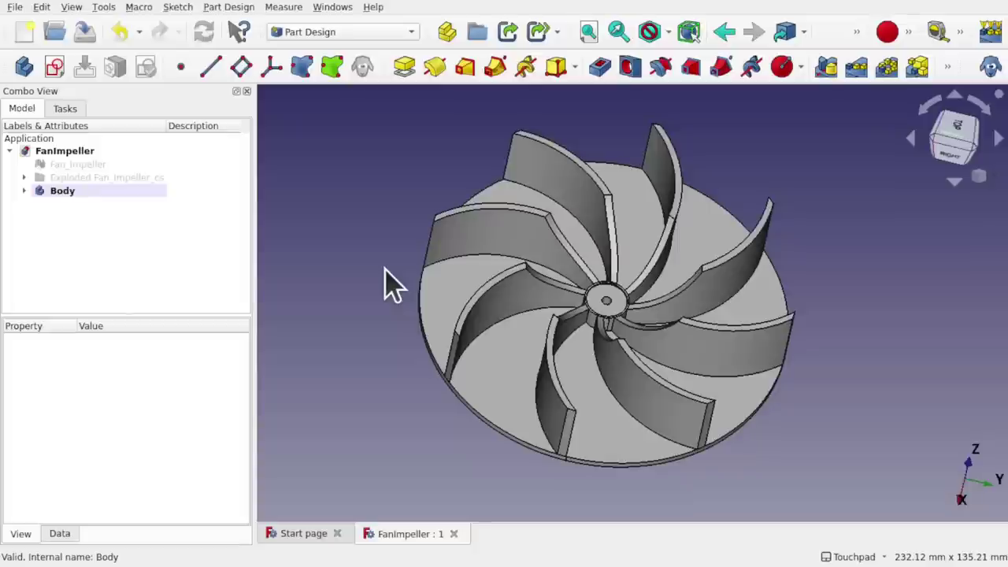
Show the Fan_Impeller mesh in place of the Body and examine its disc, hub and curved blades.
left_click(82, 165)
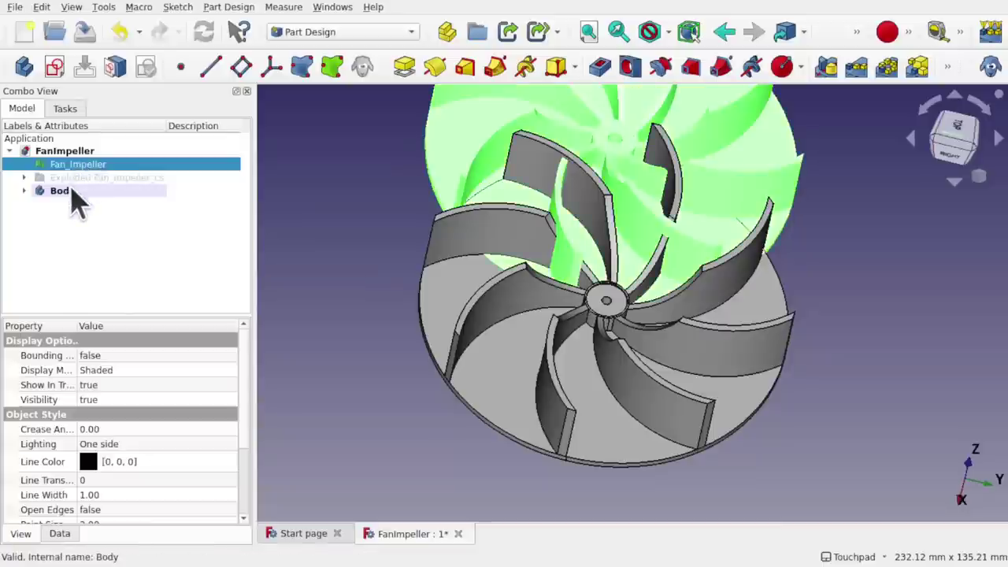
left_click(73, 192)
key("space")
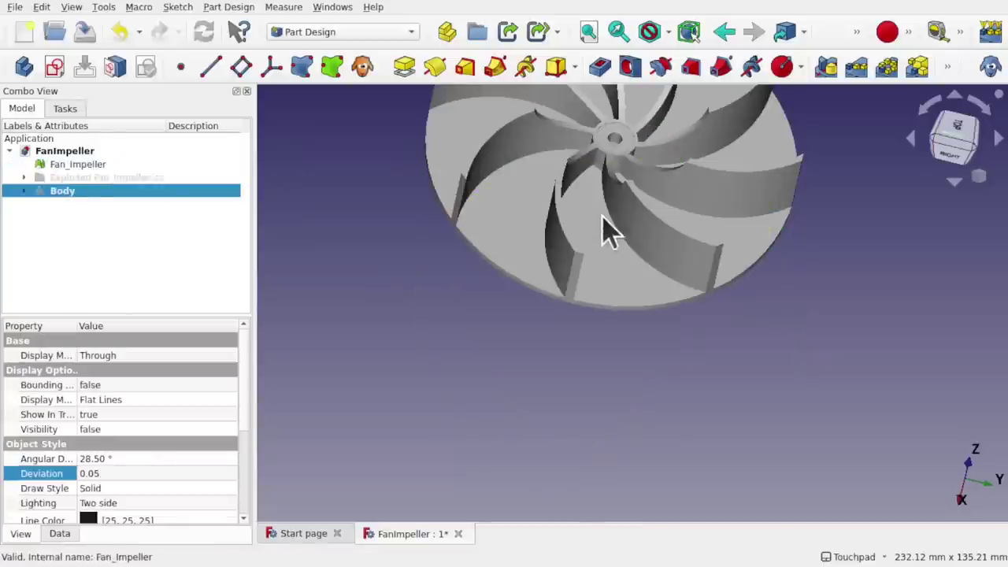
left_click_drag(689, 229, 764, 299, "shift")
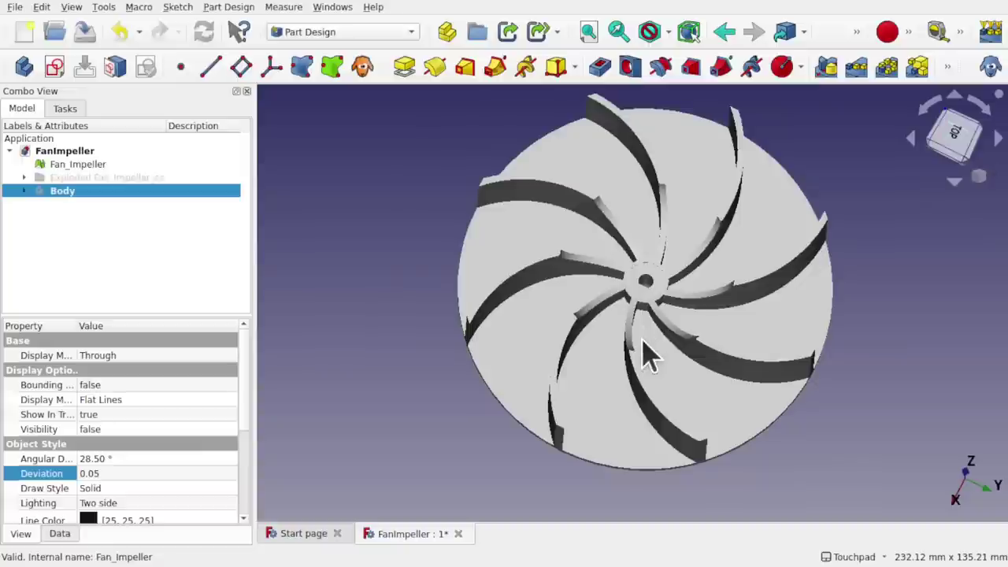
left_click_drag(716, 317, 753, 259, "alt")
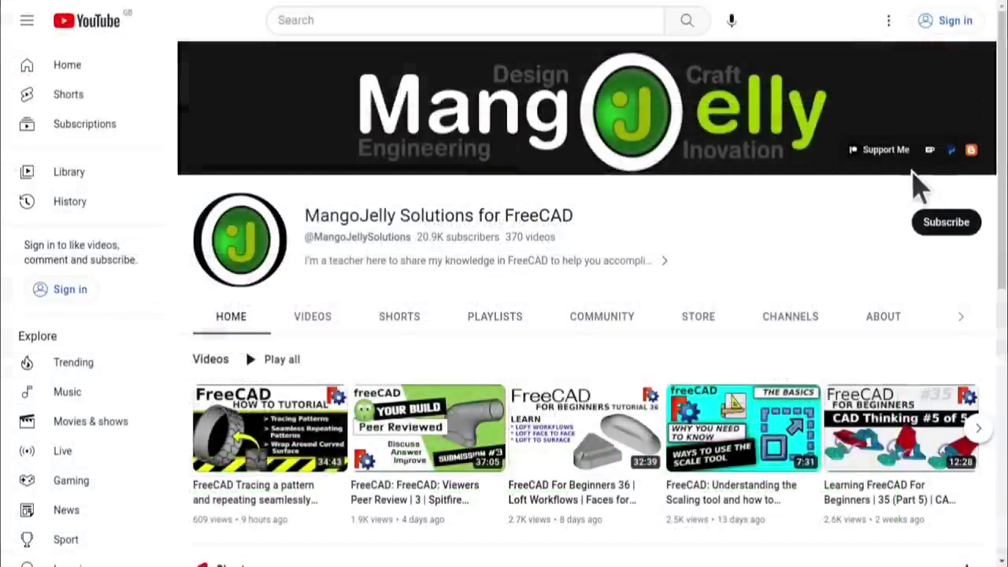
Open the About section of the MangoJelly Solutions YouTube channel and read its description and support links.
left_click(884, 324)
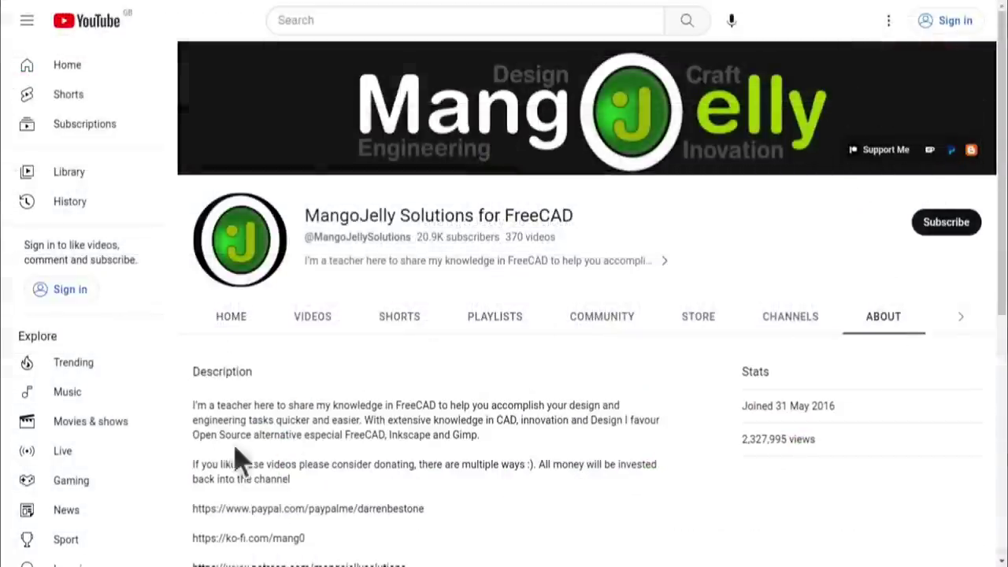
scroll(210, 420, "down", 3)
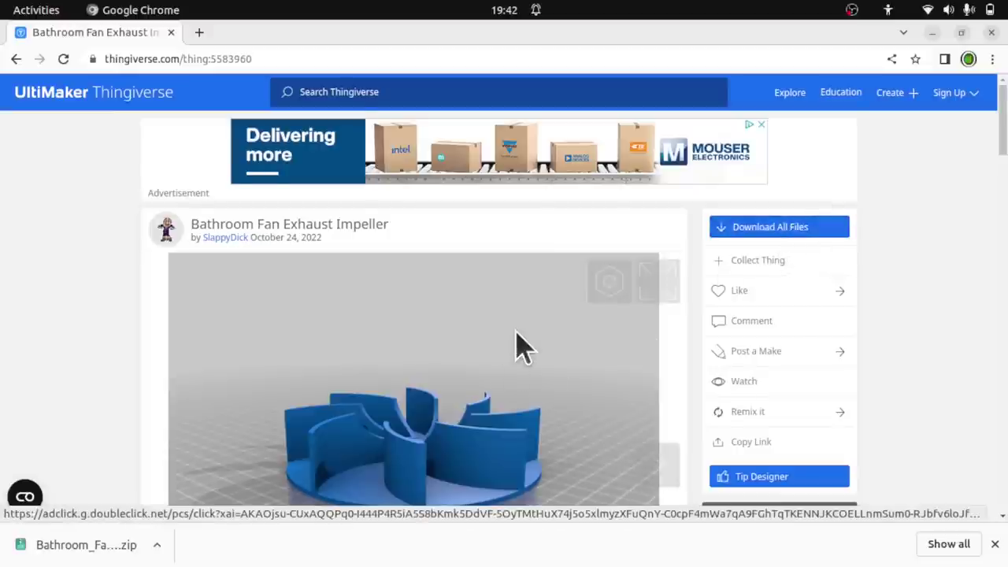
Look over the Bathroom Fan Exhaust Impeller model page on Thingiverse in Chrome.
scroll(523, 346, "down", 1)
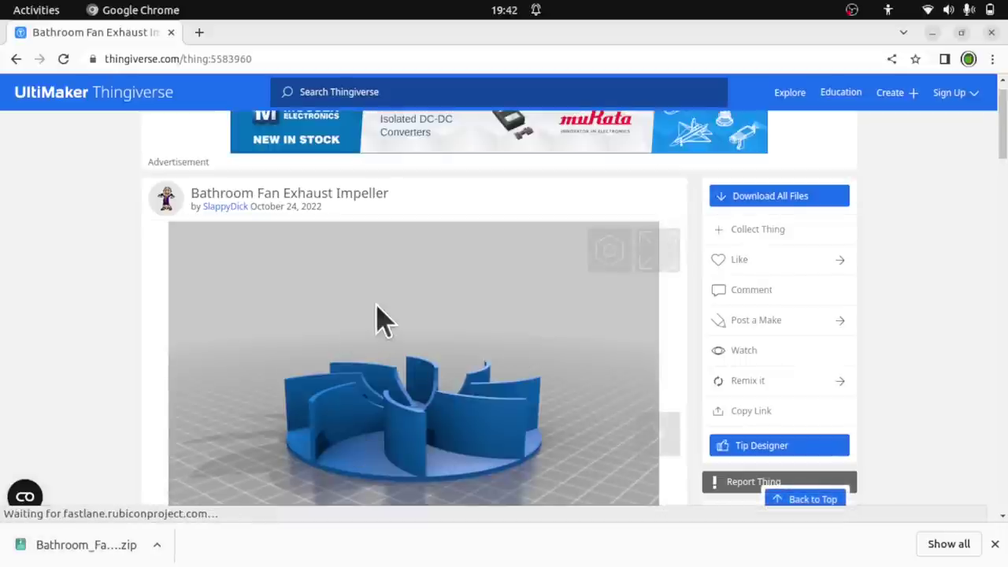
scroll(381, 321, "down", 3)
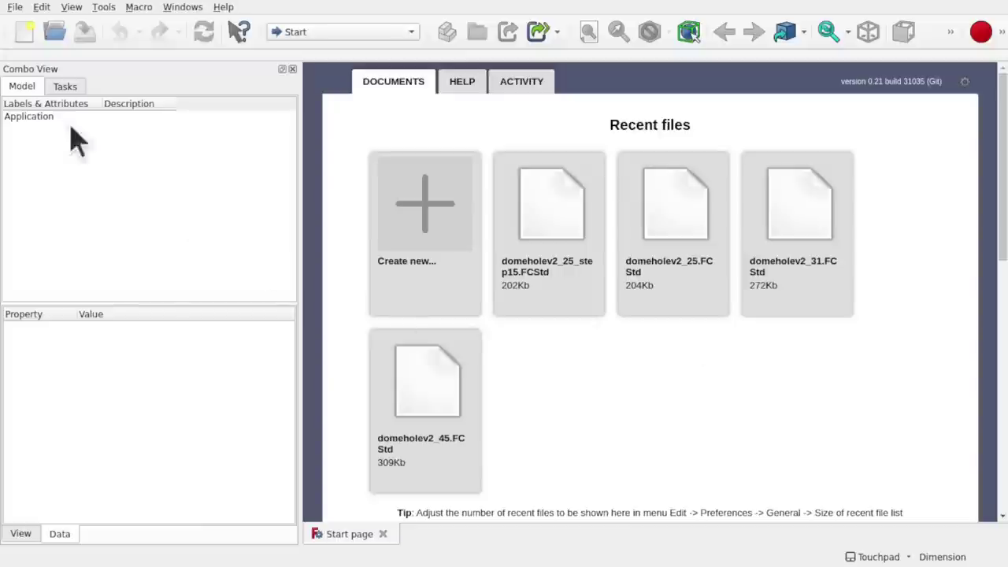
left_click(15, 10)
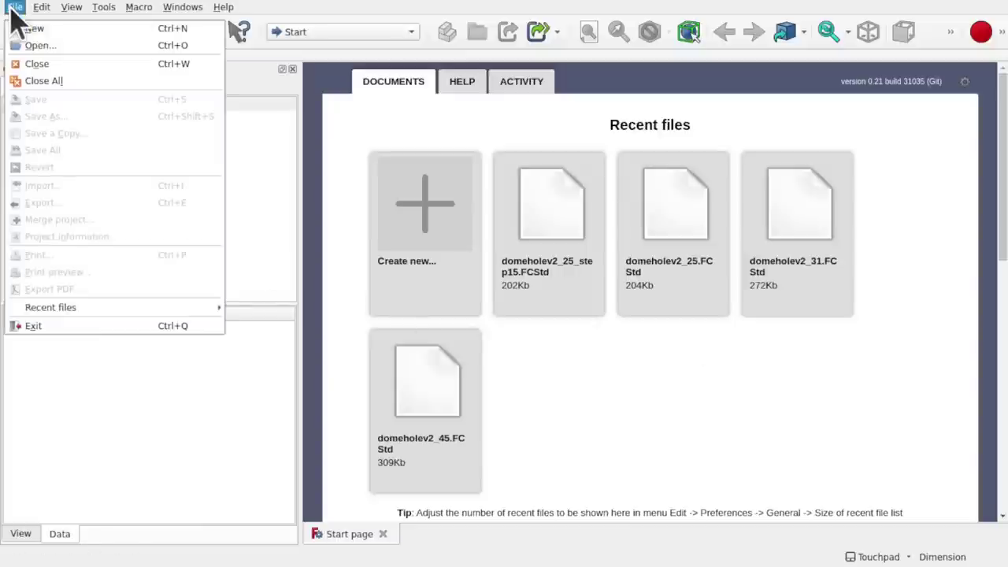
left_click(62, 47)
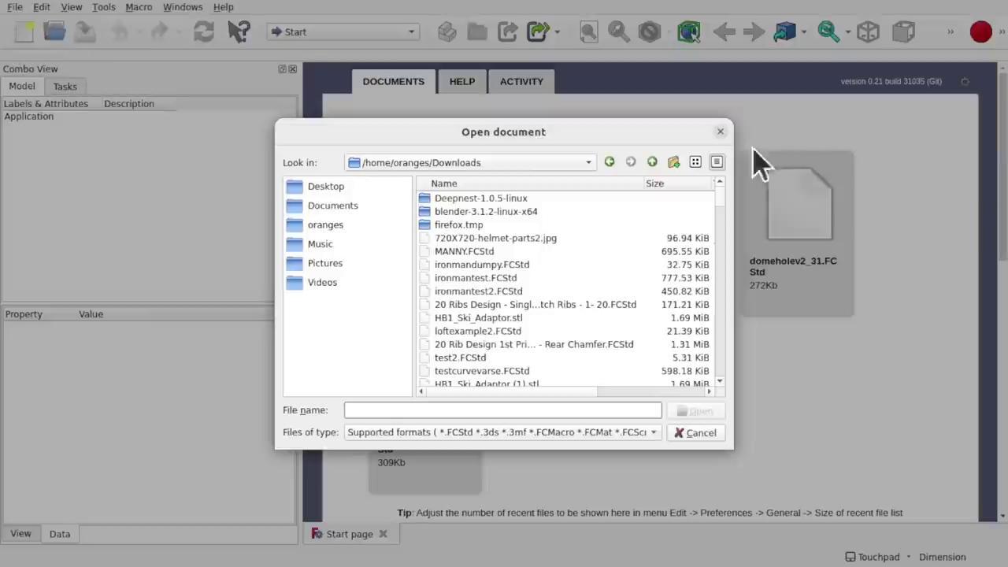
left_click(719, 131)
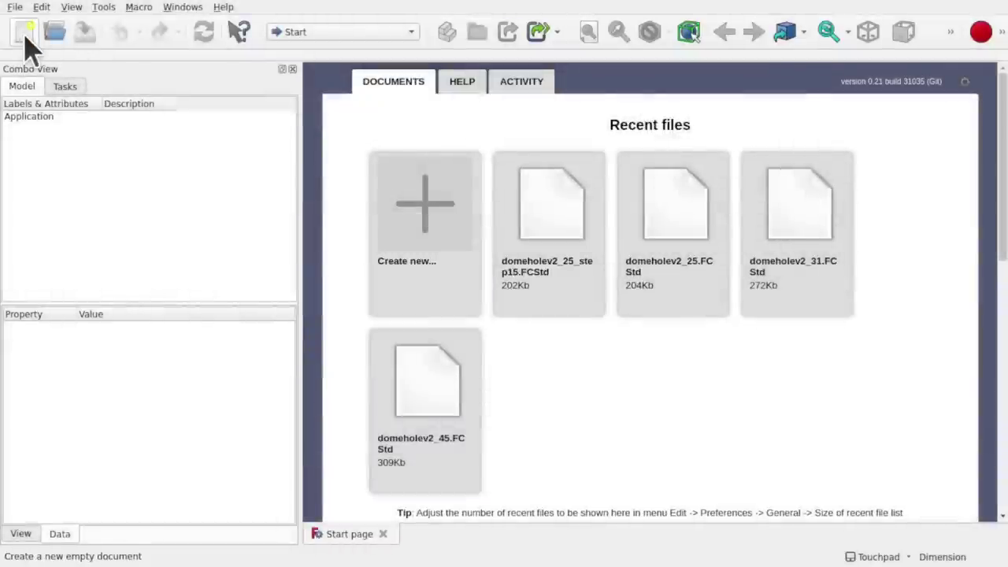
Create a new FreeCAD document and import Fan_Impeller.stl from the files folder of the downloaded Bathroom Fan Exhaust Impeller model.
left_click(24, 35)
left_click(13, 8)
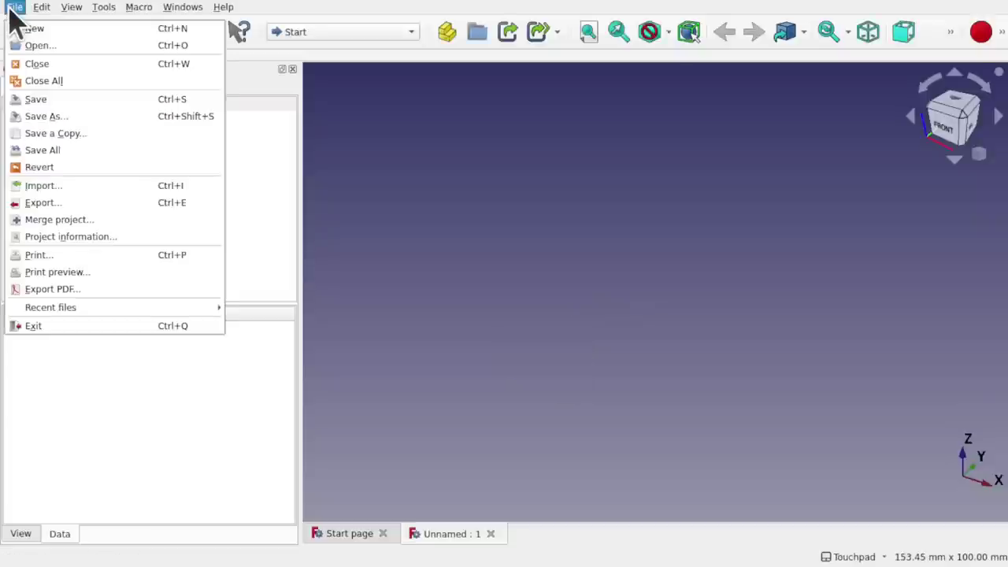
left_click(58, 181)
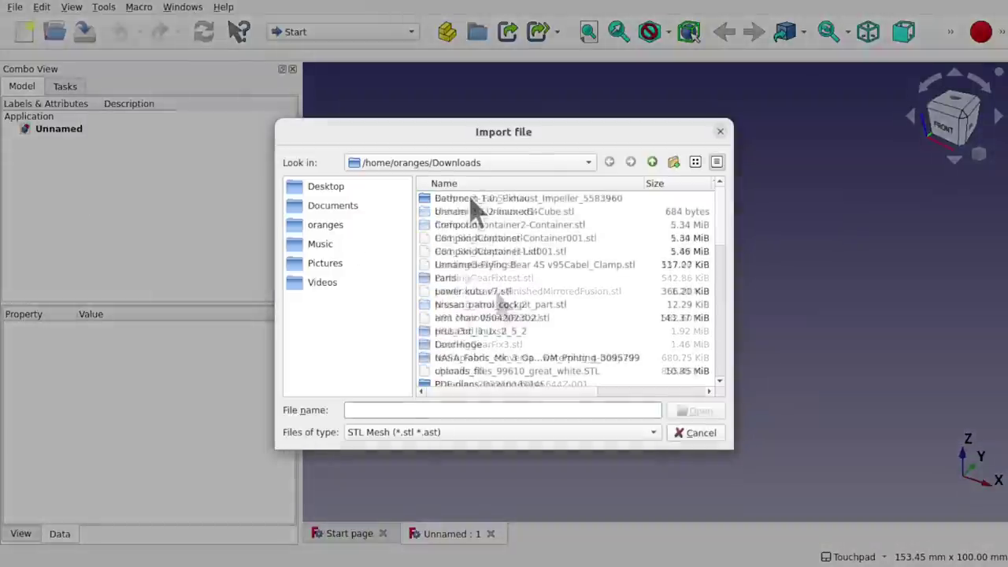
double_click(478, 236)
double_click(440, 199)
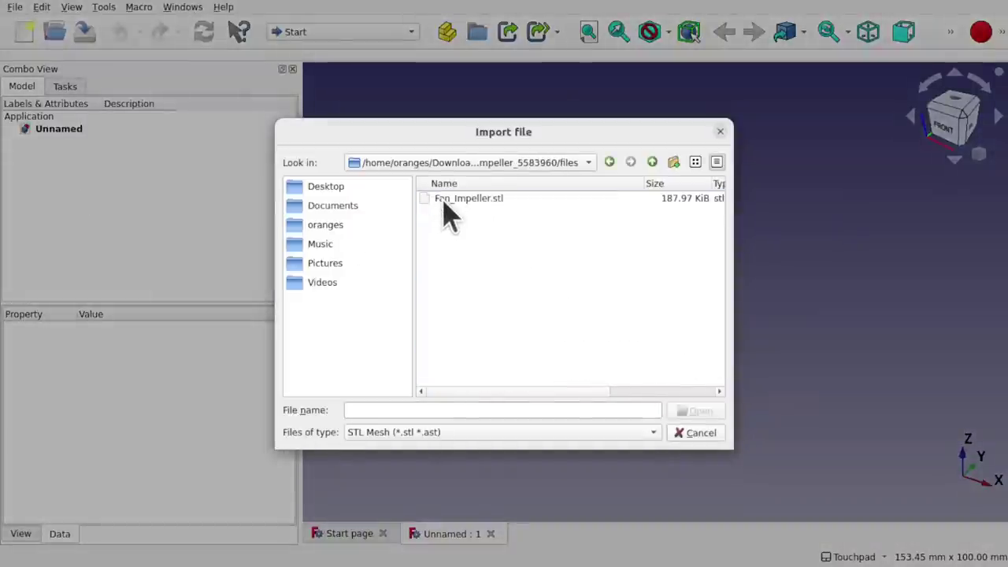
double_click(467, 205)
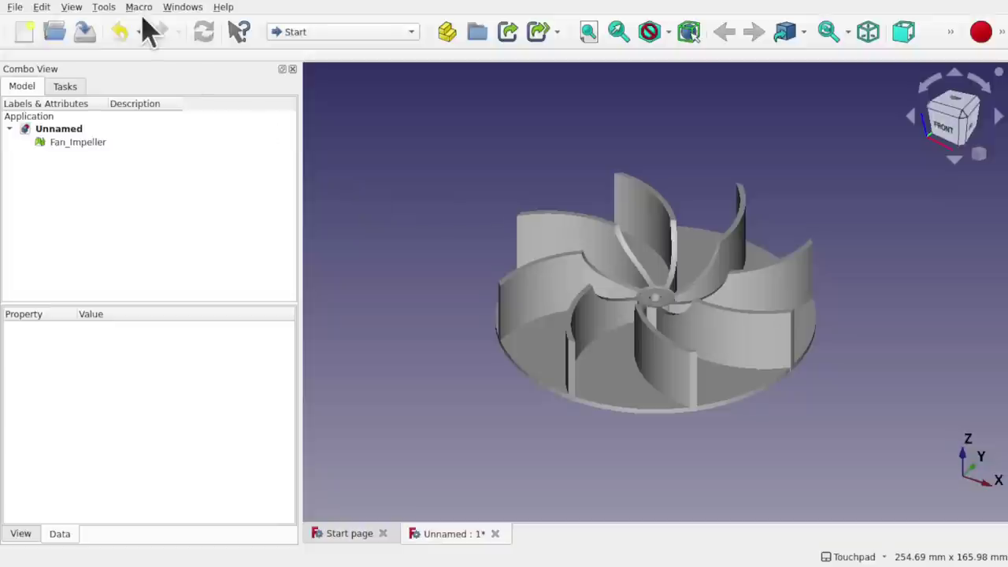
Display the axis cross and check where the imported impeller lies relative to the document origin.
left_click(72, 7)
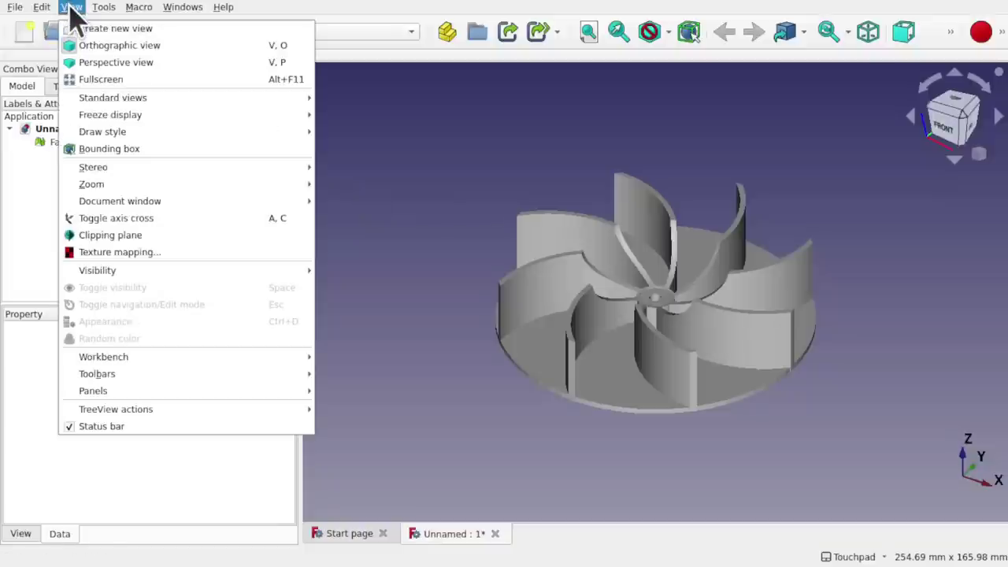
left_click(128, 220)
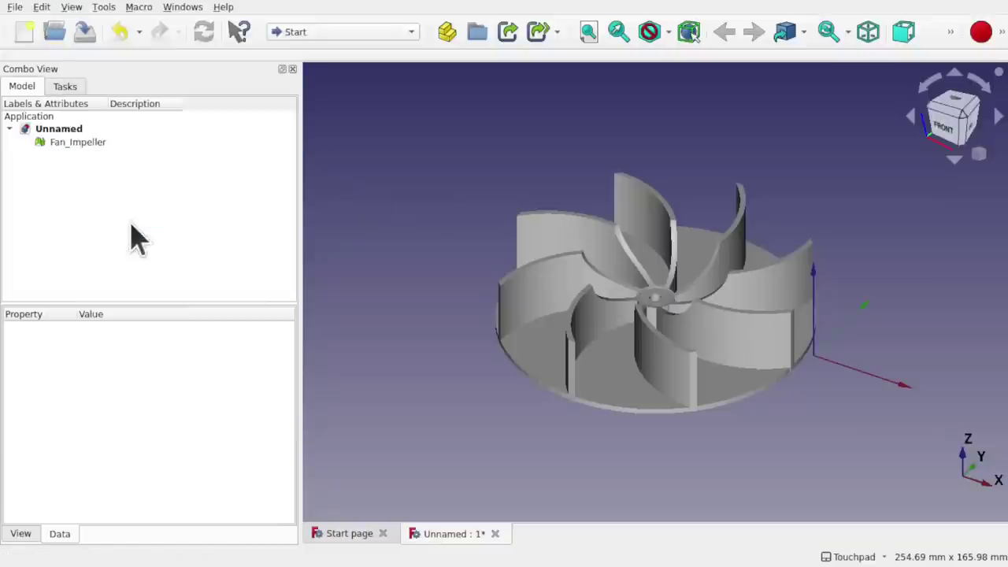
scroll(730, 363, "down", 5)
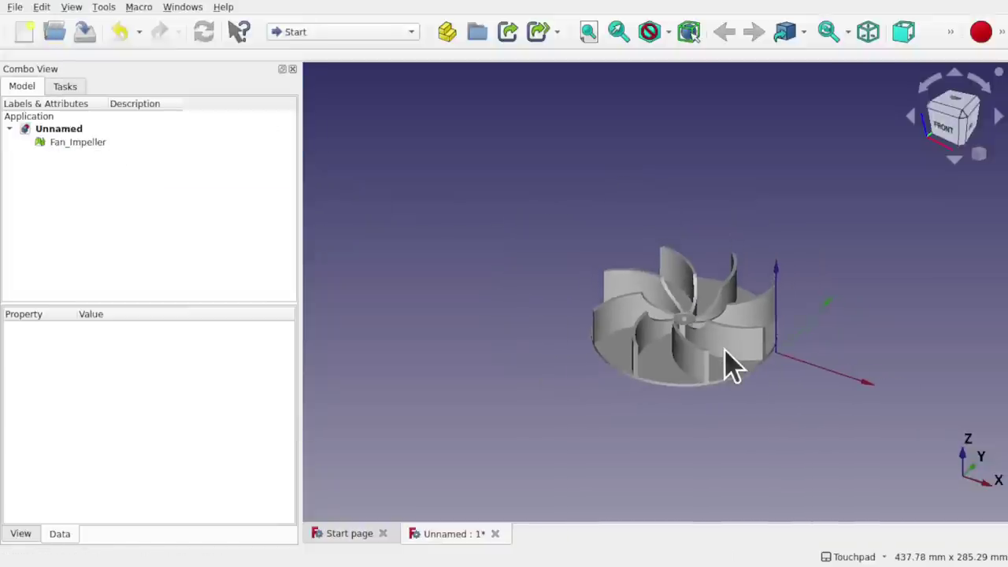
mouse_move(768, 300)
left_mouse_down("alt")
mouse_move(706, 369)
mouse_move(777, 295)
mouse_move(769, 306)
left_mouse_up("alt")
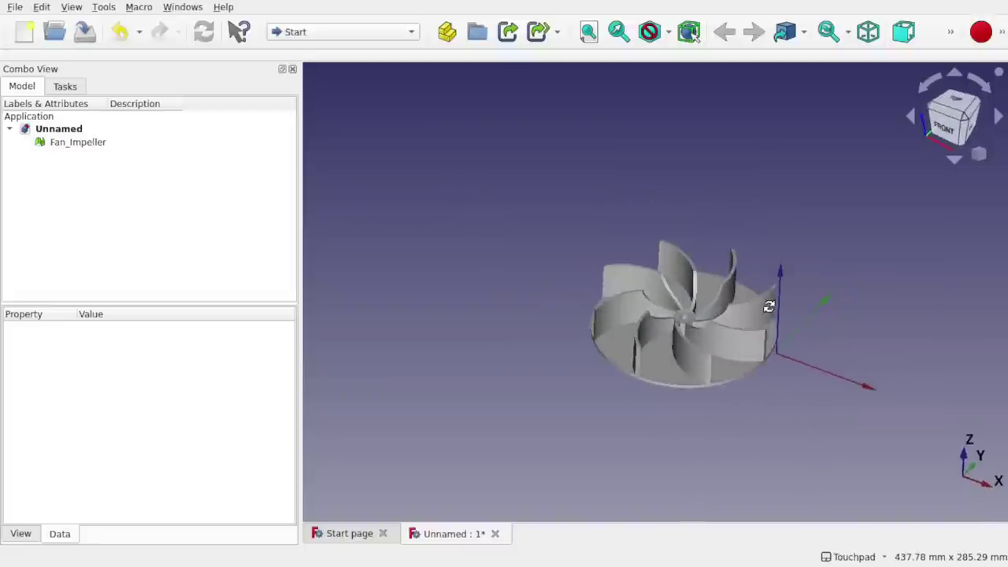
middle_click_drag(769, 306, 709, 285)
scroll(708, 285, "up", 5)
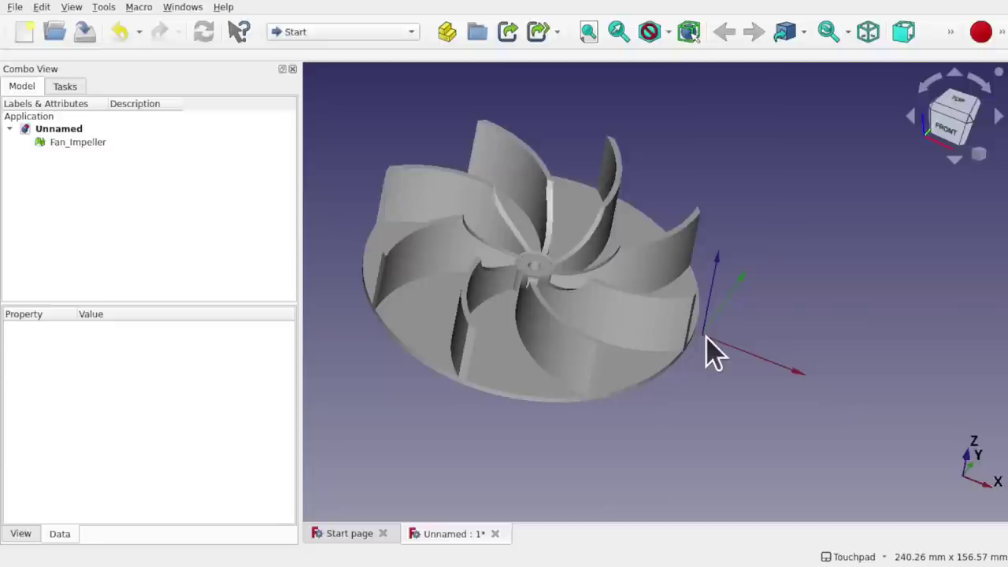
Check the Fan_Impeller mesh's origin with the Transform manipulator, leaving the mesh unmoved, and inspect its placement against the axes.
left_click(63, 143)
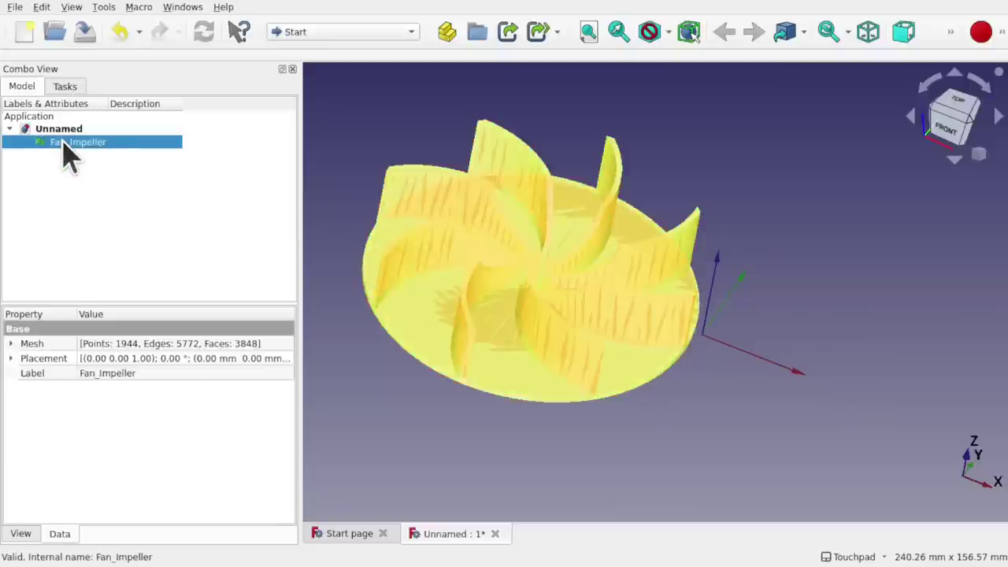
right_click(67, 146)
left_click(93, 147)
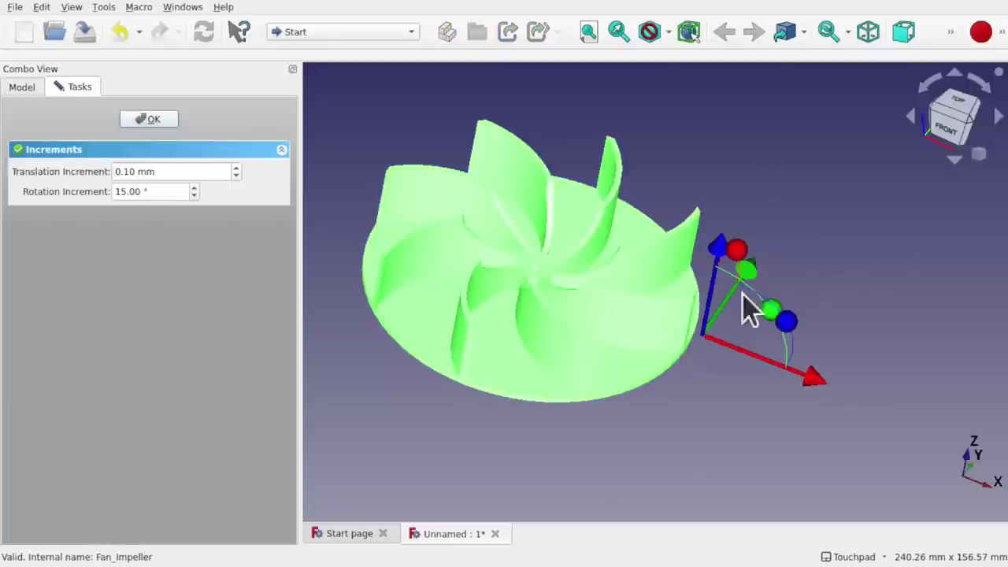
left_click_drag(742, 292, 653, 263, "shift")
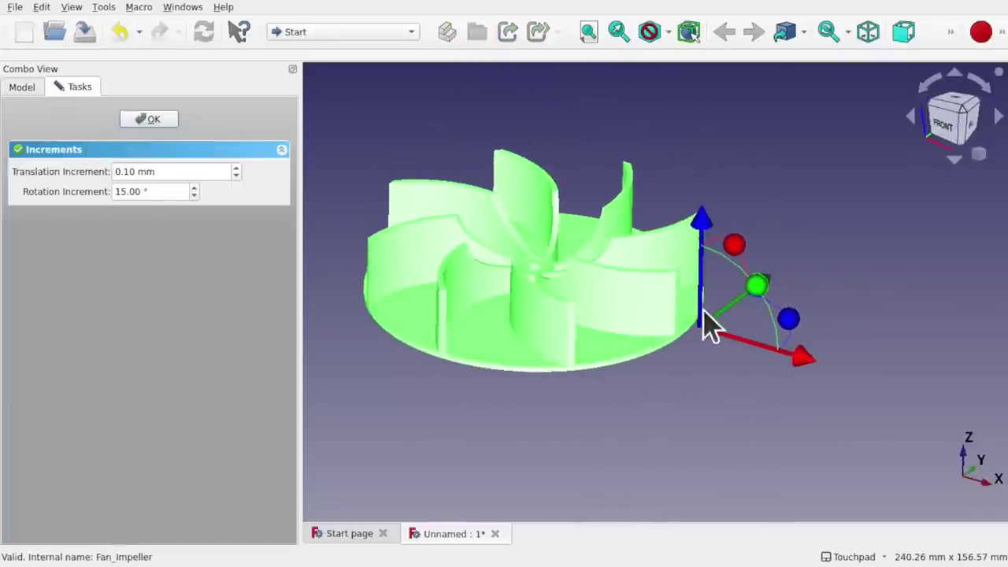
left_click(150, 119)
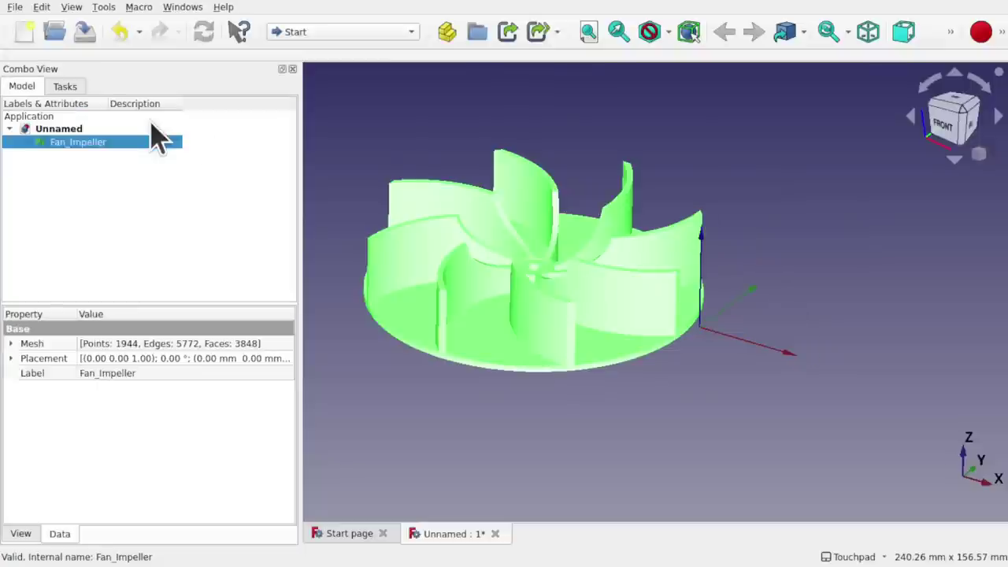
middle_click_drag(664, 270, 704, 340)
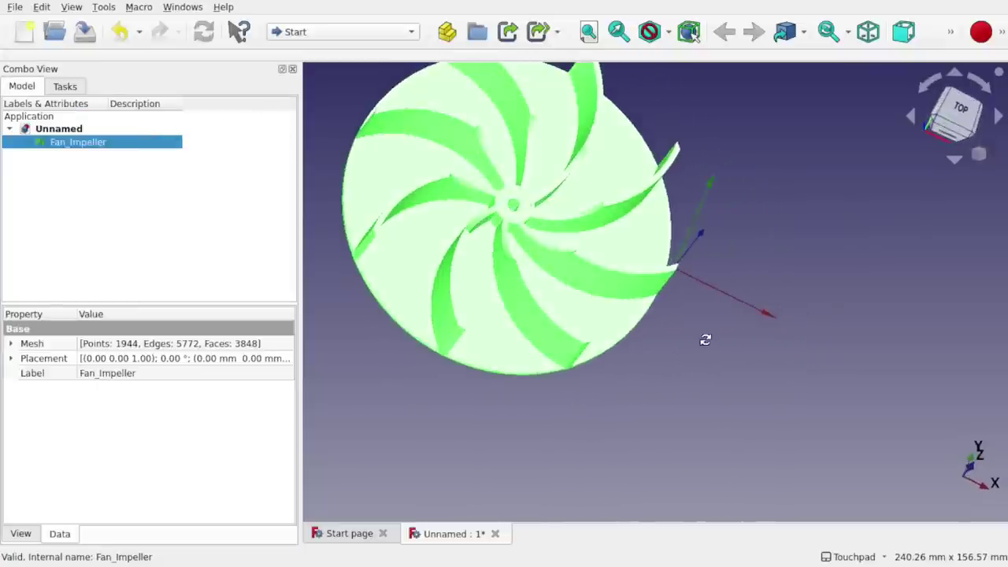
mouse_move(592, 270)
middle_mouse_down()
mouse_move(560, 191)
mouse_move(546, 187)
mouse_move(603, 267)
middle_mouse_up()
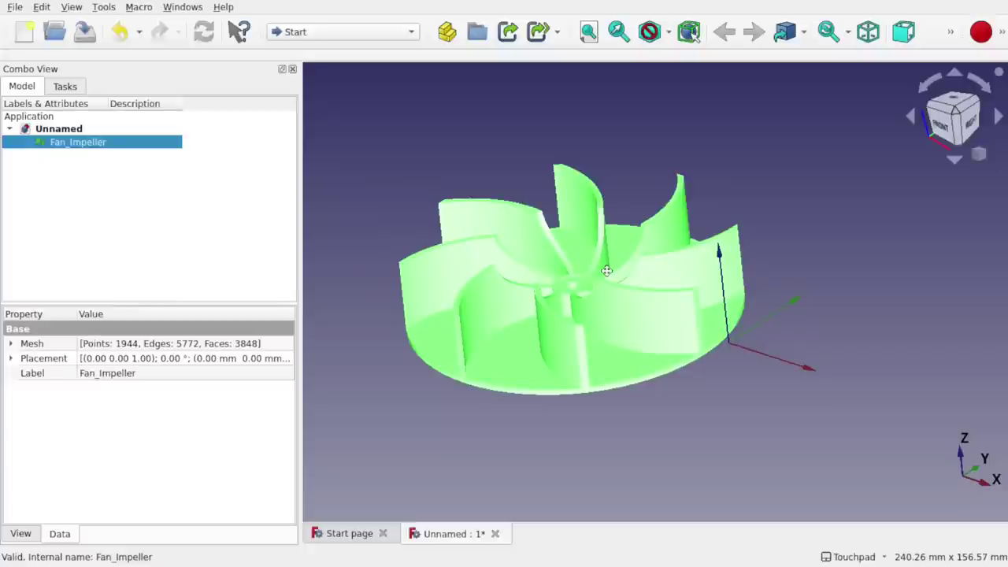
middle_click_drag(606, 271, 599, 269, "shift")
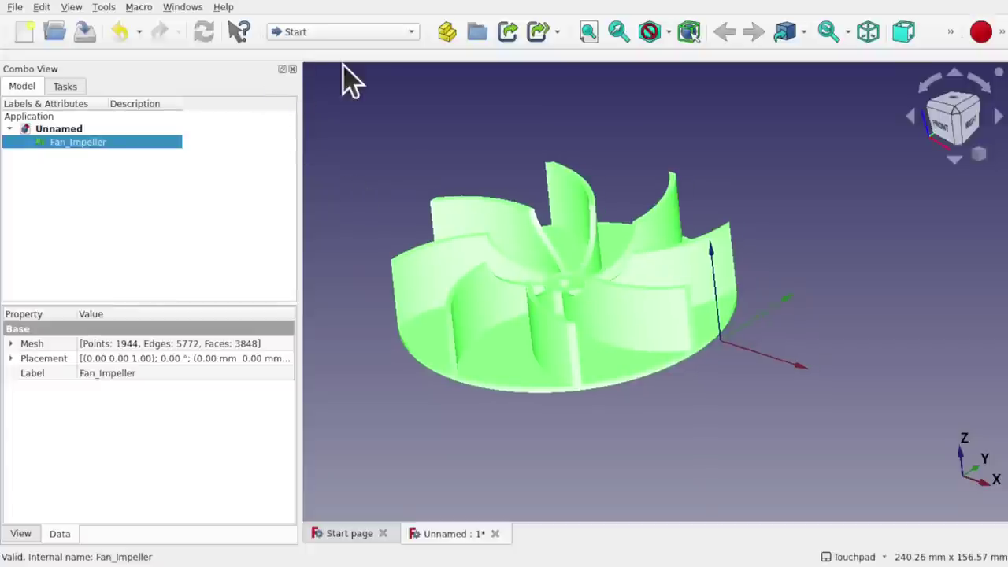
In the Part workbench, create a shape from the Fan_Impeller mesh with Sew shape enabled and hide the original mesh.
left_click(317, 33)
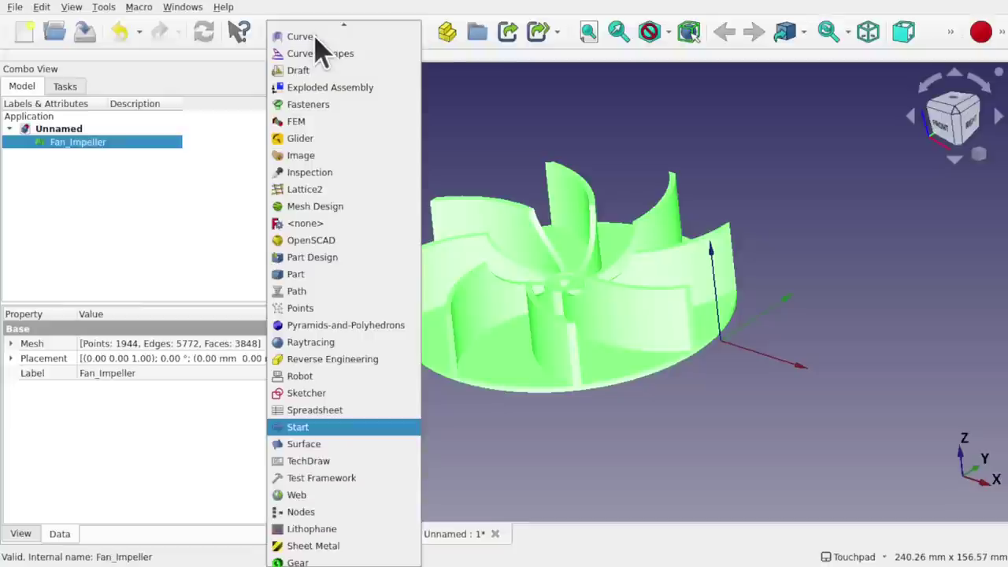
left_click(324, 274)
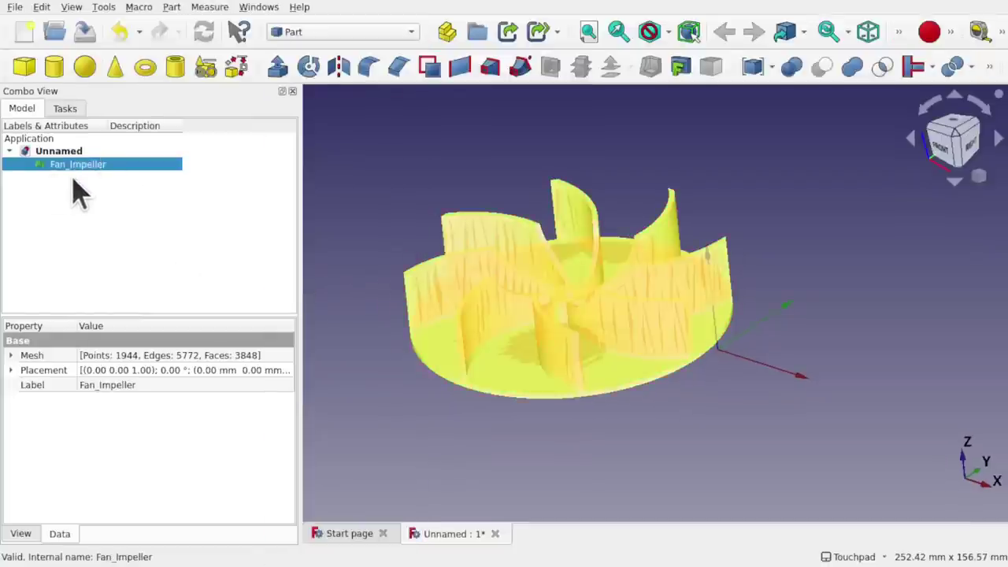
left_click(172, 7)
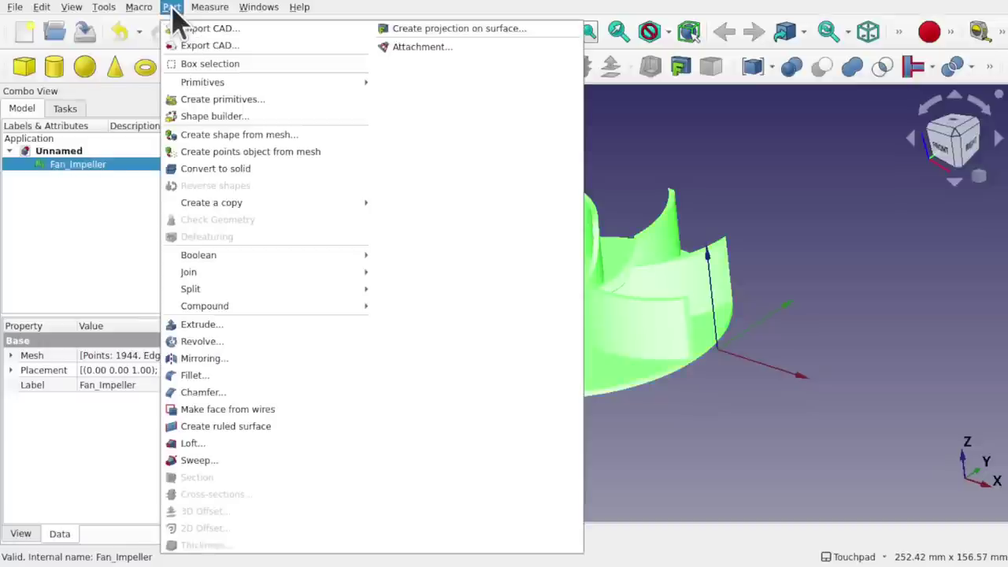
left_click(264, 135)
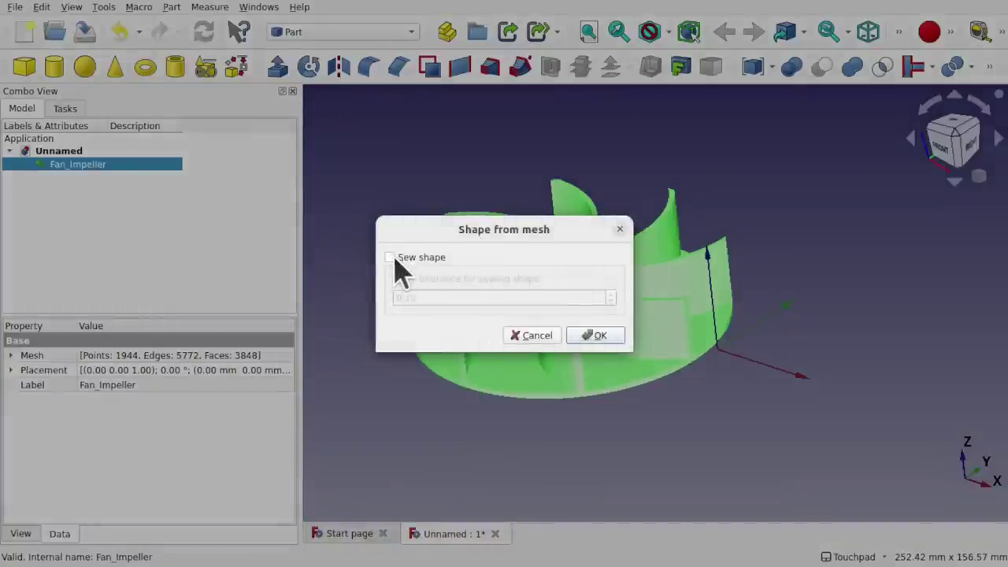
left_click(389, 258)
left_click(598, 336)
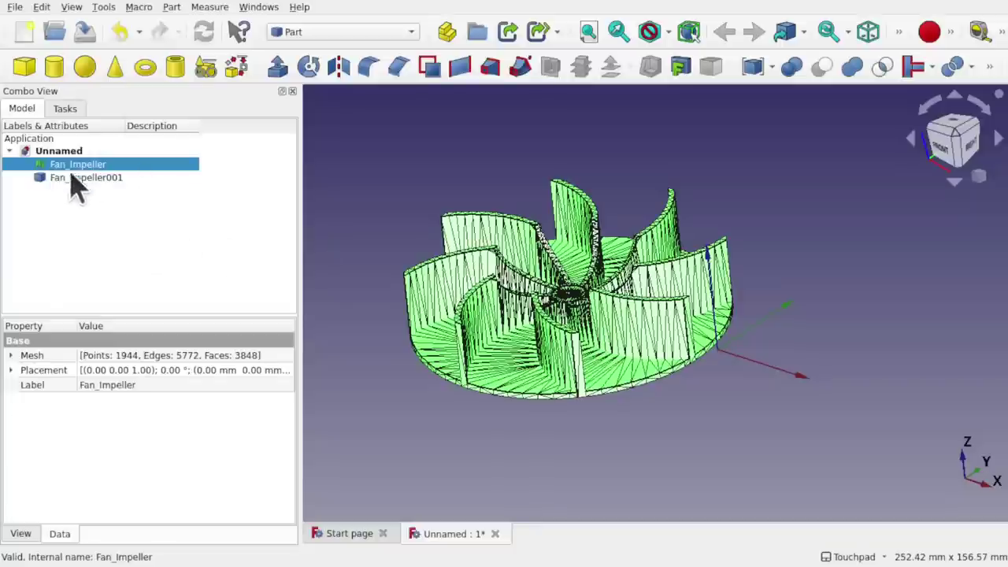
key("space")
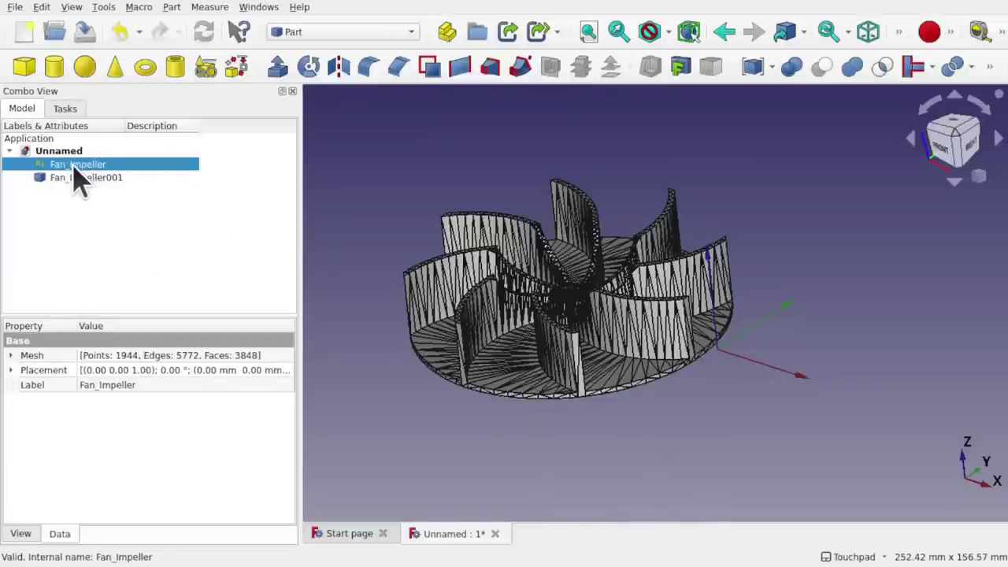
key("space")
Create a refined copy of the Fan_Impeller001 shape with Refine shape and inspect its simplified faces.
left_click(79, 179)
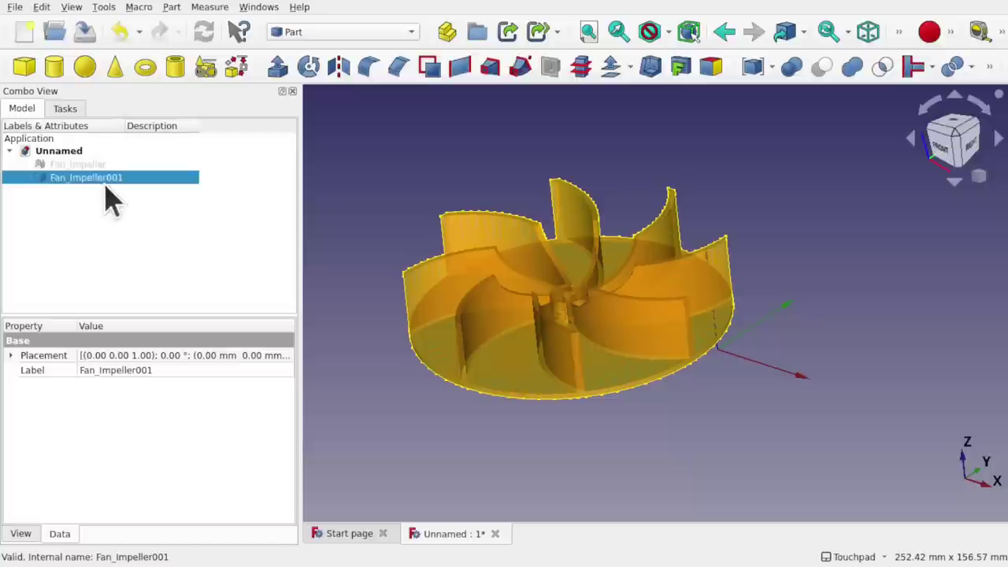
left_click(173, 9)
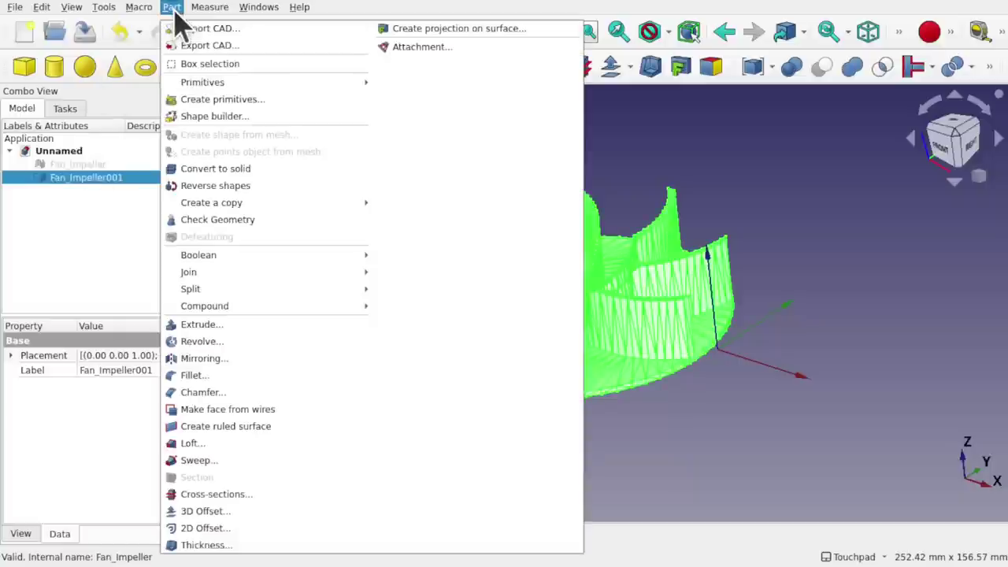
mouse_move(248, 206)
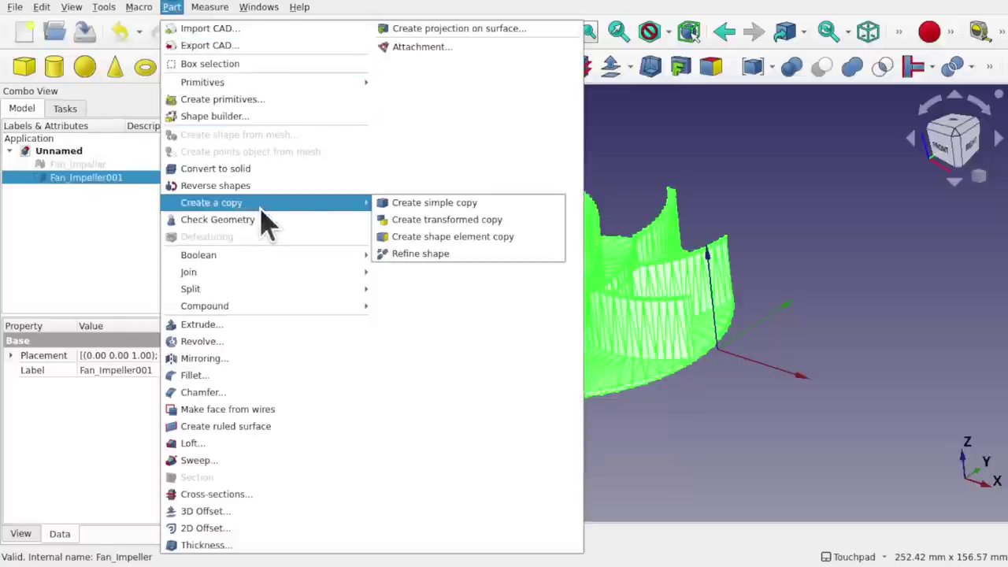
left_click(453, 254)
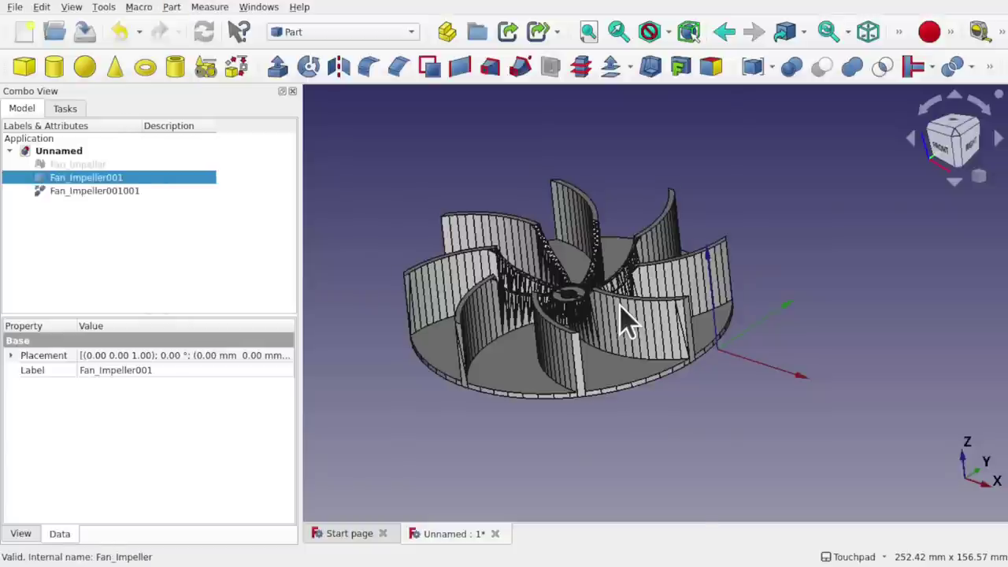
mouse_move(564, 243)
middle_mouse_down()
mouse_move(591, 280)
mouse_move(652, 319)
mouse_move(539, 235)
mouse_move(575, 247)
middle_mouse_up()
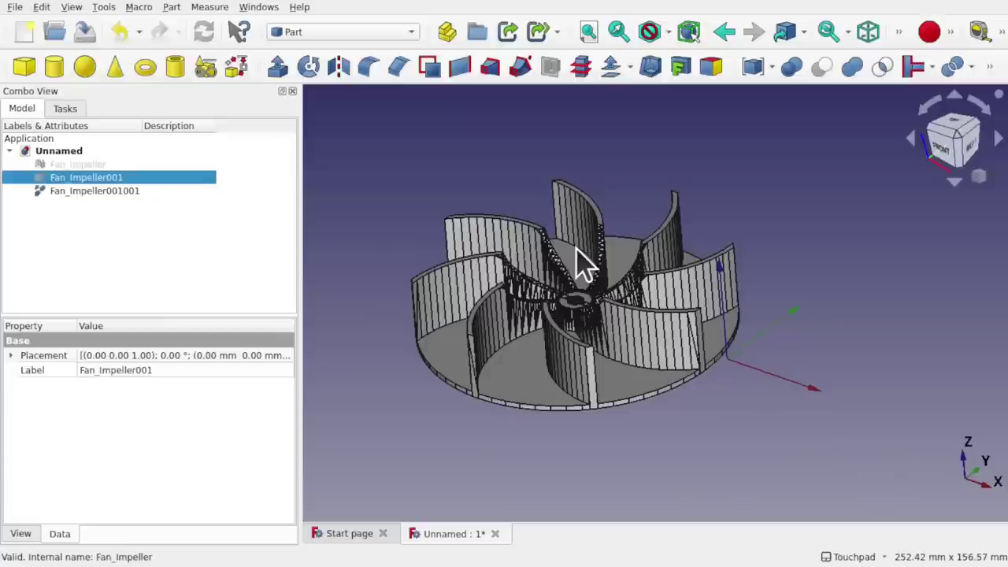
Delete the refined copy Fan_Impeller001001 and the shape Fan_Impeller001, and show the original Fan_Impeller mesh again.
left_click(91, 196)
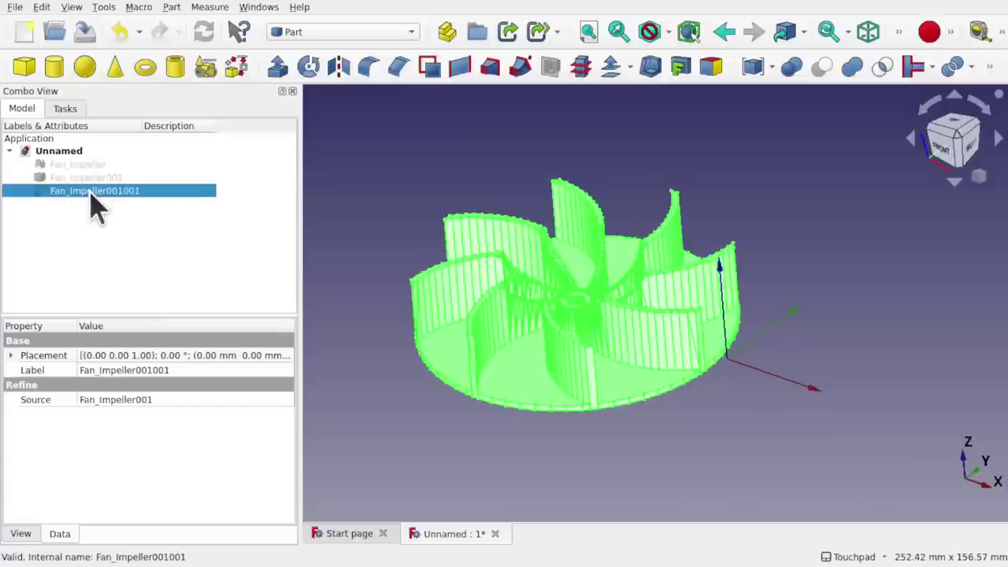
key("Delete")
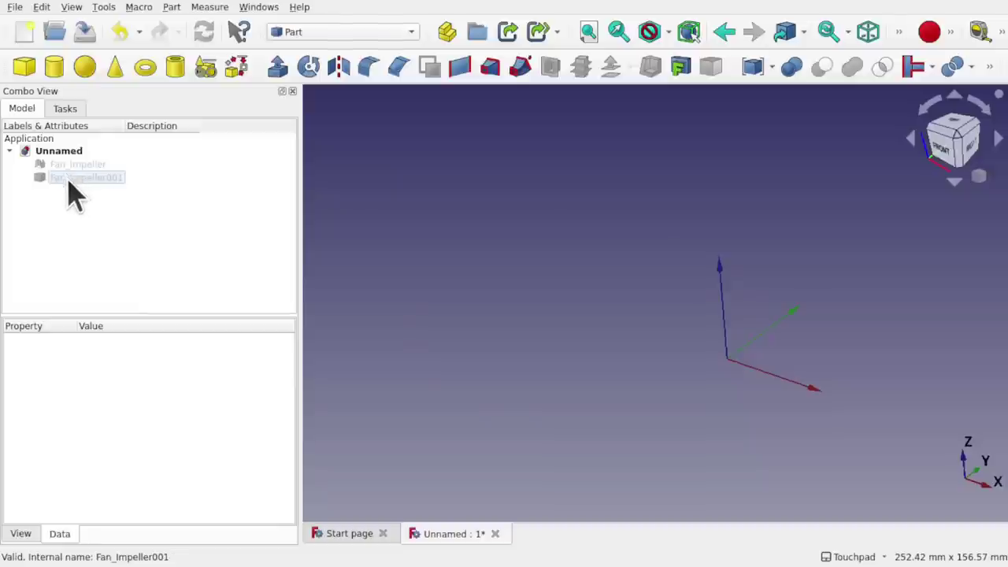
left_click(67, 178)
key("Delete")
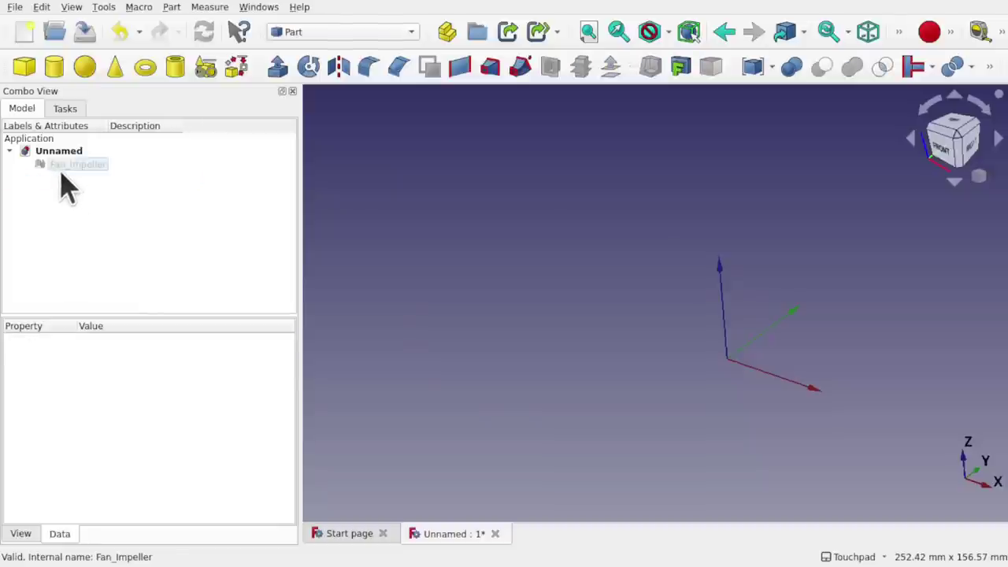
left_click(63, 167)
key("space")
left_click(431, 149)
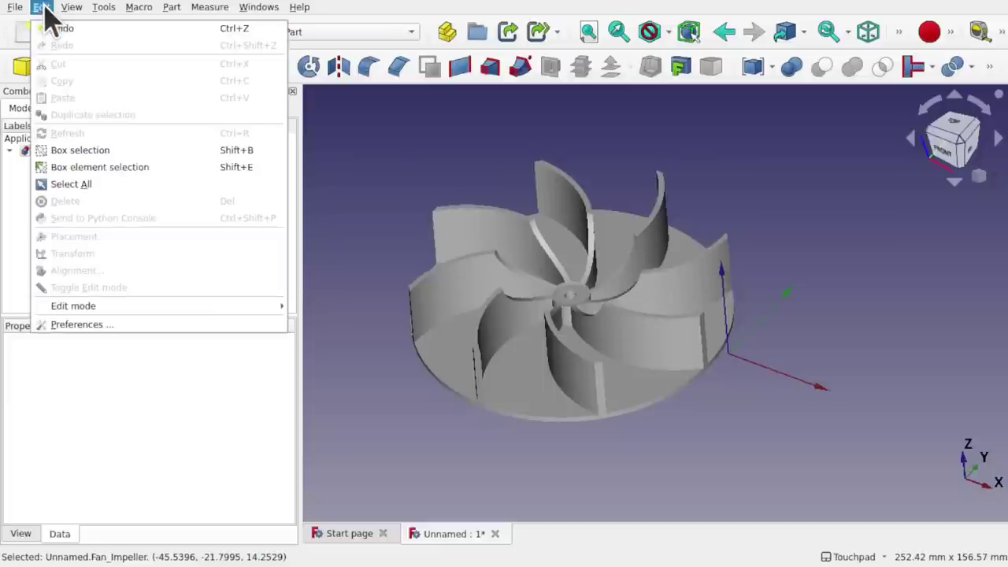
Enable preselection highlighting in the display color preferences and apply the change.
left_click(140, 323)
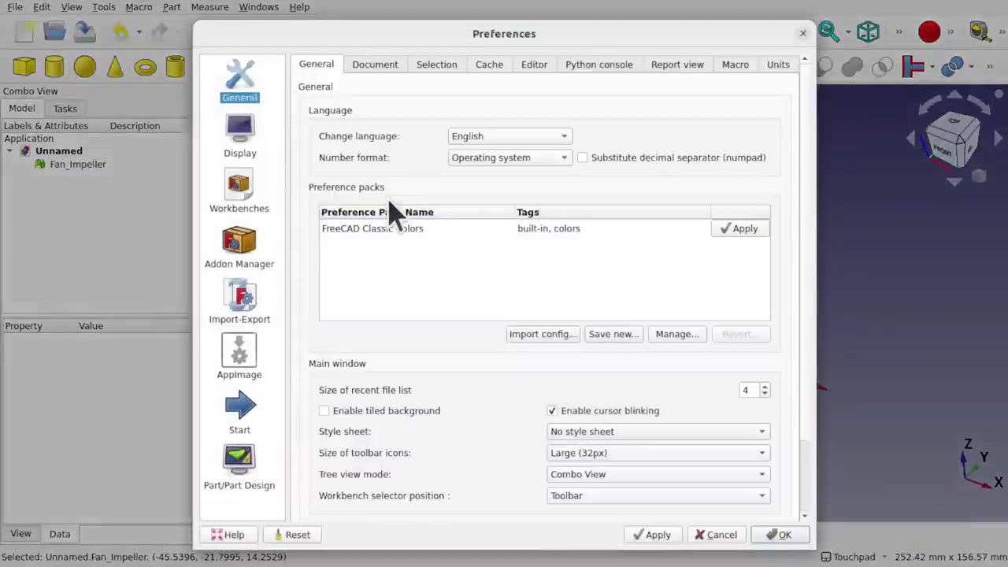
left_click(245, 150)
left_click(437, 74)
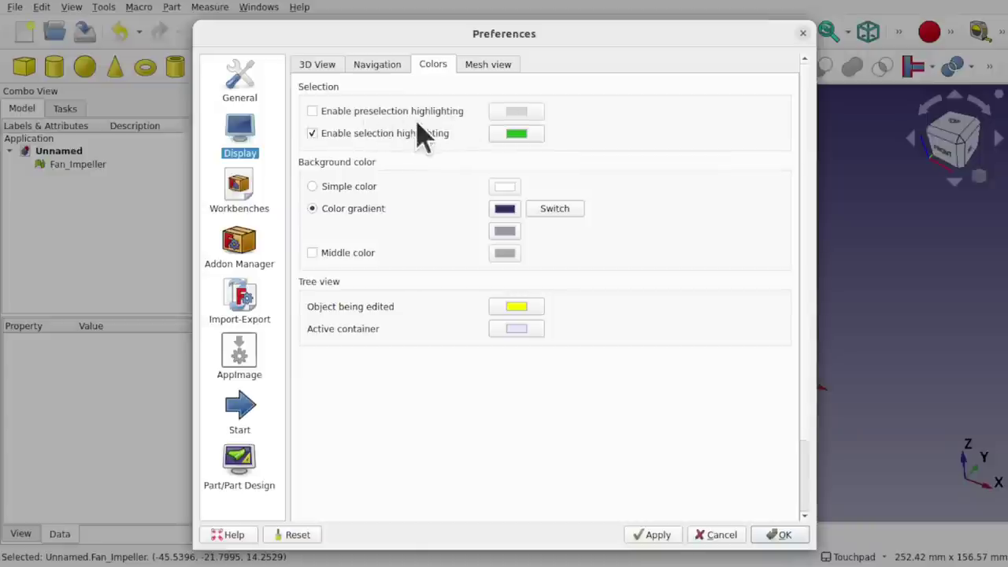
left_click(312, 111)
left_click(788, 537)
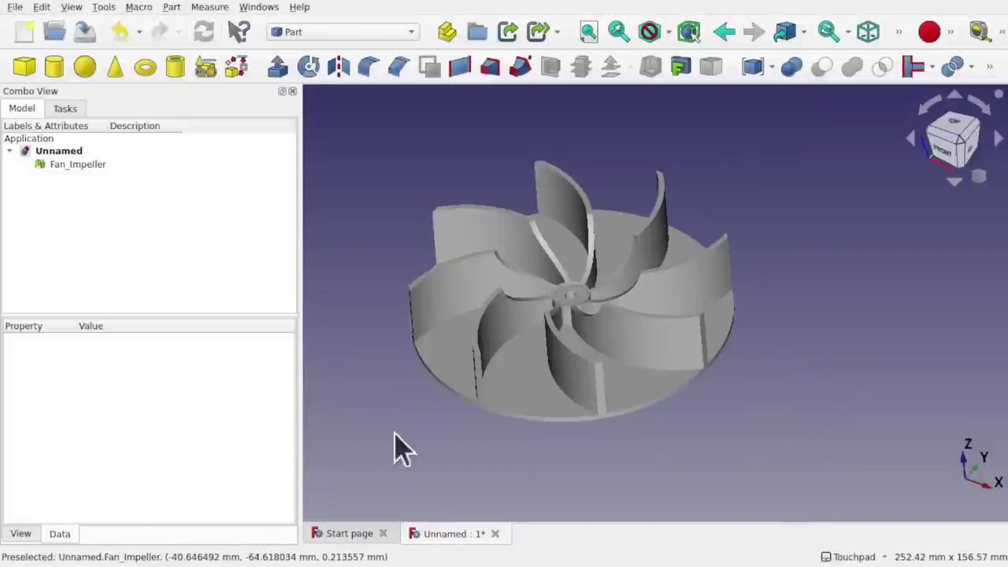
Turn off preselection highlighting in the display color preferences, leaving selection highlighting enabled.
left_click(39, 7)
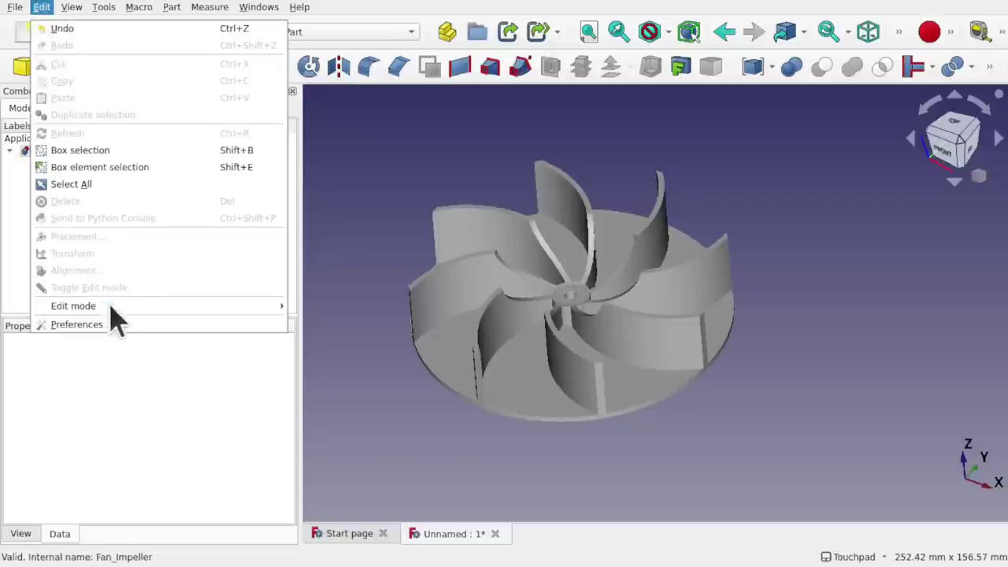
left_click(160, 325)
left_click(248, 149)
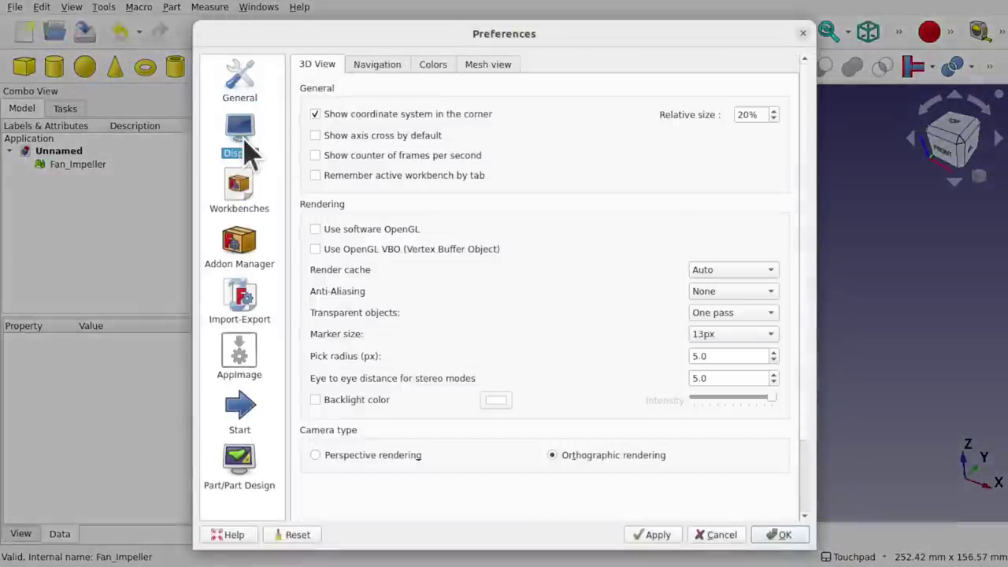
left_click(433, 69)
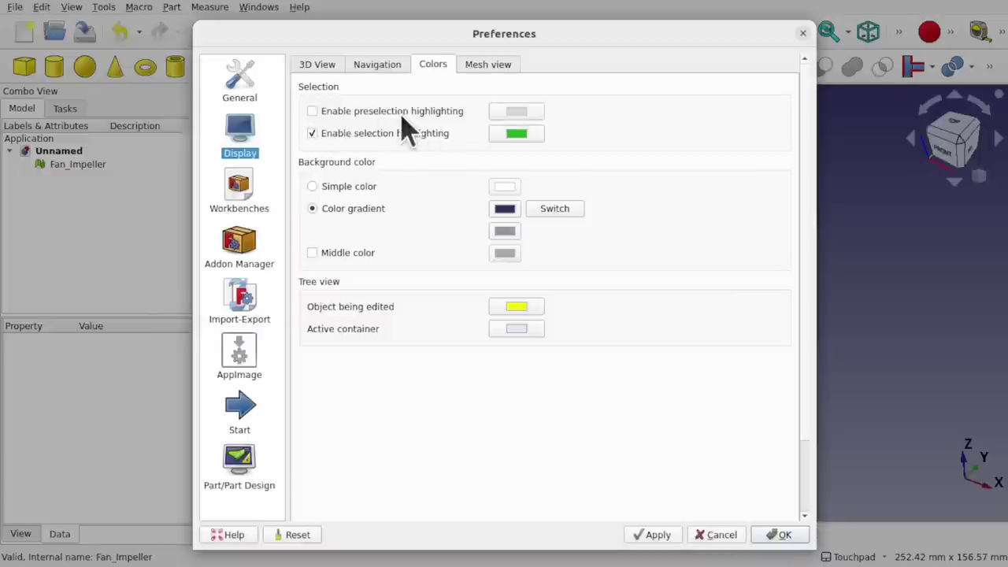
left_click(776, 534)
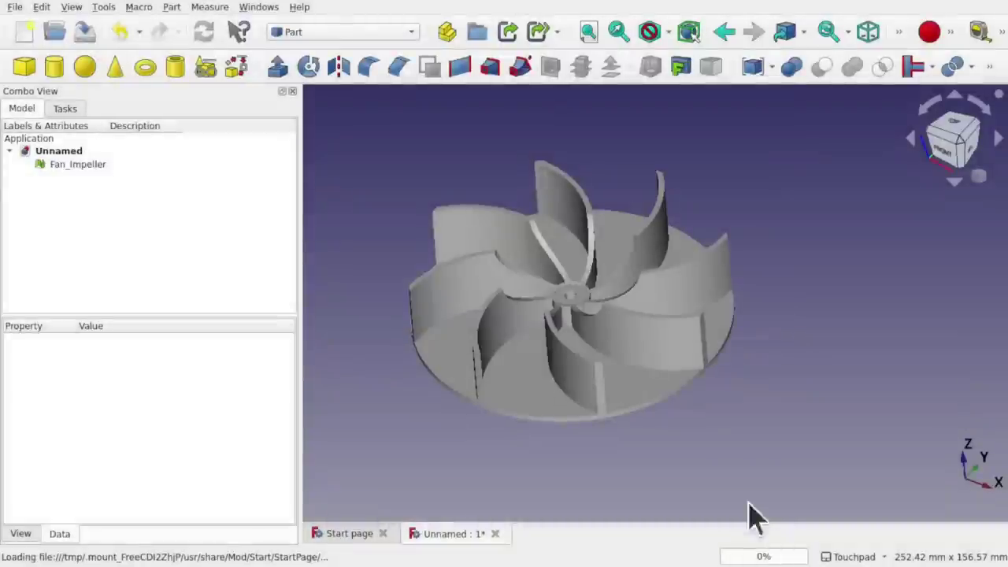
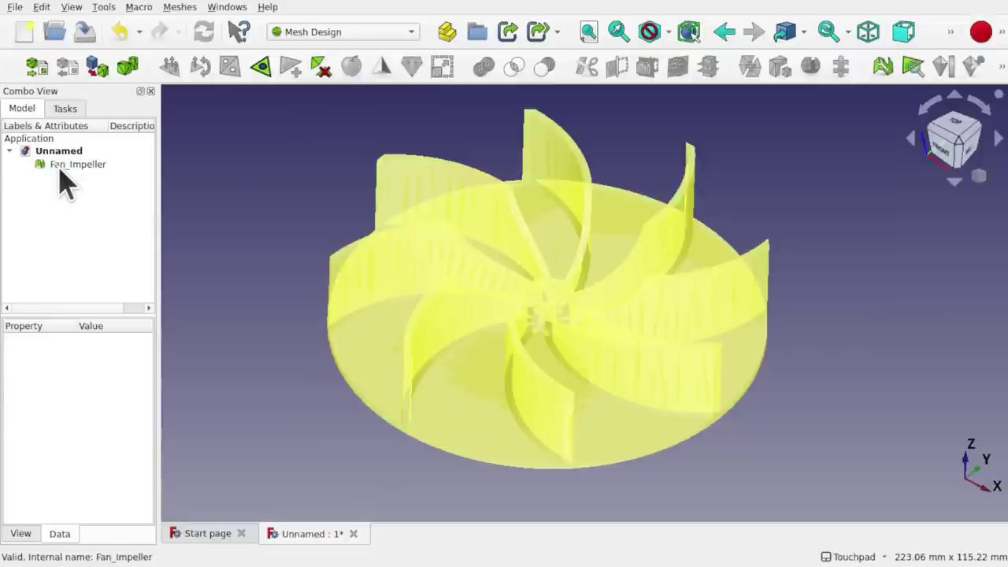
Start the Mesh Design Cross-sections command on the Fan_Impeller mesh and widen the task area so all its options show.
left_click(77, 164)
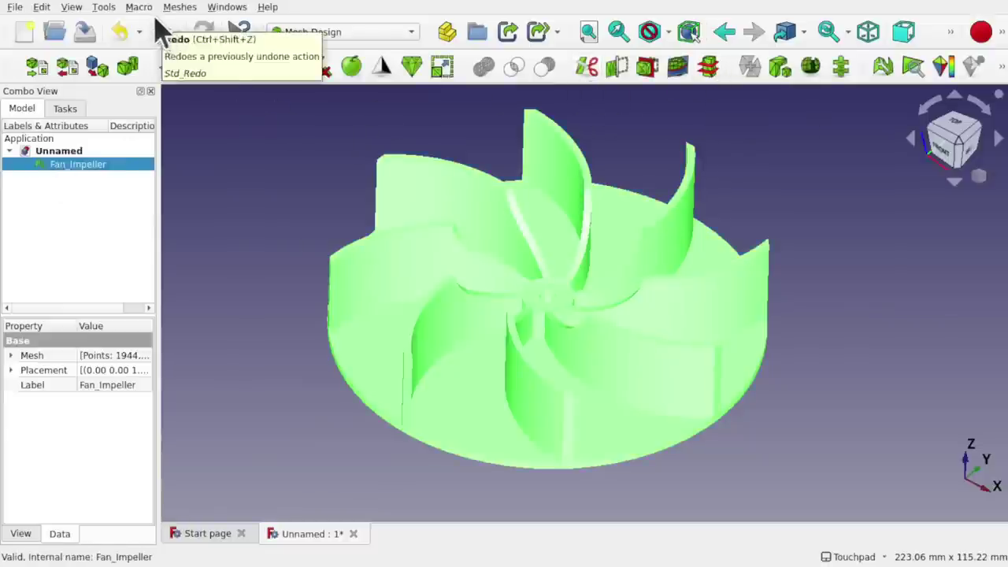
left_click(179, 7)
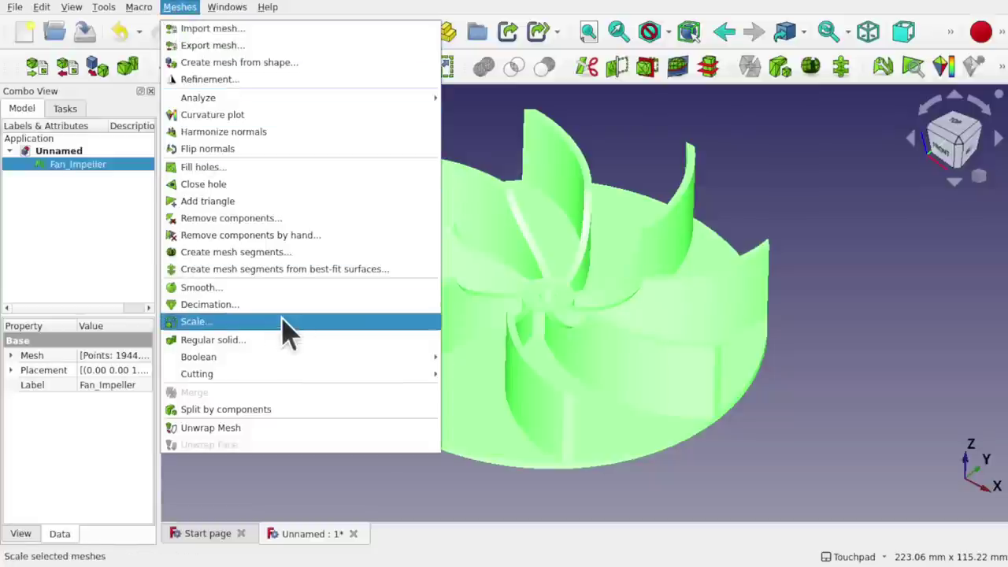
mouse_move(300, 376)
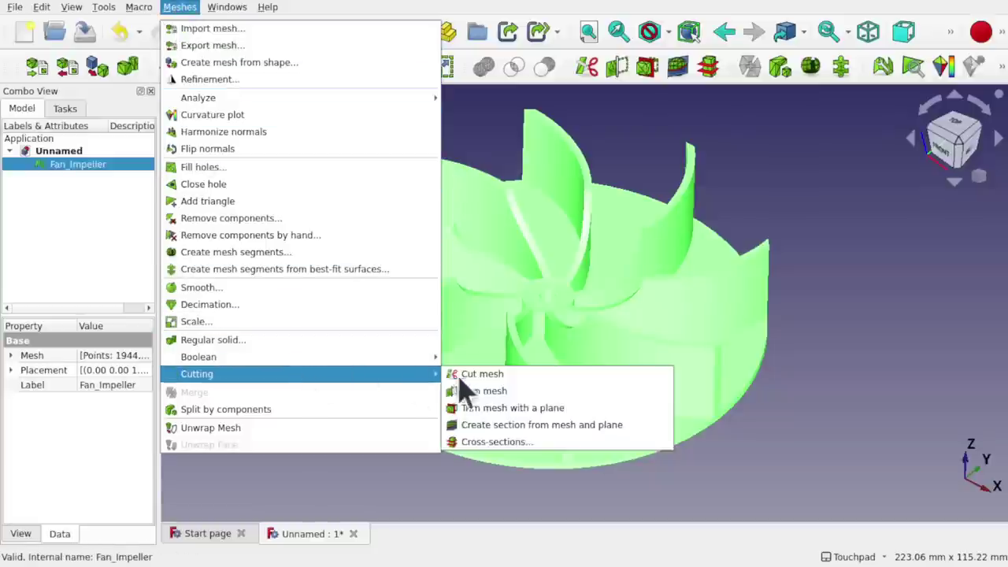
left_click(493, 442)
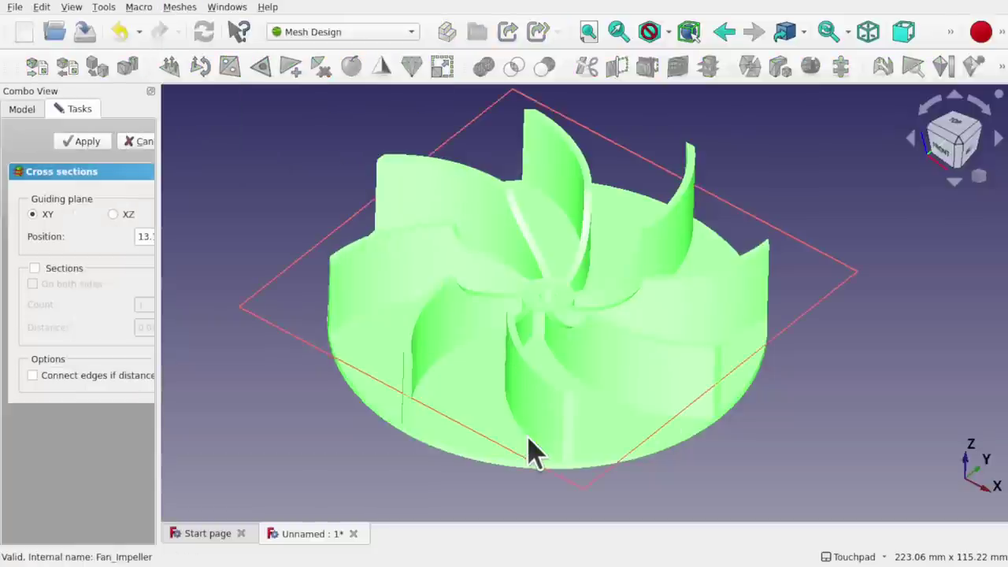
left_click_drag(550, 434, 630, 414, "alt")
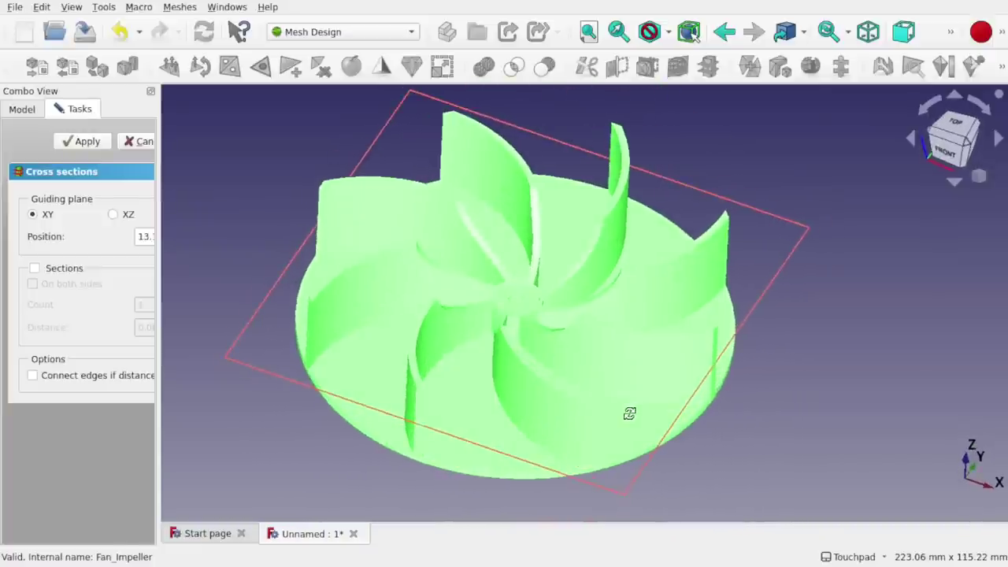
left_click_drag(158, 403, 289, 407)
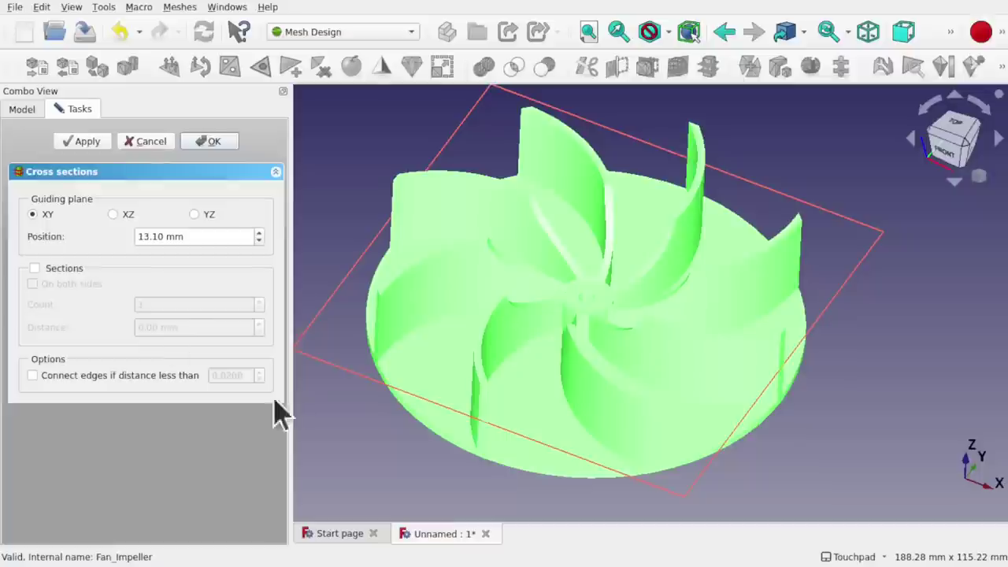
Preview the XZ and YZ guiding planes for the cross sections and return to the XY plane.
left_click(124, 214)
left_click(194, 215)
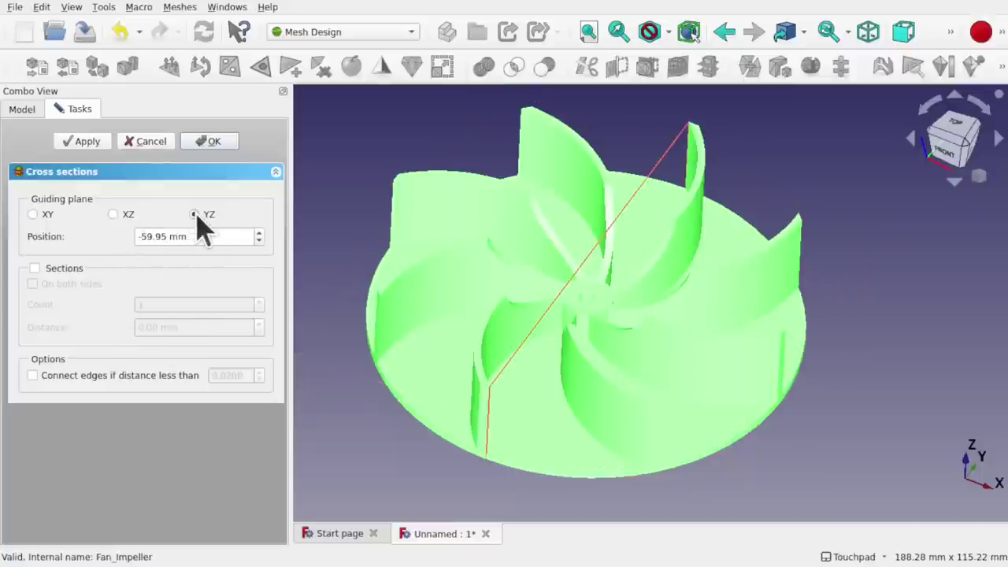
left_click(33, 214)
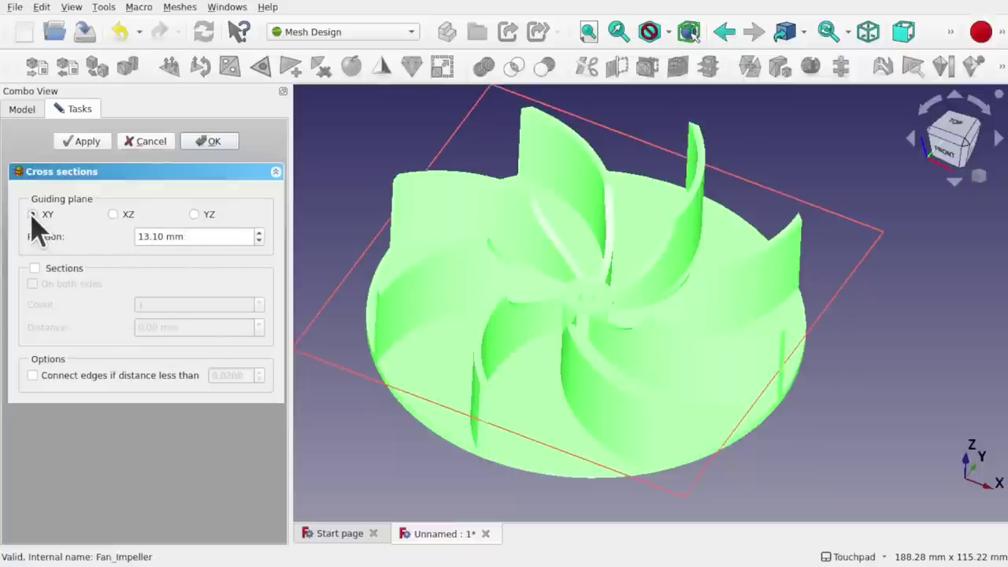
mouse_move(644, 252)
left_mouse_down("shift")
mouse_move(658, 214)
mouse_move(644, 255)
left_mouse_up("shift")
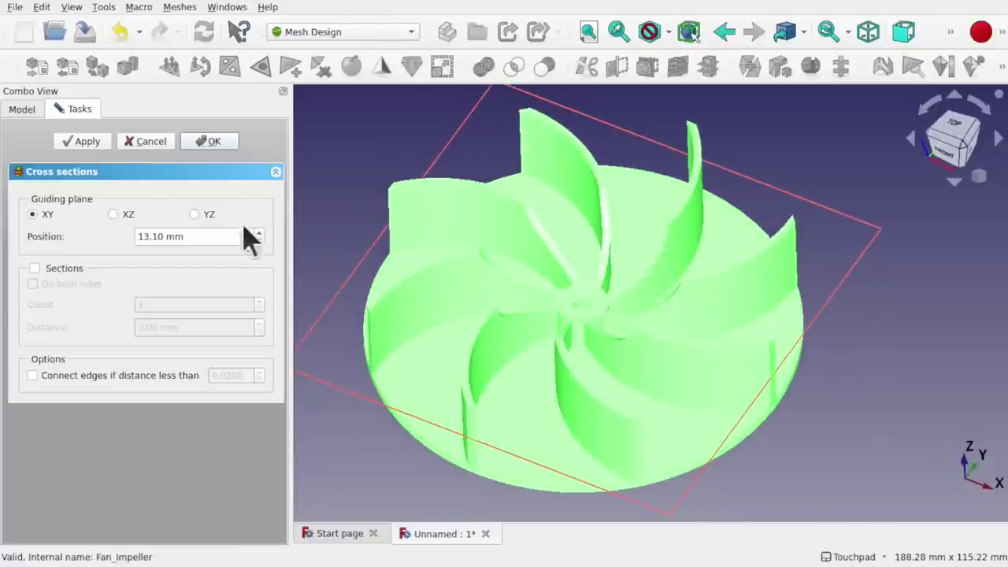
Enable multiple cross sections on both sides of the XY guiding plane with a count of 5.
left_click(34, 268)
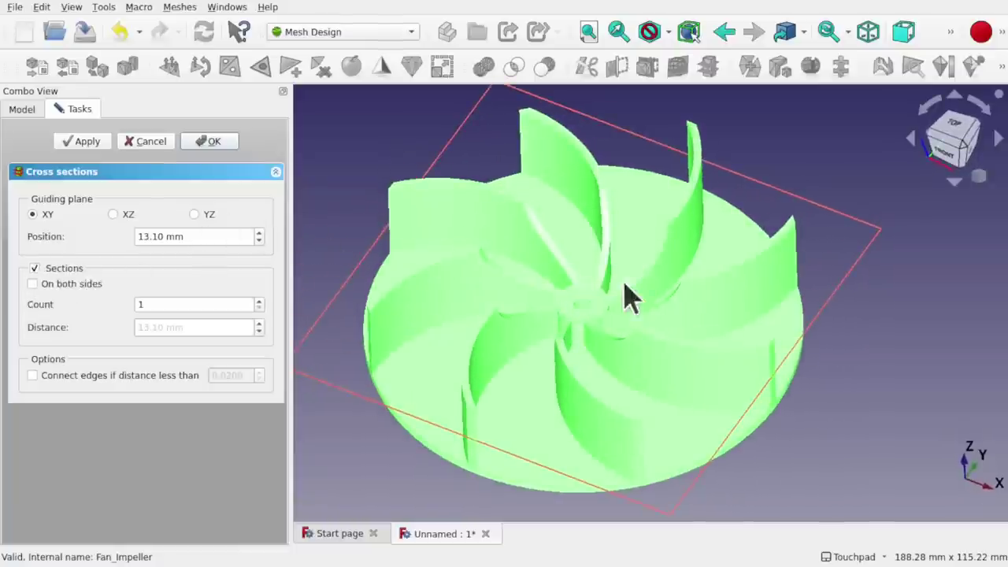
left_click_drag(625, 295, 658, 239, "alt")
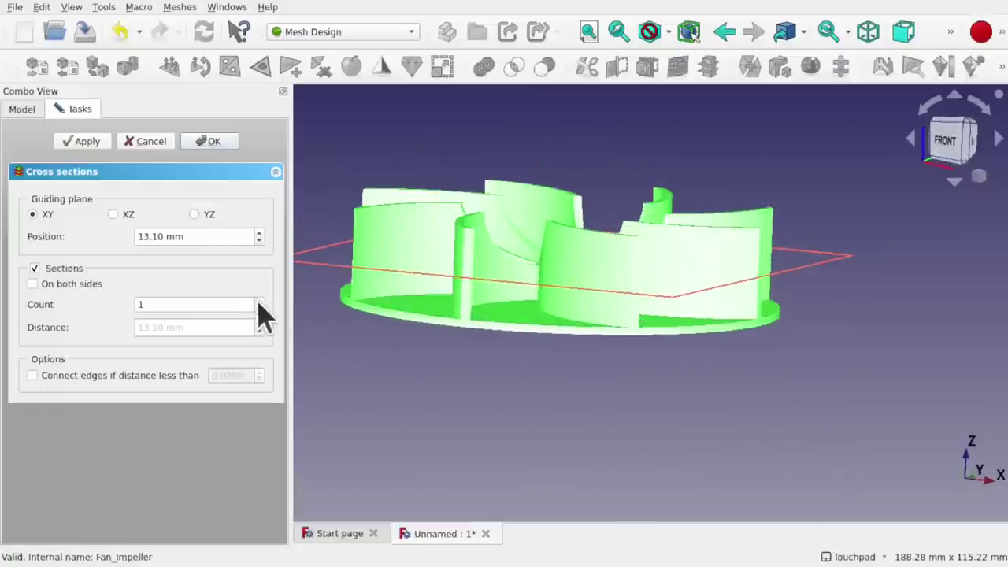
scroll(260, 302, "up", 4)
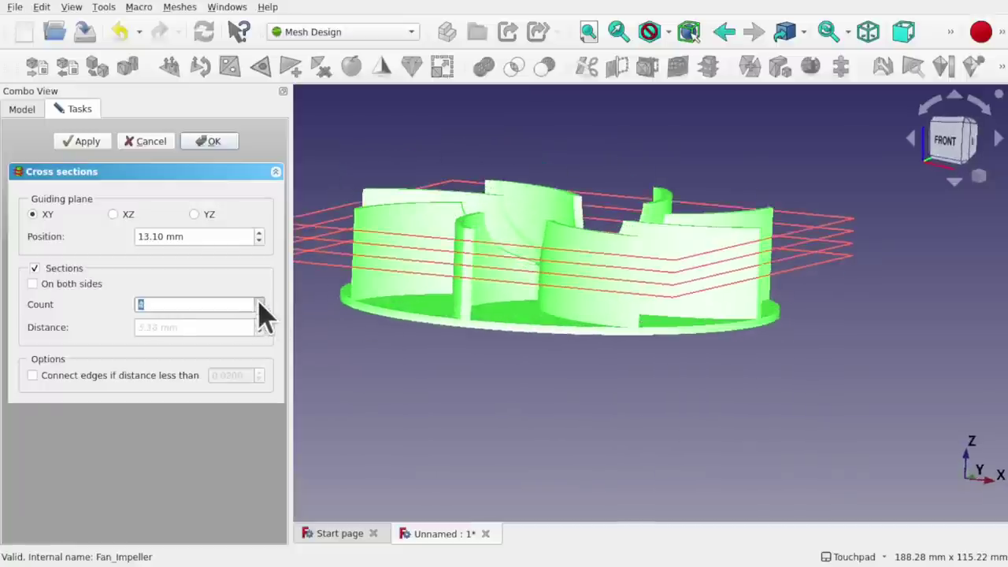
left_click(33, 285)
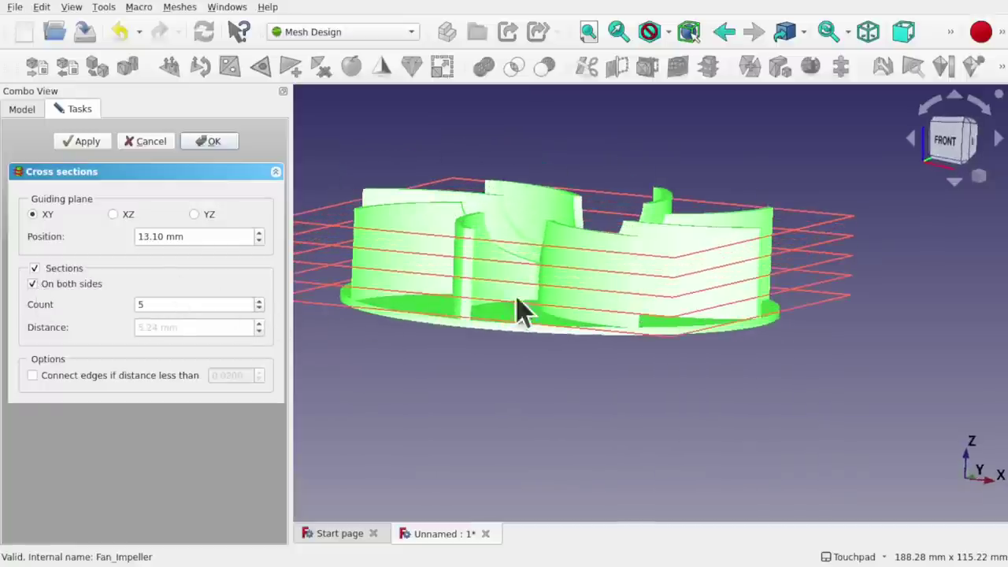
left_click_drag(517, 311, 305, 262, "alt")
scroll(634, 288, "up", 3)
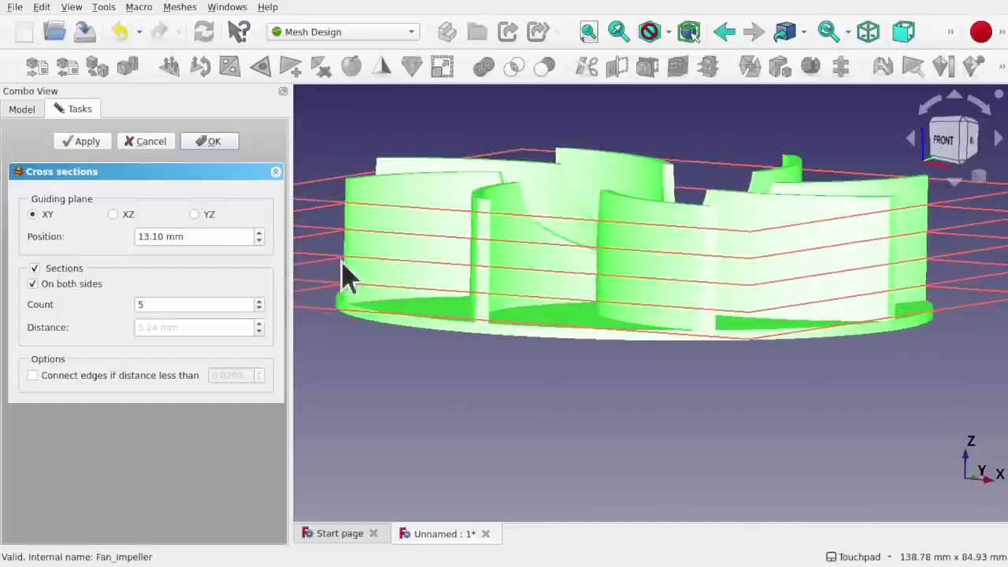
Set the cross-section count to 9 and check that the lowest section plane passes through the impeller's base disc.
left_click(258, 300)
left_click(258, 300)
left_click(258, 300)
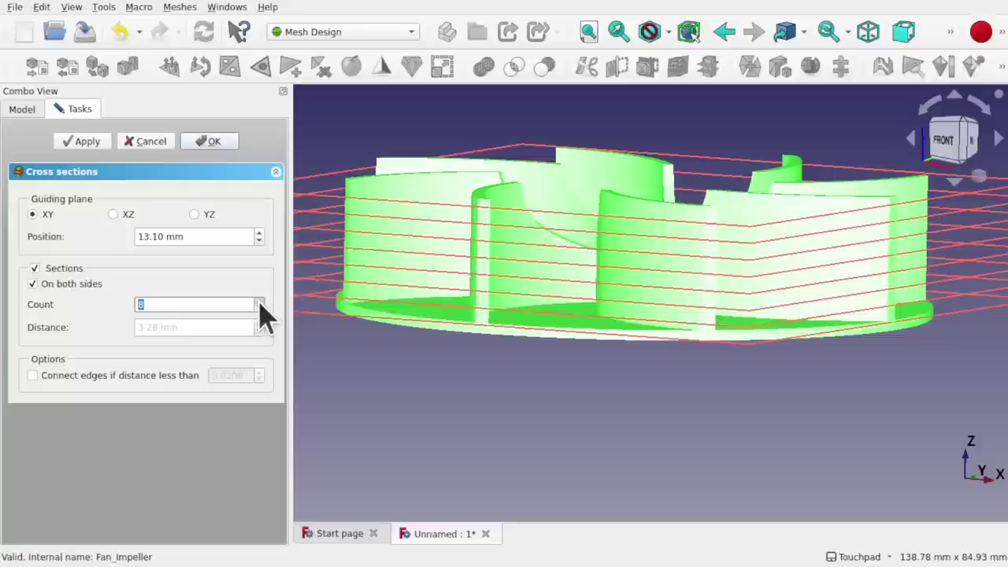
left_click(258, 300)
left_click_drag(557, 285, 653, 326, "alt")
left_click_drag(438, 331, 594, 319, "alt")
scroll(596, 338, "up", 6)
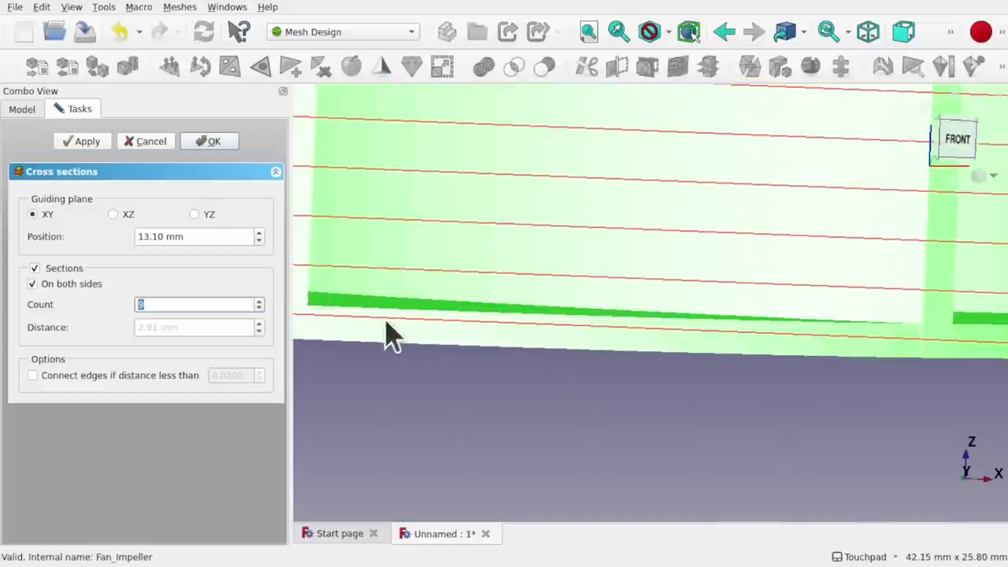
left_click_drag(682, 327, 704, 295, "alt")
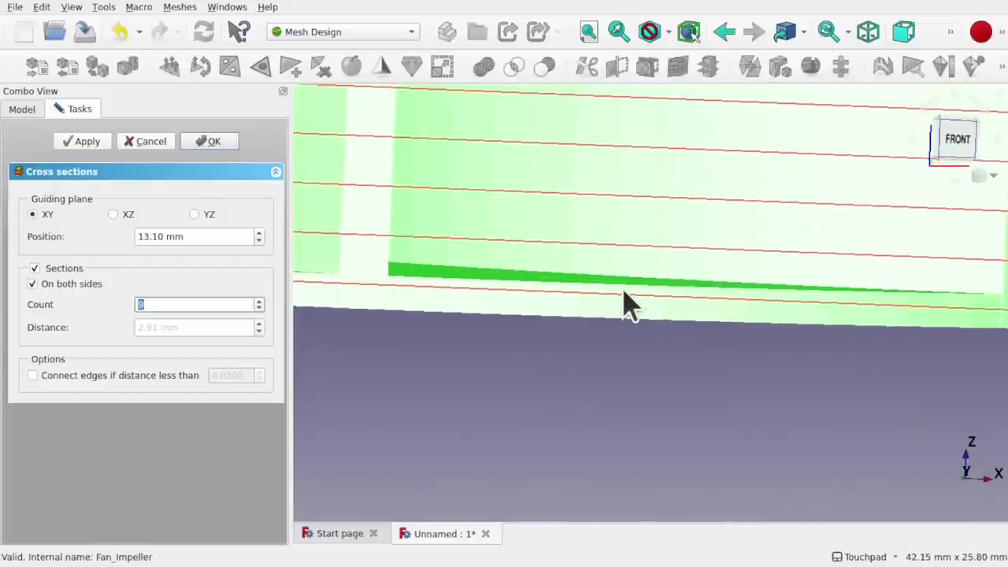
scroll(630, 306, "down", 1)
scroll(630, 305, "down", 2)
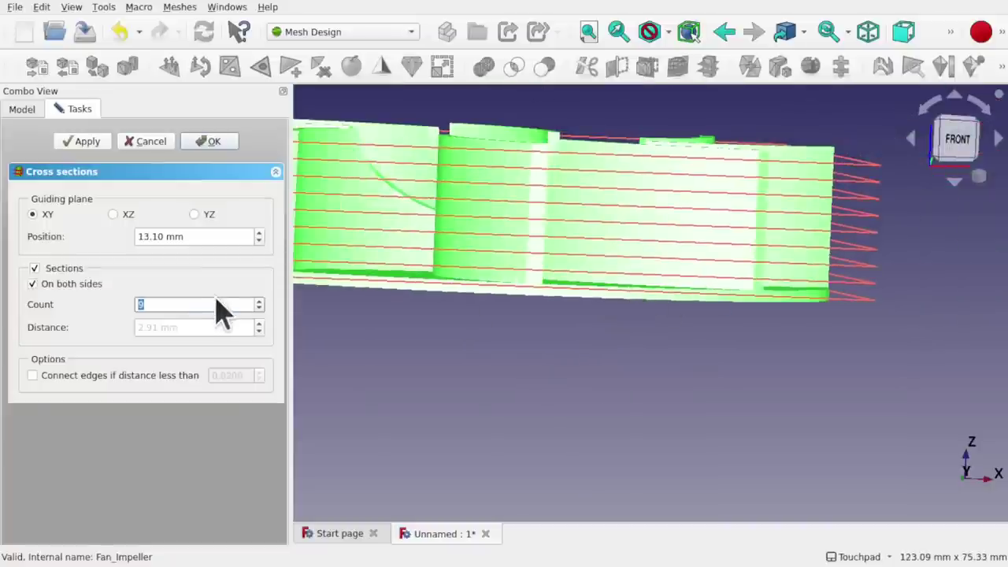
Set the cross-section count to 11 and create the sections of the impeller mesh.
left_click(258, 301)
left_click(259, 301)
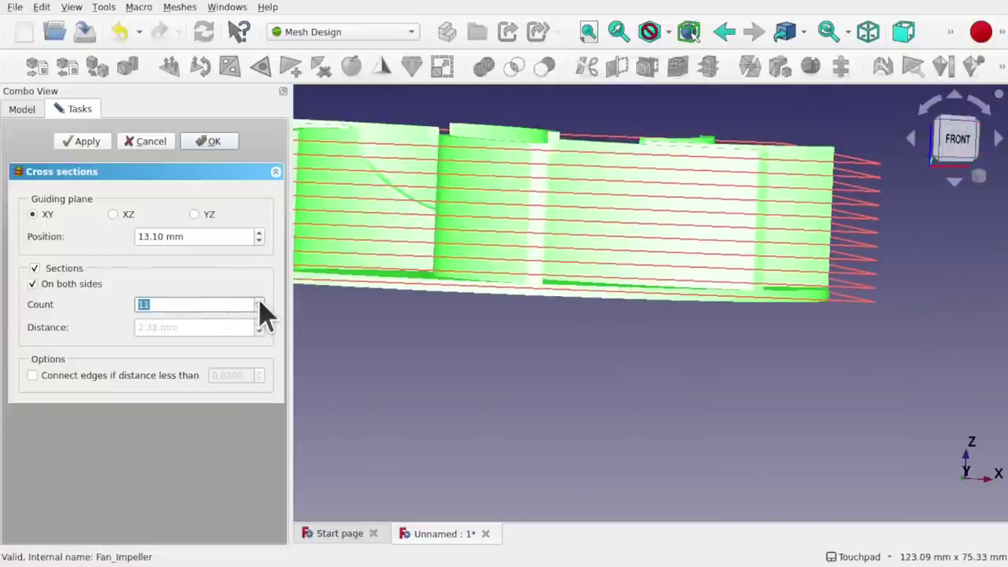
mouse_move(569, 185)
left_mouse_down("alt")
mouse_move(568, 200)
mouse_move(555, 184)
left_mouse_up("alt")
left_click_drag(589, 223, 631, 235, "alt")
left_click_drag(632, 234, 477, 288, "shift")
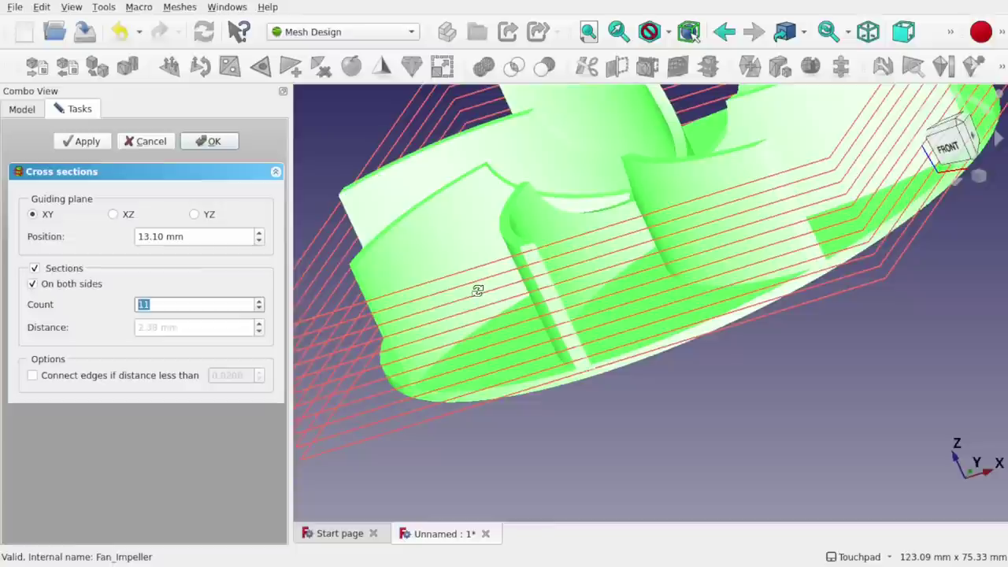
left_click(210, 141)
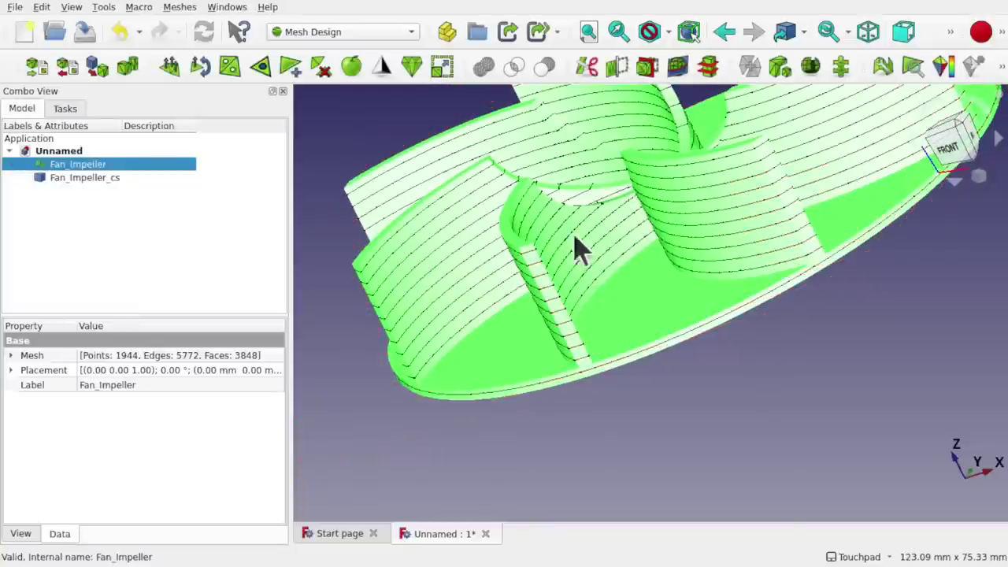
Inspect the section lines along the blades and base disc, and hide the Fan_Impeller mesh to leave only the cross sections.
left_click_drag(578, 250, 707, 318, "alt")
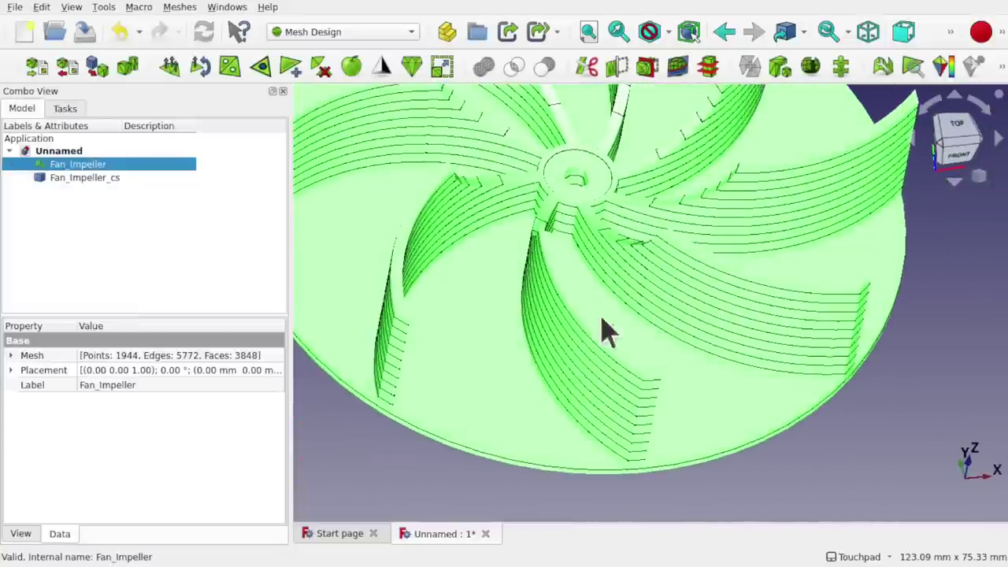
left_click_drag(602, 317, 711, 233, "alt")
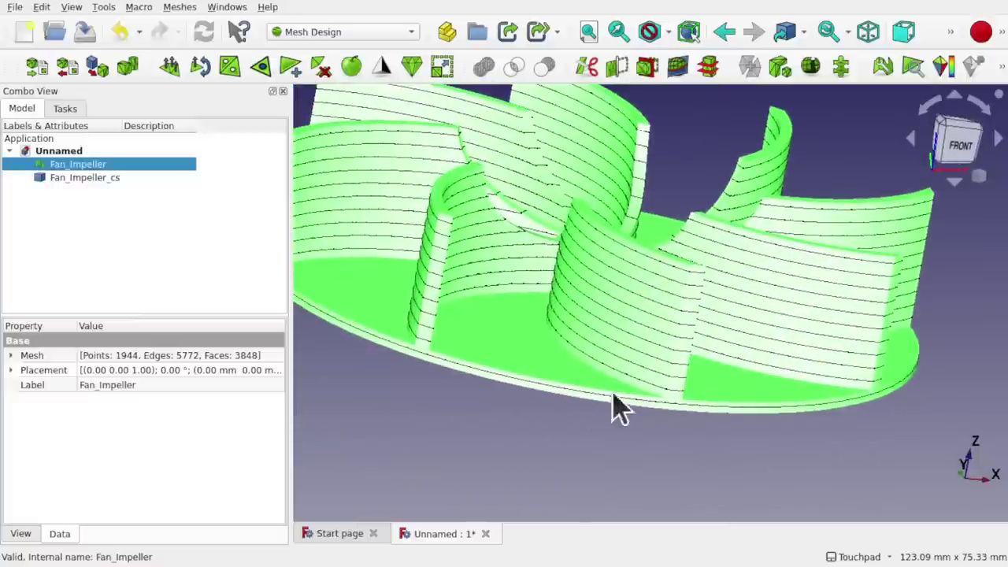
left_click_drag(619, 279, 551, 276, "alt")
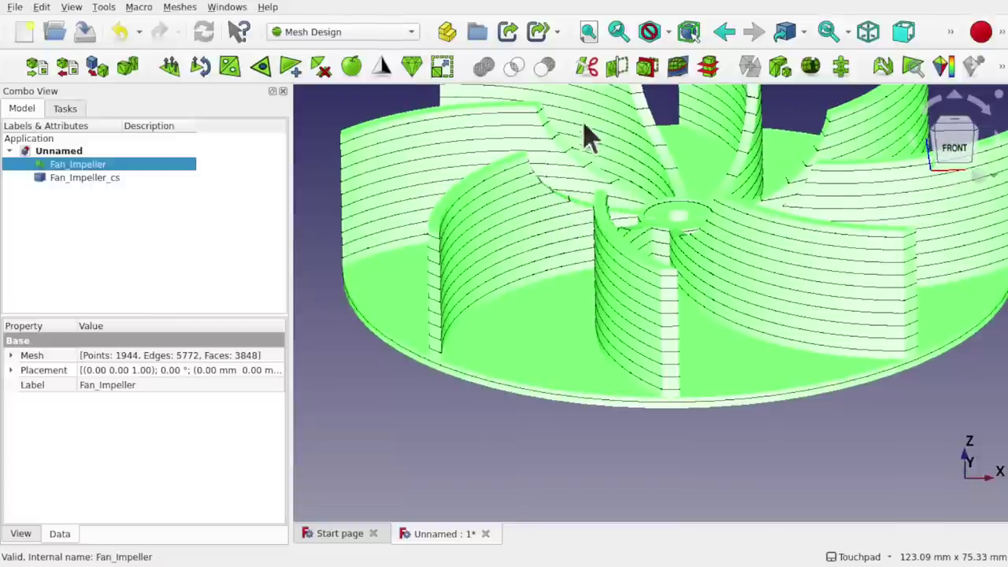
left_click_drag(589, 138, 716, 279, "alt")
left_click_drag(724, 208, 619, 187, "alt")
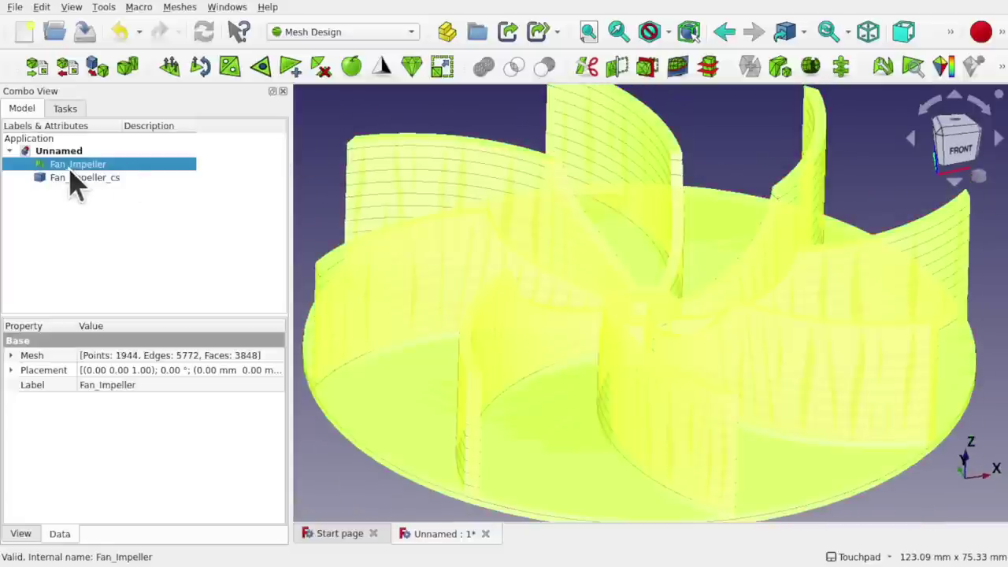
key("space")
left_click_drag(630, 209, 588, 278, "alt")
scroll(615, 255, "down", 5)
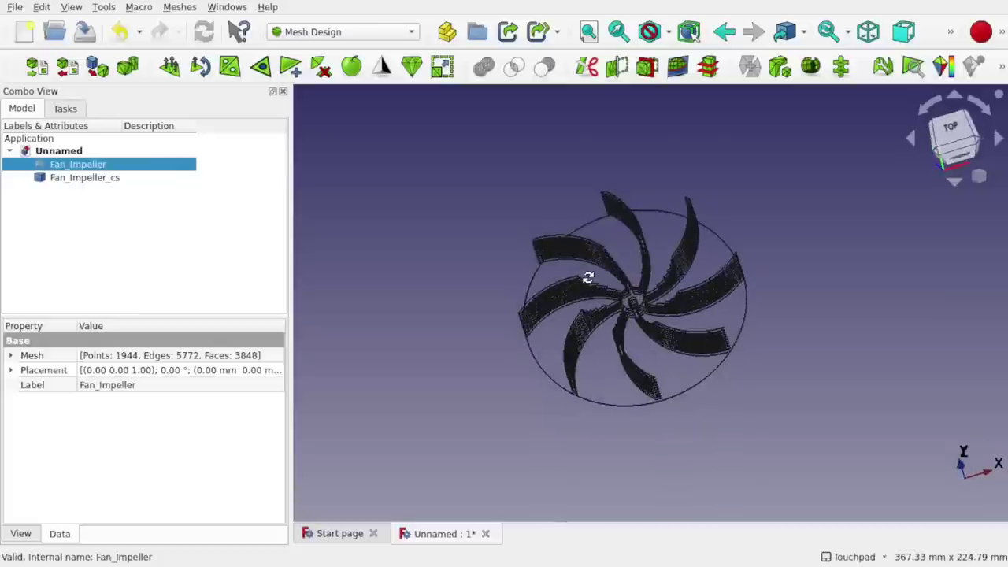
Turn on the axis cross and check where the impeller's hub centre lies relative to the origin.
left_click(68, 9)
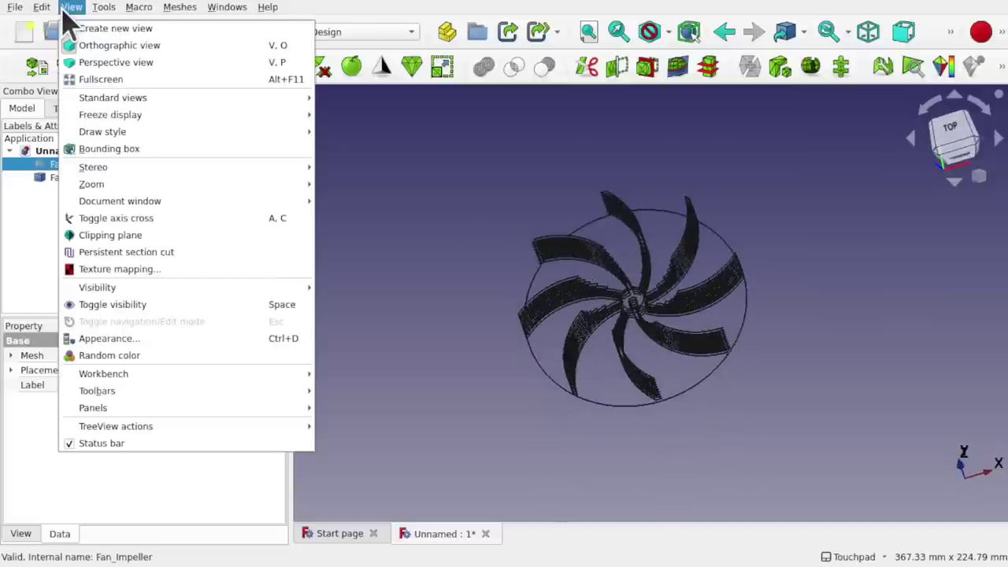
left_click(128, 219)
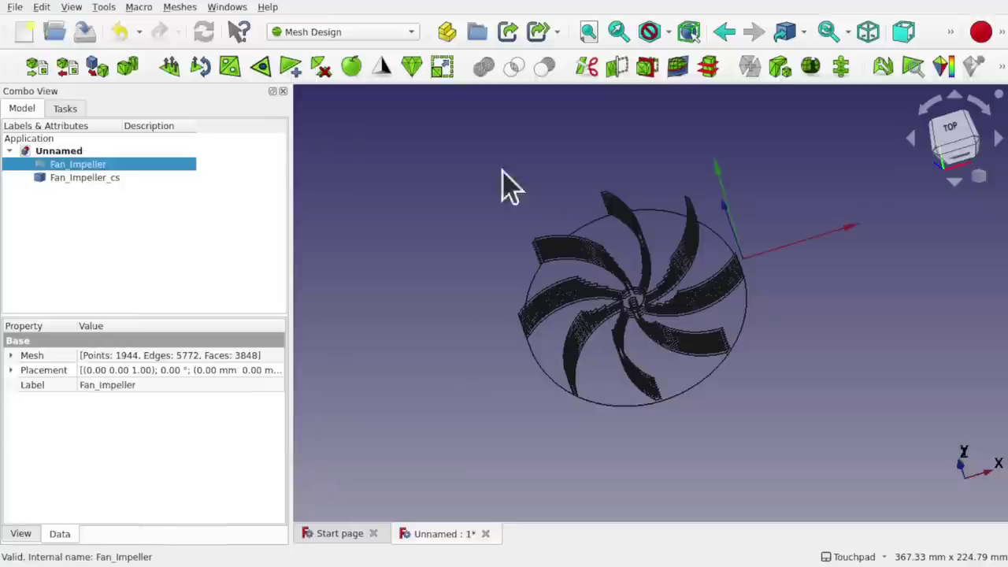
scroll(738, 260, "up", 2)
mouse_move(740, 260)
left_mouse_down("alt")
mouse_move(745, 270)
mouse_move(722, 268)
left_mouse_up("alt")
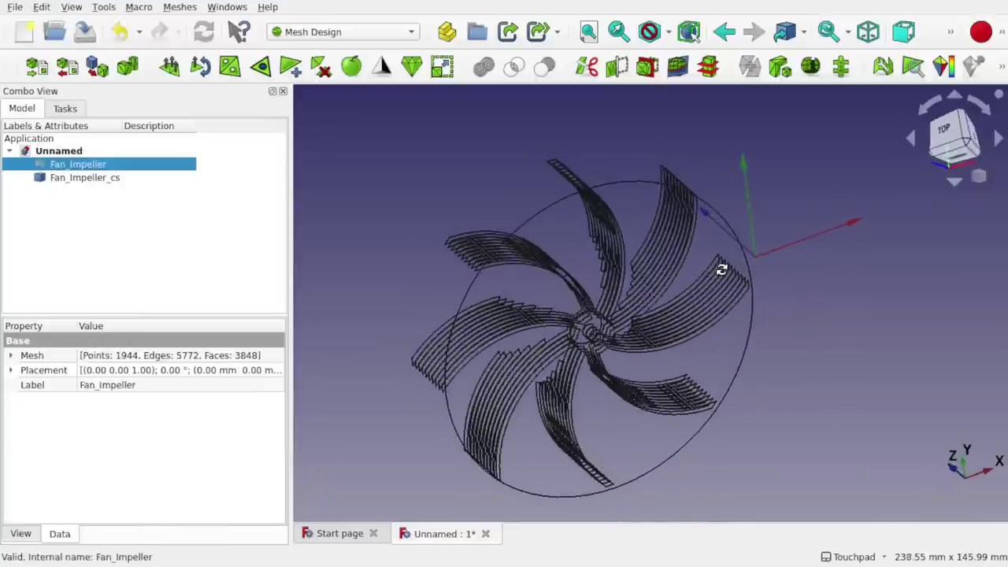
left_click_drag(758, 205, 823, 262, "shift")
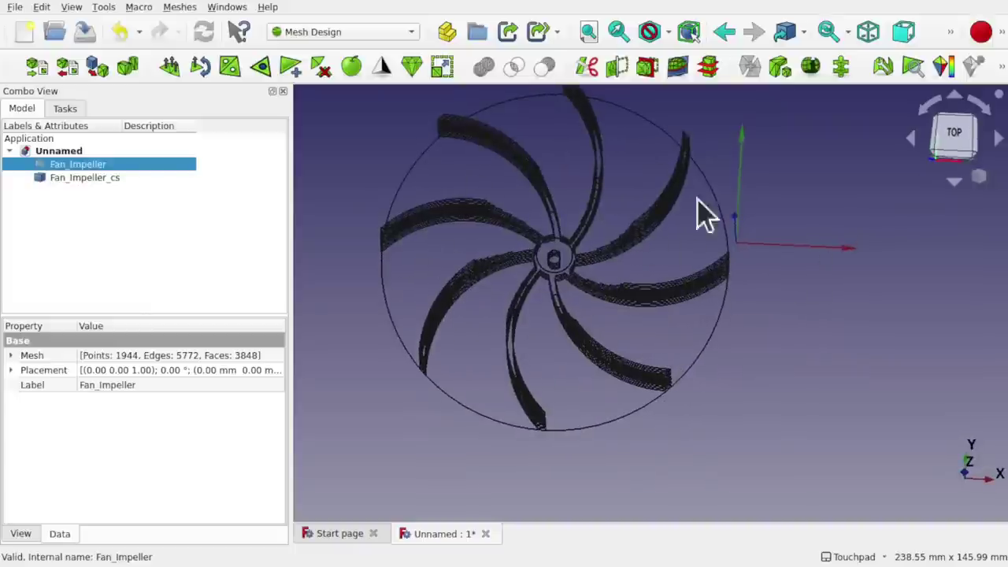
scroll(551, 255, "up", 5)
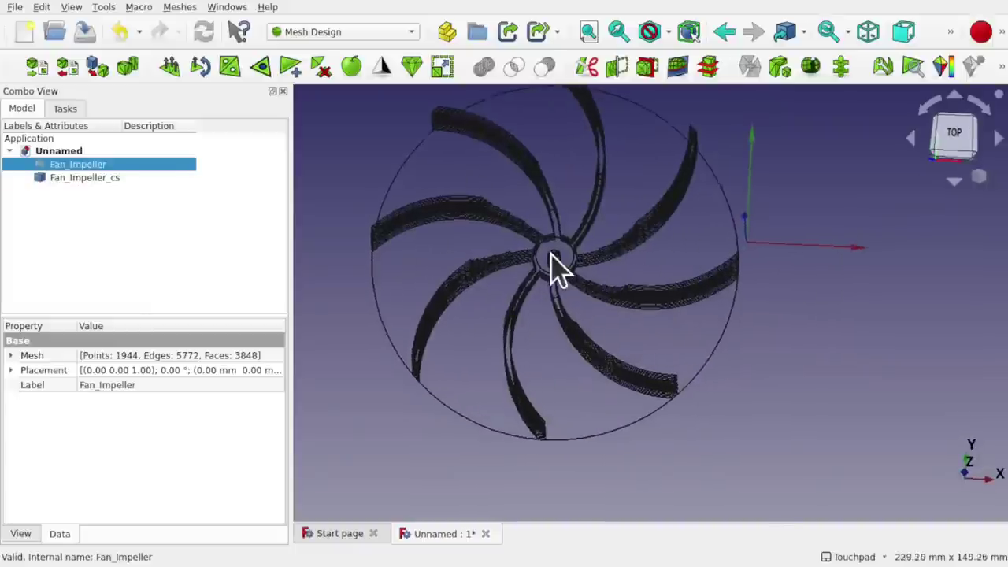
scroll(558, 271, "down", 5)
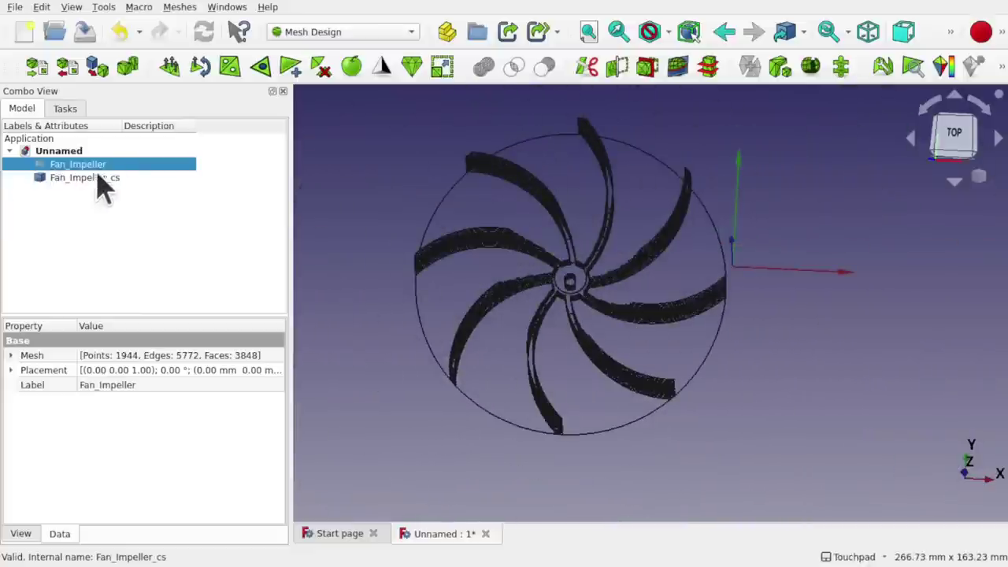
Switch to the Draft workbench, enlarge the 3D view area and look at the cross sections from the top.
left_click(326, 33)
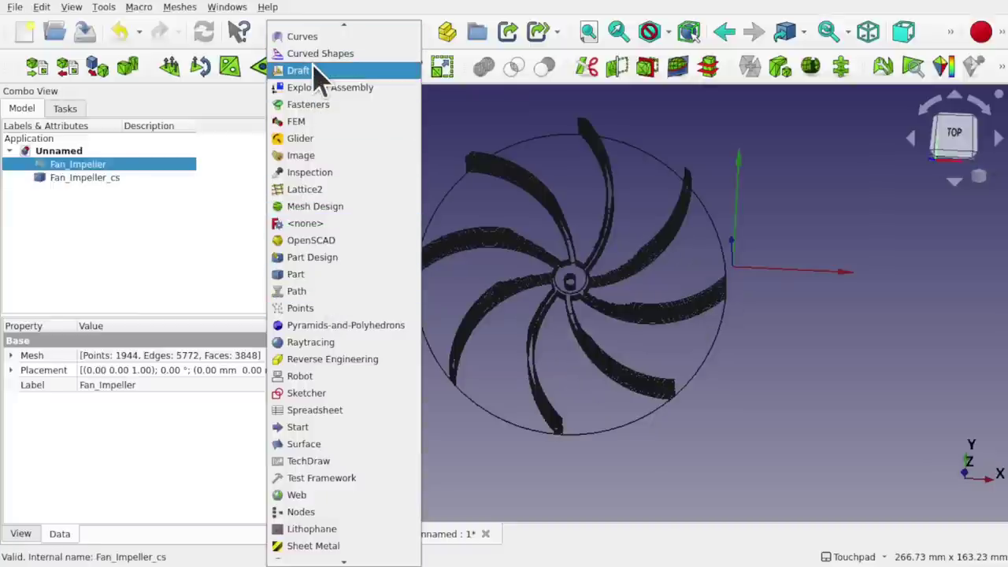
left_click(316, 71)
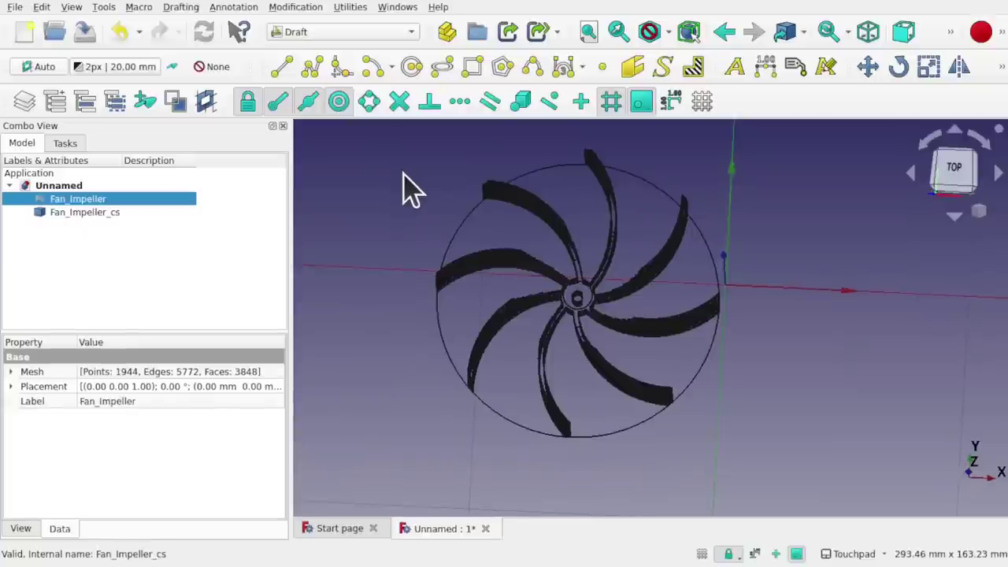
left_click_drag(293, 279, 188, 302)
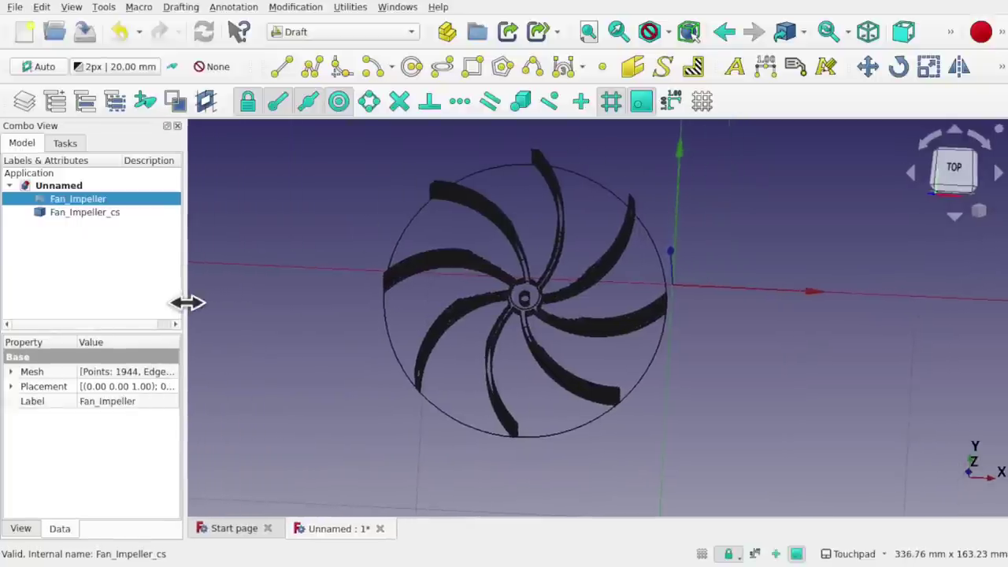
left_click_drag(661, 288, 646, 268, "alt")
middle_click_drag(645, 267, 641, 308)
left_click(950, 186)
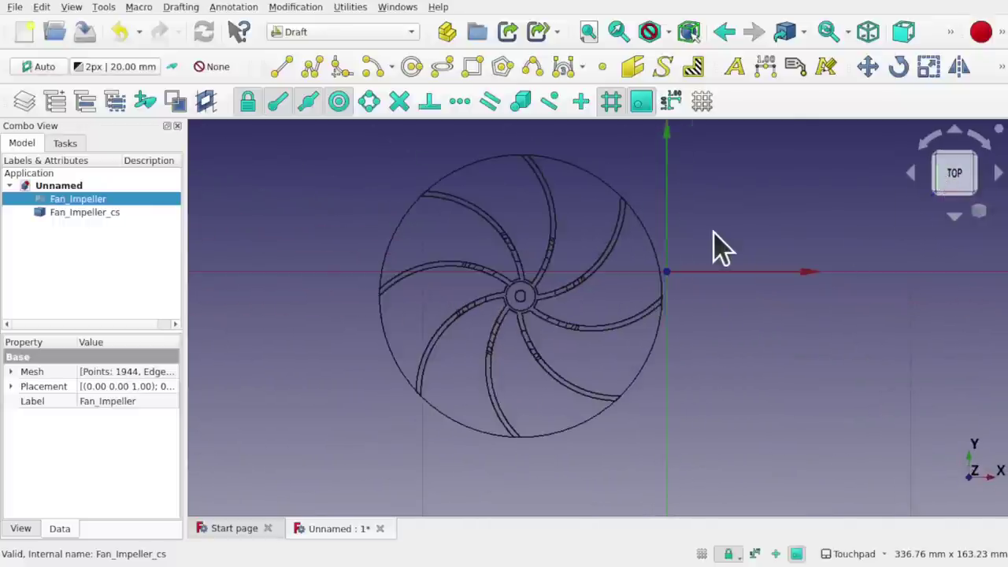
Align the Draft working plane to the Fan_Impeller mesh, check it against the grid and return to the top view.
left_click(351, 7)
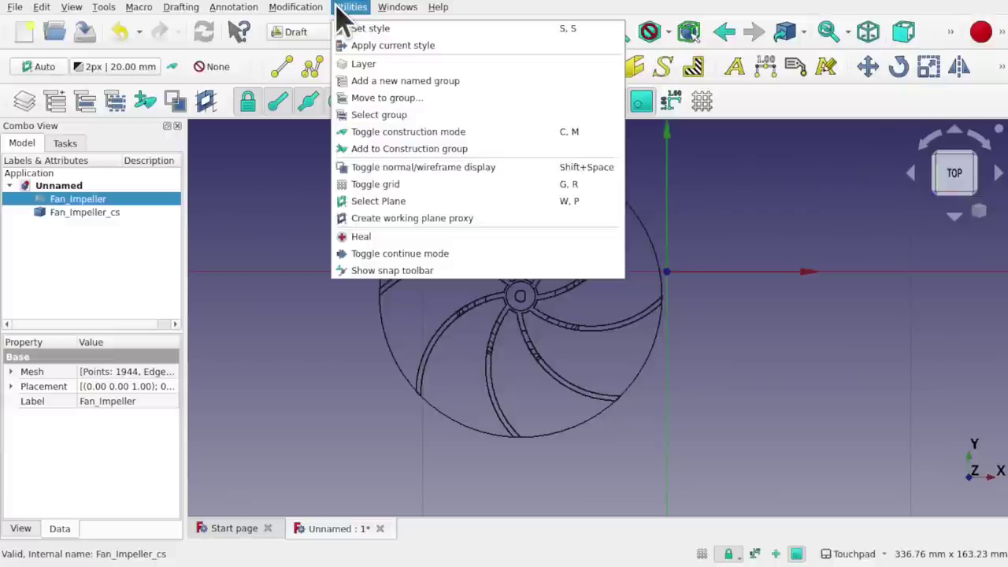
left_click(387, 201)
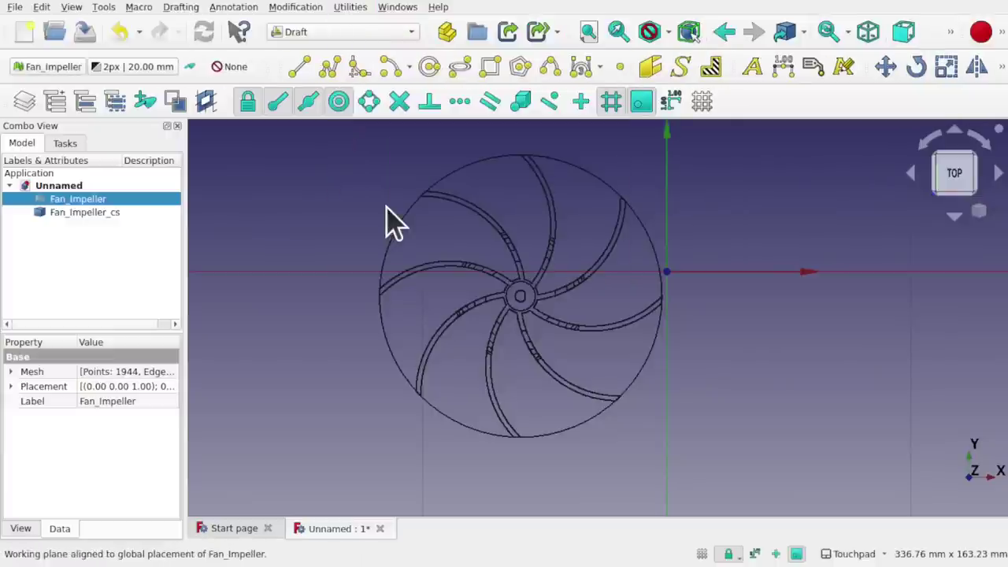
middle_click_drag(633, 292, 645, 201, "alt")
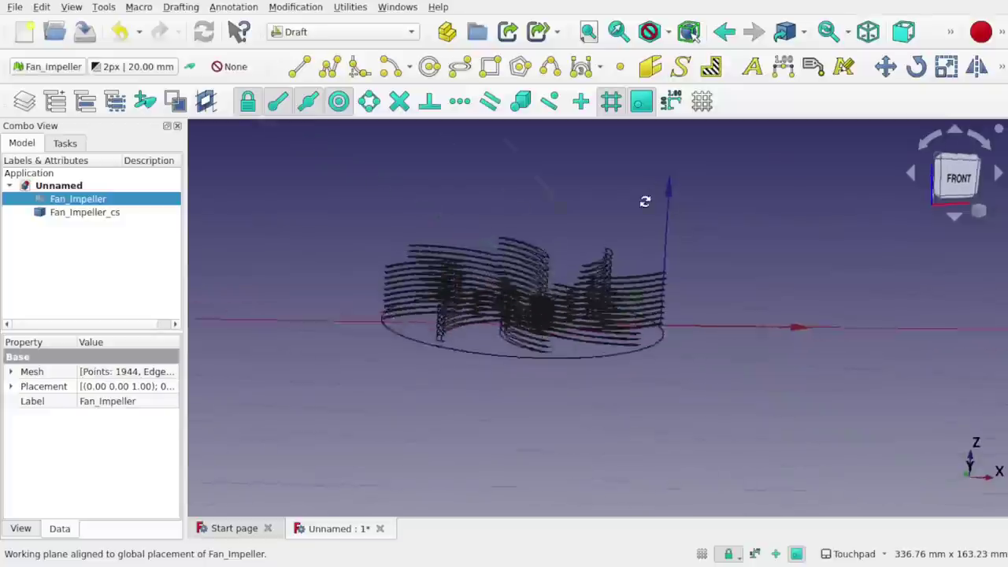
left_click_drag(645, 202, 626, 280, "alt")
scroll(626, 280, "down", 10)
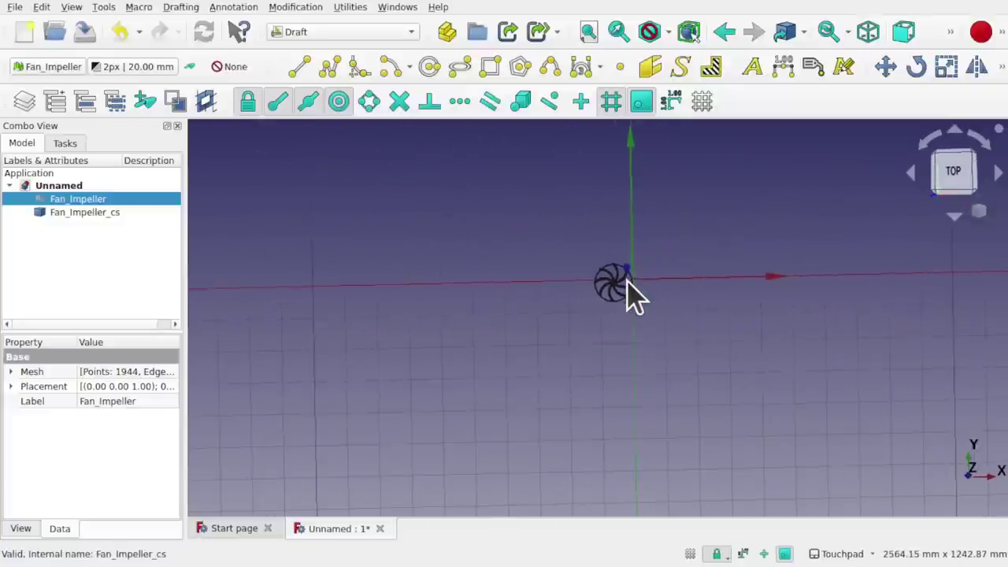
left_click_drag(715, 343, 654, 336, "alt")
scroll(616, 282, "up", 5)
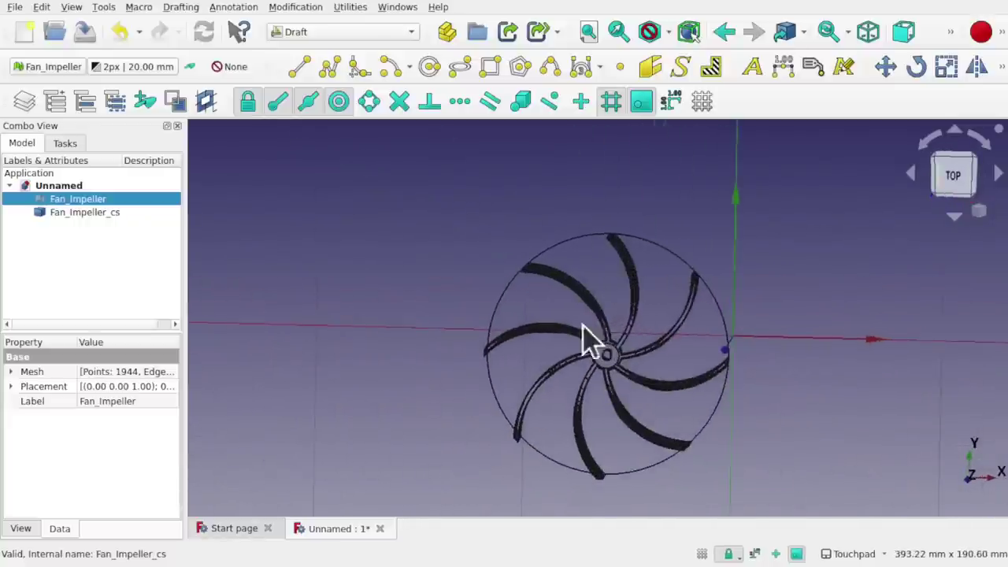
left_click_drag(744, 380, 733, 323, "alt")
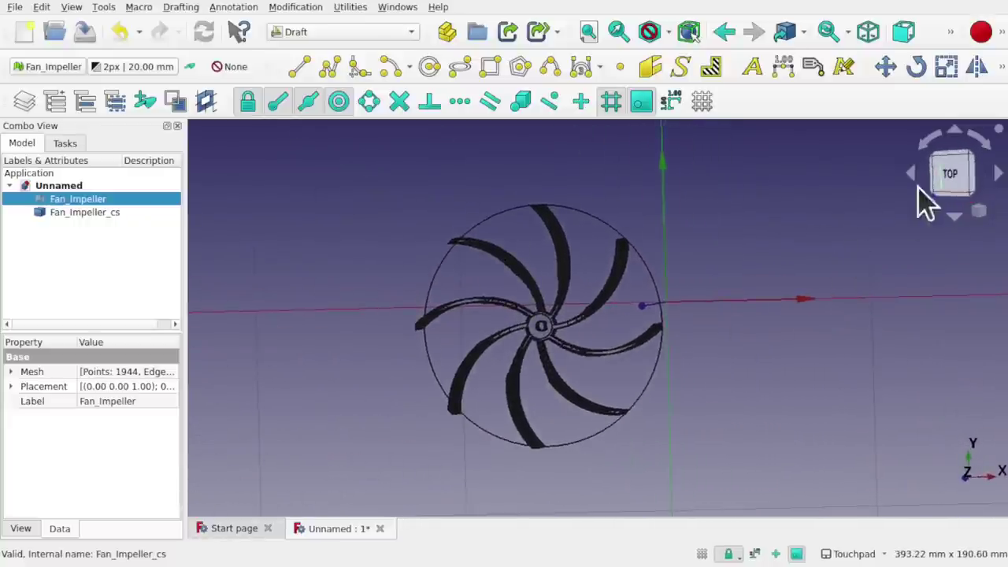
left_click(943, 180)
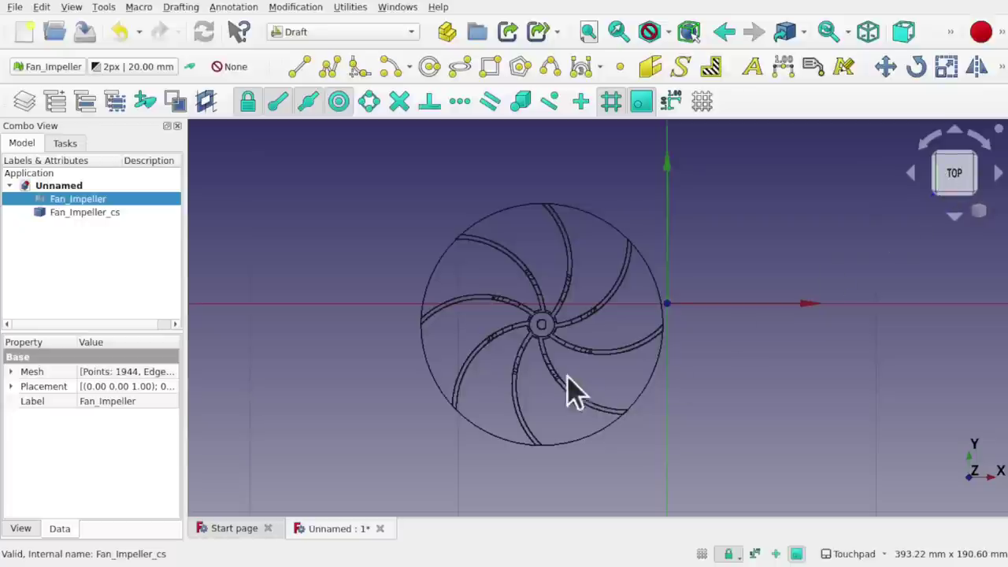
Select the Fan_Impeller_cs cross sections and check the global snapping toggle, leaving snapping enabled.
scroll(542, 352, "up", 5)
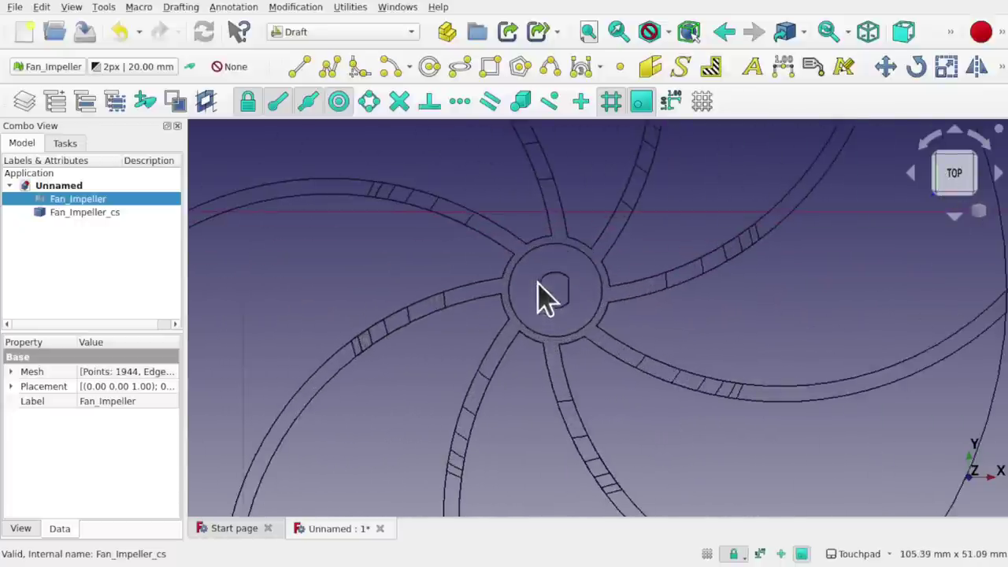
scroll(779, 252, "down", 5)
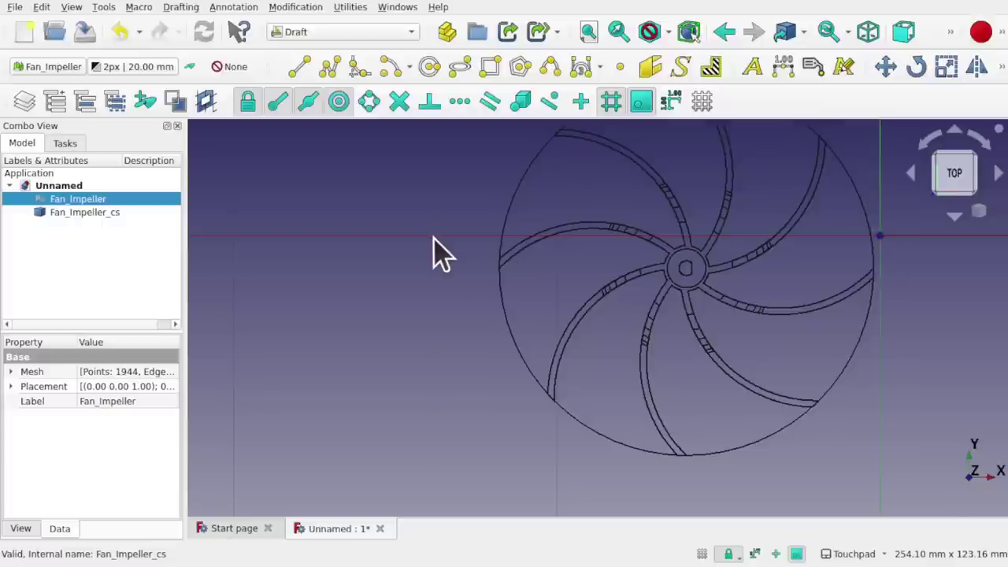
left_click(82, 213)
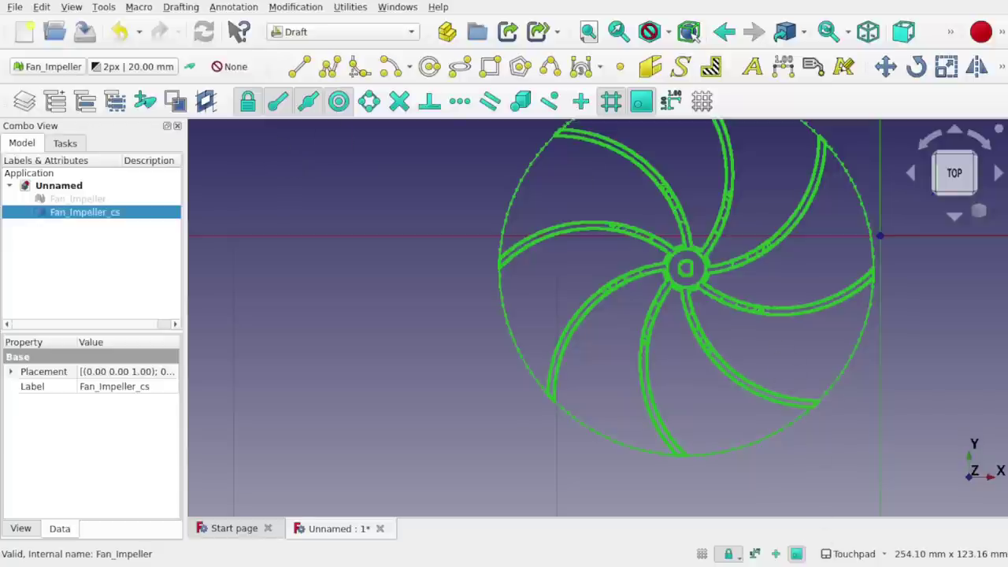
left_click(735, 554)
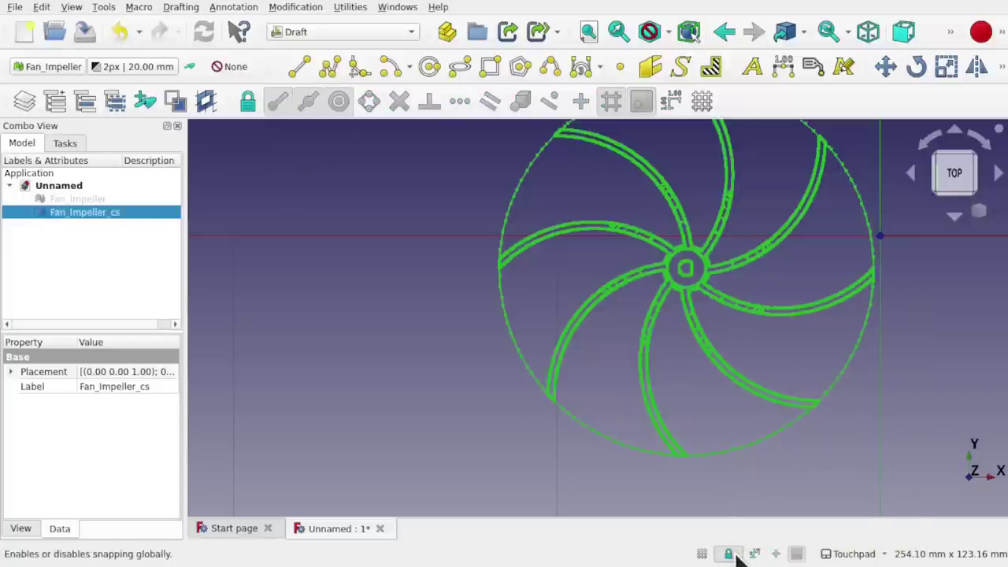
left_click(735, 554)
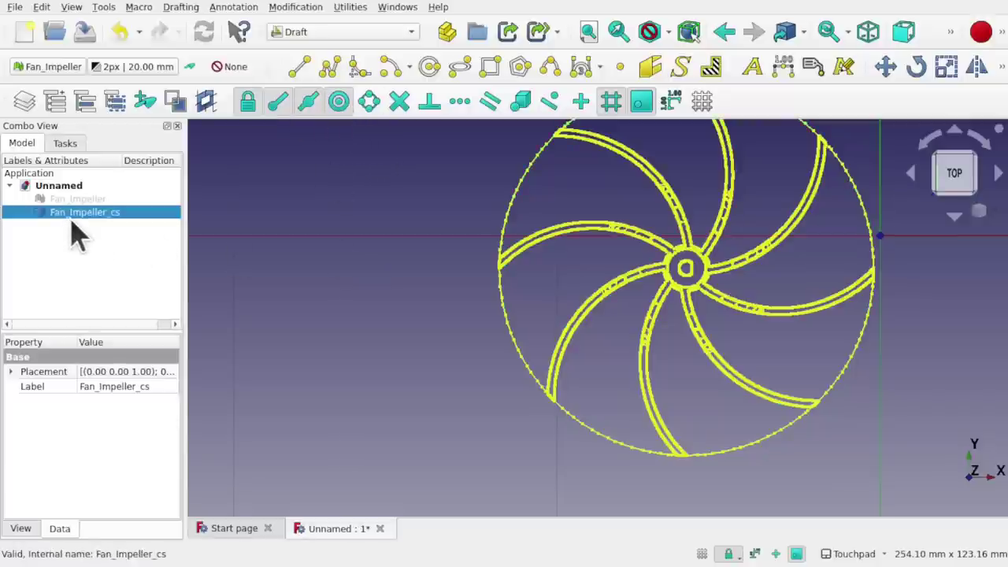
left_click(293, 8)
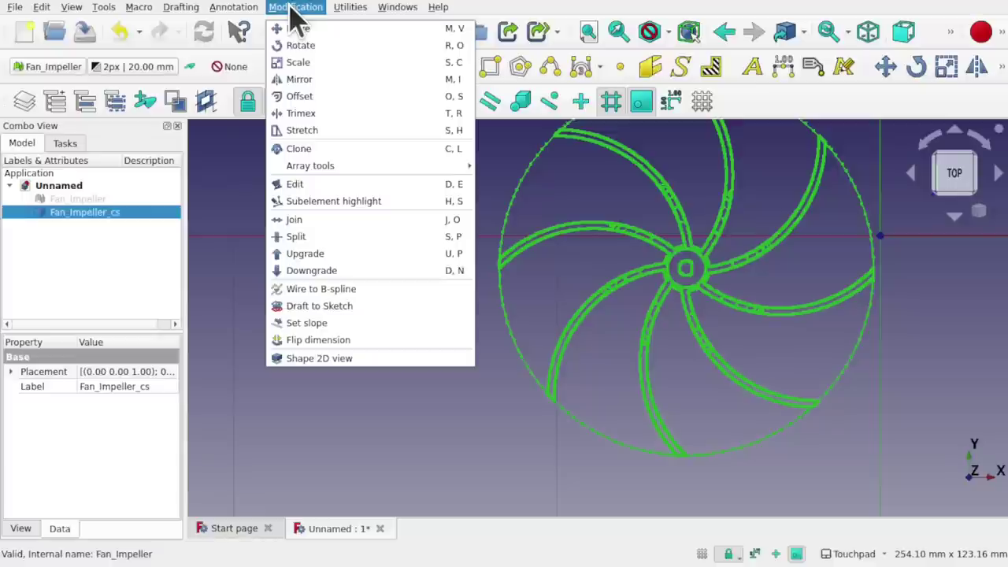
left_click(311, 30)
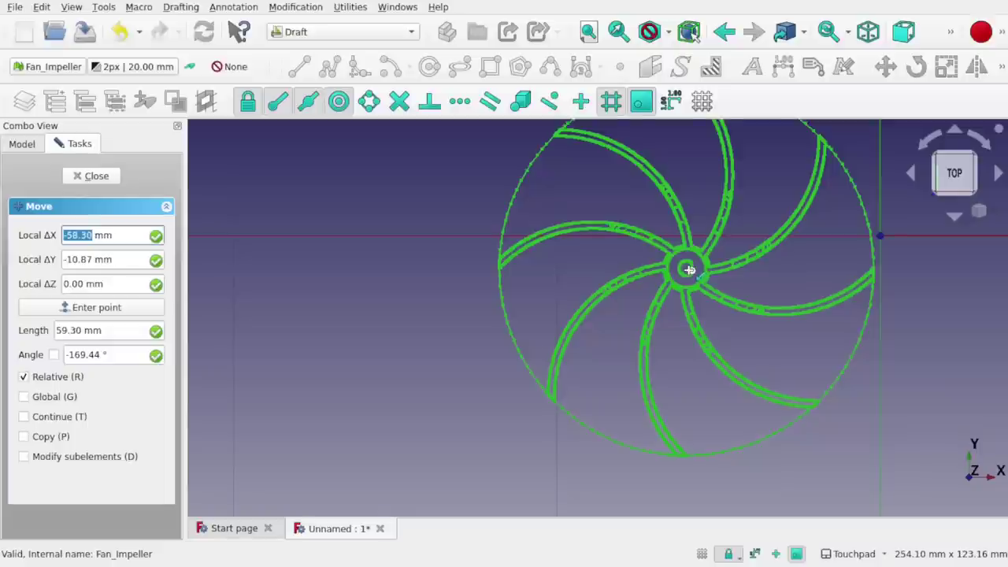
scroll(688, 270, "up", 8)
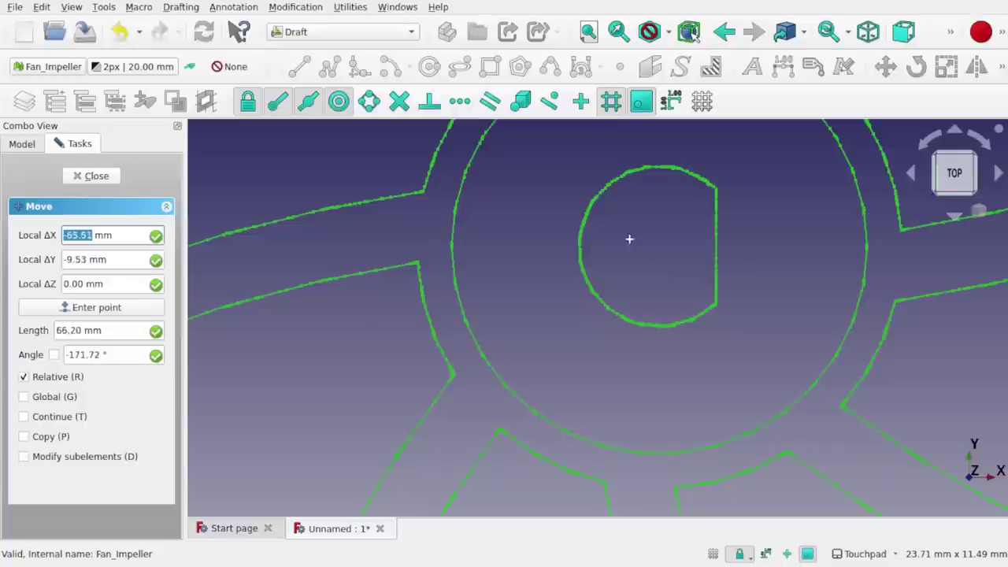
scroll(675, 265, "down", 8)
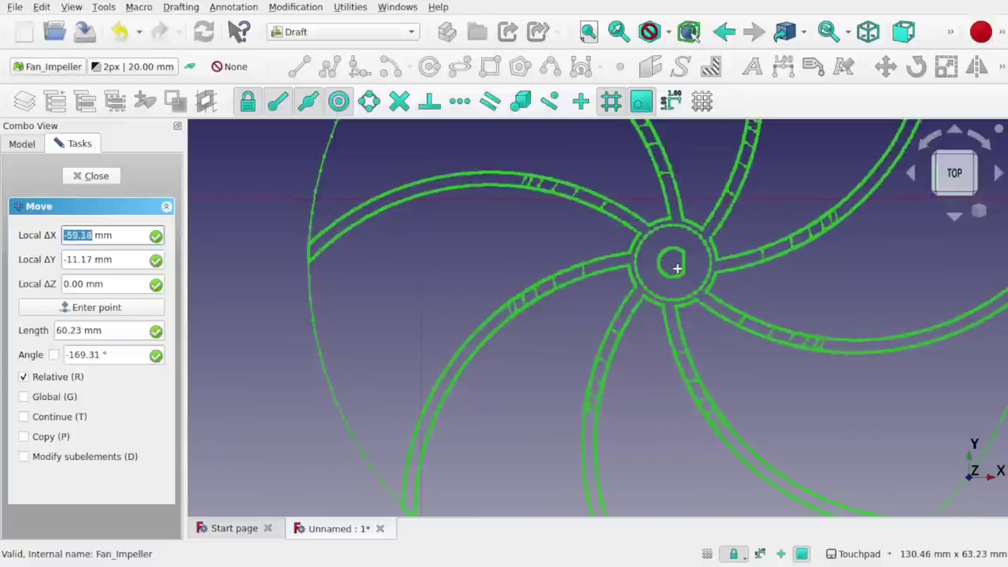
left_click(88, 180)
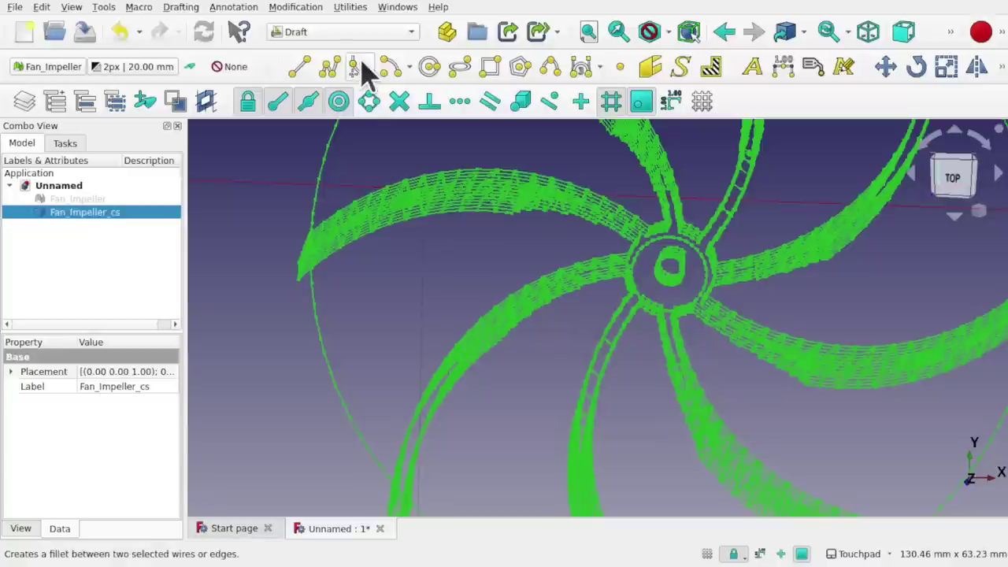
Switch to the Sketcher workbench, return to the top view and create a sketch on the XY plane without offset.
left_click(313, 33)
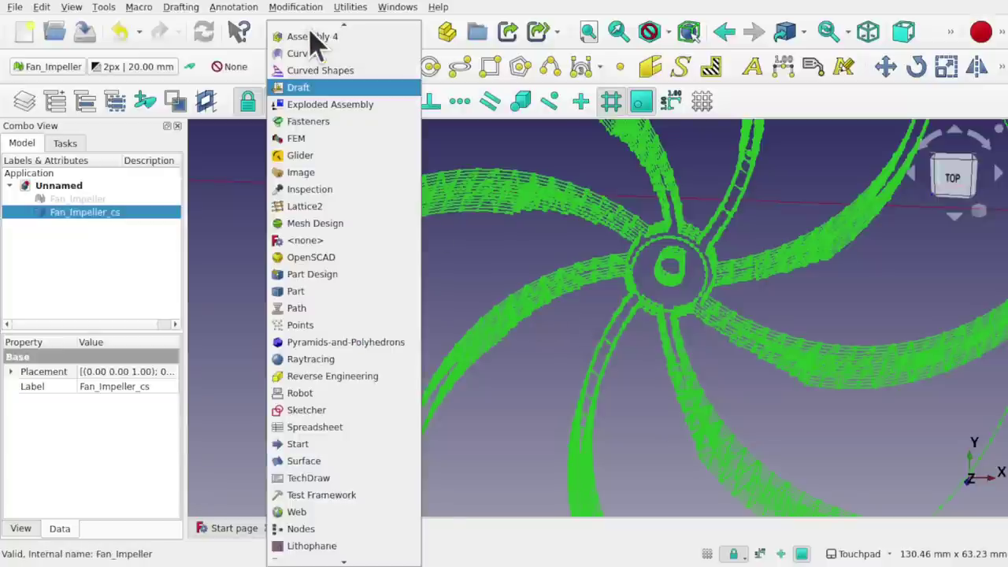
left_click(330, 410)
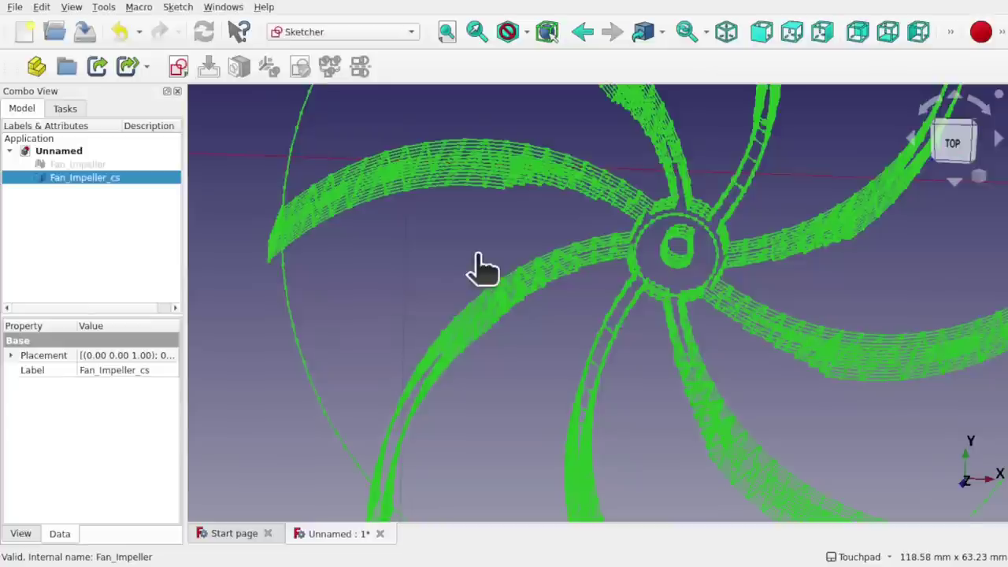
left_click(473, 268)
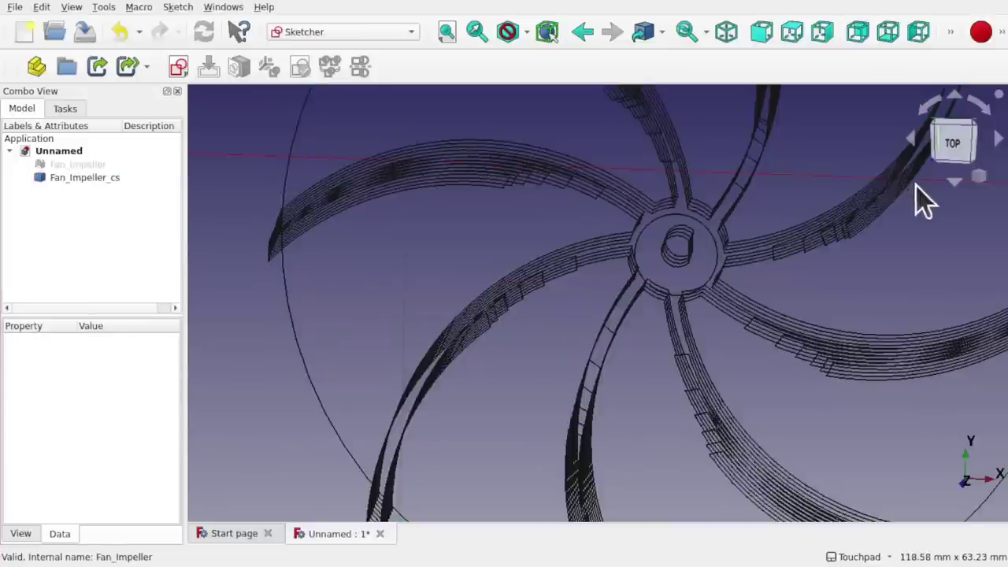
left_click(951, 148)
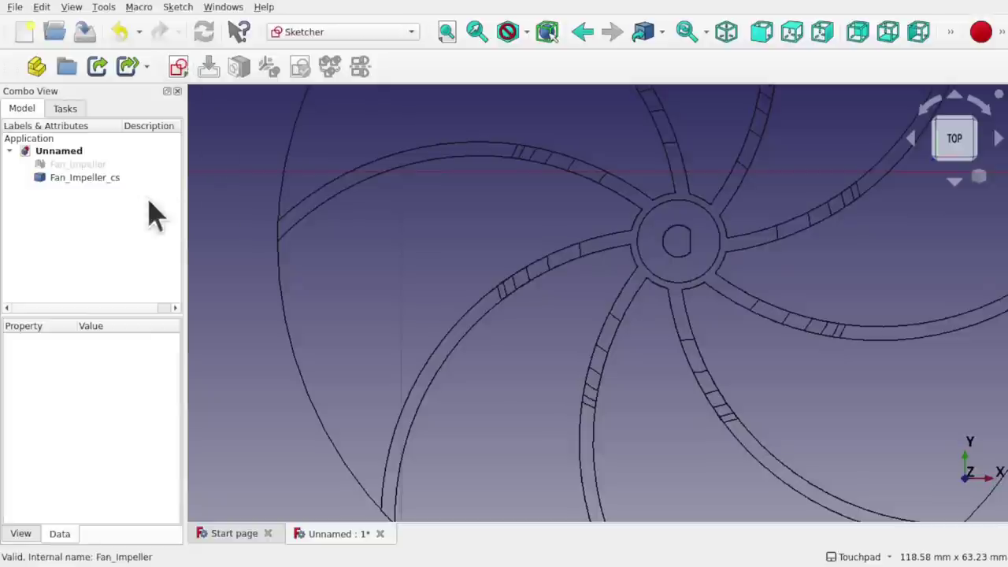
left_click(177, 68)
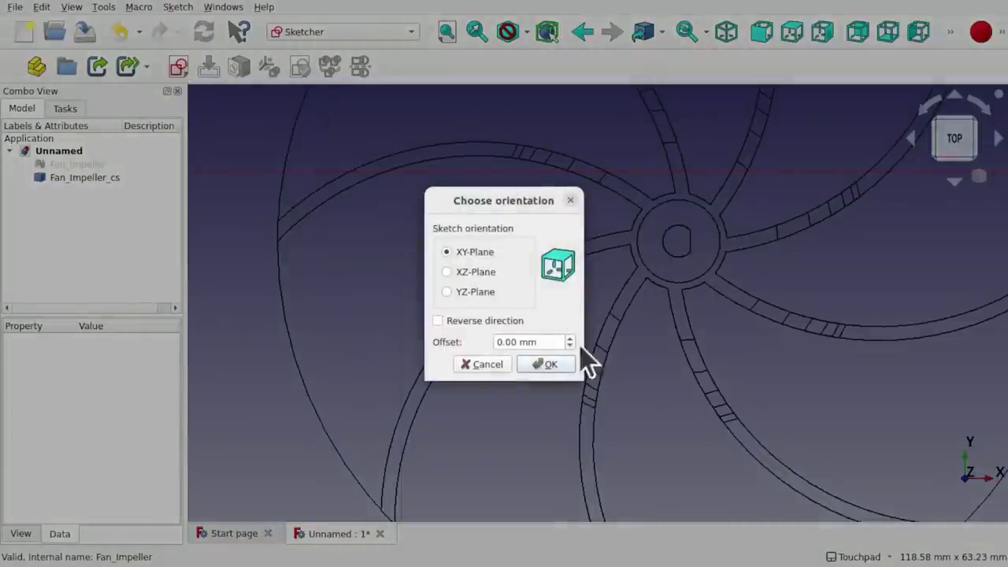
left_click(547, 363)
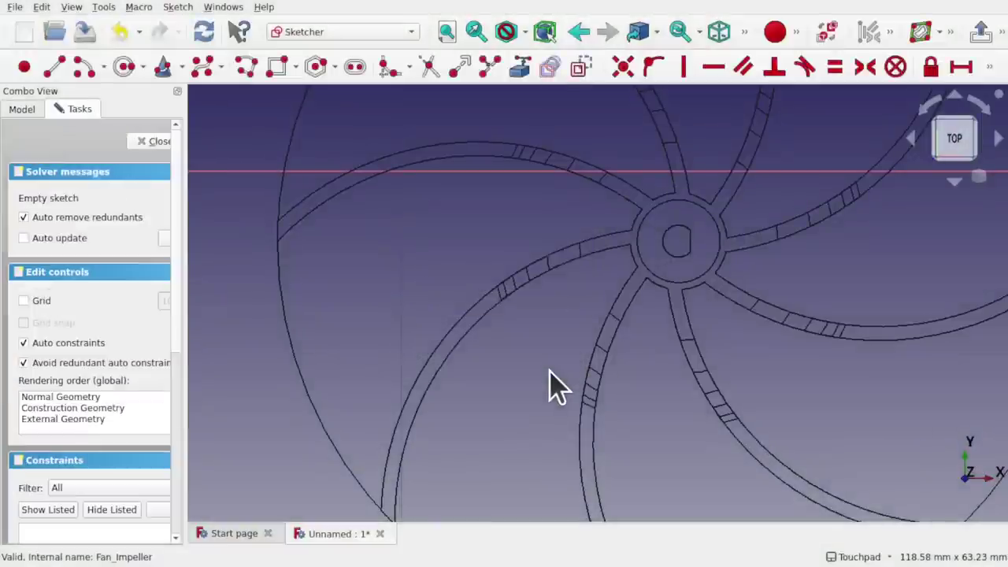
Link the two corner points of the D-shaped hub bore's flat and the point opposite them as external geometry.
scroll(630, 290, "down", 5)
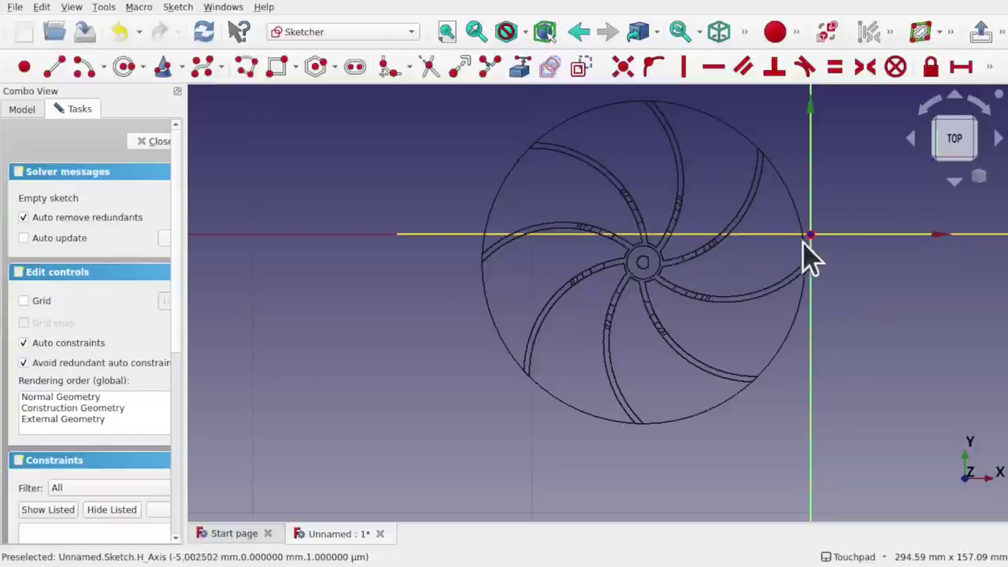
scroll(646, 259, "up", 4)
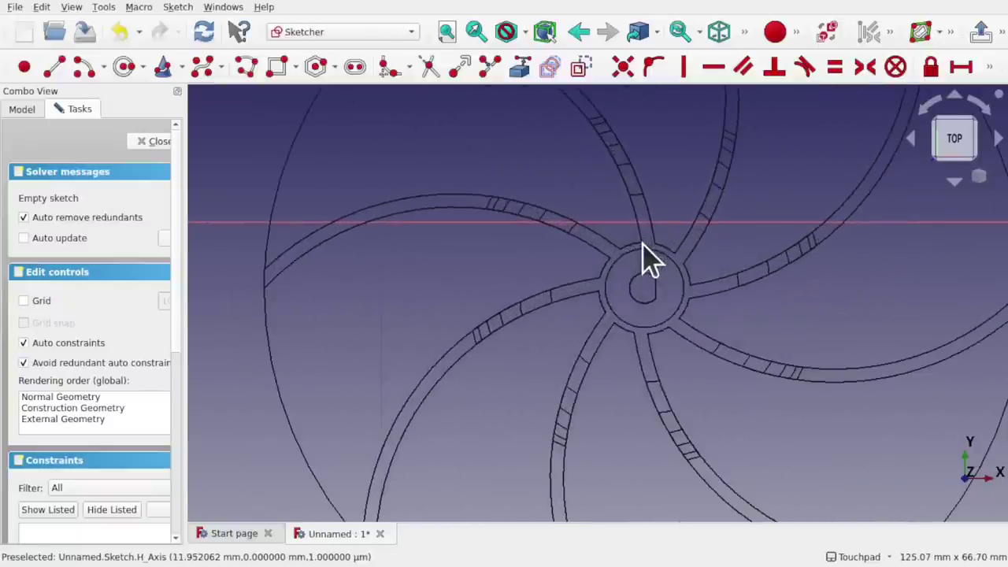
left_click(548, 67)
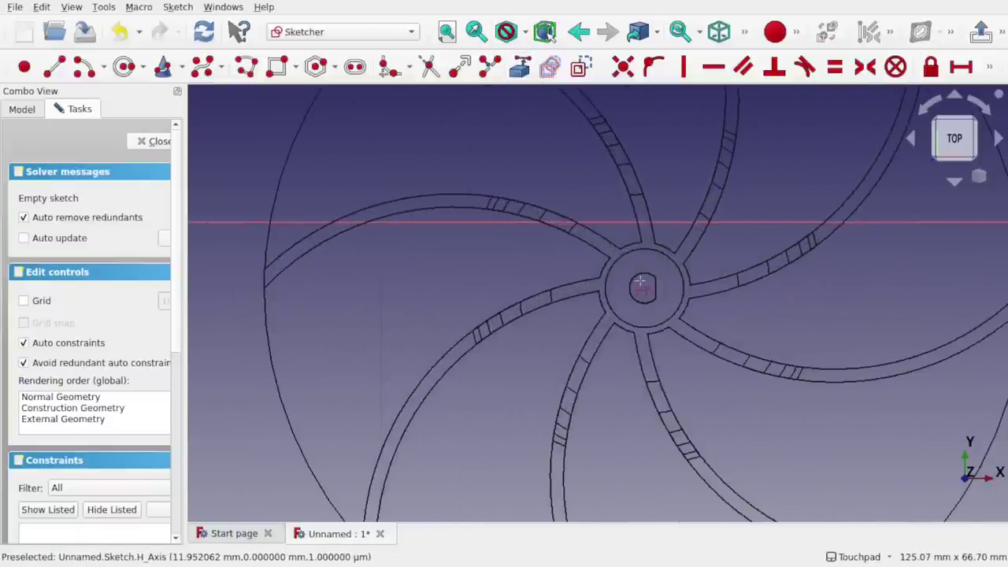
scroll(641, 280, "up", 6)
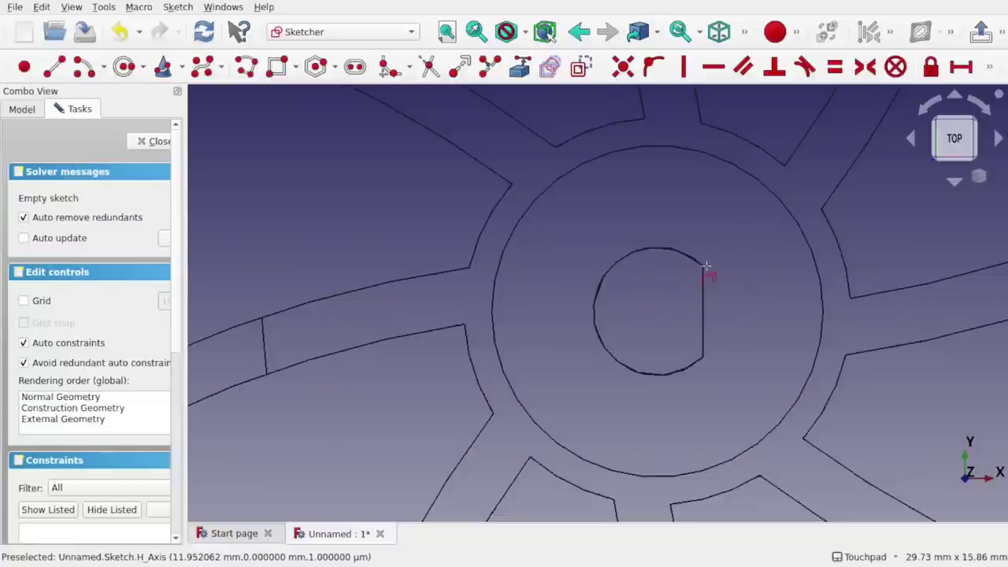
left_click(701, 265)
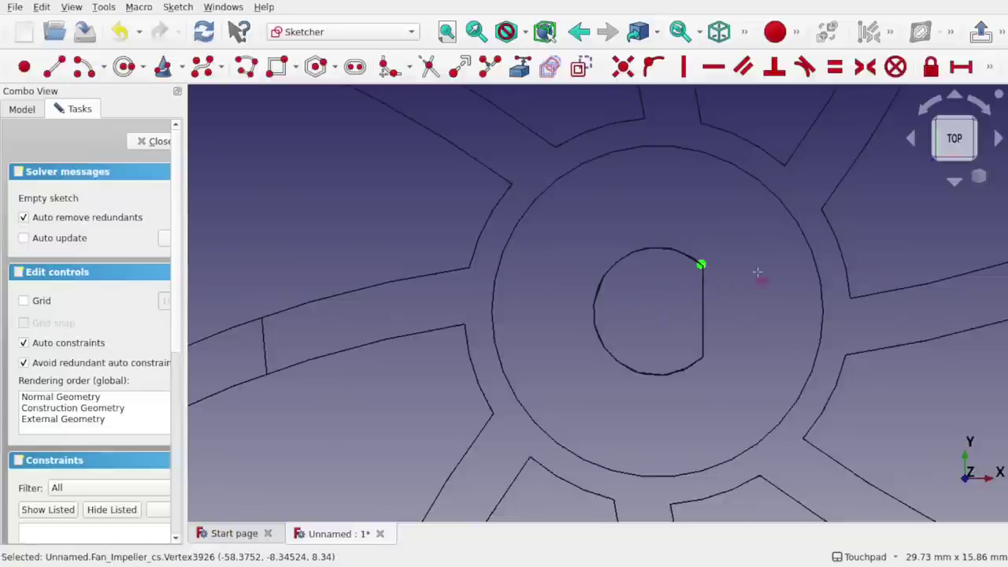
left_click(703, 359)
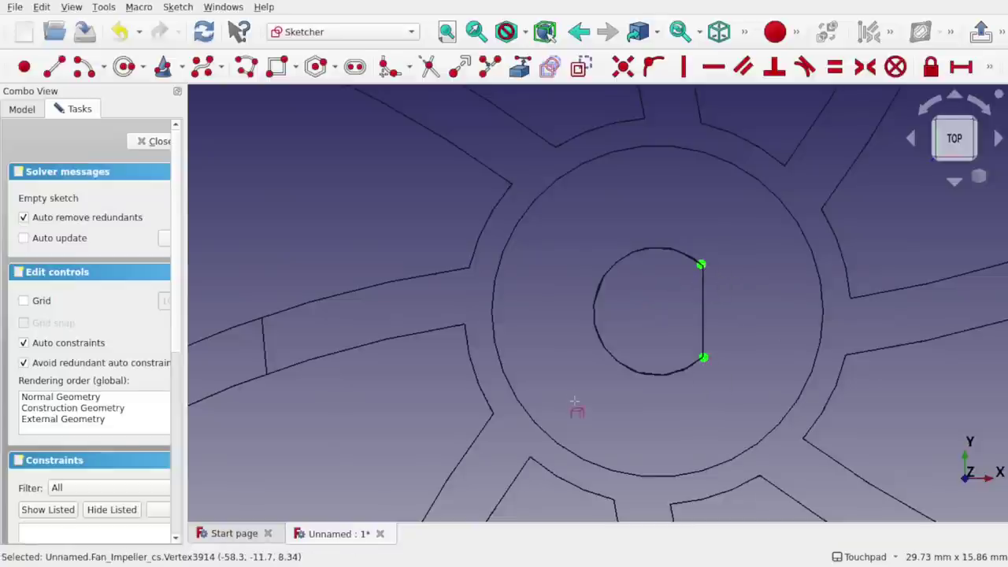
left_click(594, 309)
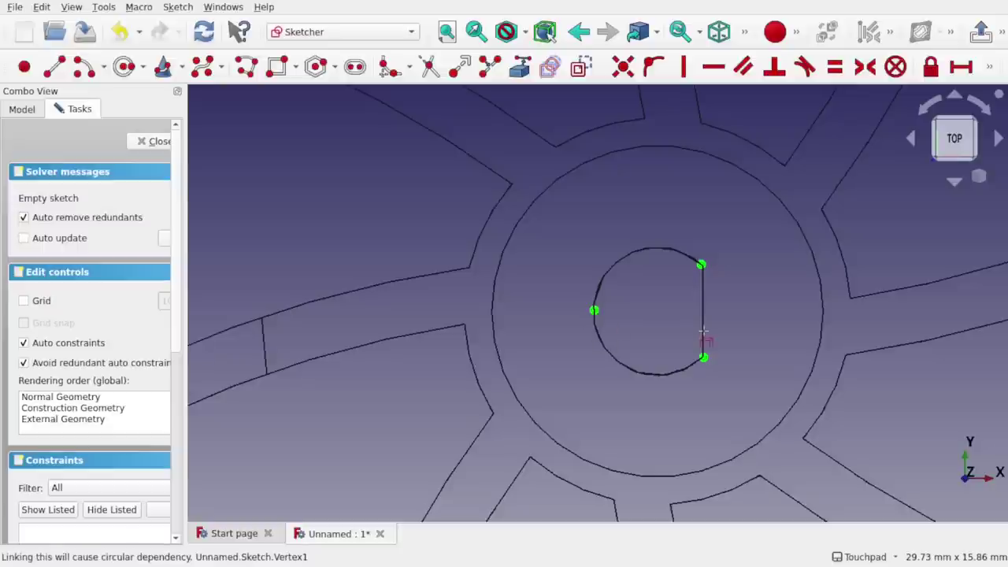
Sketch a circle with a radius of about 2.5 mm around the hub bore.
left_click(123, 65)
left_click(652, 311)
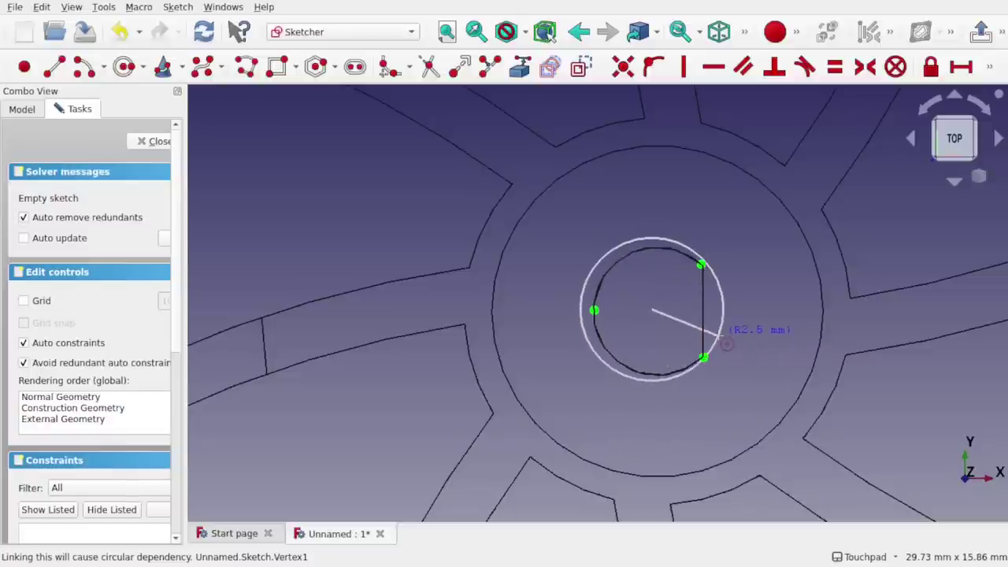
left_click(719, 335)
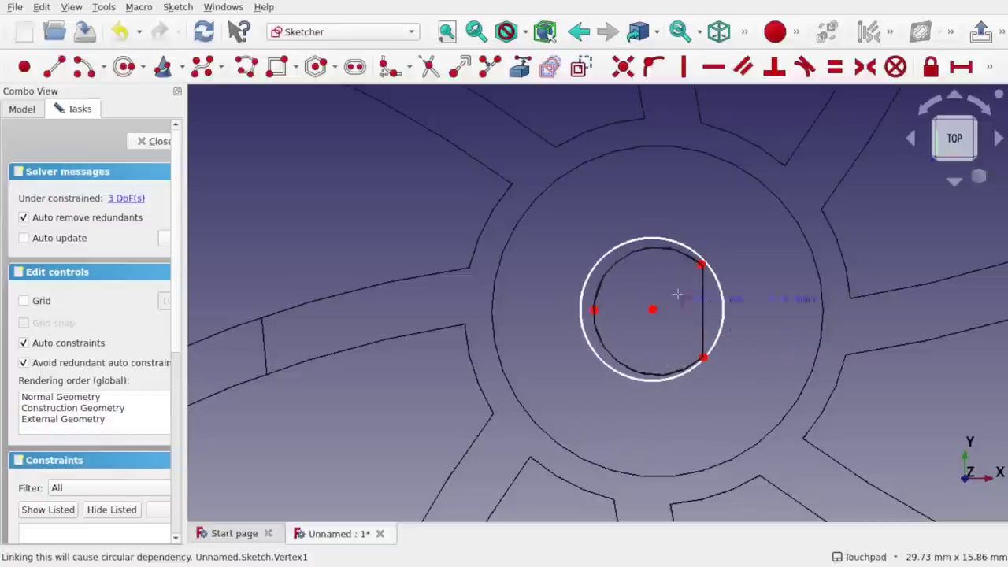
key("Escape")
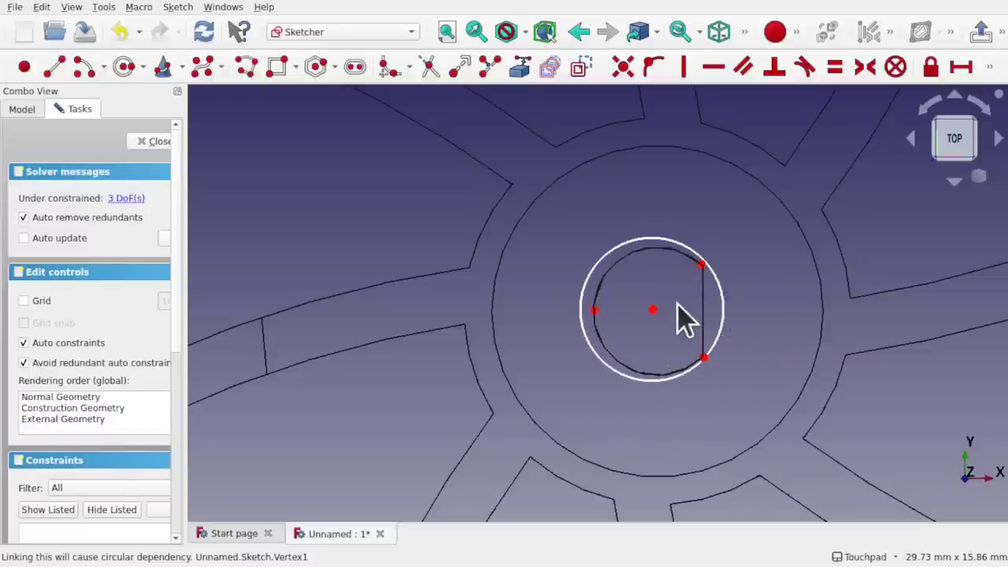
Constrain the circle to pass through all three external bore points with point-on-object constraints.
left_click(703, 265)
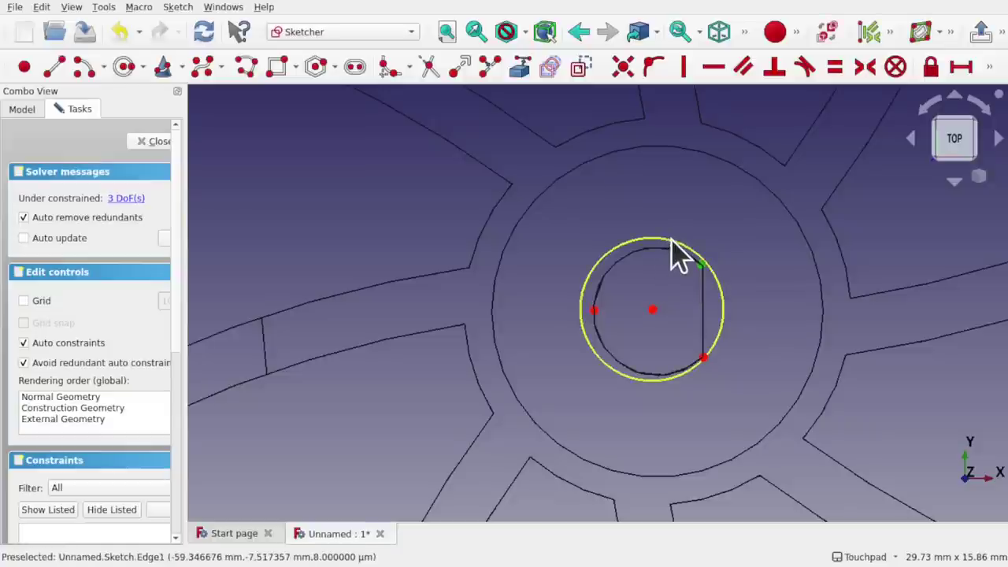
left_click(671, 250)
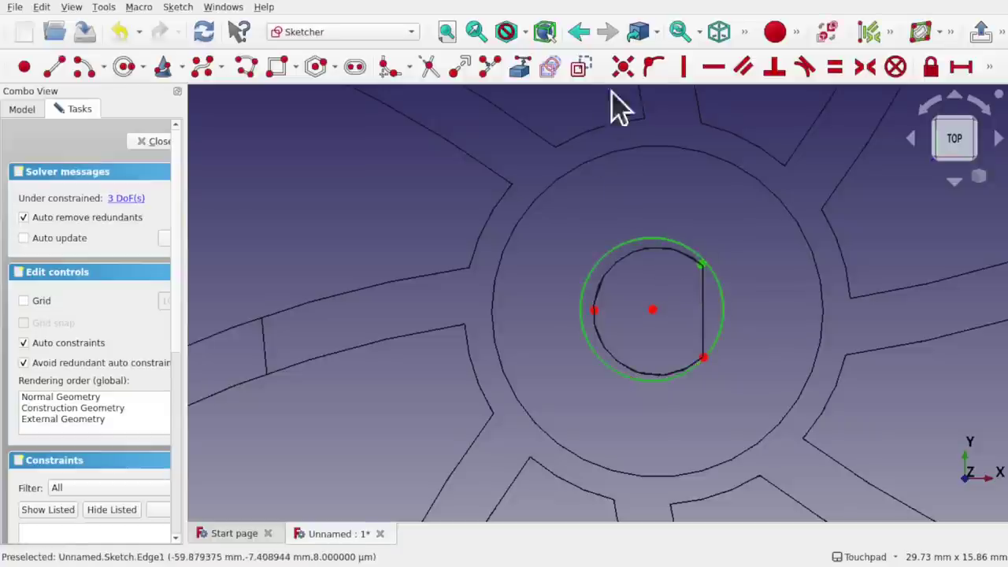
left_click(653, 69)
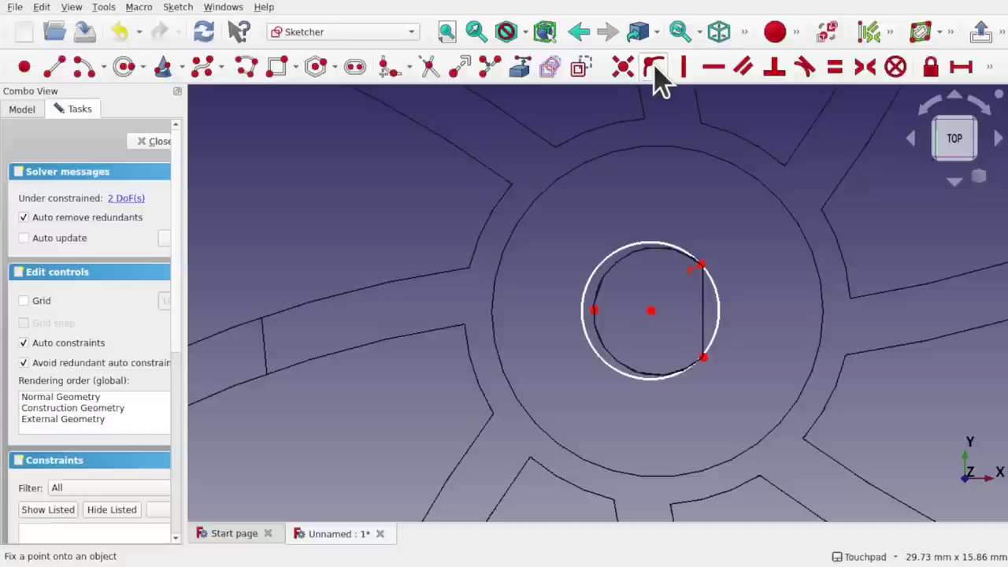
left_click(704, 359)
left_click(715, 344)
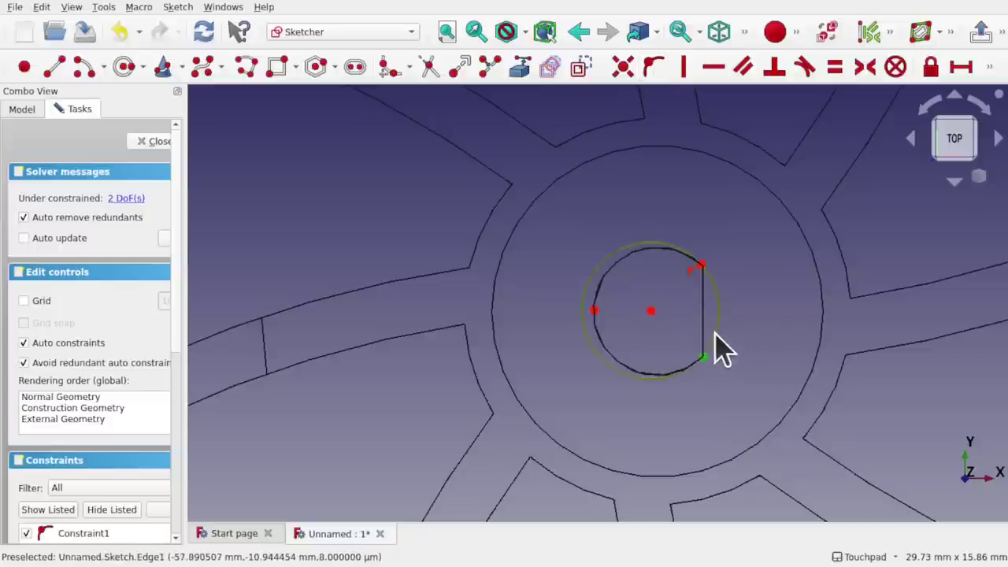
left_click(653, 69)
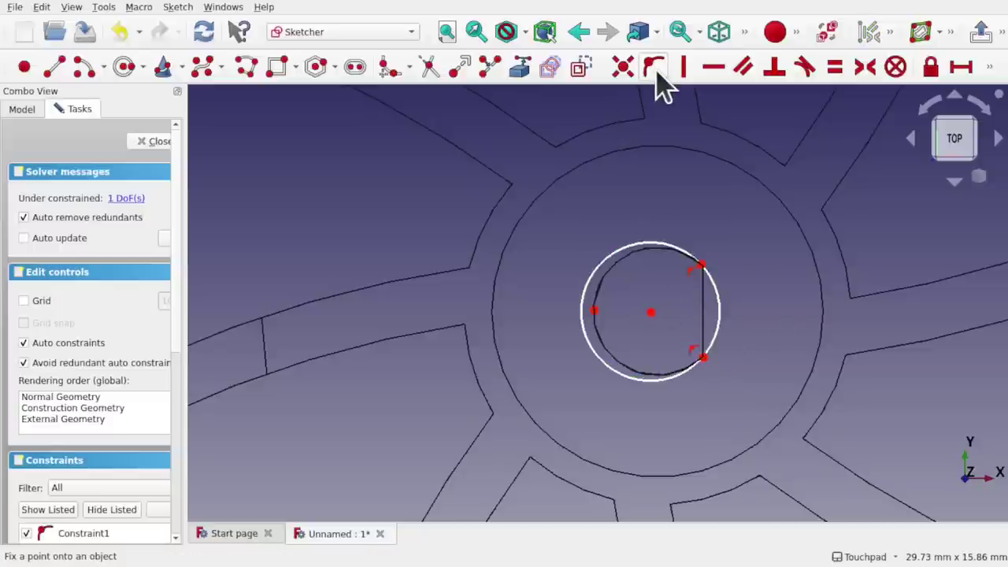
left_click(597, 360)
left_click(594, 308)
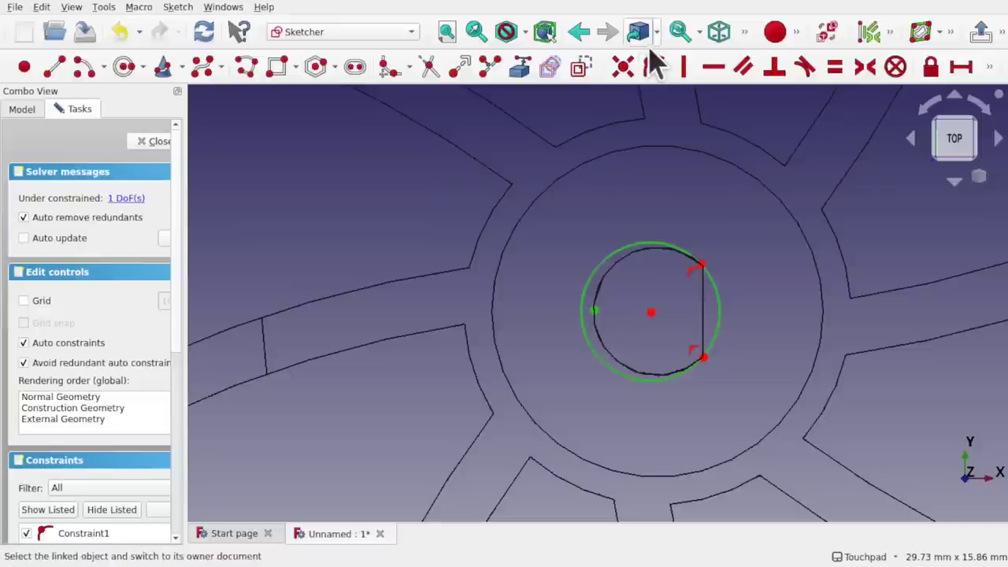
left_click(654, 69)
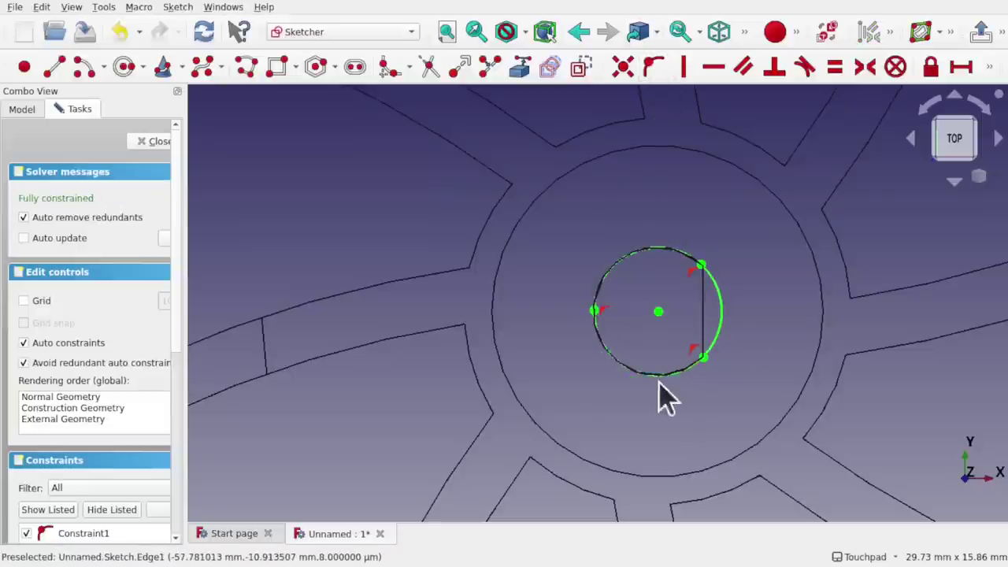
Check the constrained circle against the bore's cross sections from an angle, return to the top view and close the sketch.
mouse_move(704, 360)
left_mouse_down("alt")
mouse_move(718, 295)
mouse_move(713, 349)
mouse_move(776, 328)
left_mouse_up("alt")
mouse_move(675, 373)
left_mouse_down("shift")
mouse_move(692, 333)
mouse_move(697, 358)
left_mouse_up("shift")
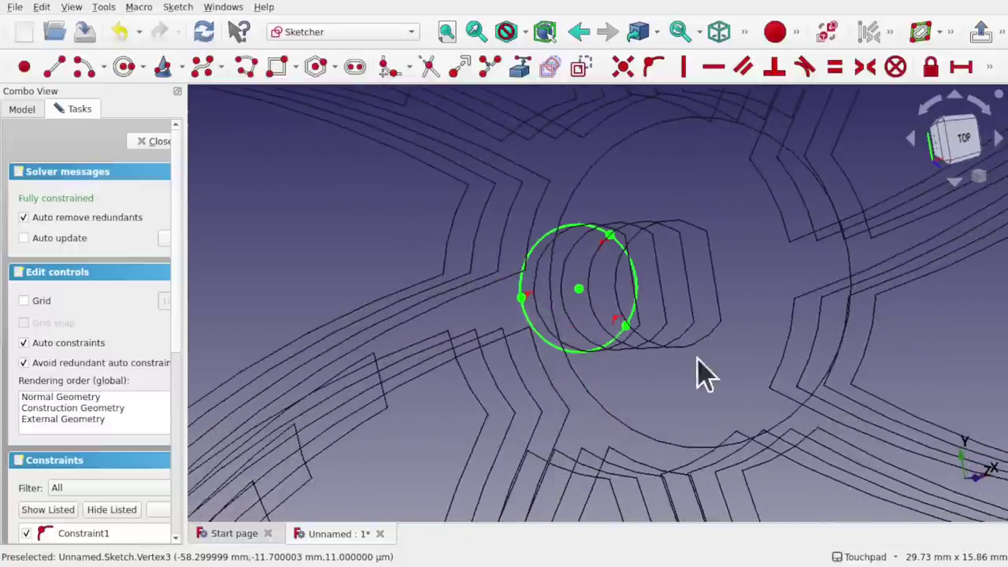
left_click_drag(664, 314, 685, 309, "alt")
key("2")
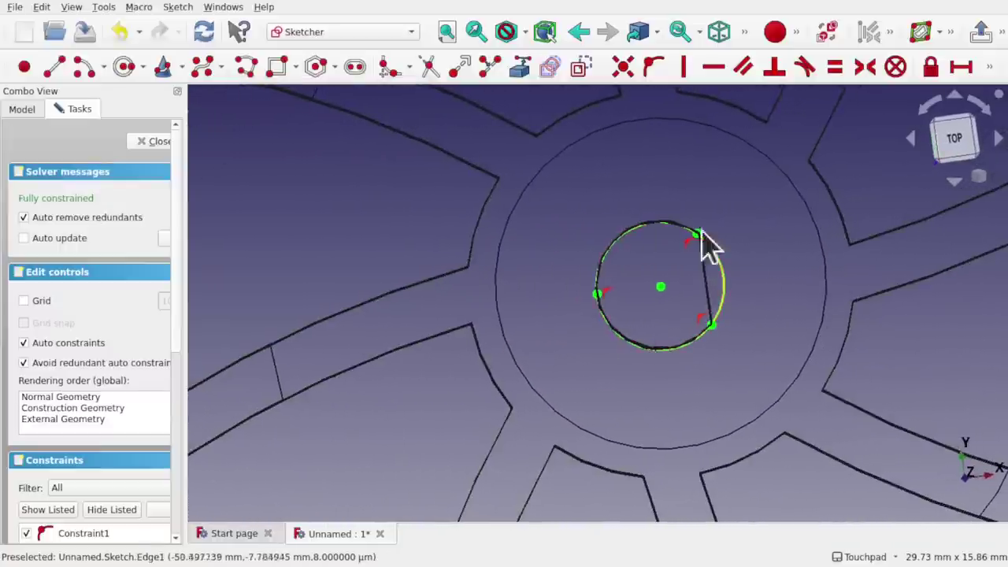
left_click_drag(665, 299, 666, 274, "alt")
left_click(149, 142)
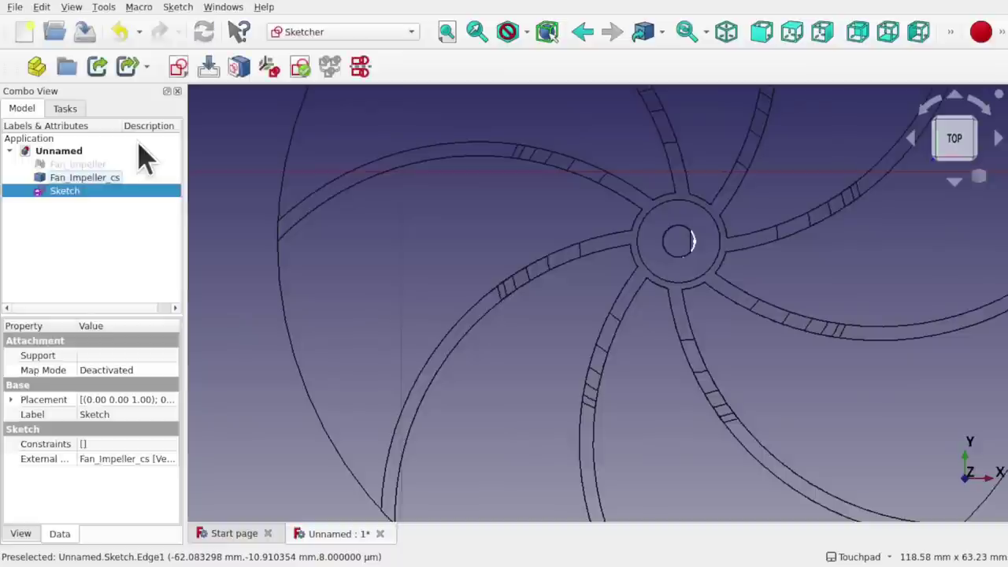
Switch back to the Draft workbench, clear the selection and bring the hub with the sketched circle into close view.
left_click_drag(673, 258, 644, 300, "shift")
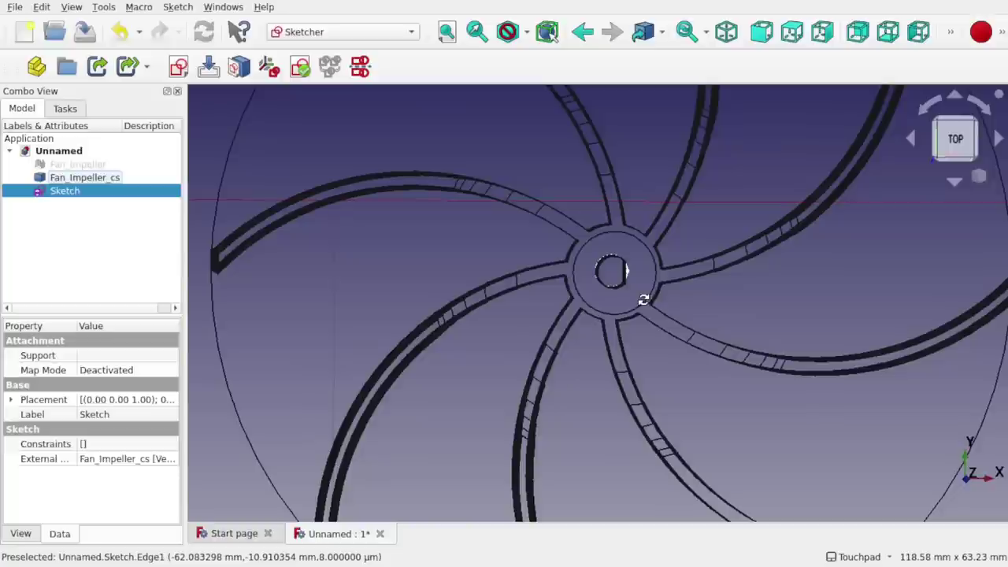
left_click(353, 33)
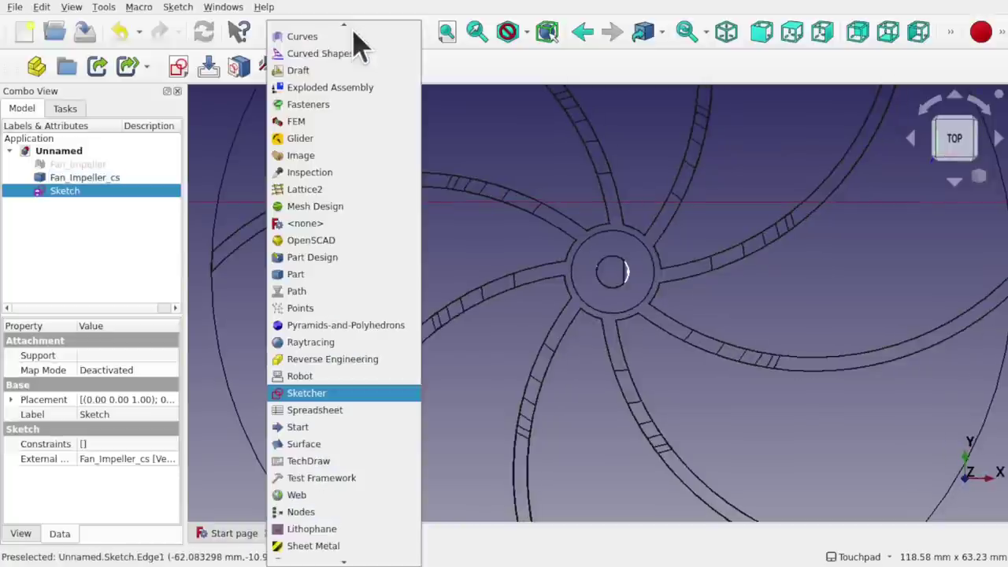
left_click(350, 71)
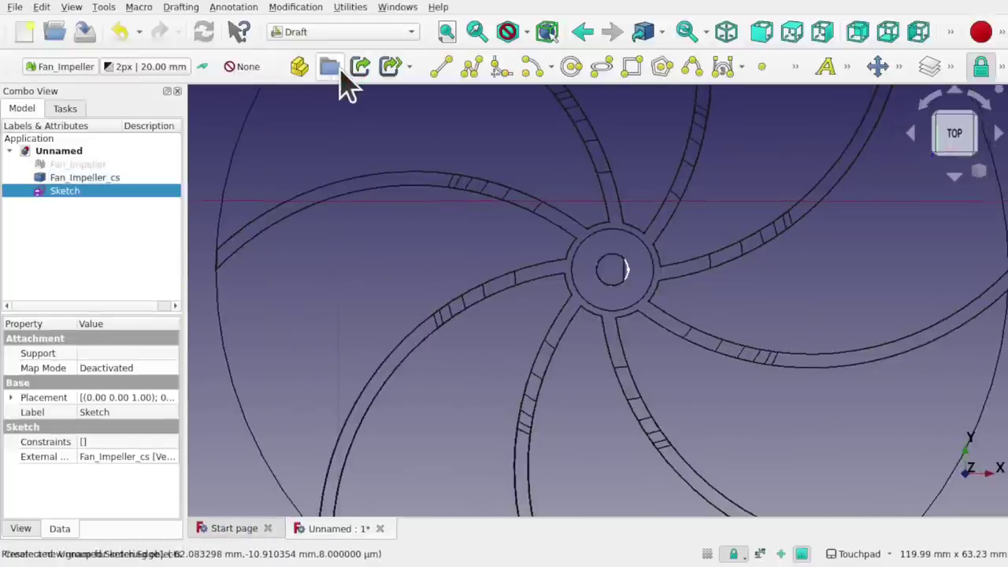
left_click(507, 141)
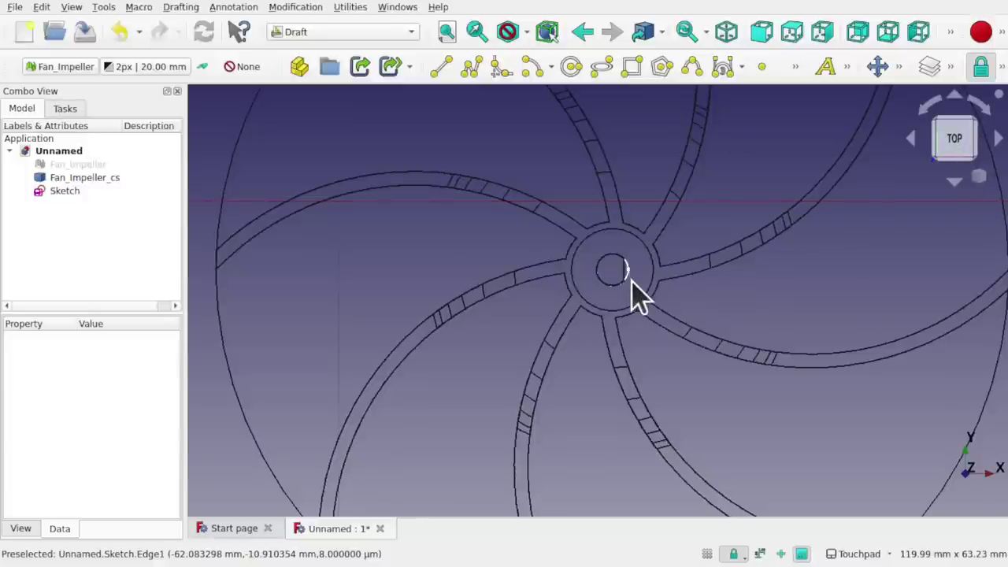
scroll(632, 283, "up", 3)
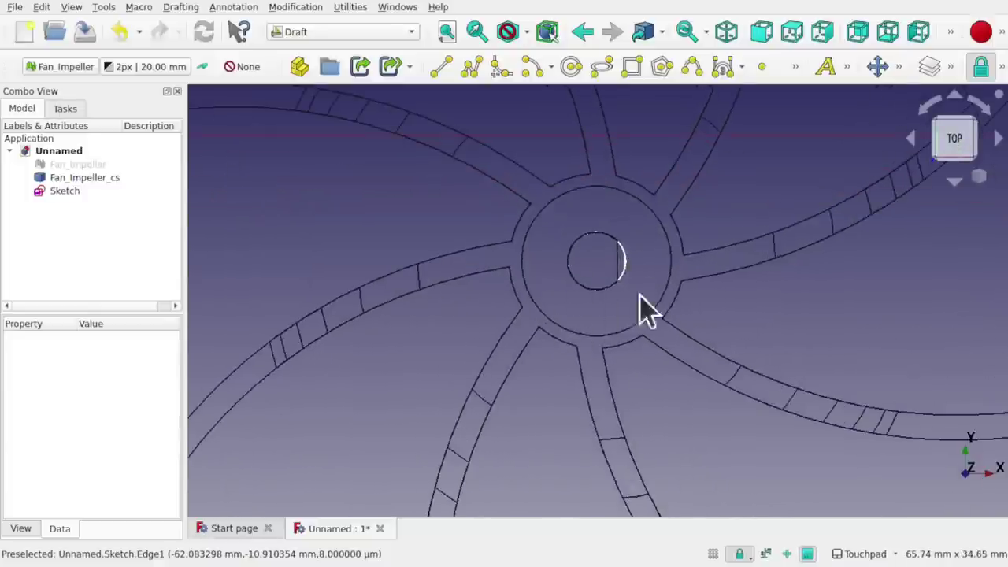
Select Fan_Impeller_cs and move the Draft snapping options onto their own row so every snap mode is accessible.
left_click(98, 179)
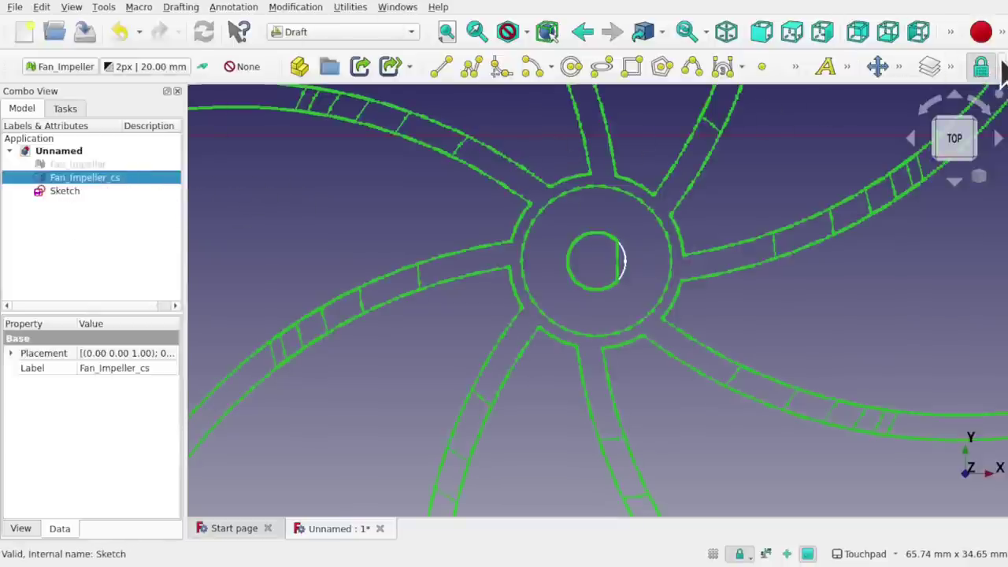
left_click(1001, 66)
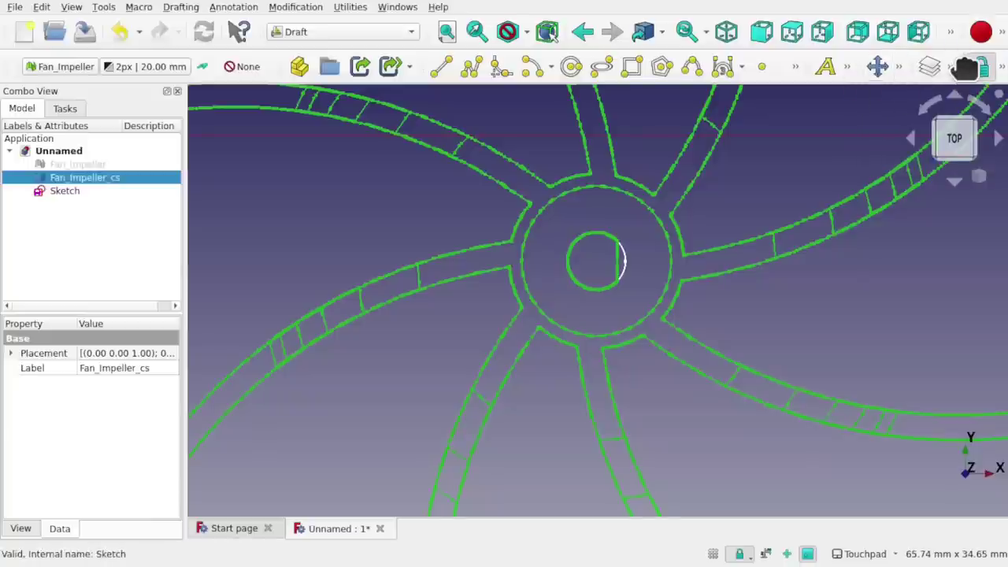
left_click_drag(965, 67, 527, 101)
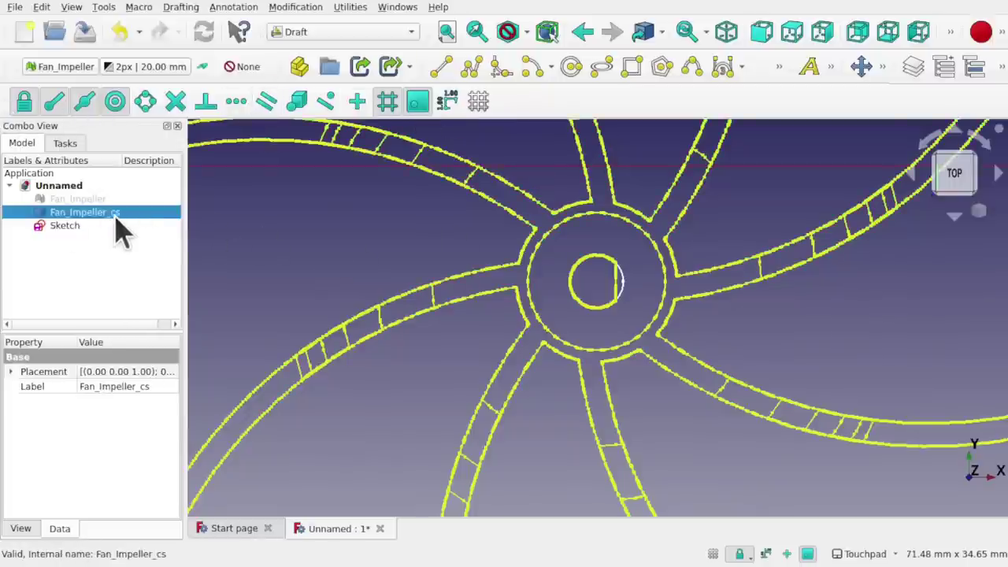
Move Fan_Impeller_cs from the sketched bore circle's centre to the origin, using centre snapping with endpoint and midpoint snapping off.
left_click(295, 7)
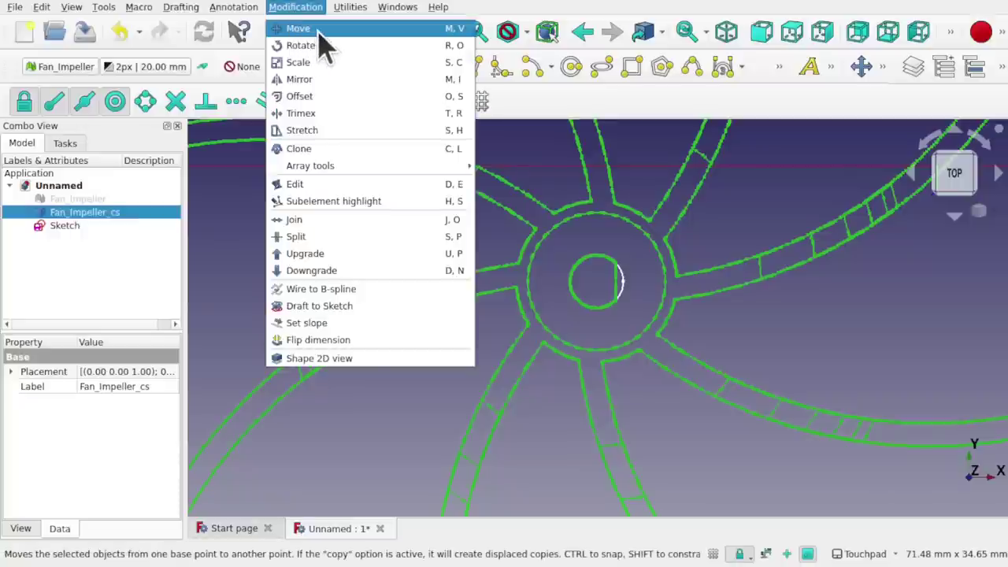
left_click(318, 31)
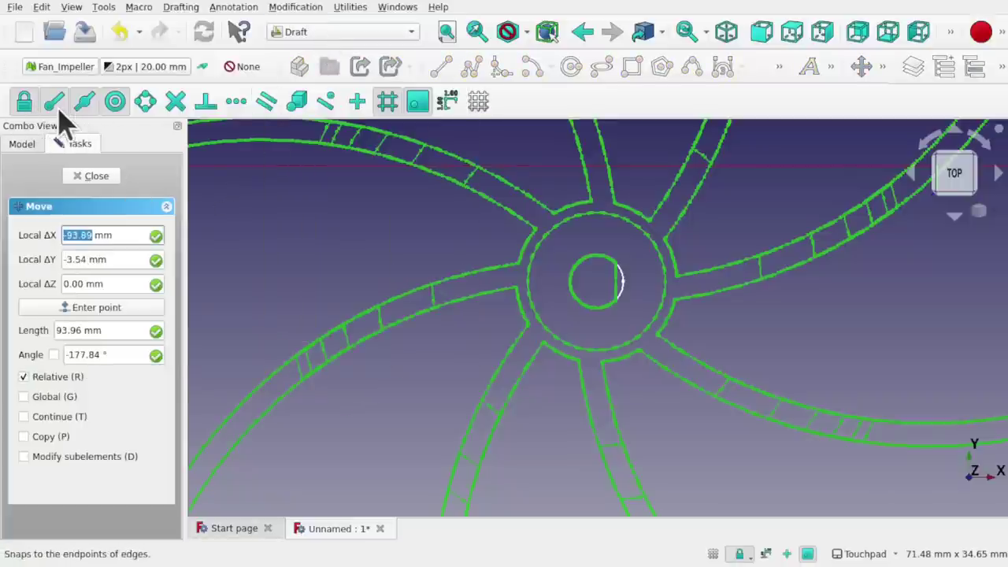
left_click(115, 101)
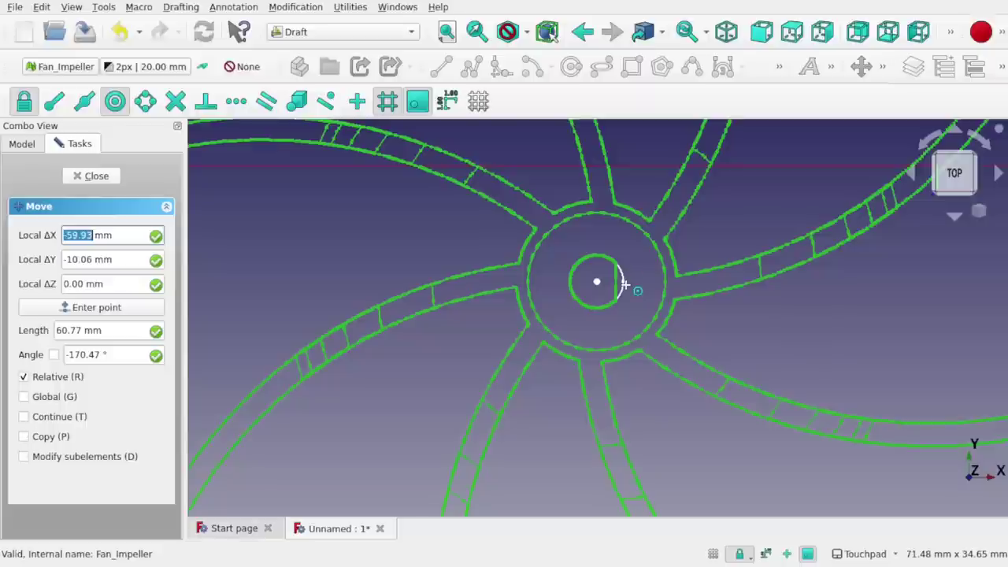
left_click(623, 283)
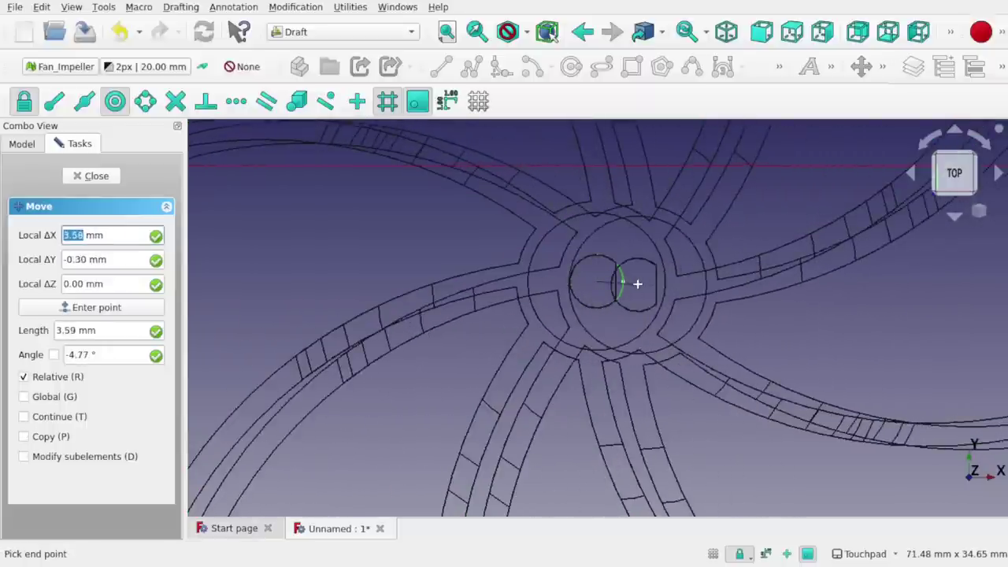
scroll(638, 283, "down", 8)
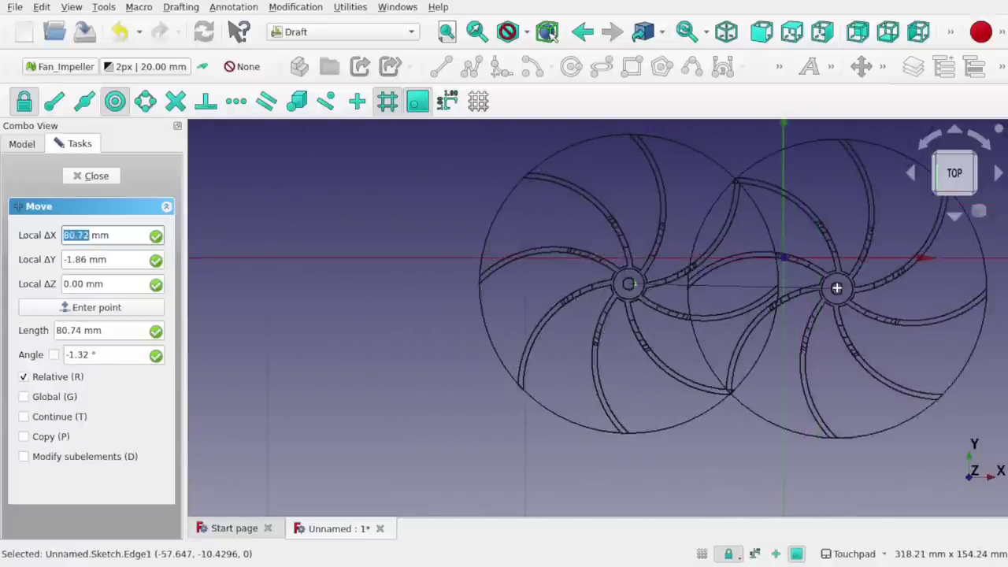
middle_click_drag(836, 288, 669, 315, "shift")
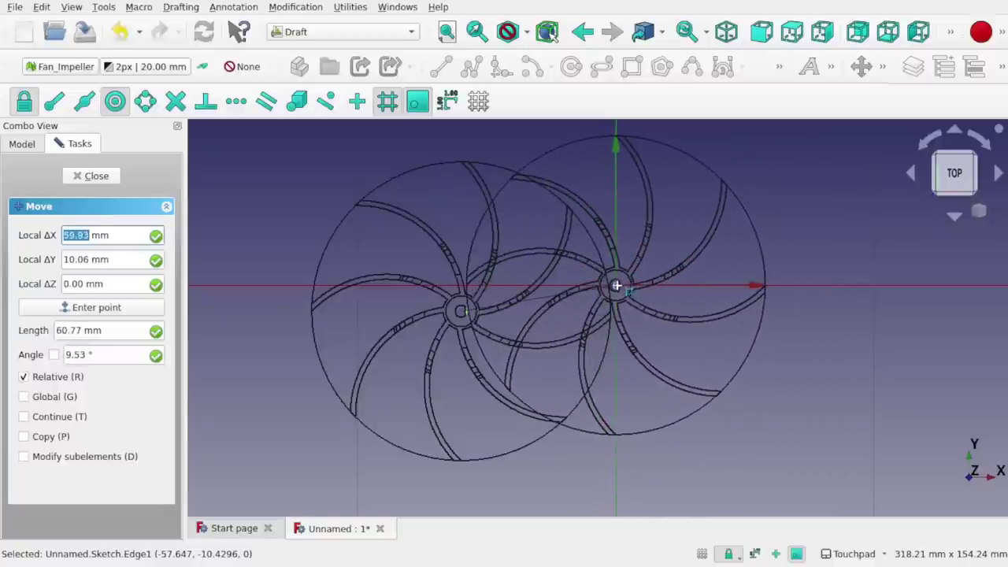
left_click(616, 285)
middle_click_drag(641, 360, 691, 349)
middle_click_drag(615, 290, 540, 317)
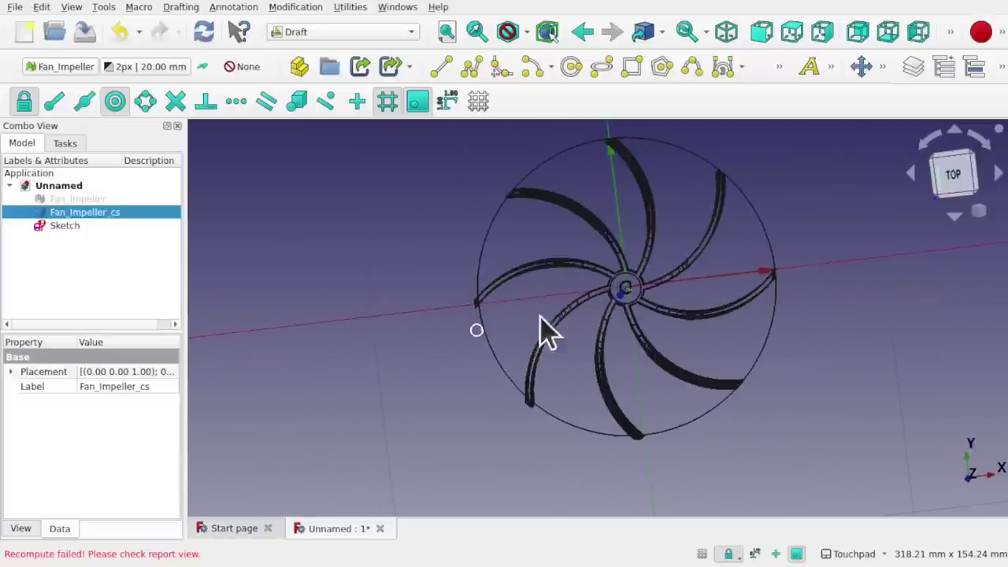
Delete the reference sketch of the bore circle and hide the Draft grid.
left_click(522, 340)
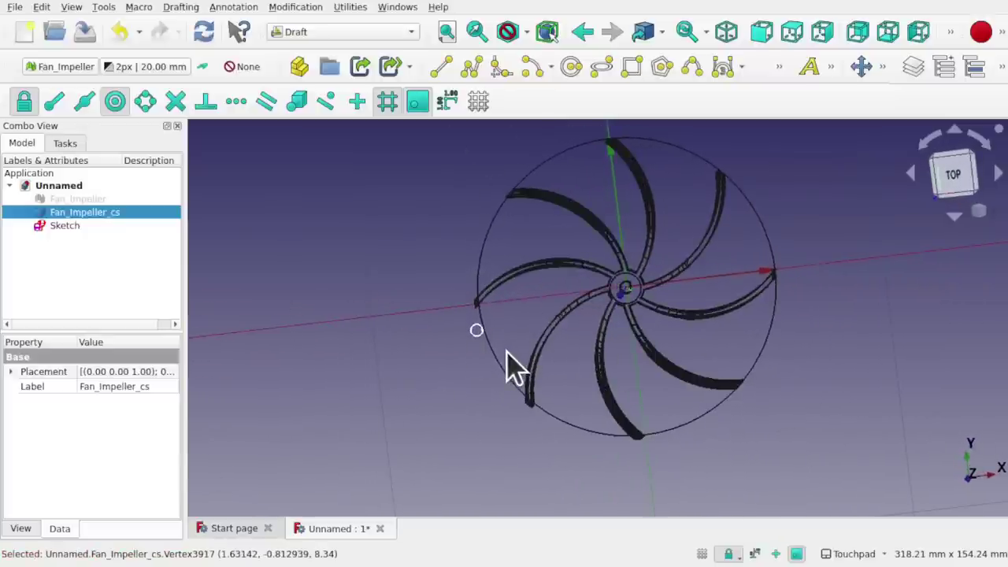
middle_click_drag(446, 333, 591, 231)
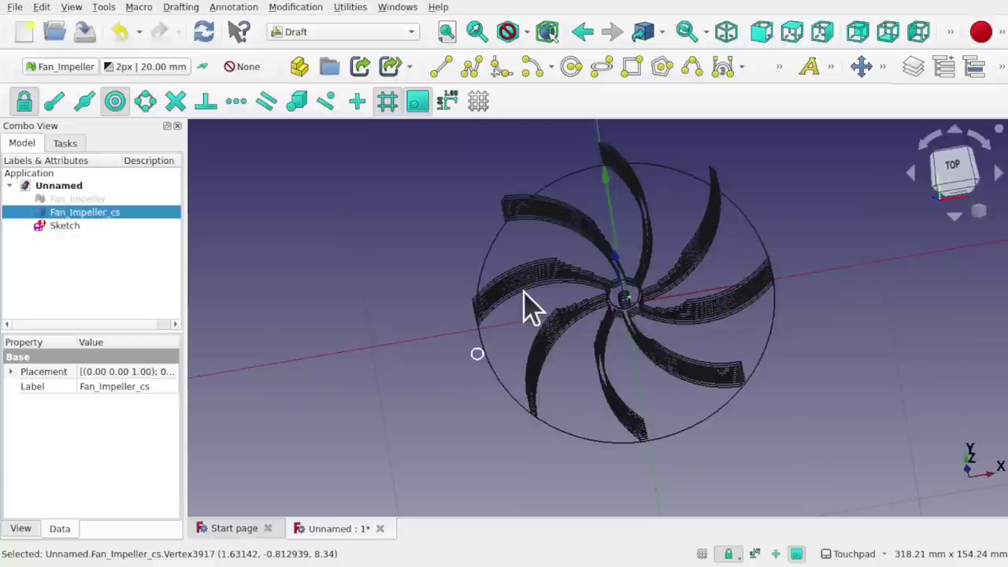
left_click(67, 230)
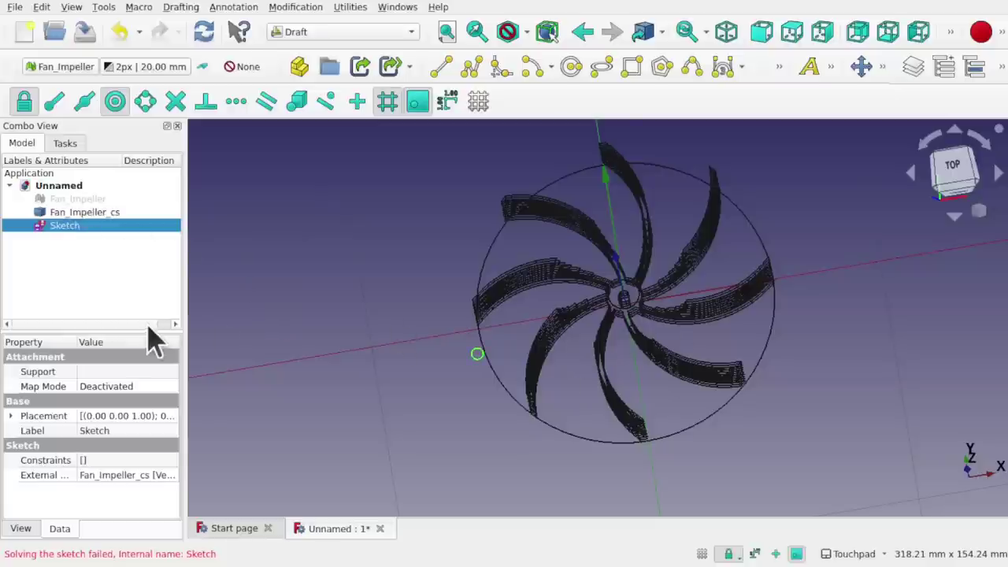
key("Delete")
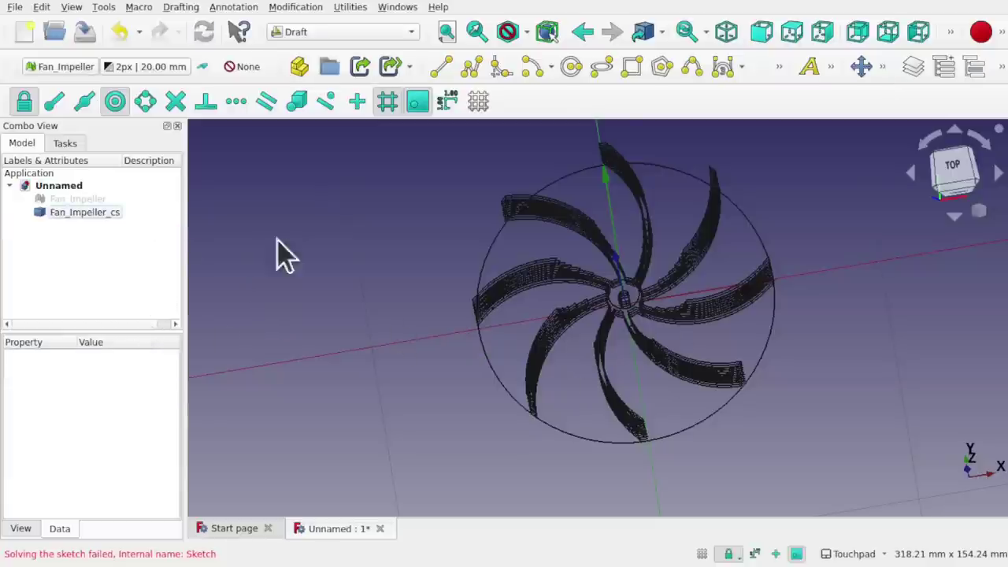
mouse_move(616, 323)
left_mouse_down("alt")
mouse_move(663, 233)
mouse_move(630, 315)
mouse_move(622, 303)
left_mouse_up("alt")
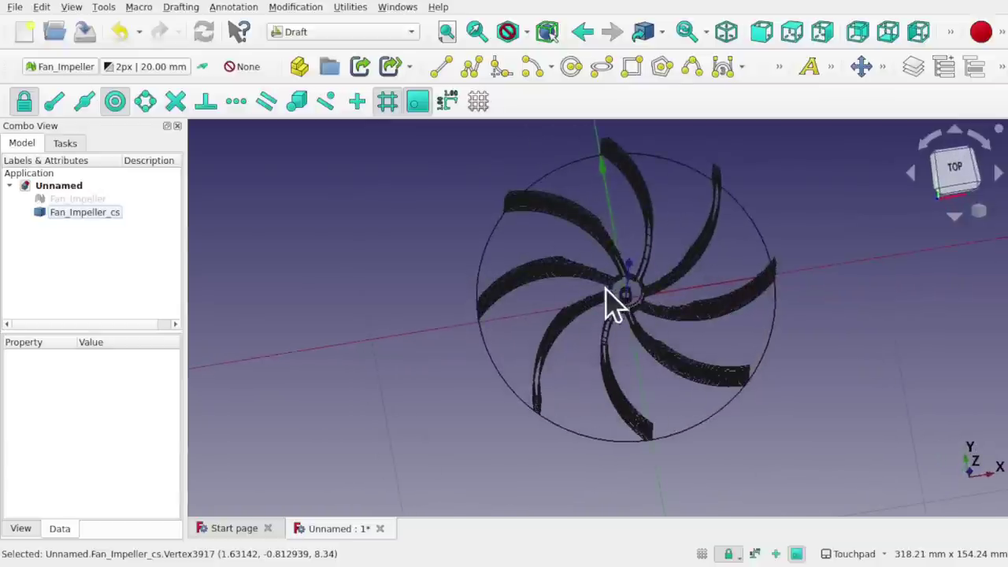
left_click(701, 554)
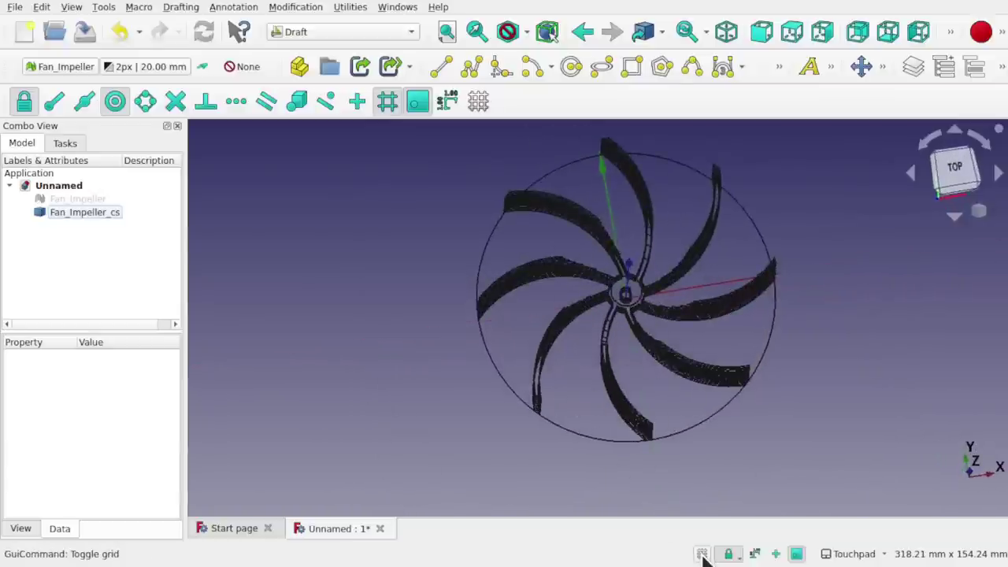
Switch to the Part workbench and explode the Fan_Impeller_cs compound into its separate cross-sections.
left_click(331, 33)
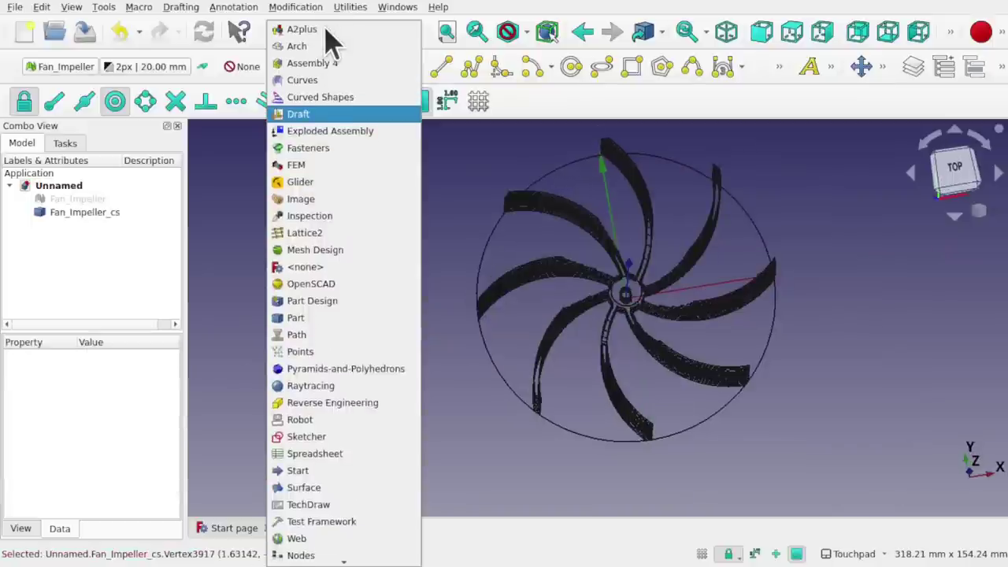
left_click(324, 319)
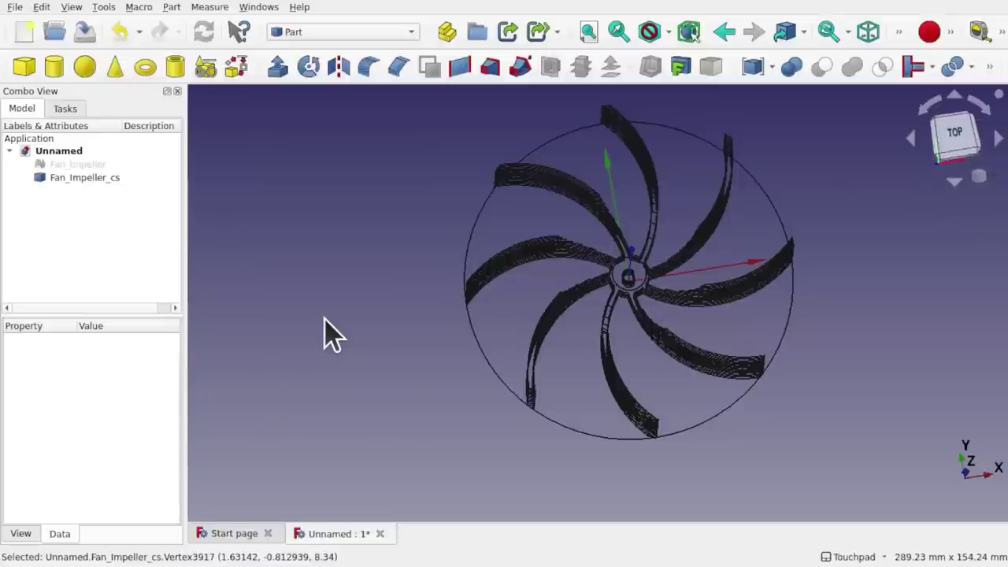
left_click(79, 178)
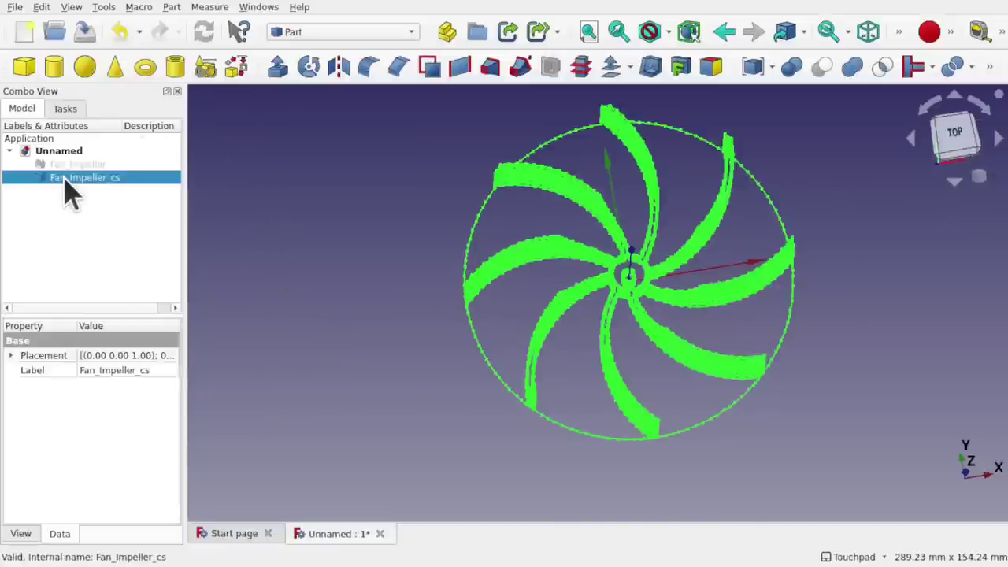
left_click(172, 10)
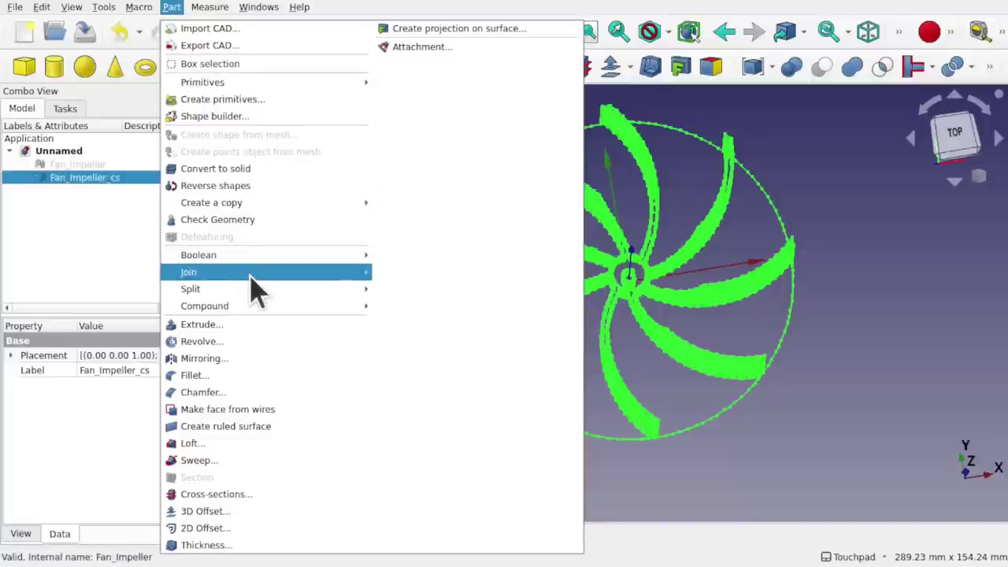
mouse_move(267, 311)
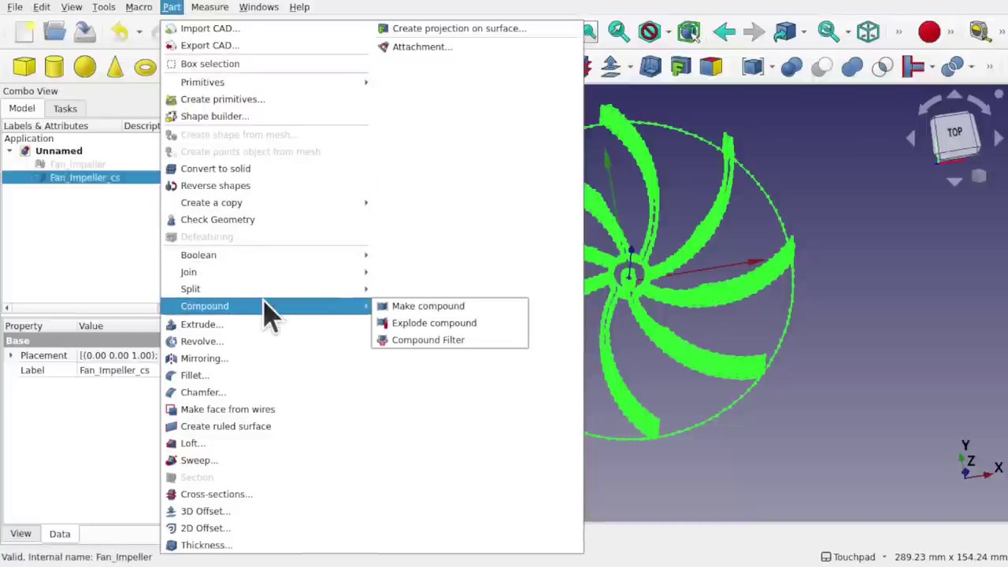
left_click(437, 325)
left_click_drag(663, 352, 706, 307, "alt")
scroll(675, 398, "up", 5)
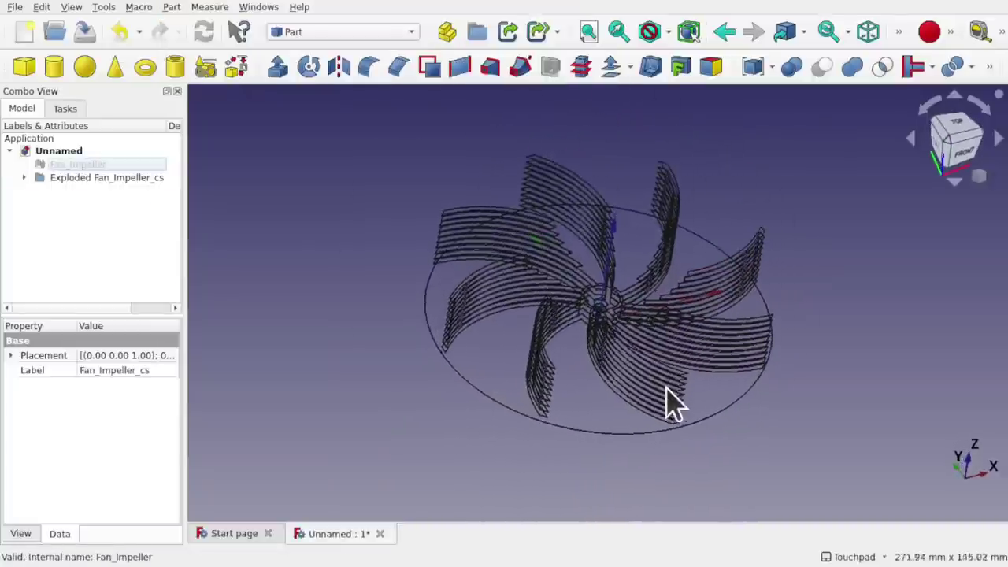
scroll(658, 484, "down", 4)
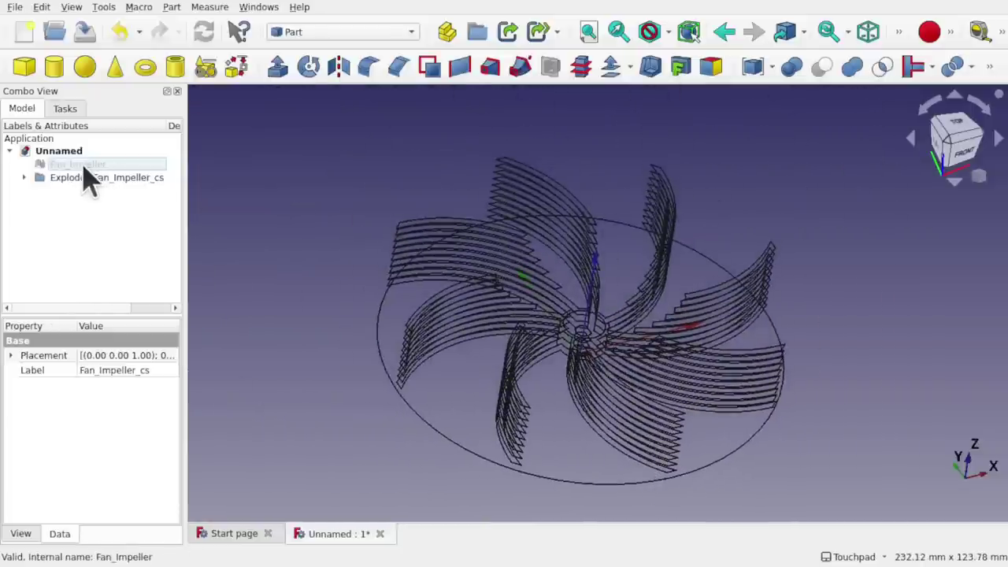
Expand the exploded group and examine which outline each of the cross-sections from Fan_Impeller_cs.0 to Fan_Impeller_cs.5 represents.
left_click(23, 177)
left_click(80, 191)
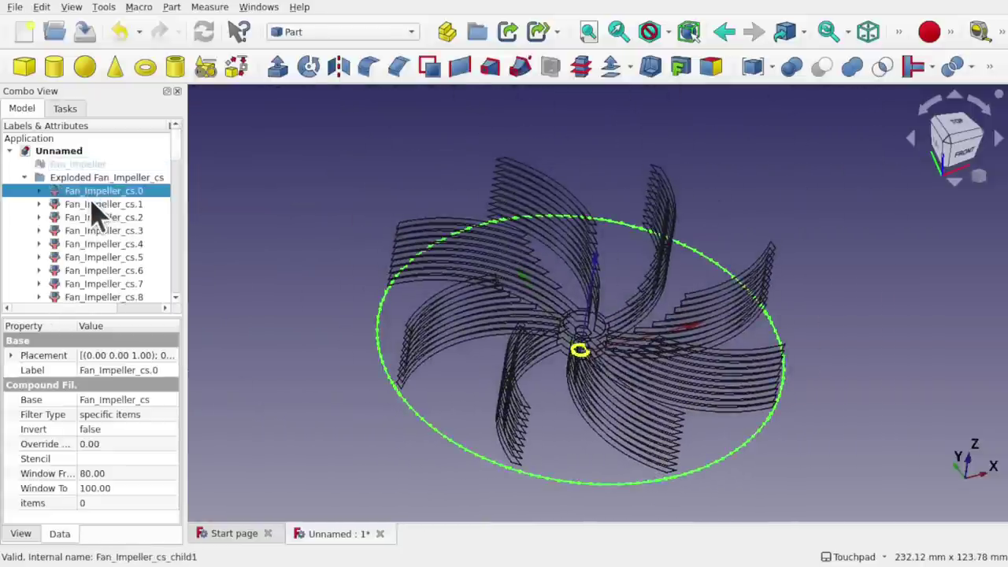
left_click(93, 205)
left_click(88, 217)
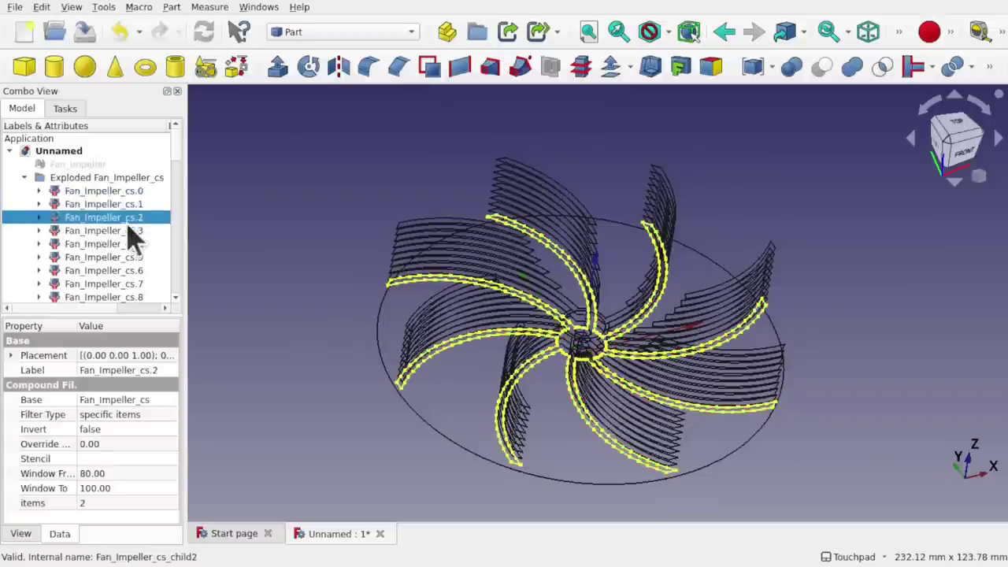
left_click(98, 230)
left_click(100, 244)
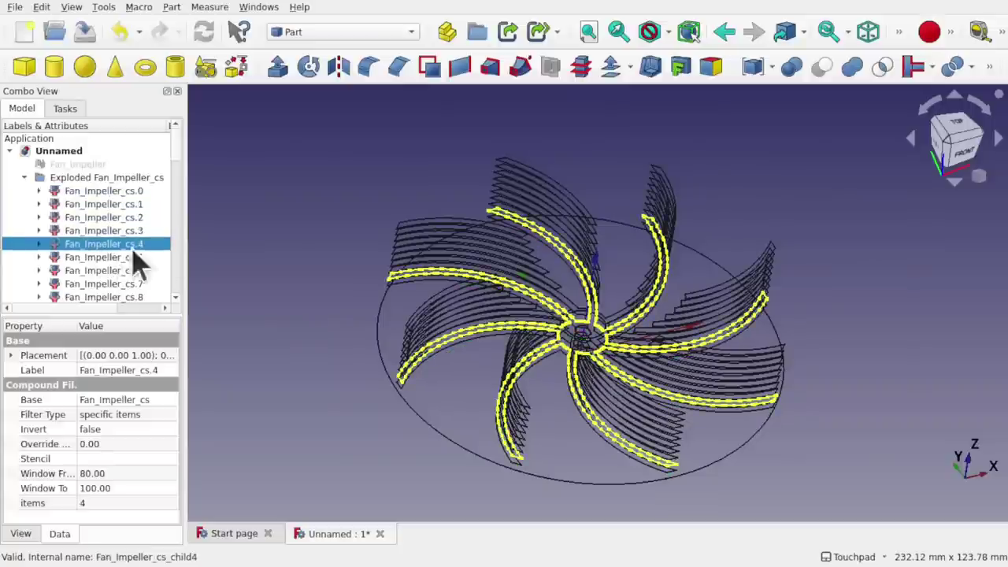
left_click(111, 258)
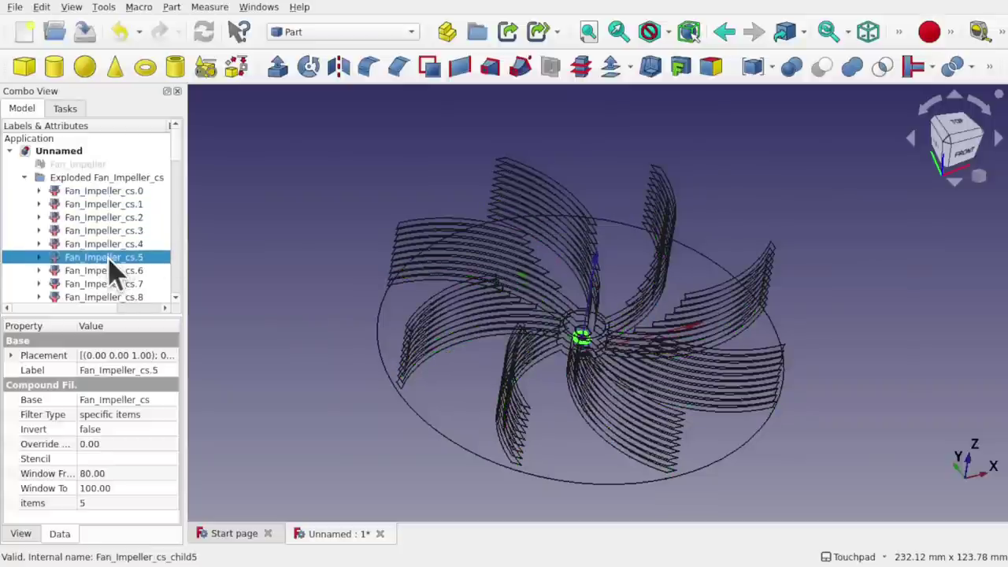
left_click(26, 206)
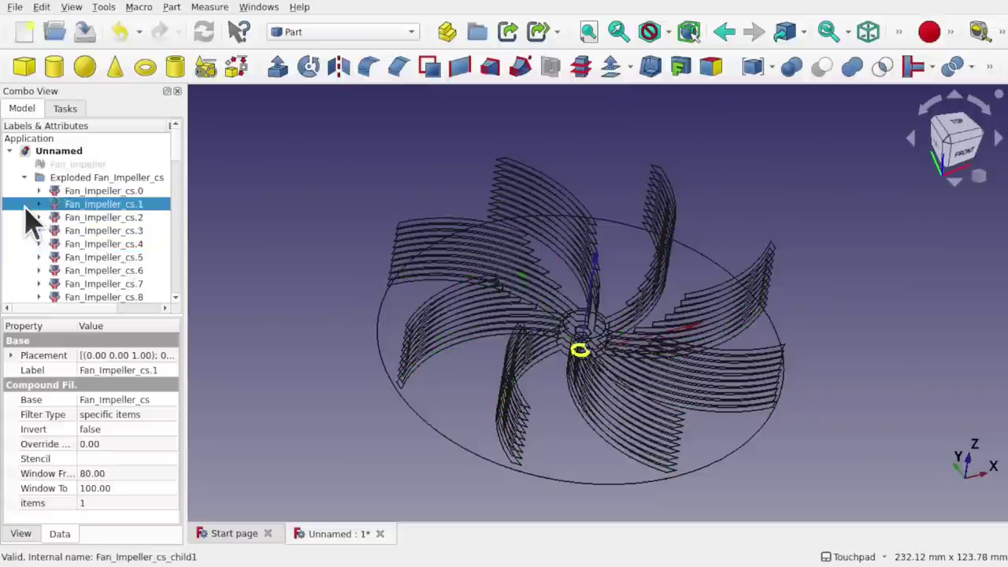
Hide all exploded cross-sections except the large outer circle, Fan_Impeller_cs.0, by inverting the group's visibility, and clear the selection.
left_click(110, 192)
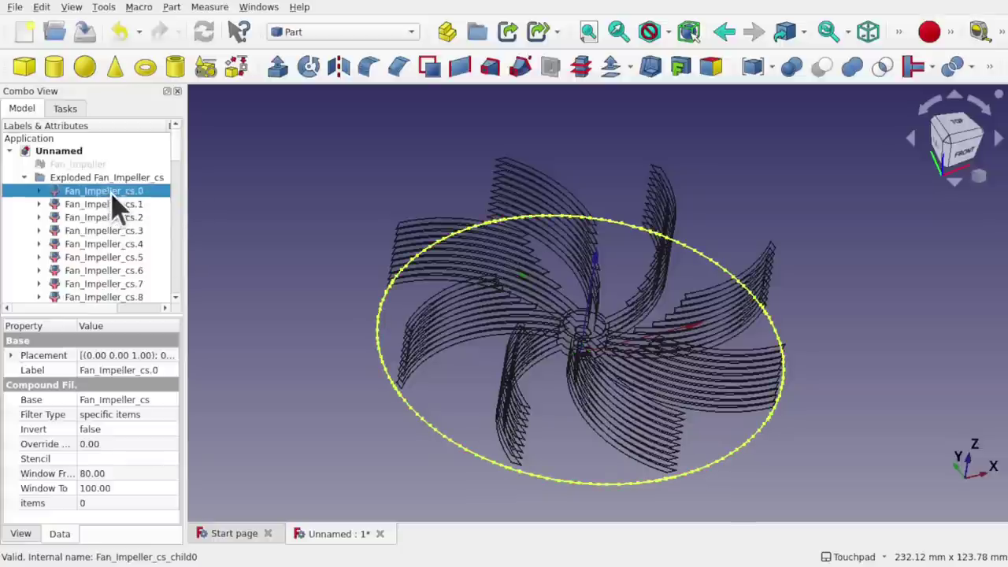
key("space")
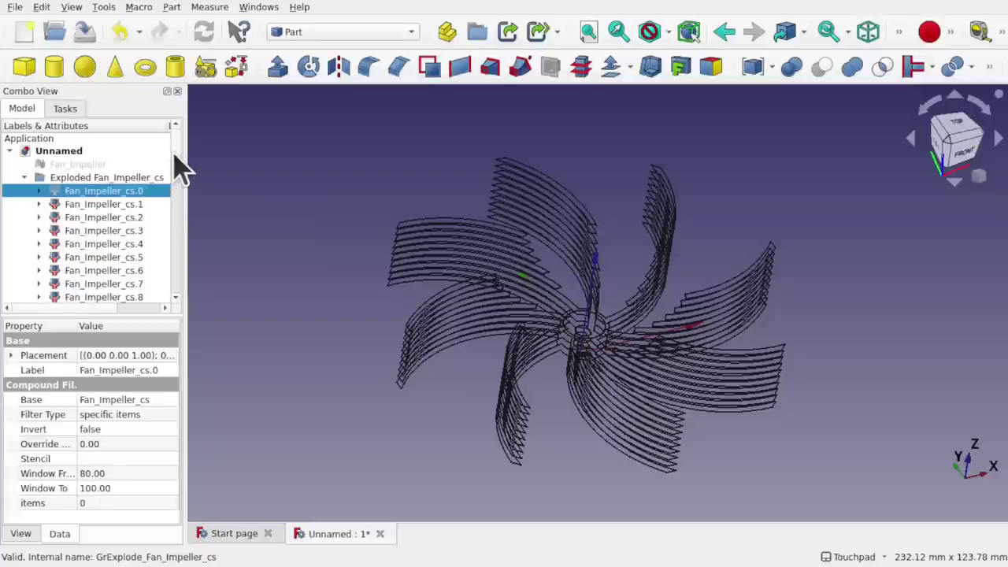
left_click_drag(175, 155, 168, 287)
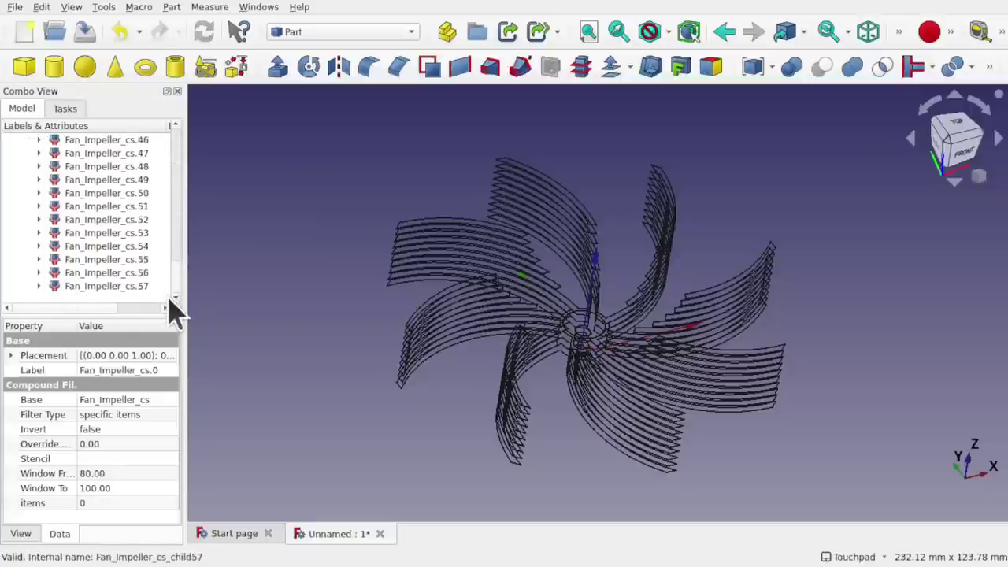
left_click(126, 286, "shift")
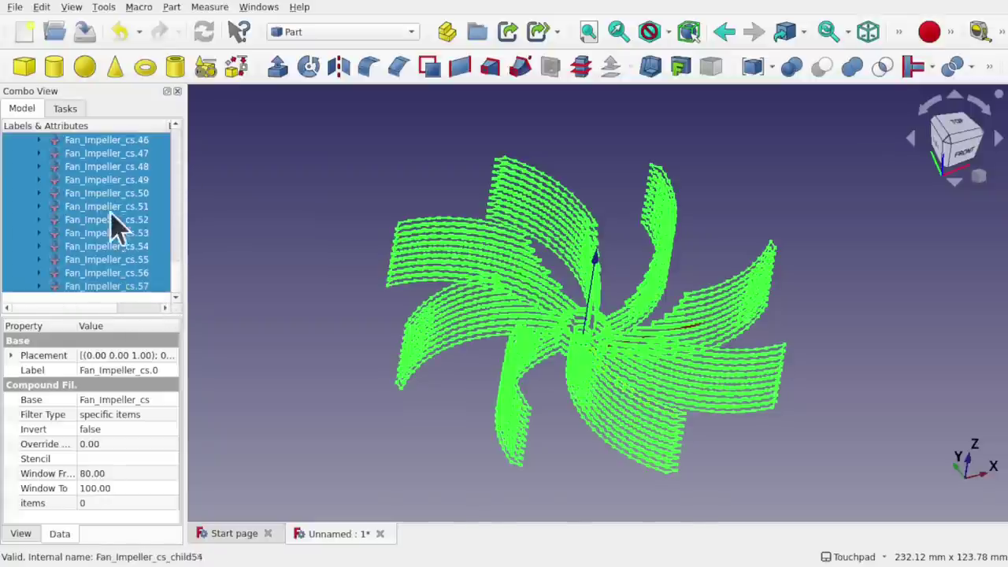
key("space")
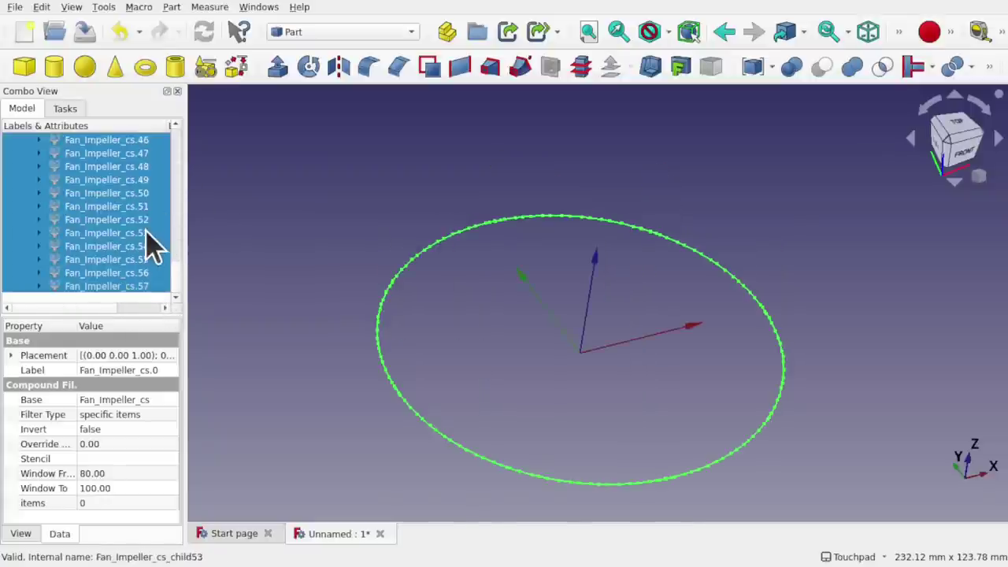
left_click_drag(181, 284, 174, 147)
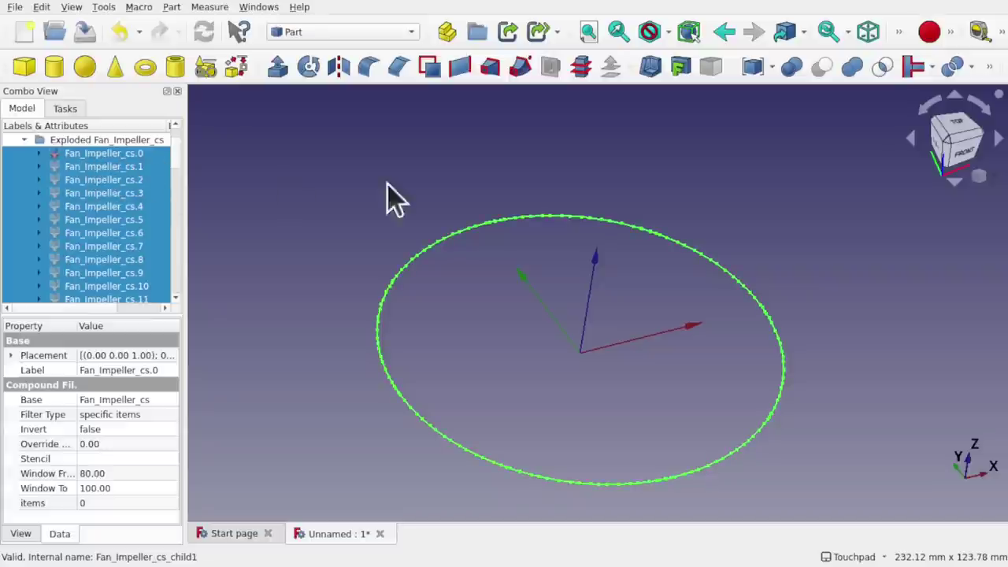
left_click(449, 164)
left_click_drag(680, 292, 612, 372, "shift")
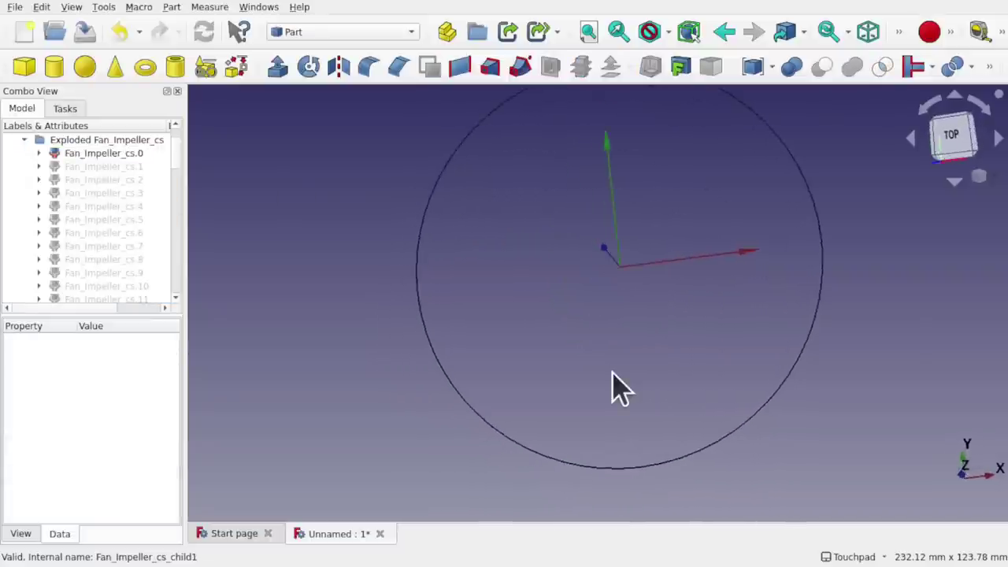
Switch to the Part Design workbench, create a body and start a sketch on its XY plane, viewed from above.
left_click(959, 139)
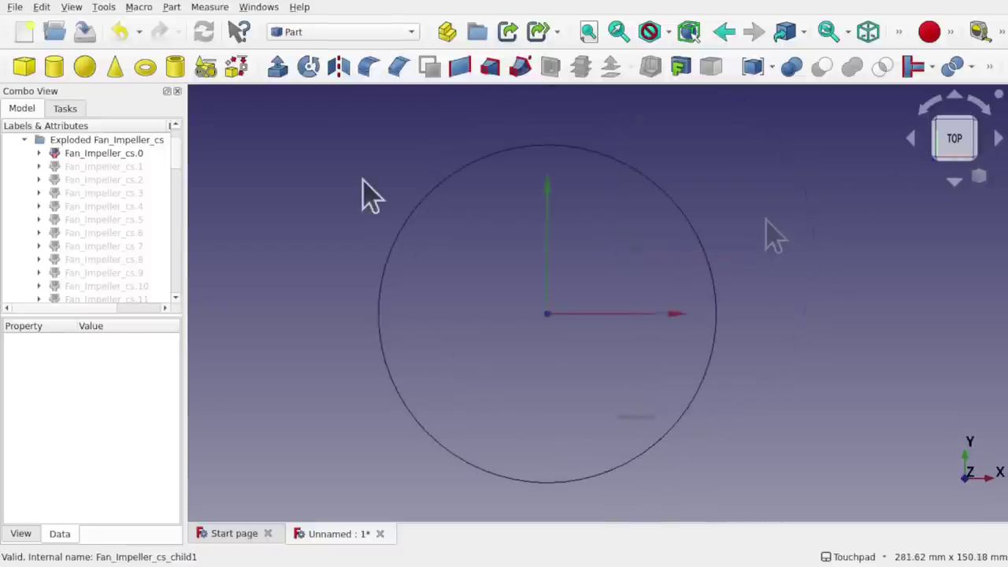
left_click(355, 33)
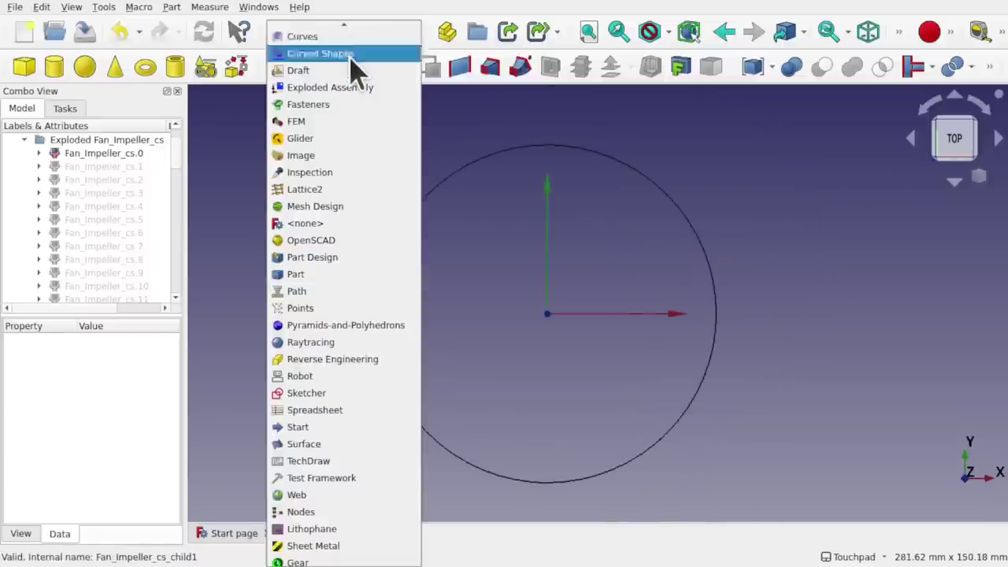
left_click(332, 257)
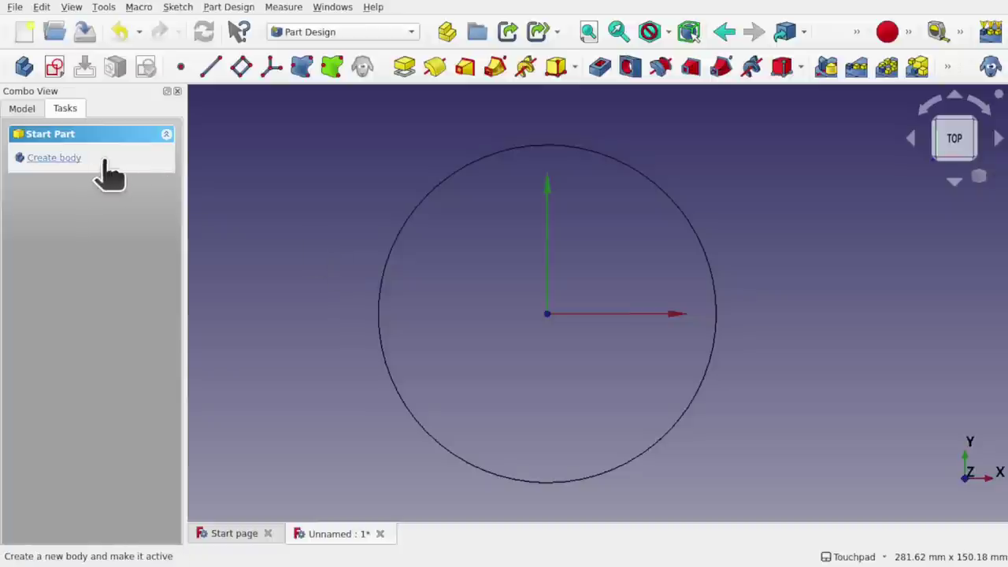
left_click(76, 159)
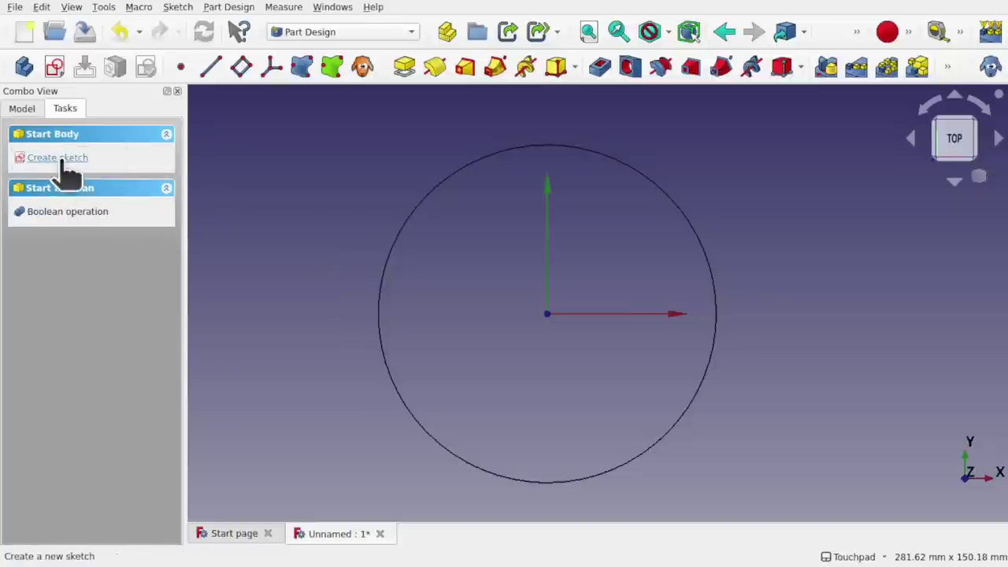
left_click(61, 161)
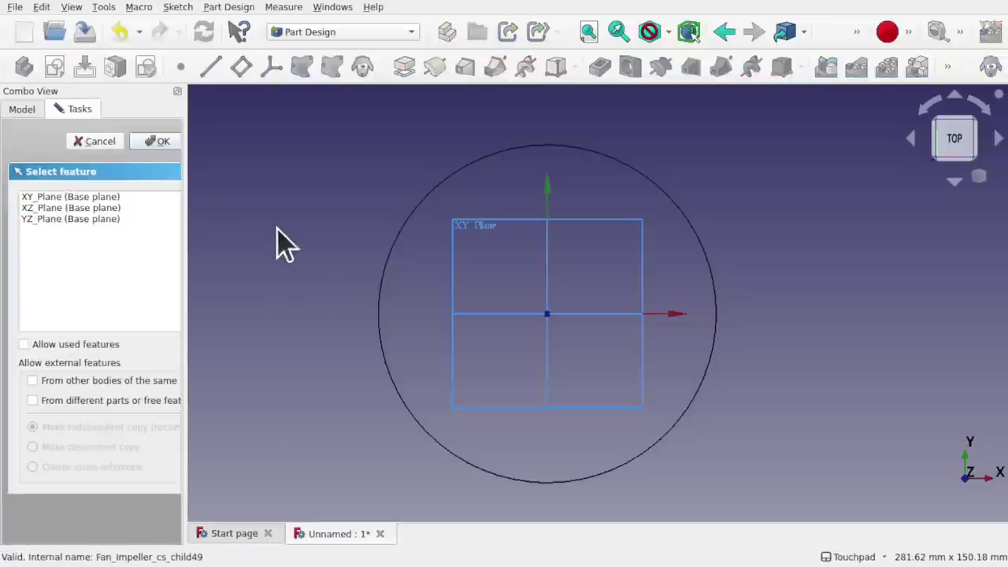
left_click(47, 198)
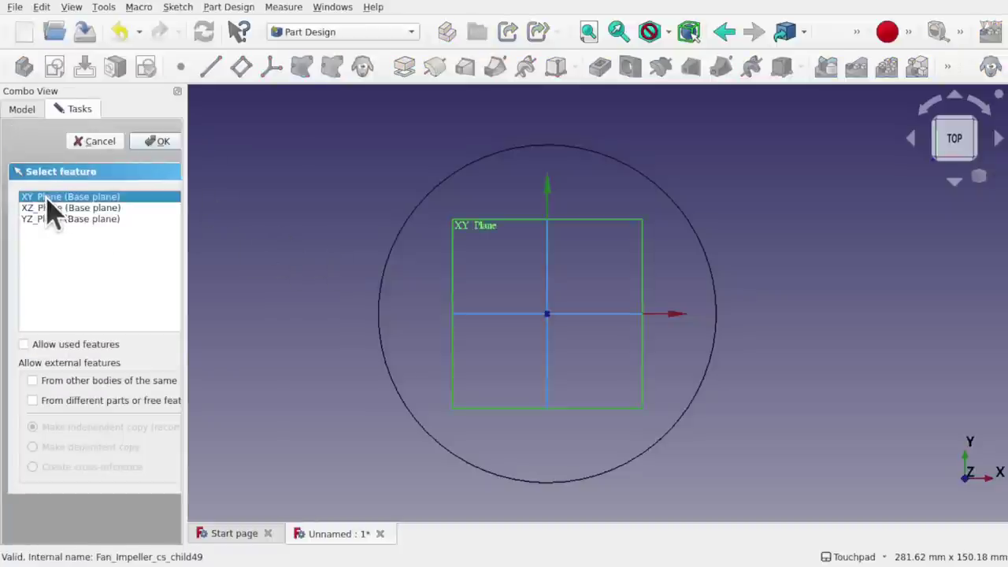
left_click(162, 145)
Try to reference the large outer outline as external geometry in the new sketch.
left_click(13, 113)
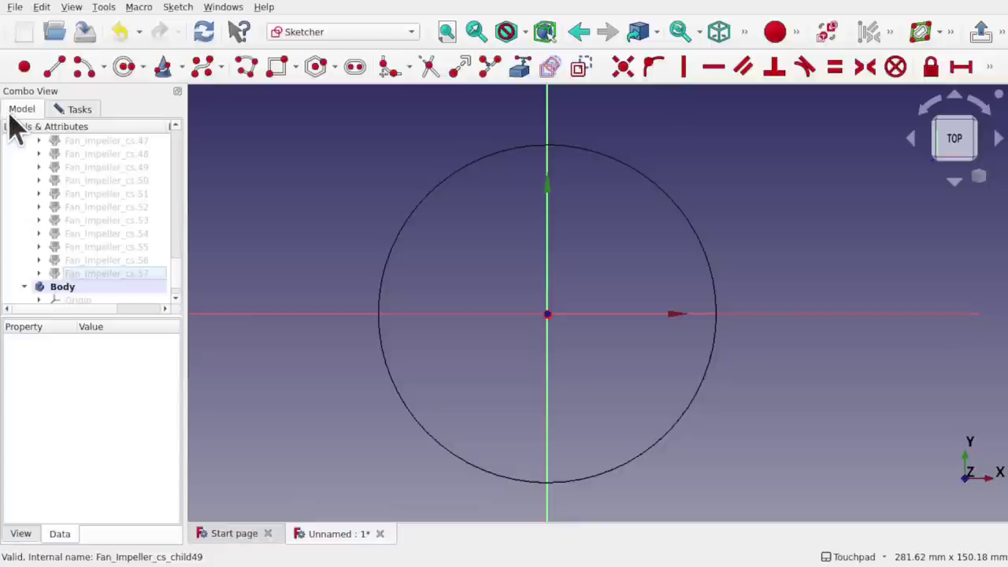
scroll(179, 291, "down", 1)
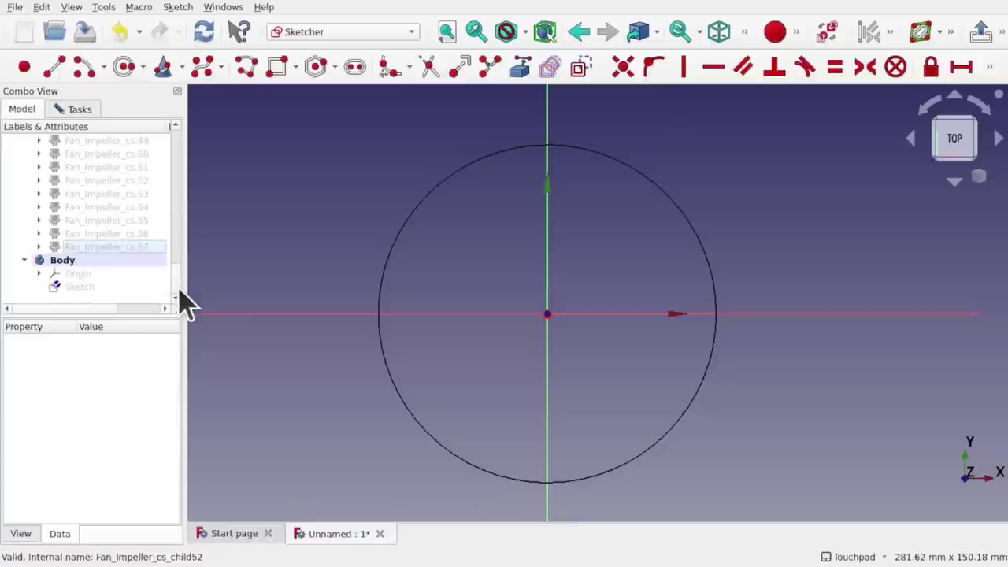
left_click(87, 287)
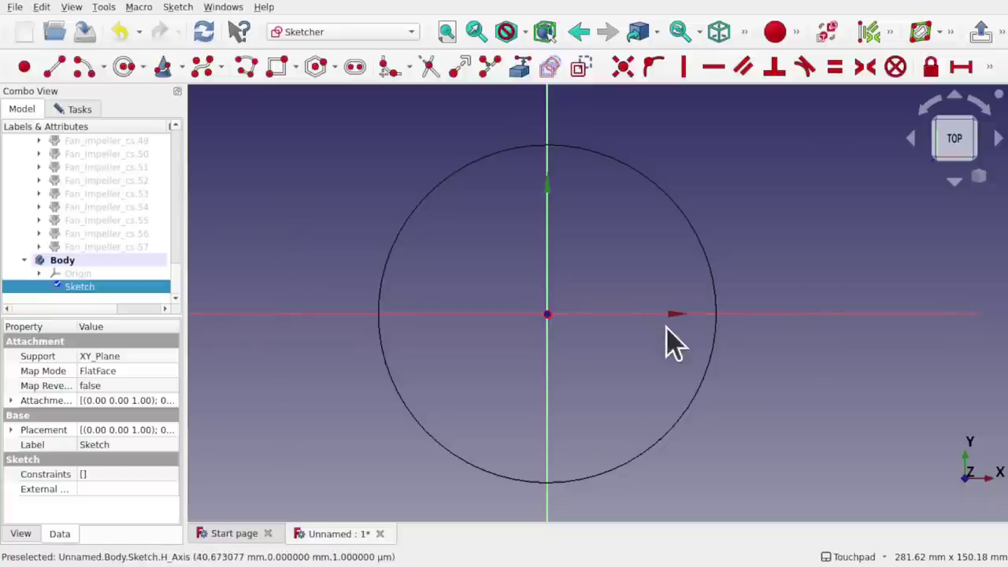
left_click(521, 67)
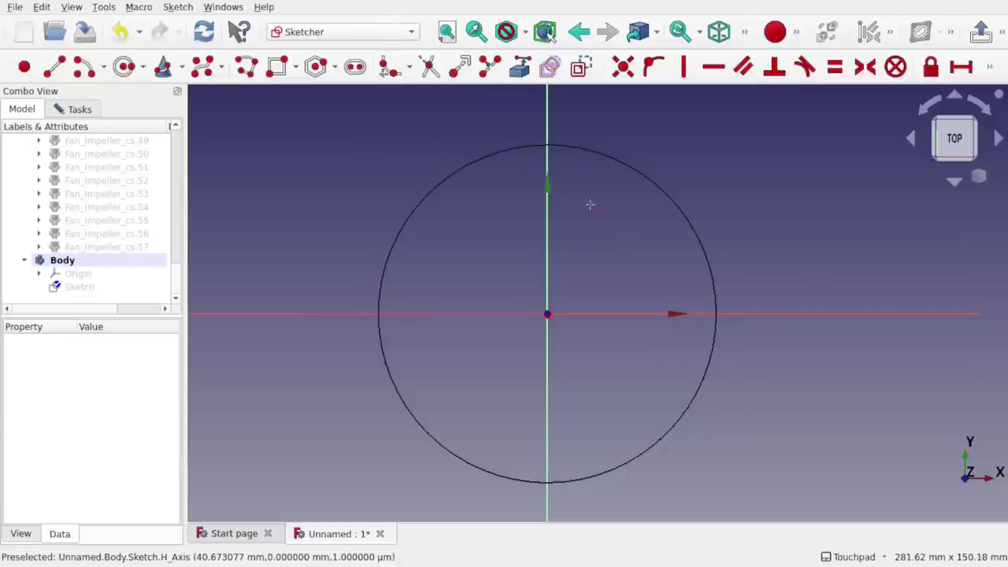
left_click(76, 109)
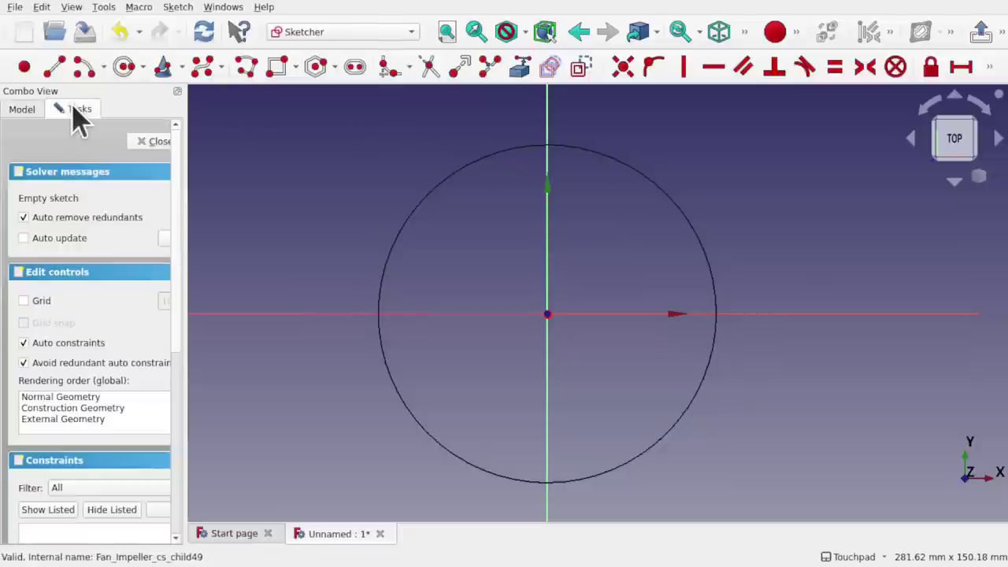
left_click(22, 110)
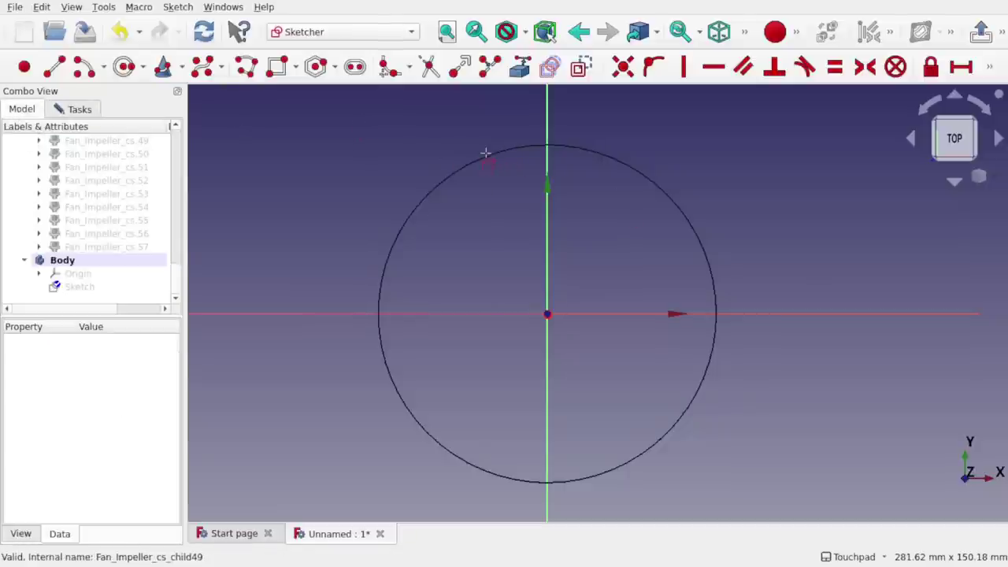
left_click(487, 157)
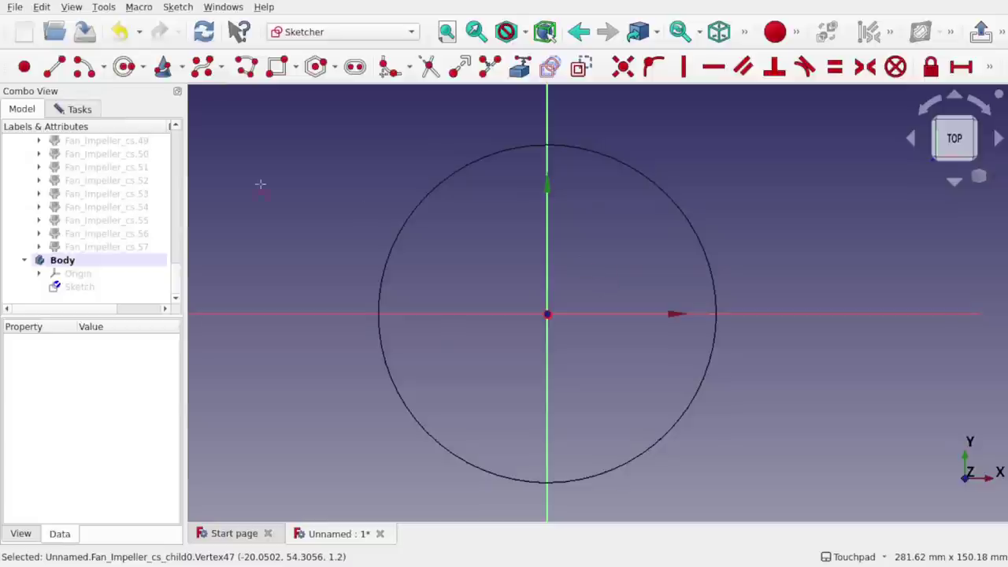
Sketch a circle about 116 mm in diameter, centred on the origin and tracing the outer outline.
left_click(123, 73)
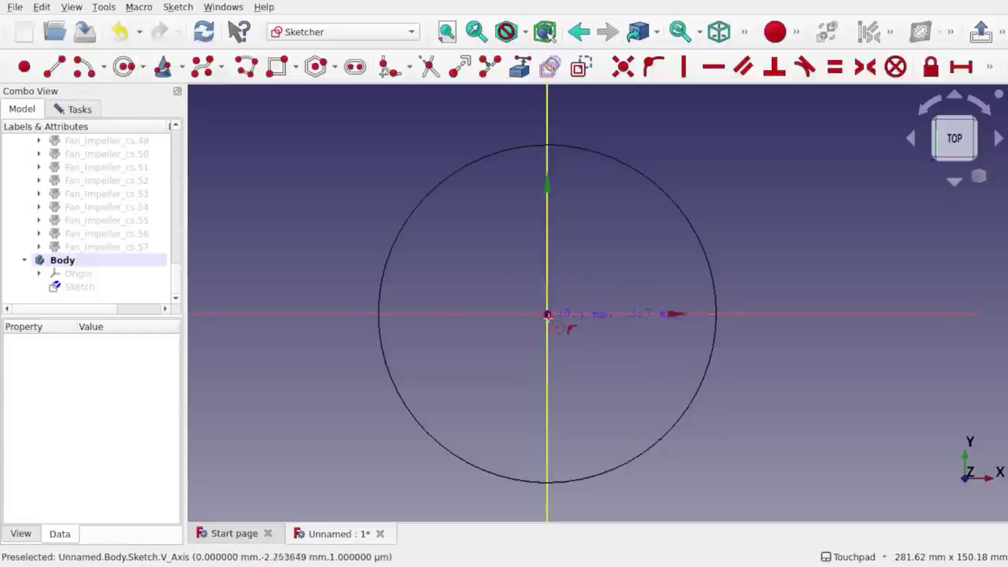
left_click(547, 314)
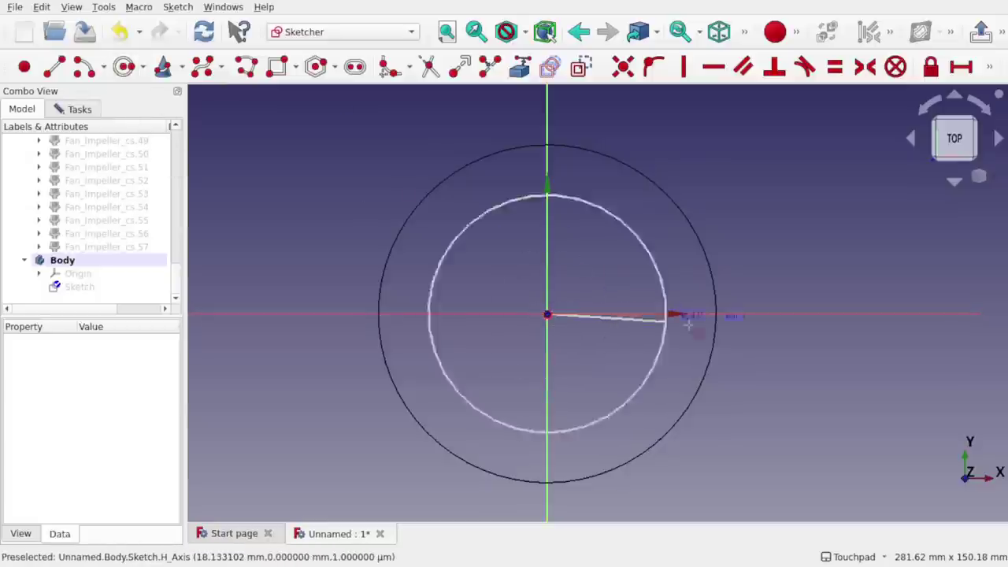
left_click(717, 361)
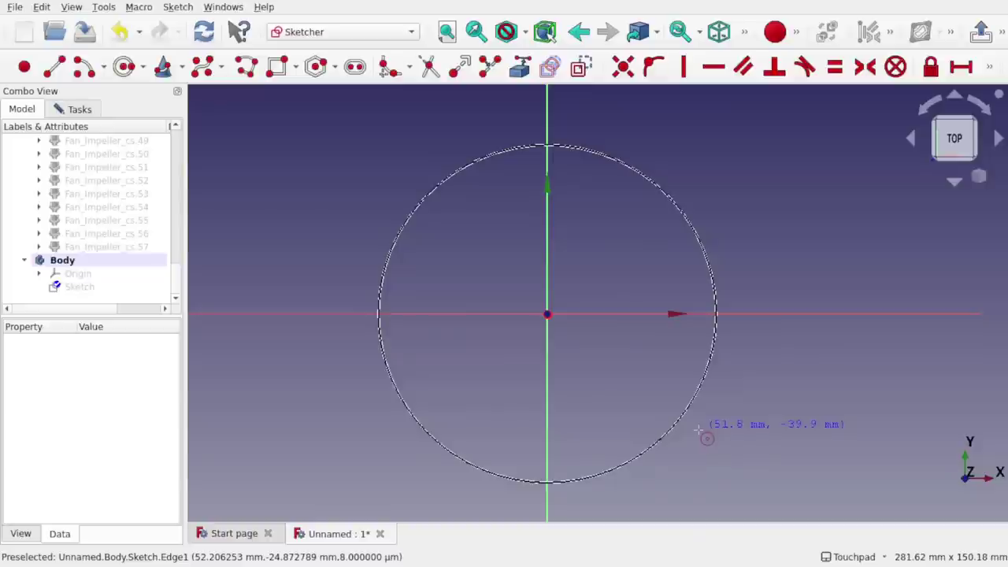
key("Escape")
Constrain the circle's diameter to 115 mm with its dimension placed clear of the axis, and close the sketch.
left_click(638, 172)
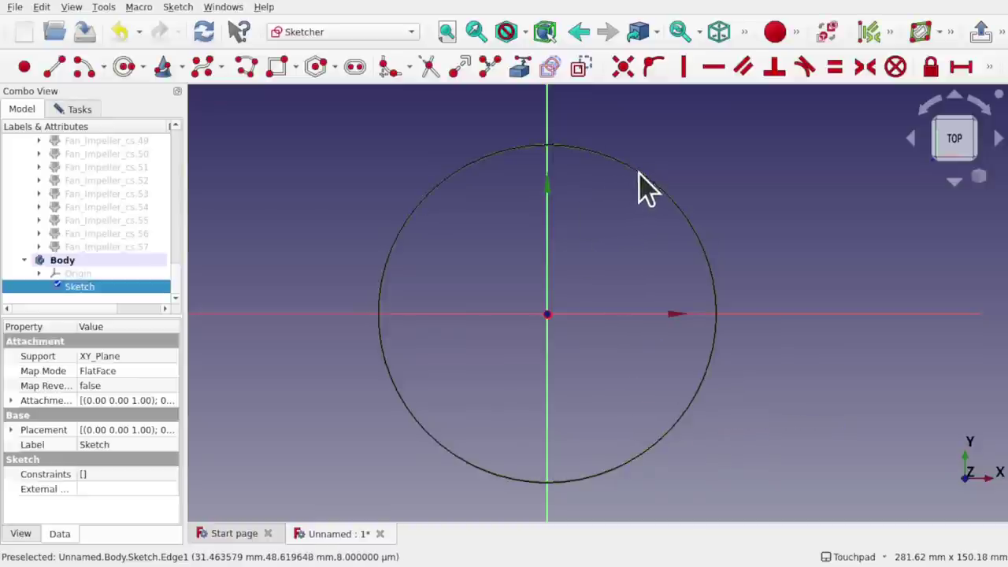
left_click(990, 69)
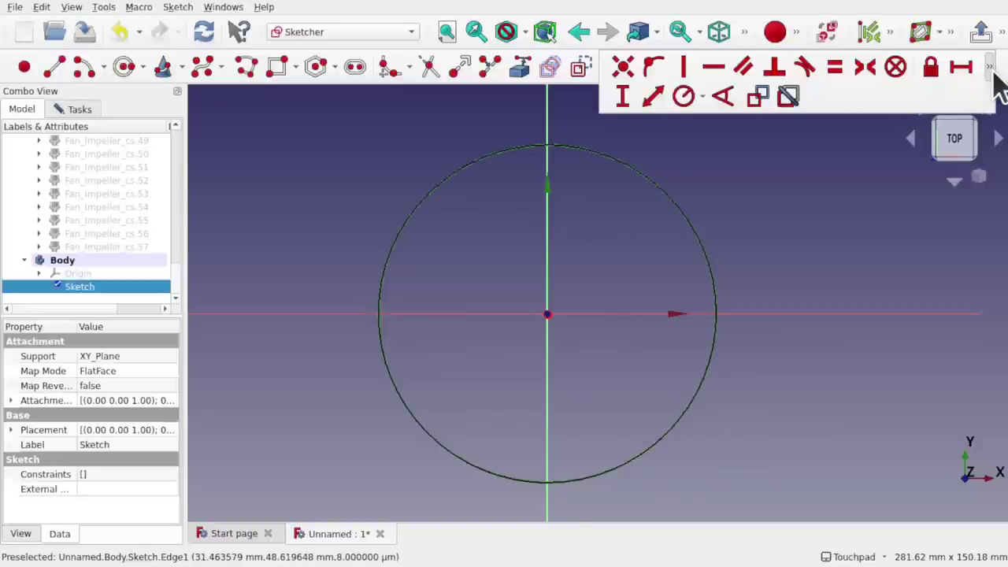
left_click(703, 96)
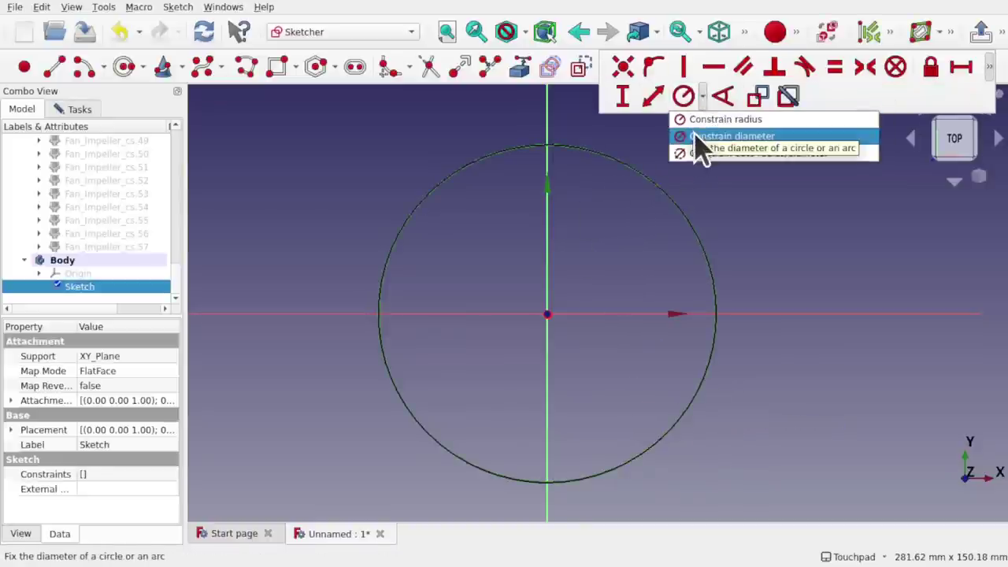
left_click(696, 135)
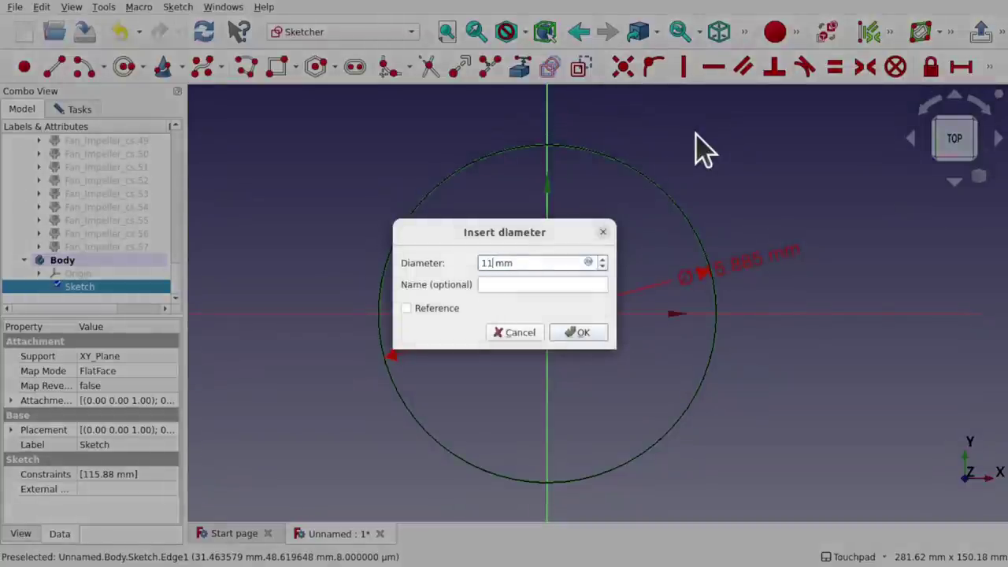
left_click(587, 326)
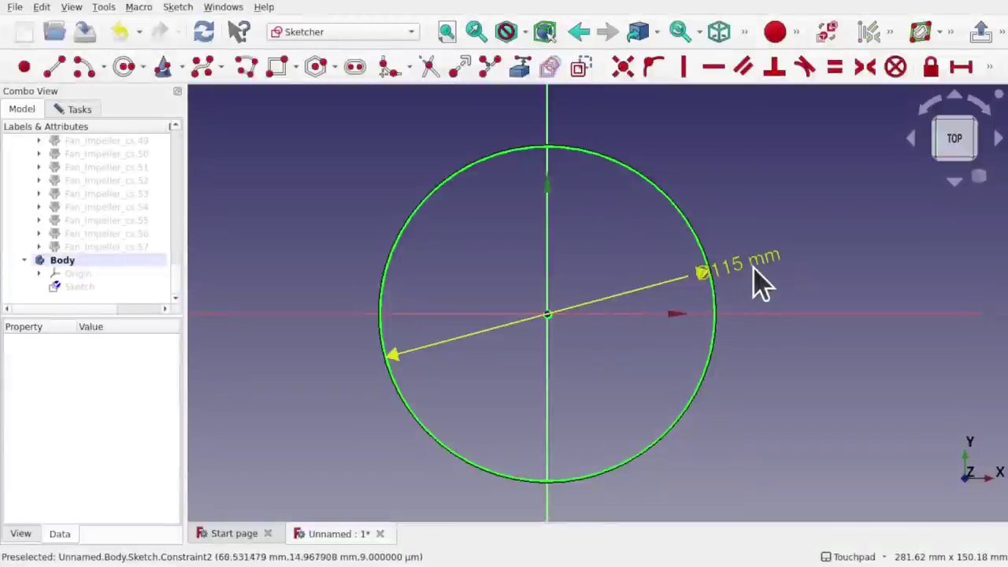
left_click_drag(760, 275, 731, 219)
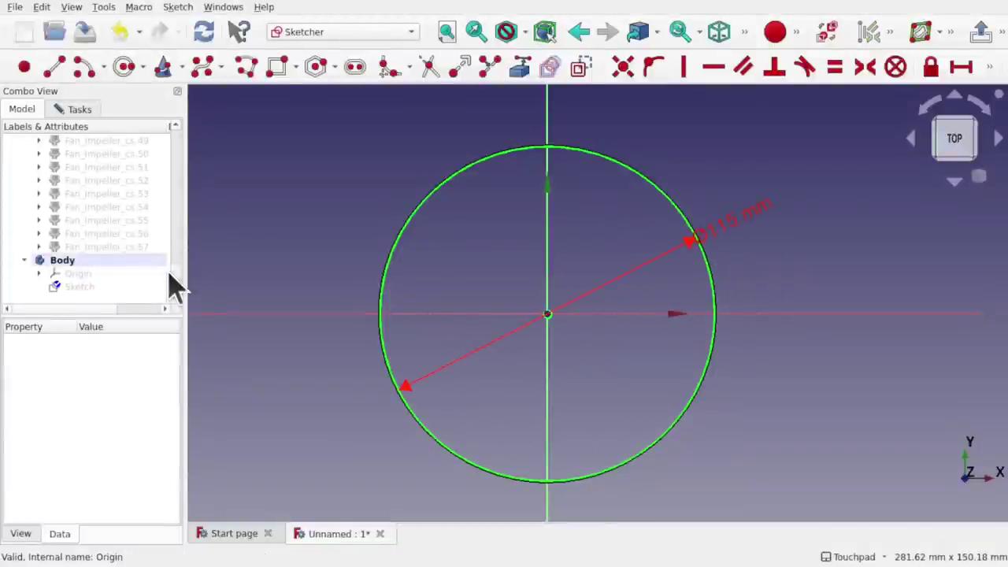
left_click(76, 110)
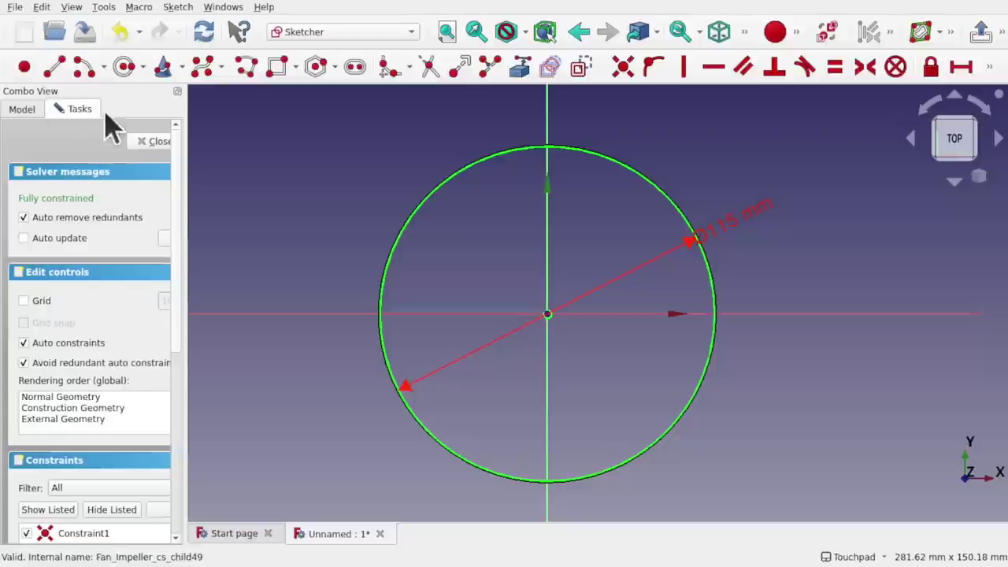
left_click(145, 141)
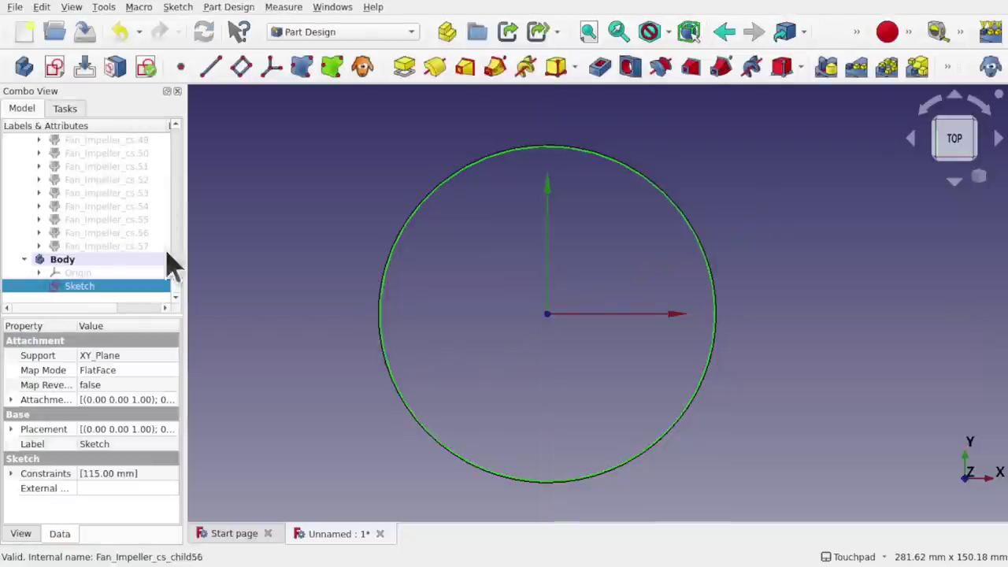
Hide the Fan_Impeller_cs.0 outline and show the original Fan_Impeller mesh from the front as a thickness reference.
left_click_drag(181, 285, 179, 150)
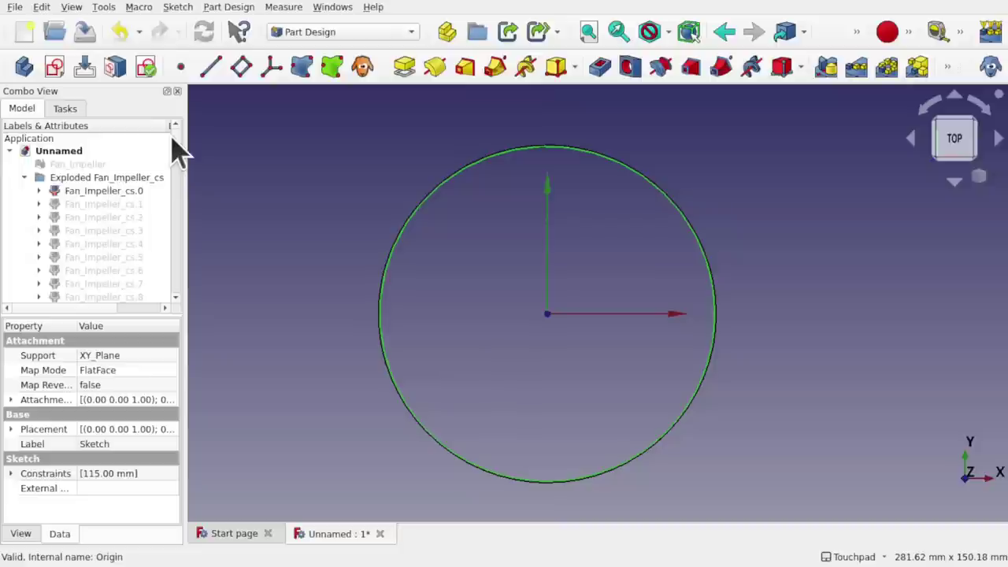
left_click(103, 192)
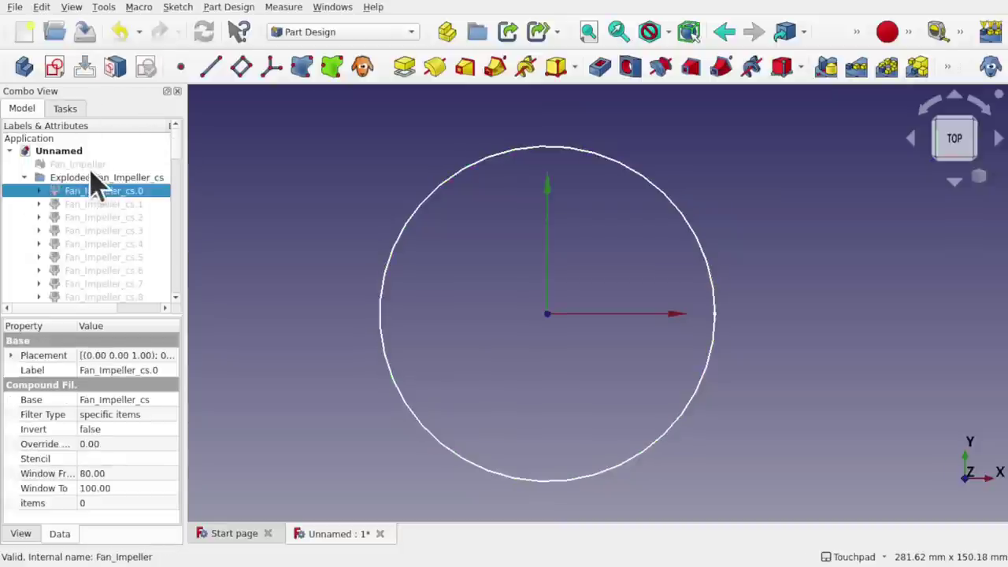
left_click(87, 167)
key("space")
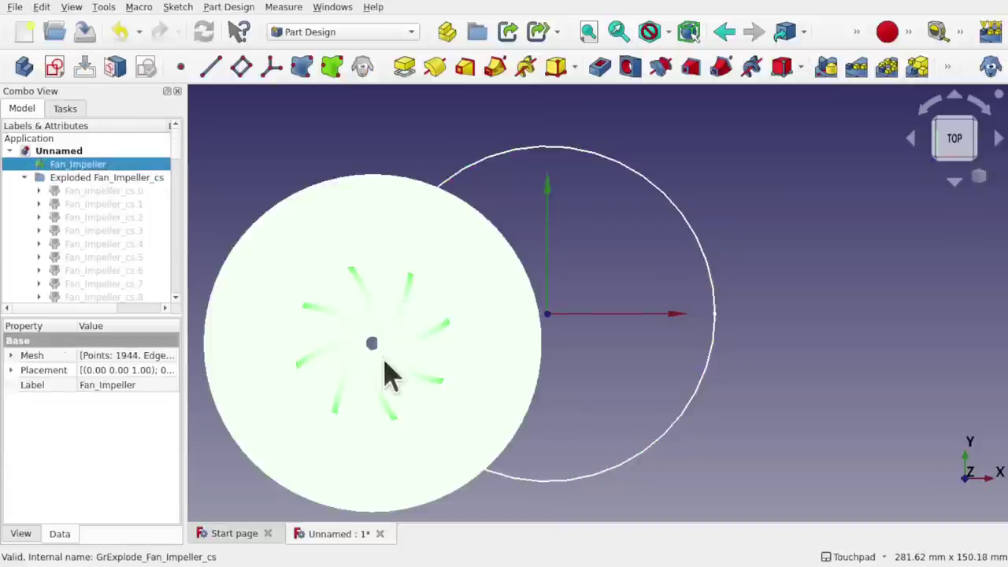
left_click_drag(504, 412, 448, 256, "shift")
scroll(517, 431, "up", 3)
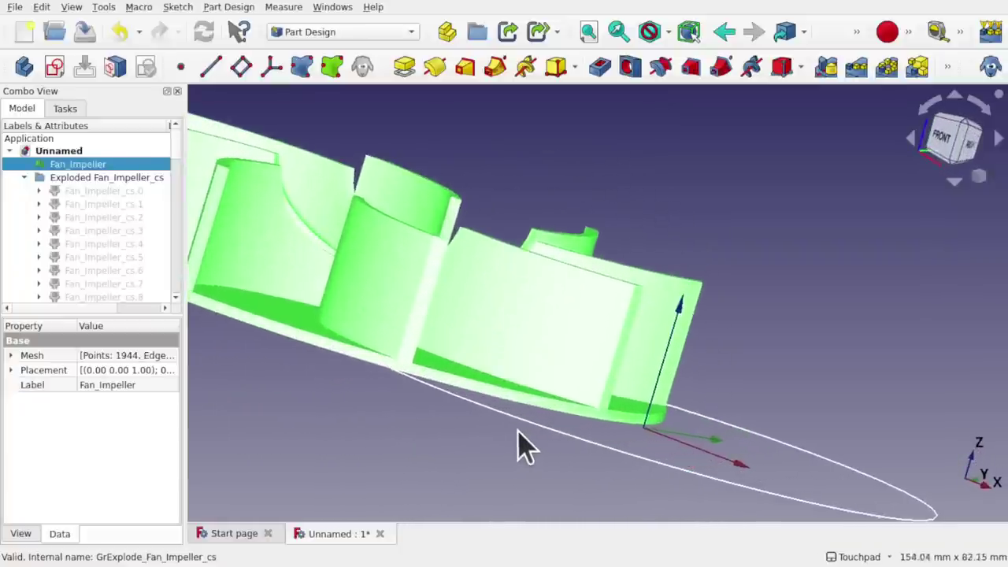
left_click_drag(517, 430, 621, 415, "alt")
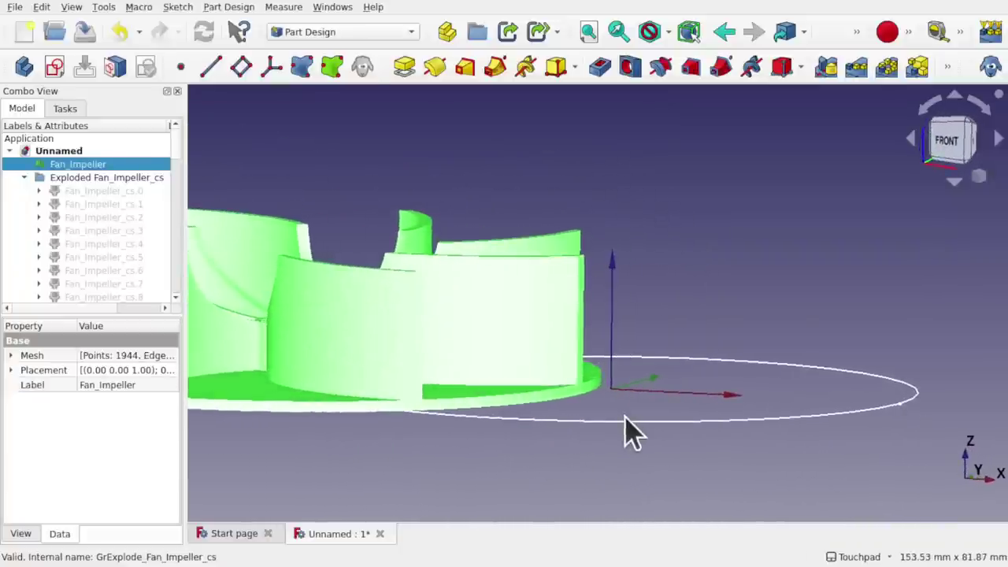
Pad the 115 mm circle sketch by 2 mm to match the thickness of the mesh's base disc.
scroll(181, 288, "down", 4)
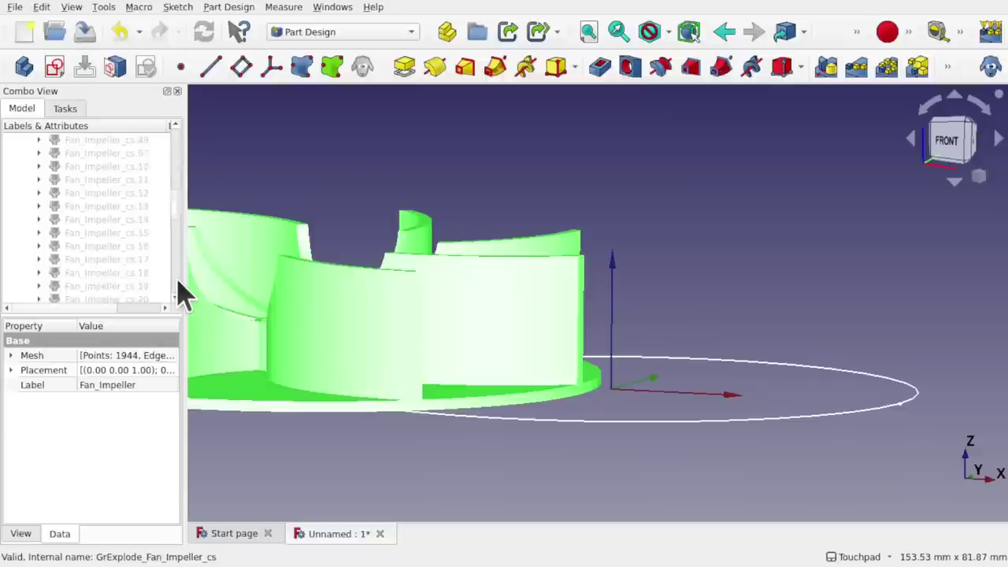
scroll(180, 289, "down", 10)
left_click(89, 287)
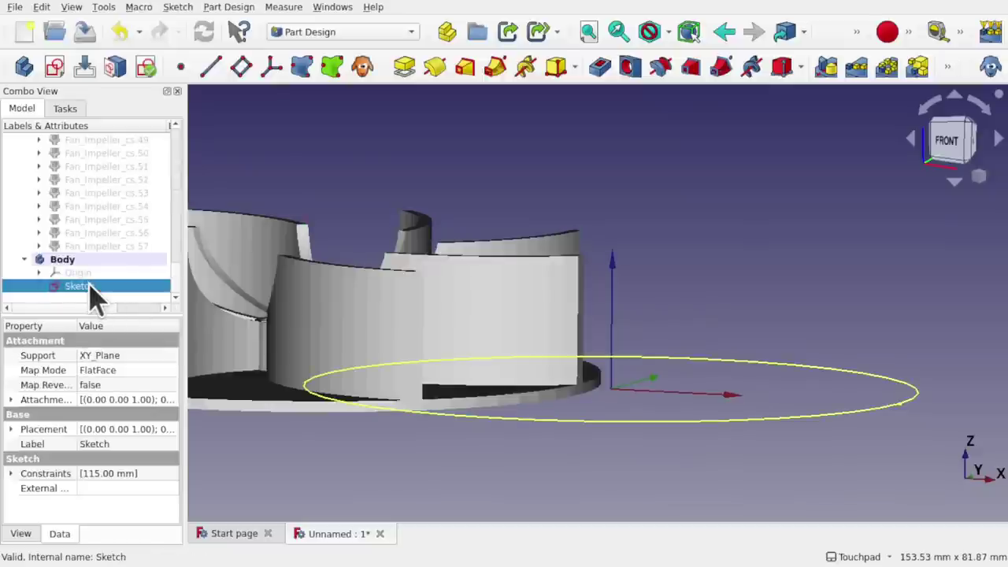
left_click(405, 68)
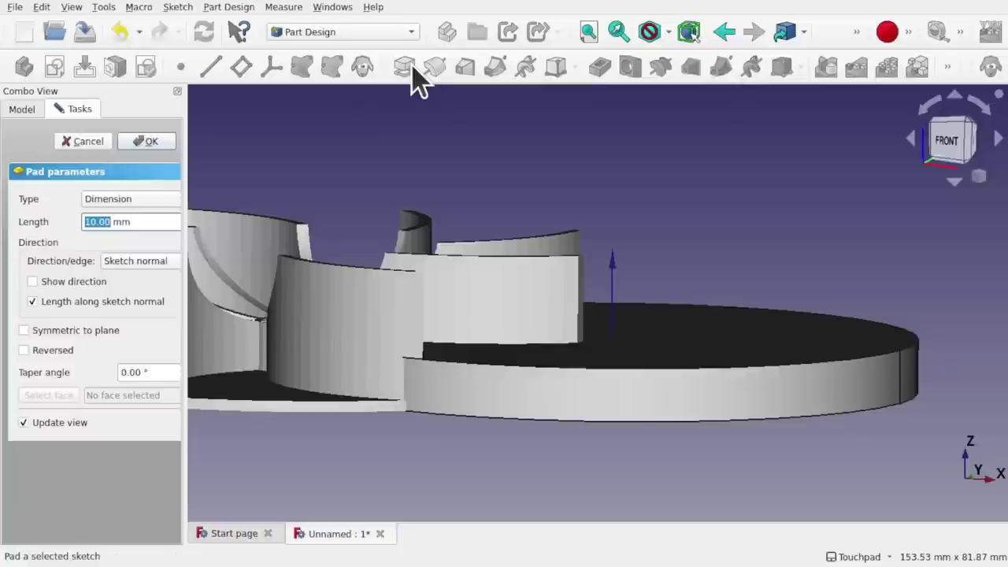
scroll(416, 411, "up", 5)
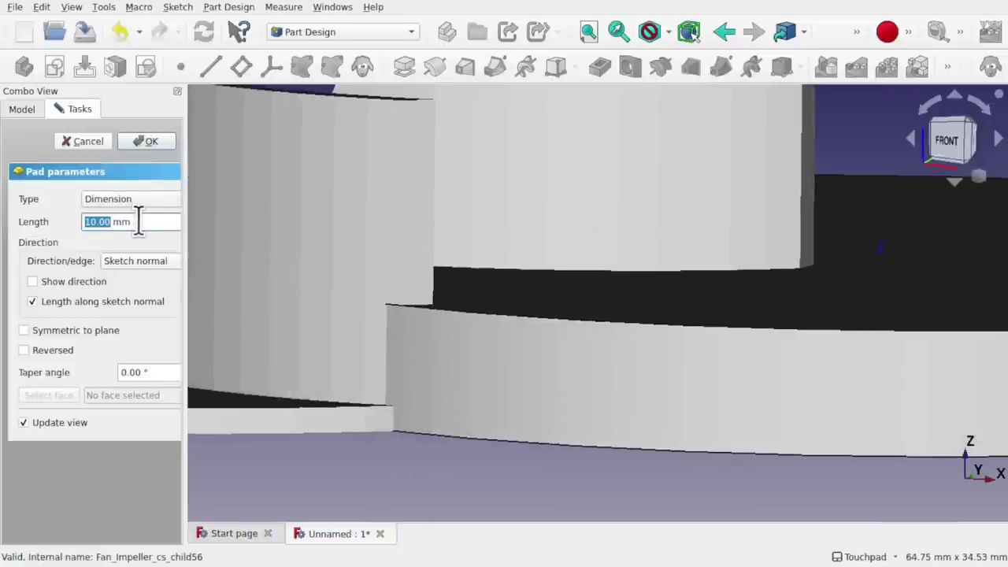
type("3")
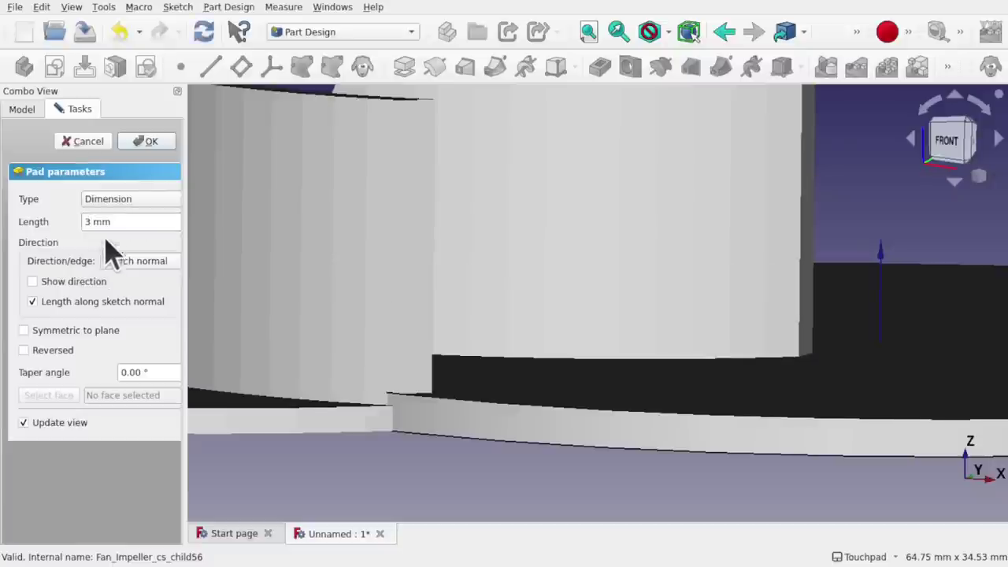
left_click_drag(90, 230, 67, 226)
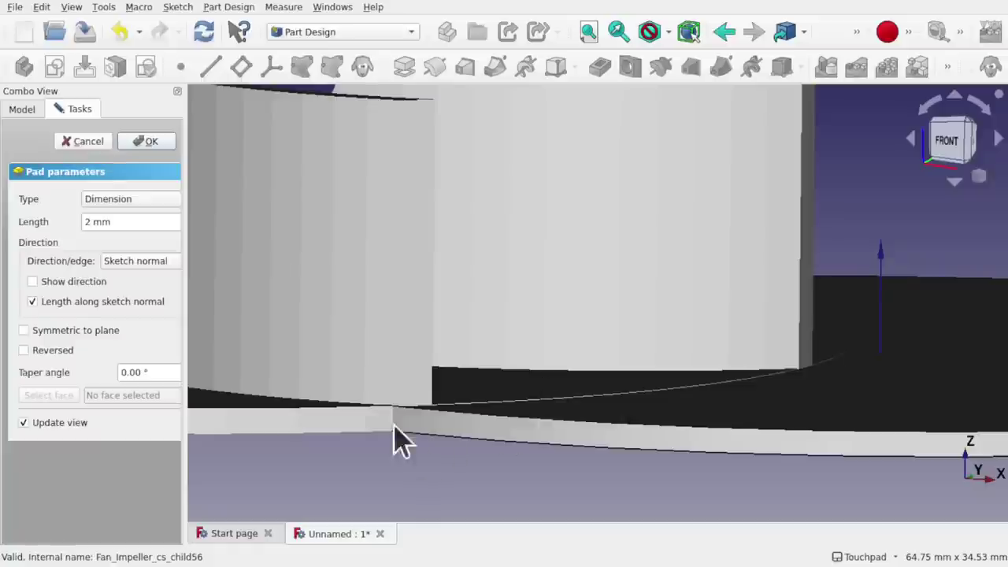
left_click(147, 141)
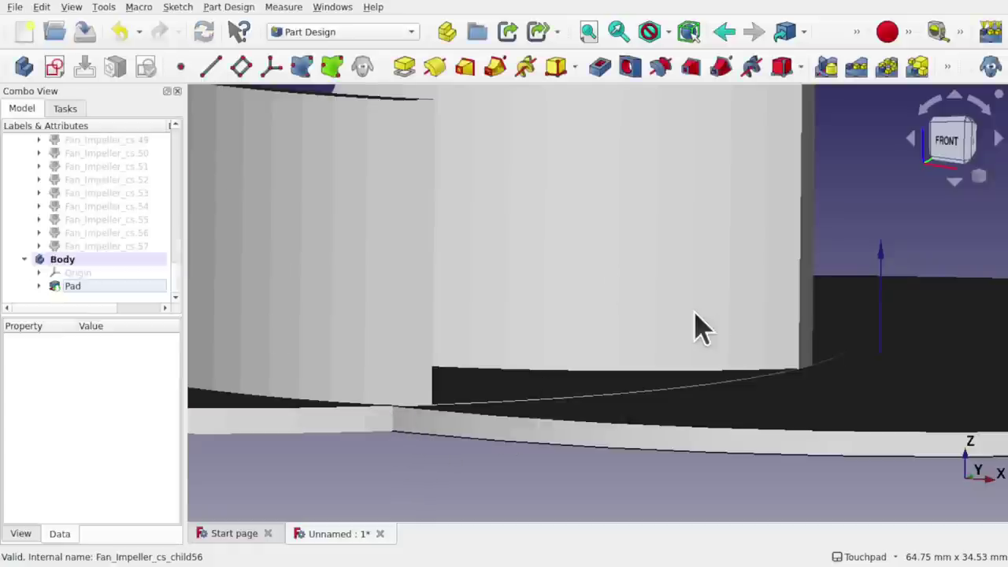
Hide the original Fan_Impeller mesh so that only the padded base disc is shown.
middle_click_drag(804, 288, 745, 352)
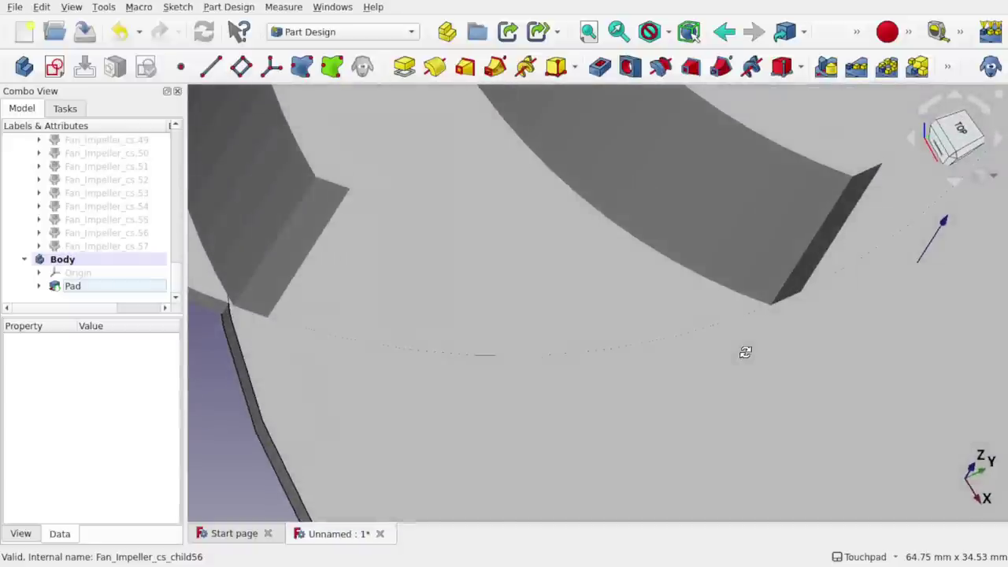
scroll(745, 352, "down", 8)
middle_click_drag(833, 330, 693, 319, "shift")
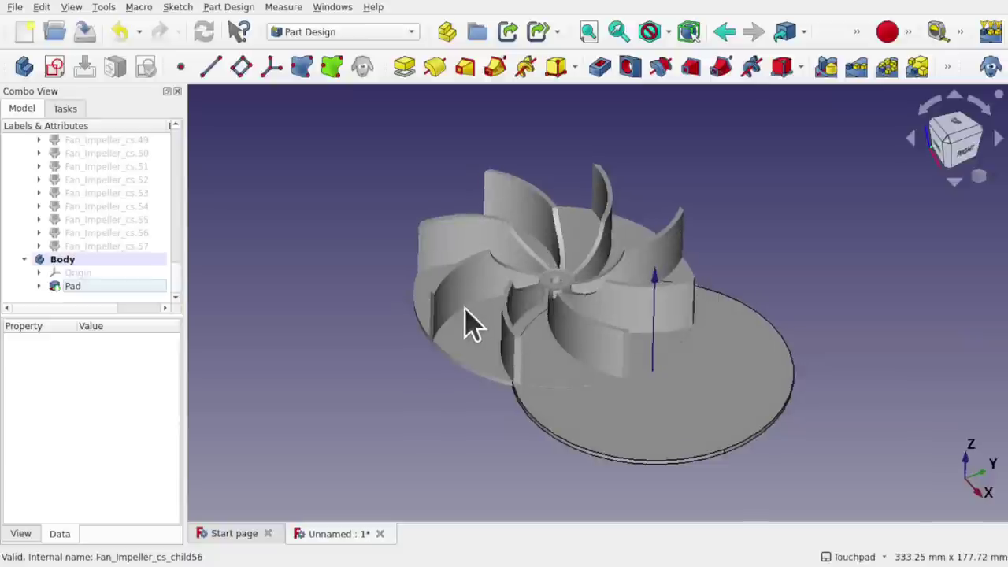
left_click(462, 318)
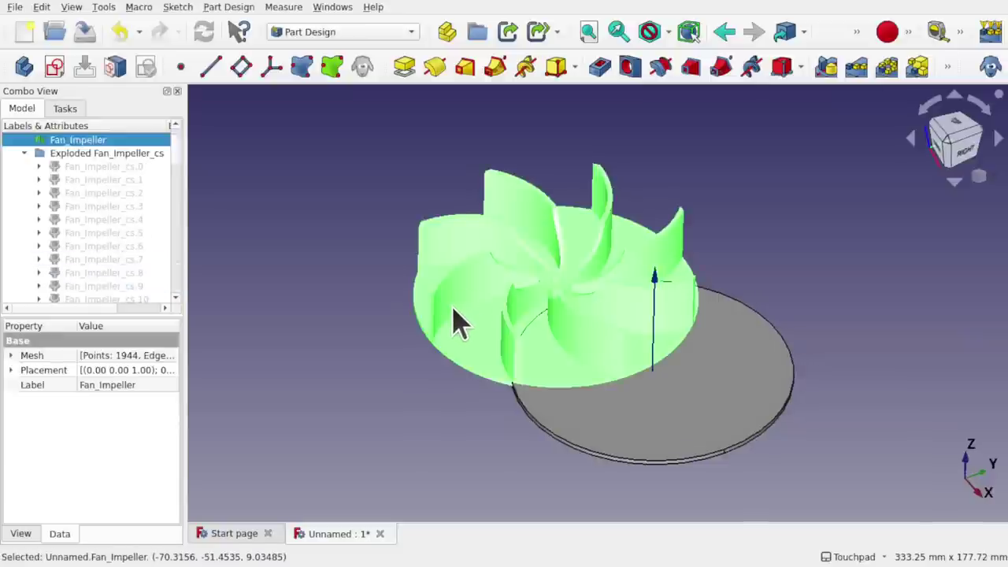
key("space")
middle_click_drag(462, 370, 611, 410)
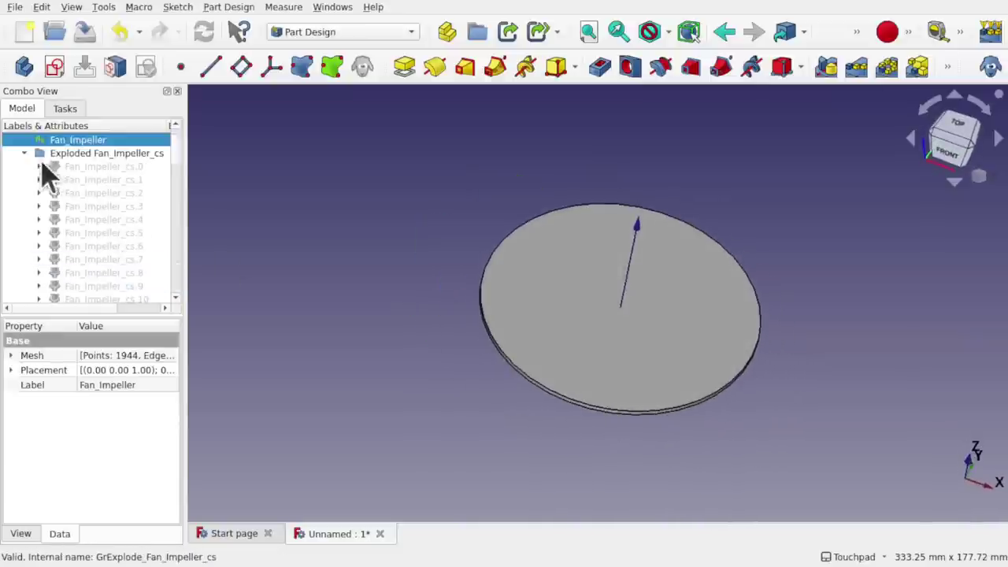
Widen the model tree and show cross-section Fan_Impeller_cs.2 with the blade and hub outlines on the disc.
left_click(87, 168)
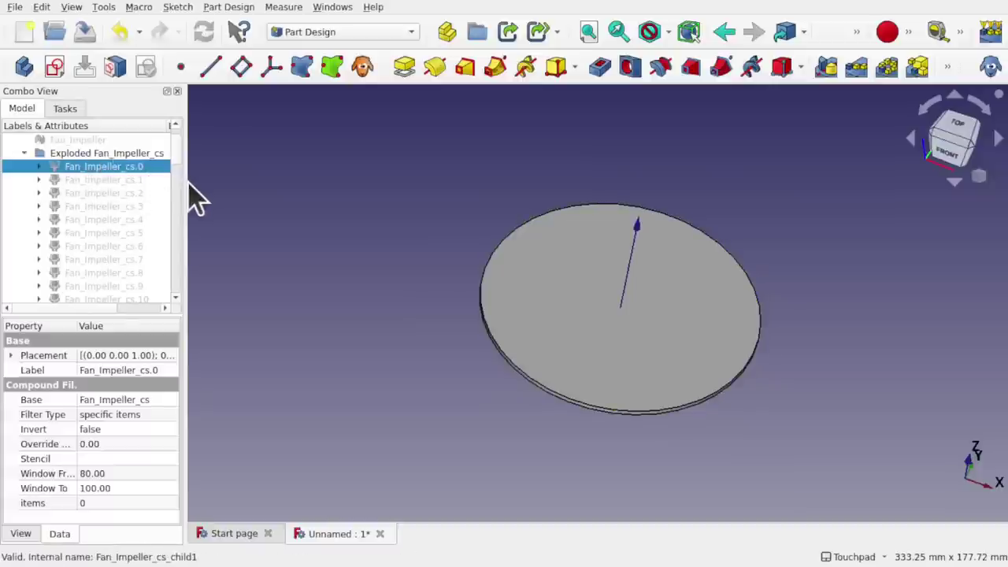
left_click_drag(186, 181, 255, 182)
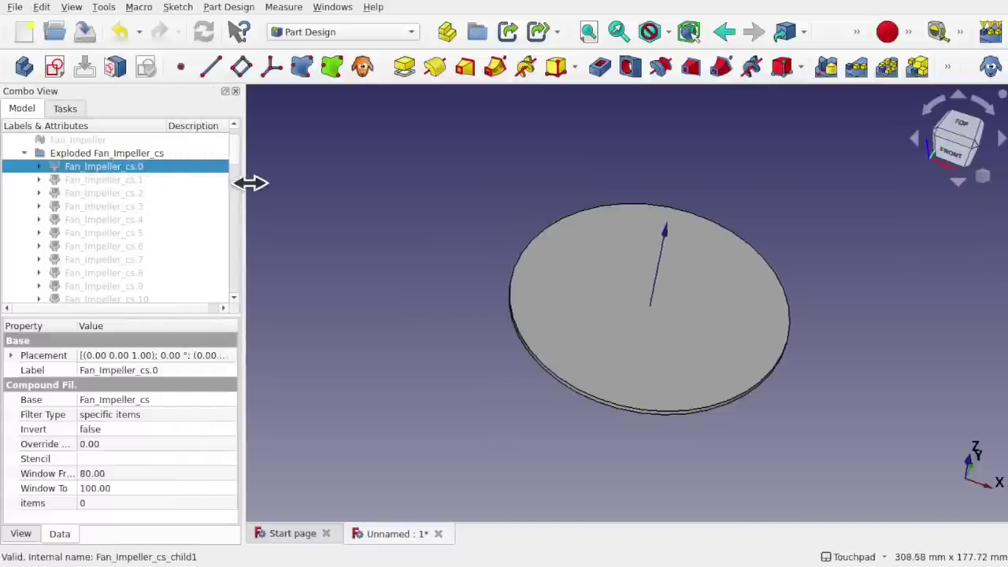
left_click(96, 189)
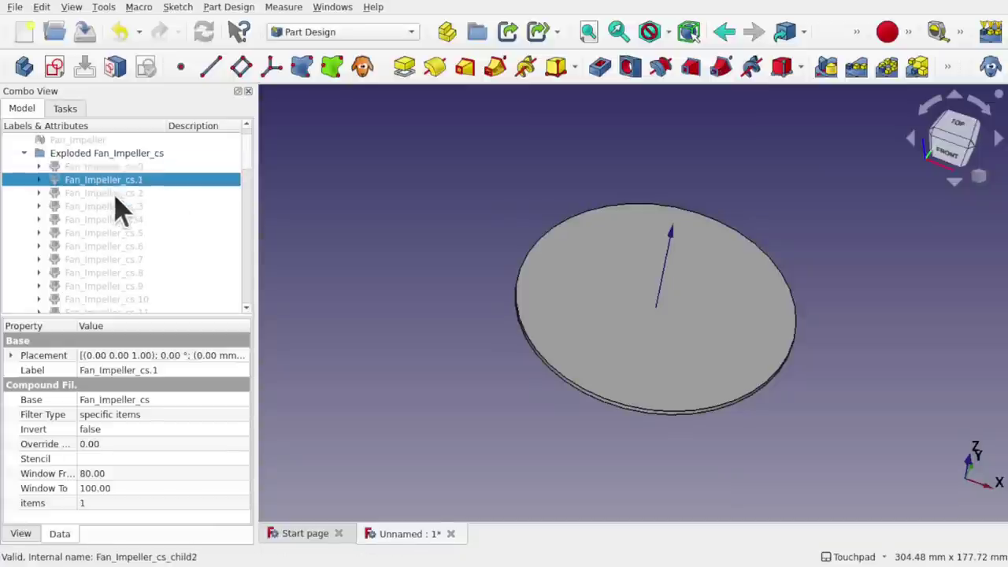
left_click(112, 195)
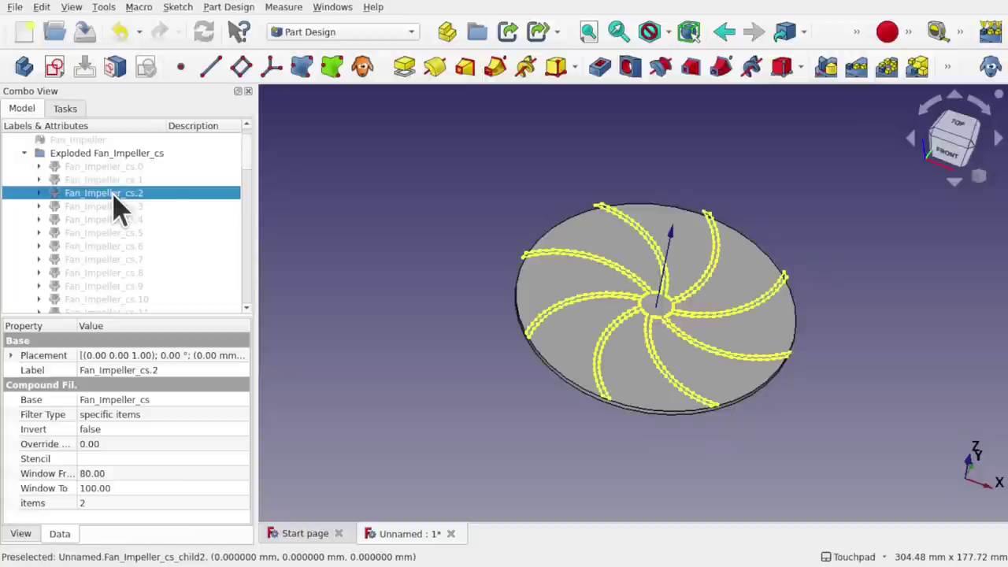
middle_click_drag(557, 390, 577, 276)
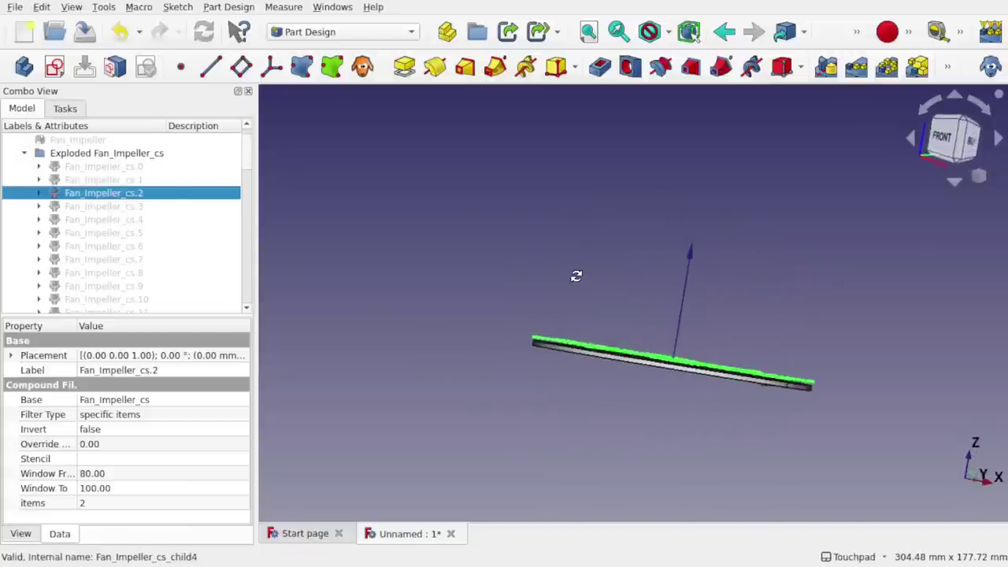
left_click_drag(575, 275, 778, 399, "alt")
left_click(778, 399)
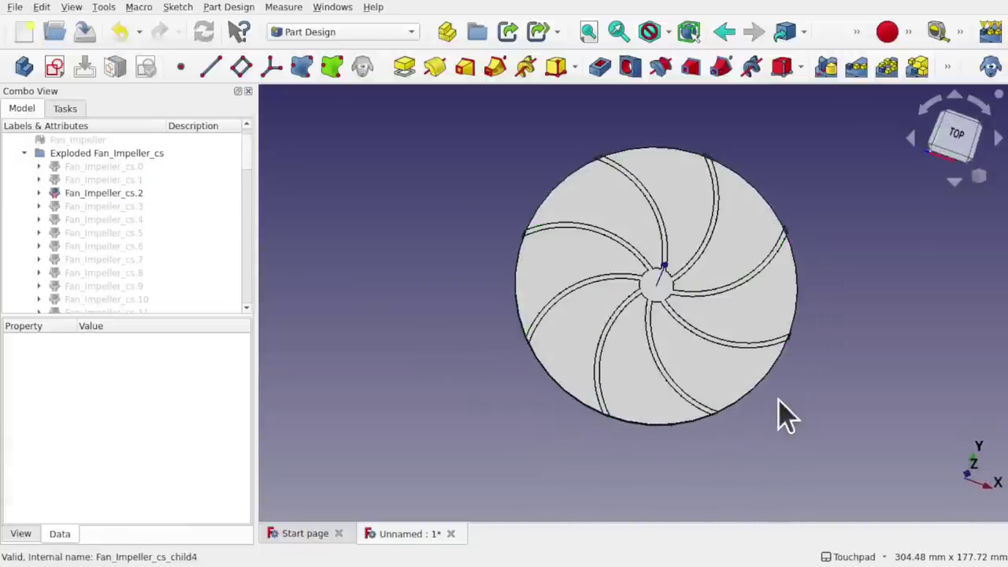
Start a new sketch on the upper face of the base disc.
scroll(679, 303, "up", 5)
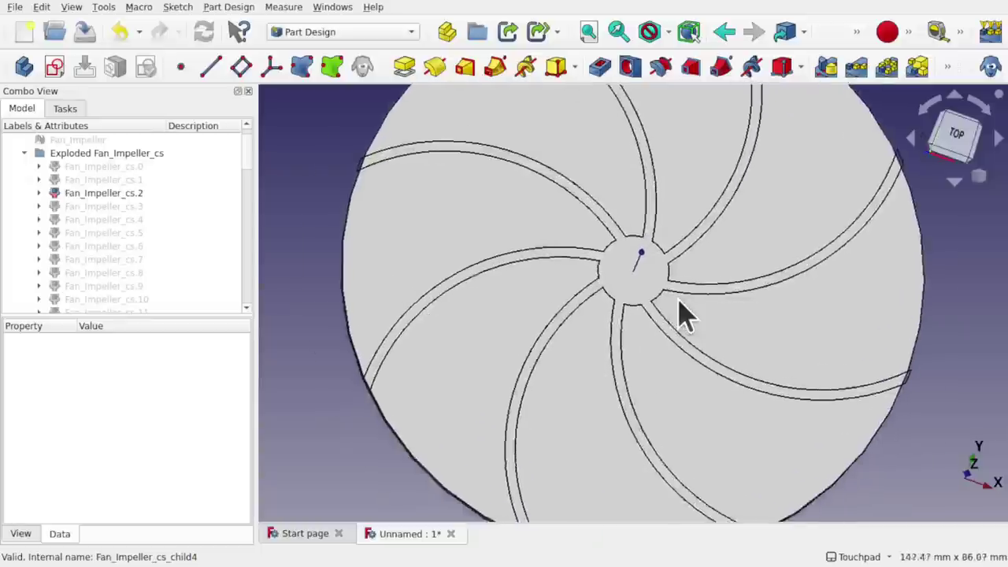
scroll(679, 305, "up", 1)
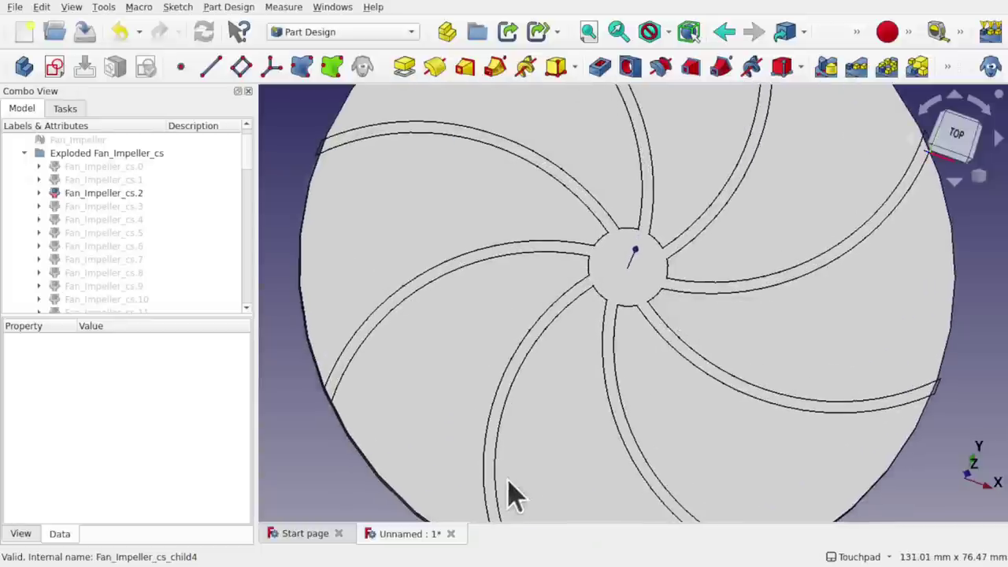
left_click(368, 220)
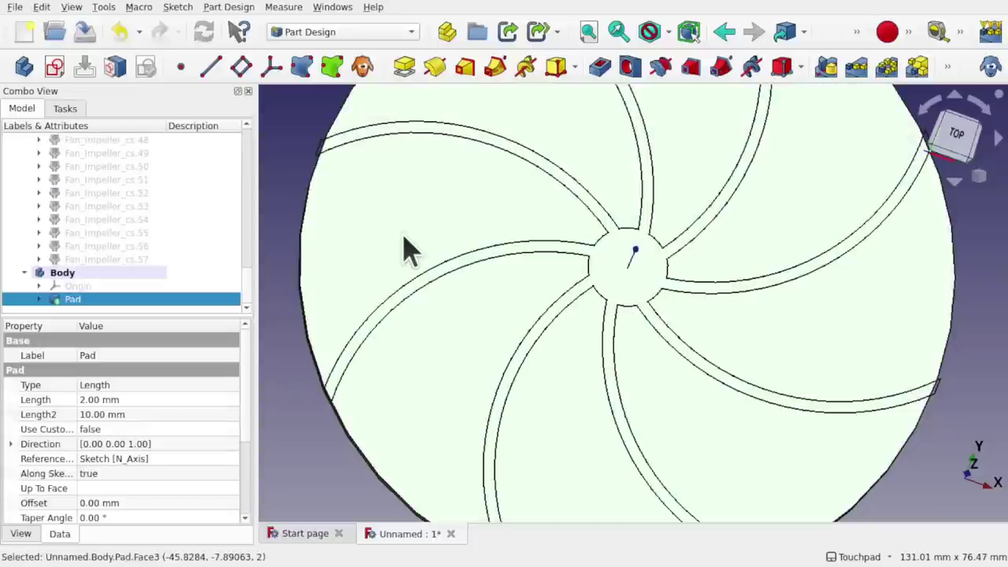
left_click(56, 66)
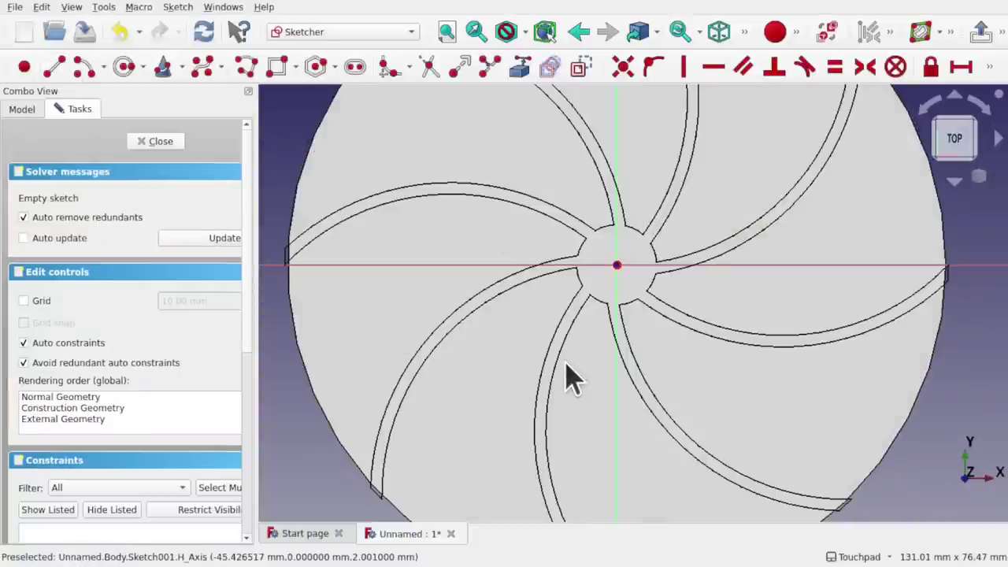
Examine the blade and hub outlines of the cross-section on the disc from several angles.
middle_click_drag(691, 316, 685, 288)
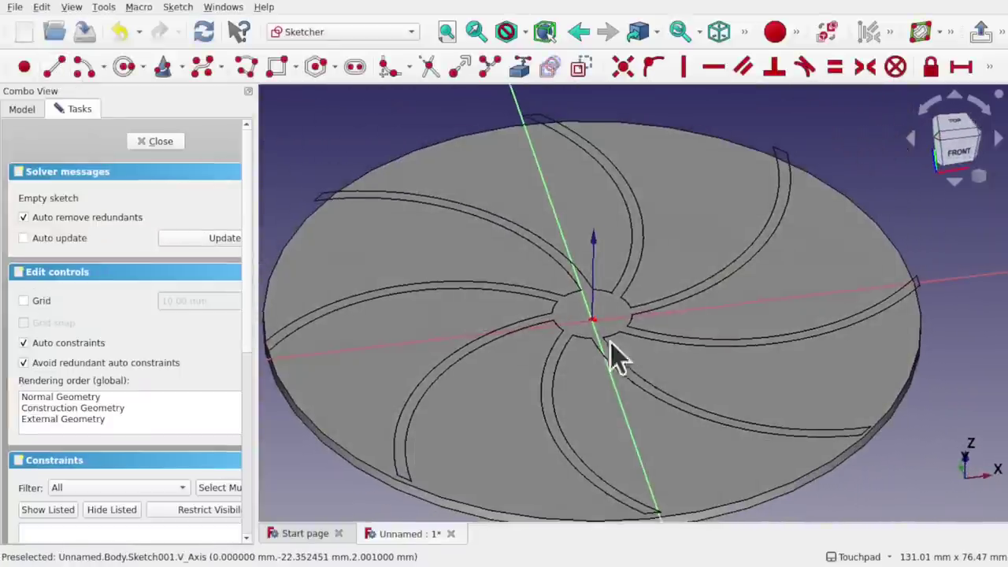
left_click_drag(636, 435, 596, 513, "shift")
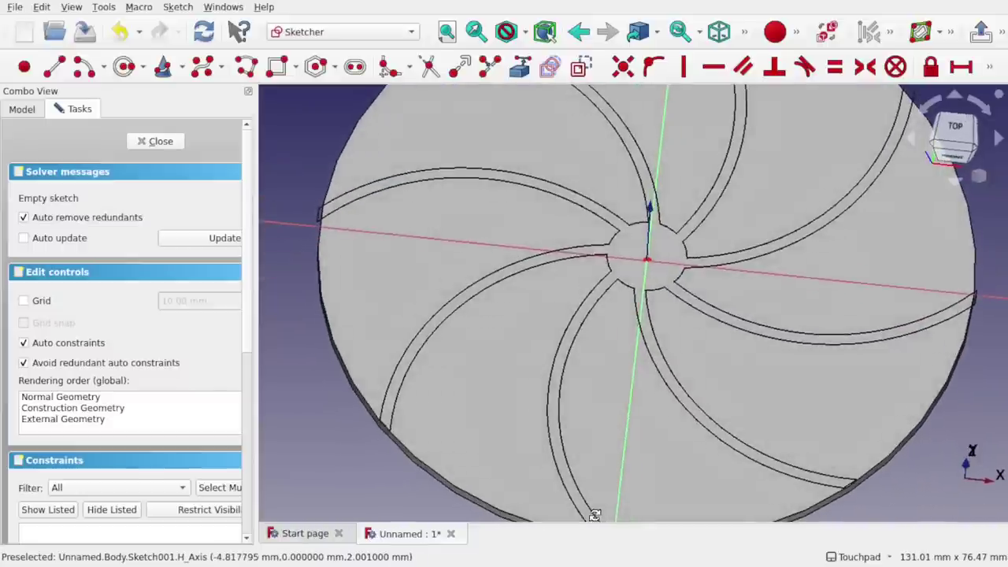
left_click_drag(732, 401, 665, 360, "shift")
scroll(668, 376, "down", 5)
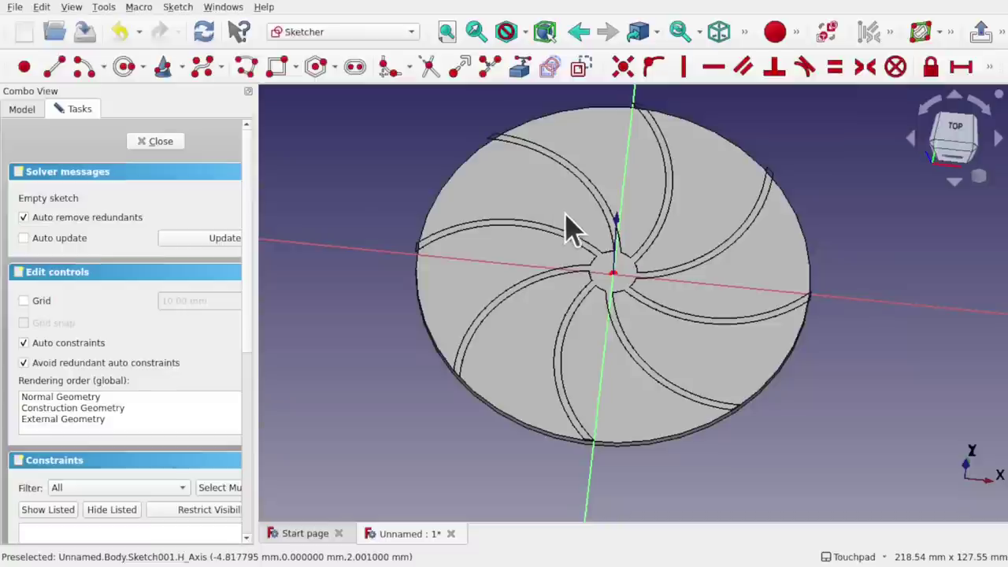
left_click_drag(648, 295, 598, 303, "alt")
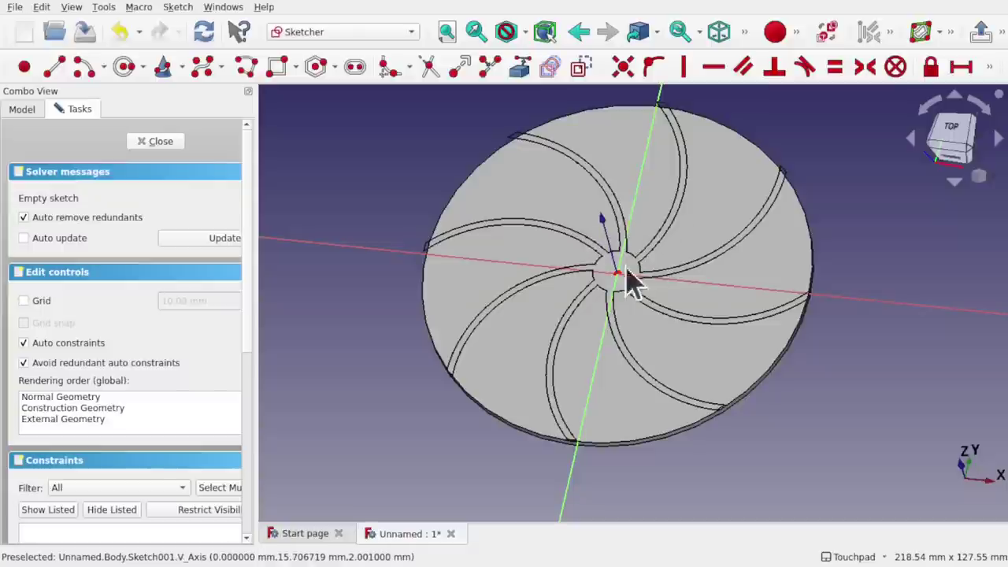
left_click_drag(647, 264, 713, 275, "alt")
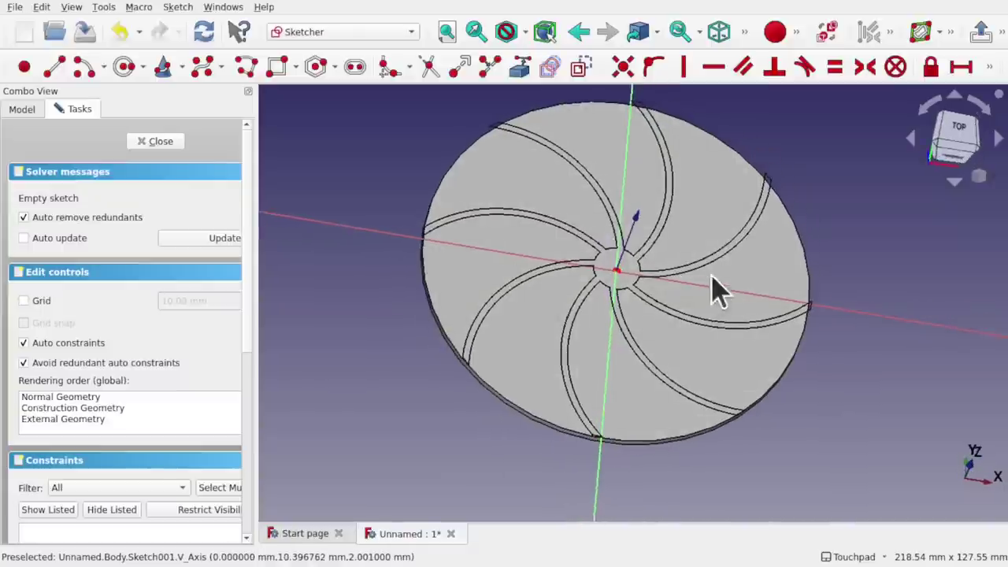
mouse_move(612, 295)
left_mouse_down("alt")
mouse_move(612, 266)
mouse_move(608, 279)
mouse_move(649, 325)
mouse_move(603, 331)
left_mouse_up("alt")
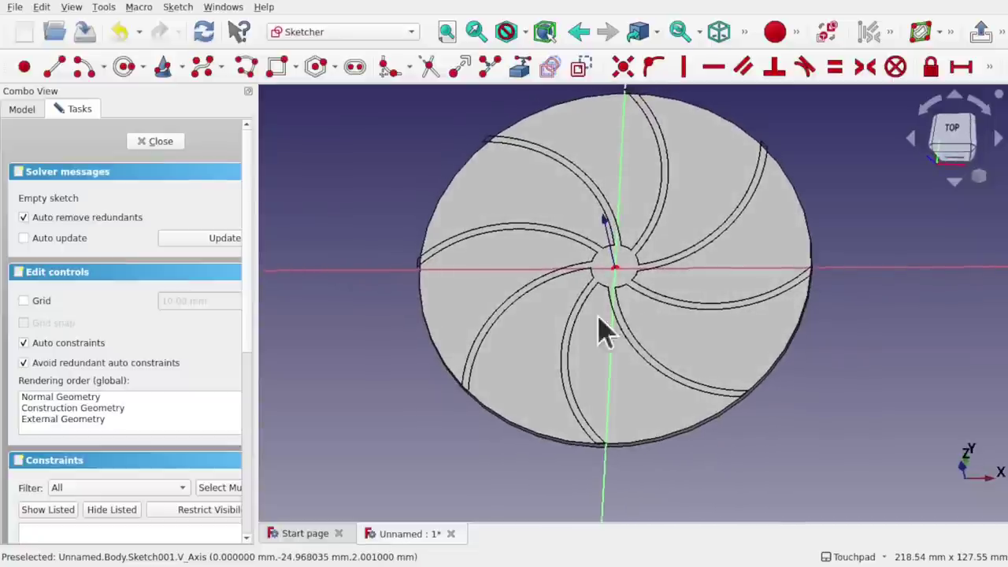
Sketch a circle about 13.7 mm in diameter, centred on the origin and tracing the central hub outline.
left_click(126, 68)
scroll(644, 285, "up", 6)
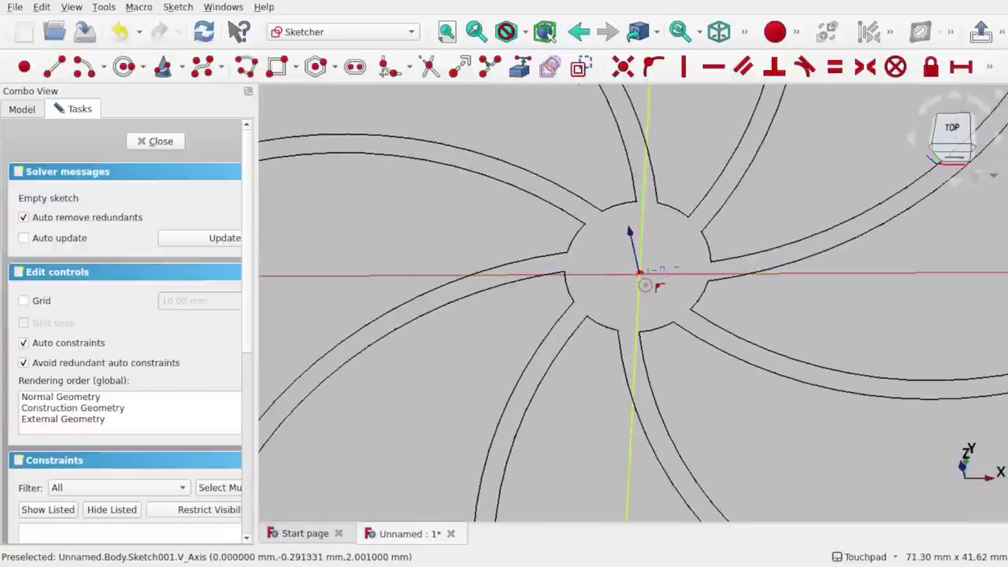
left_click(638, 273)
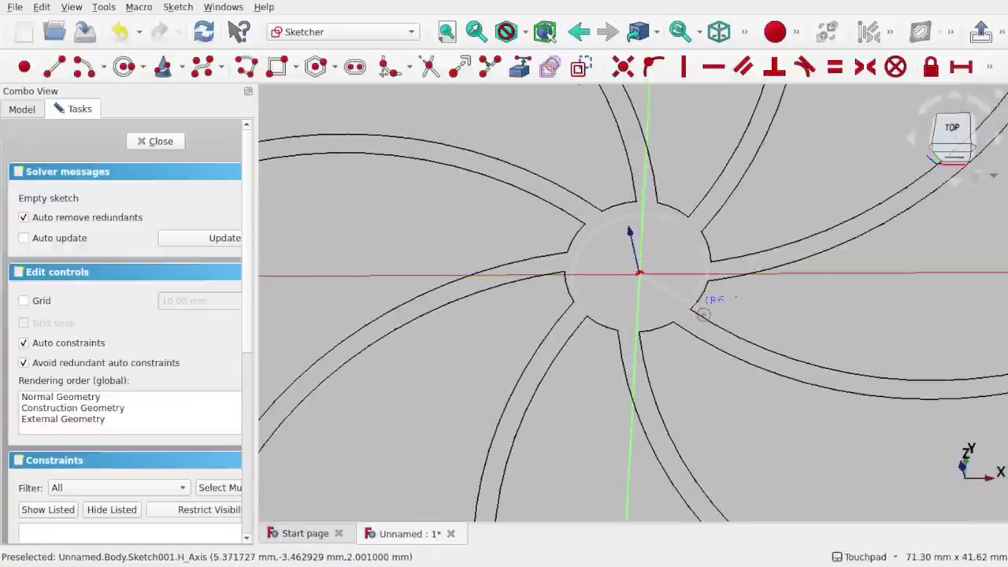
left_click(696, 307)
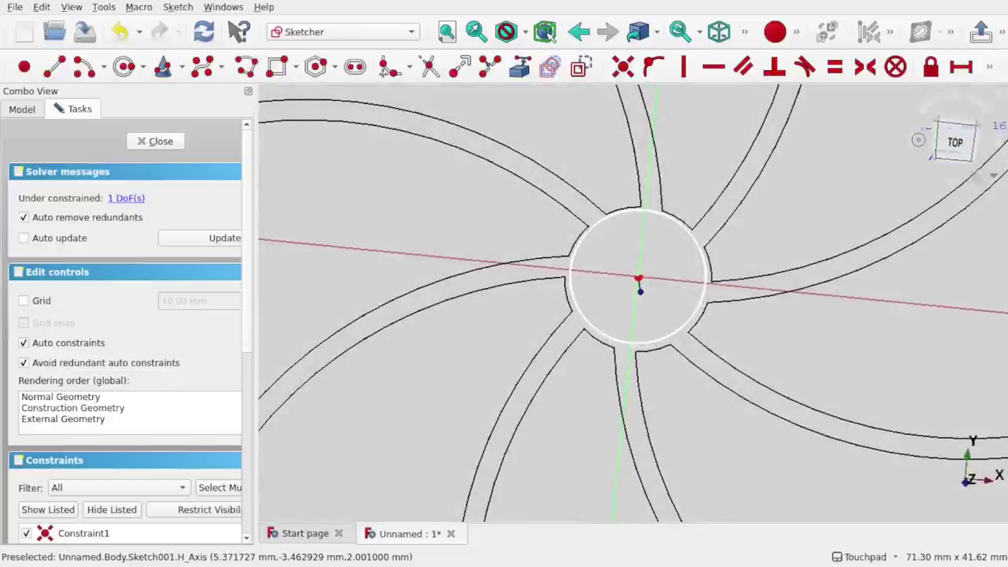
Constrain the hub circle's diameter to 14 mm.
left_click(955, 139)
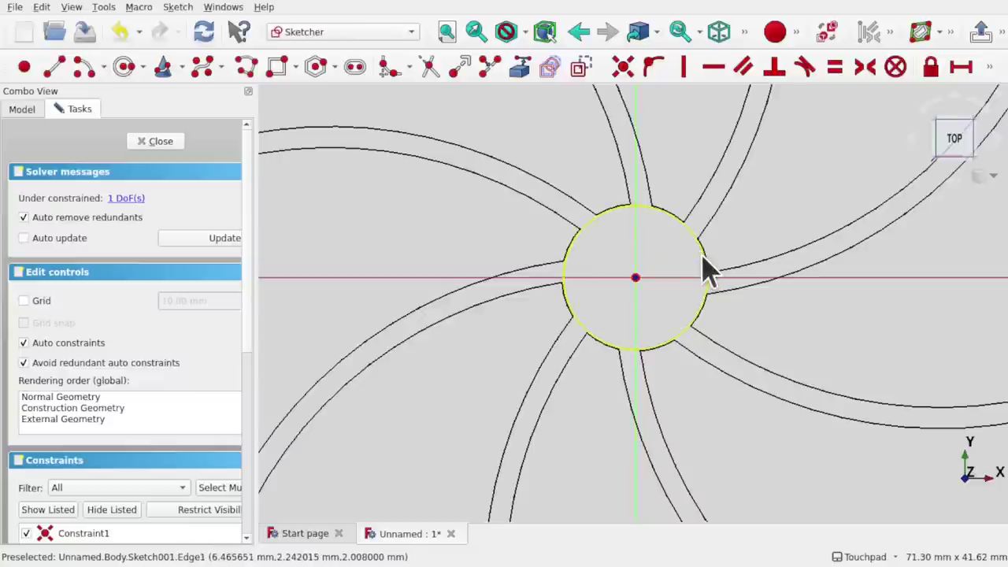
left_click(679, 217)
left_click(990, 68)
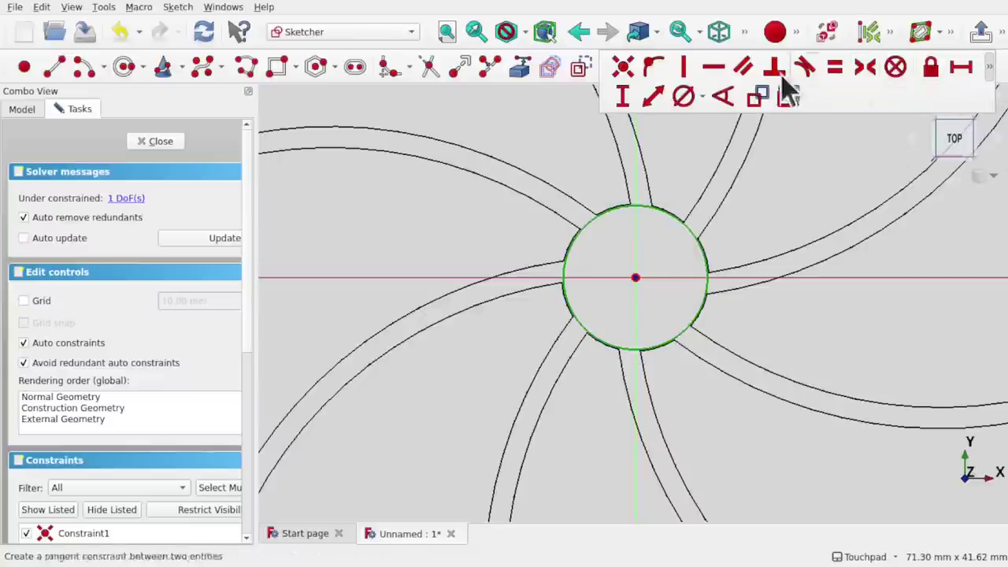
left_click(681, 98)
type("14")
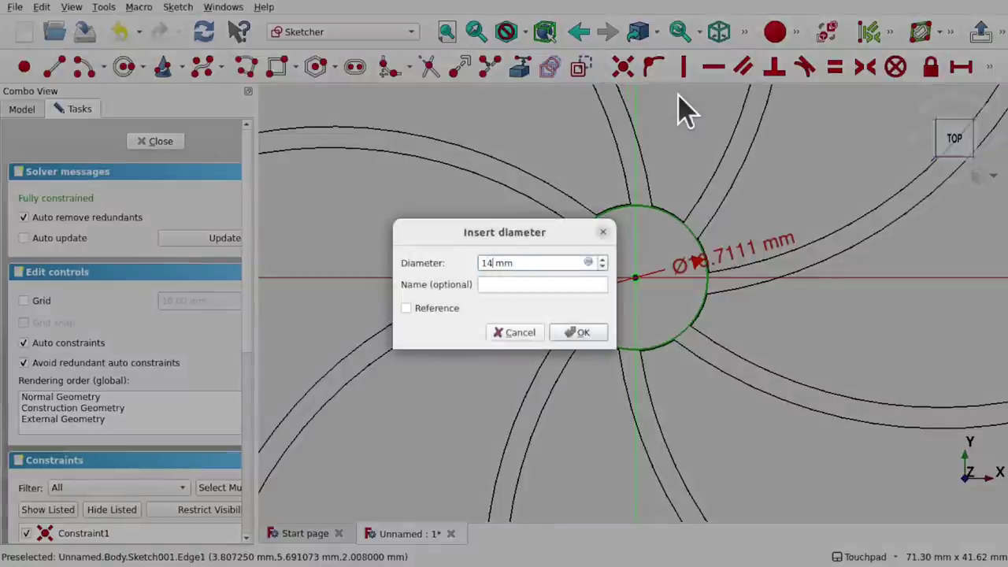
key("Return")
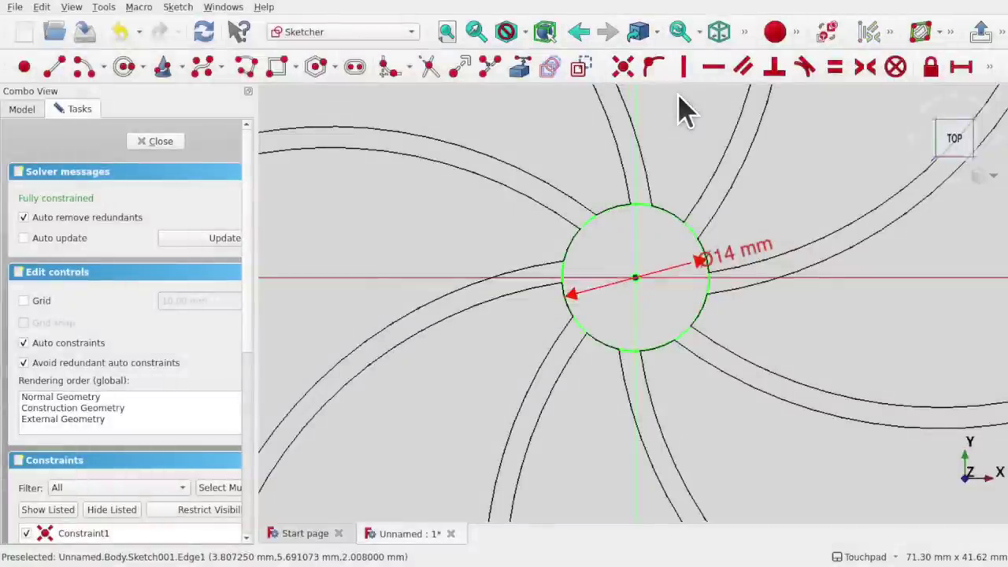
left_click(616, 220)
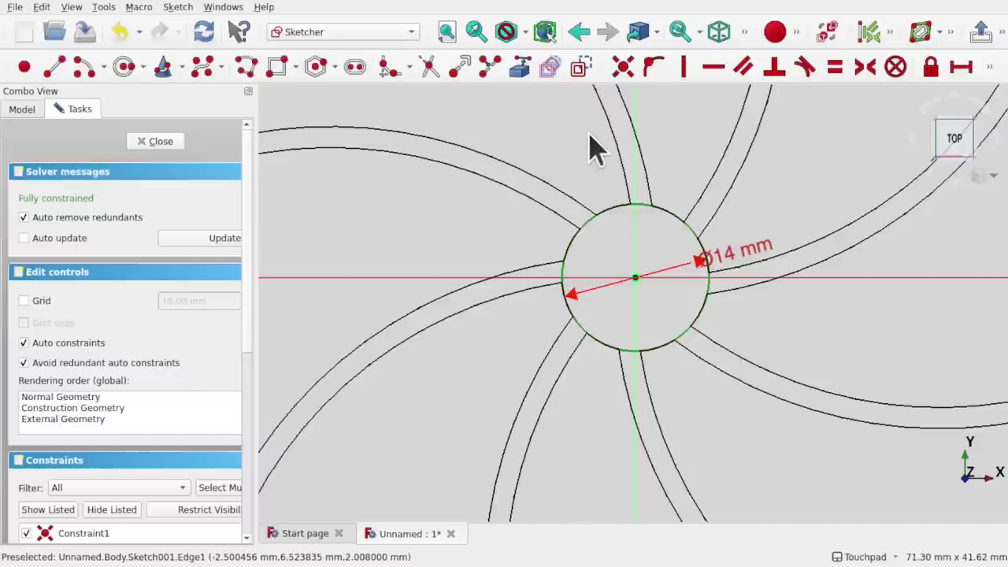
Convert the 14 mm hub circle to construction geometry and link the base disc's outer edge into the sketch as external geometry.
left_click(585, 71)
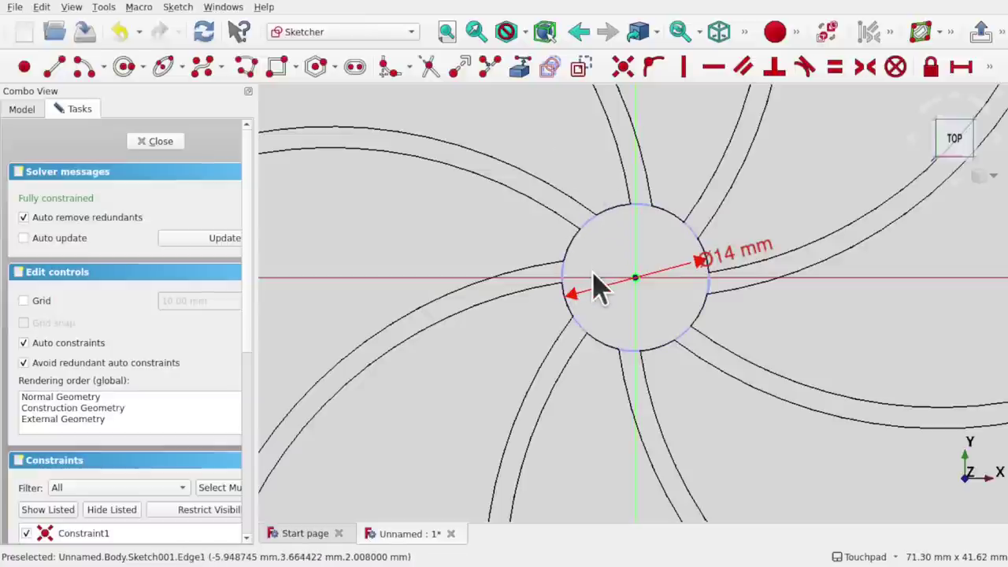
scroll(596, 289, "down", 4)
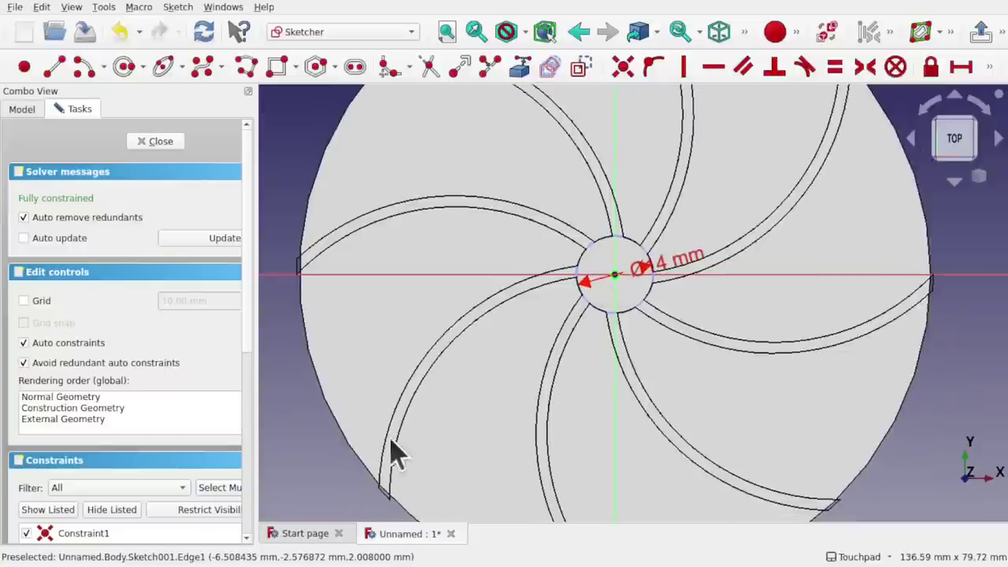
scroll(480, 372, "down", 3)
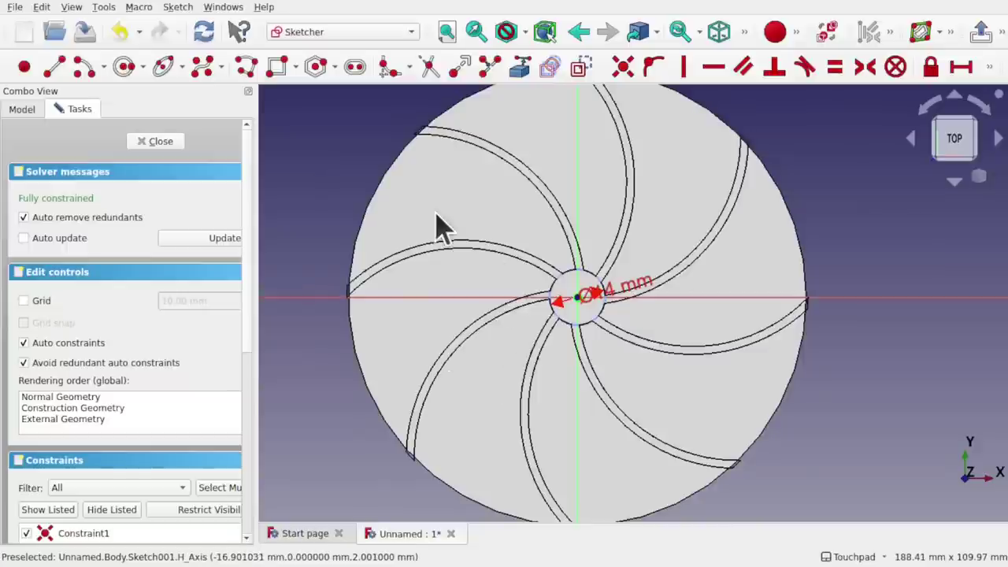
left_click(514, 72)
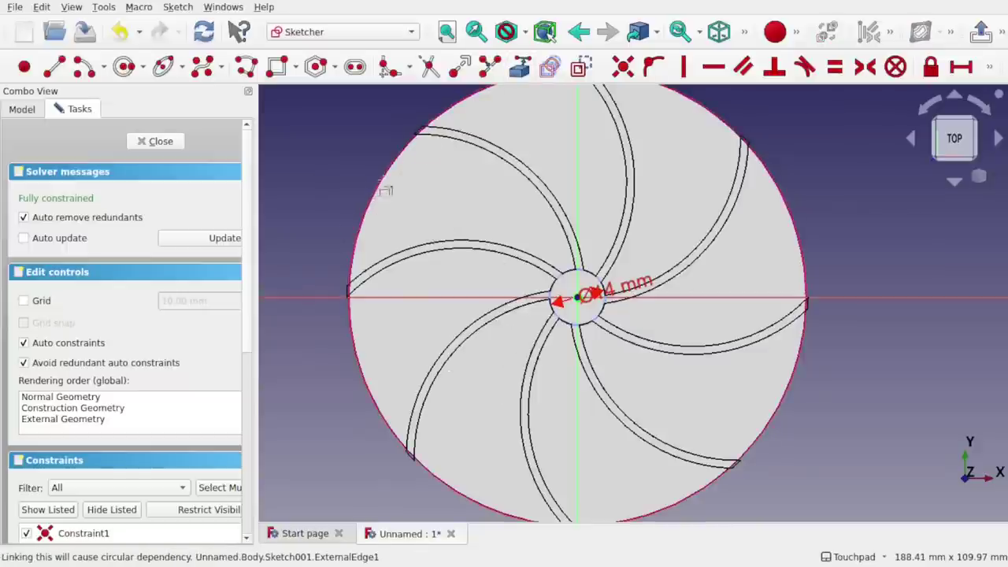
Start an arc by end points and rim point for tracing a curved blade edge outward from the hub circle.
scroll(547, 289, "up", 2)
scroll(547, 289, "down", 2)
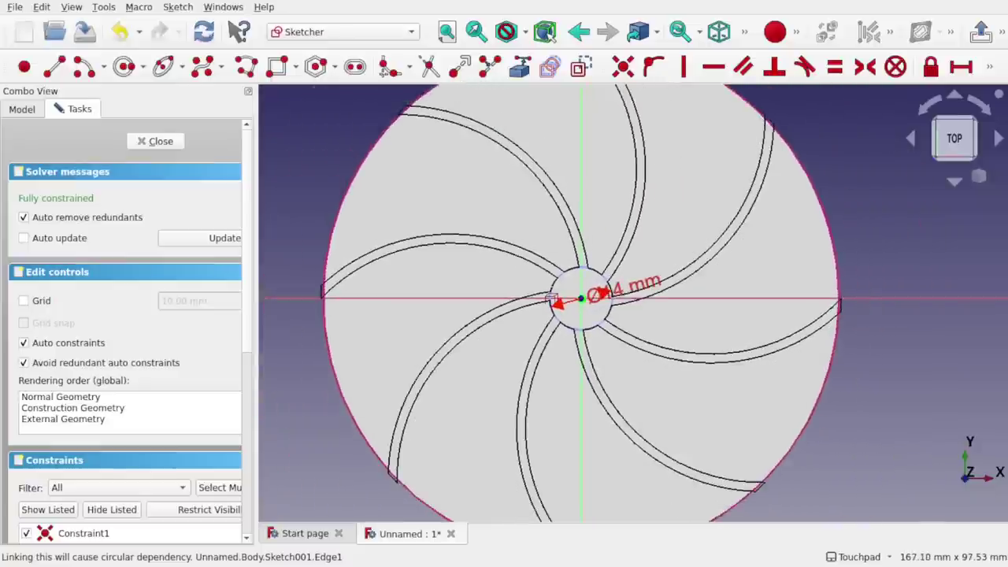
scroll(547, 289, "up", 1)
mouse_move(557, 396)
middle_mouse_down("shift")
mouse_move(510, 339)
mouse_move(509, 320)
mouse_move(528, 329)
middle_mouse_up("shift")
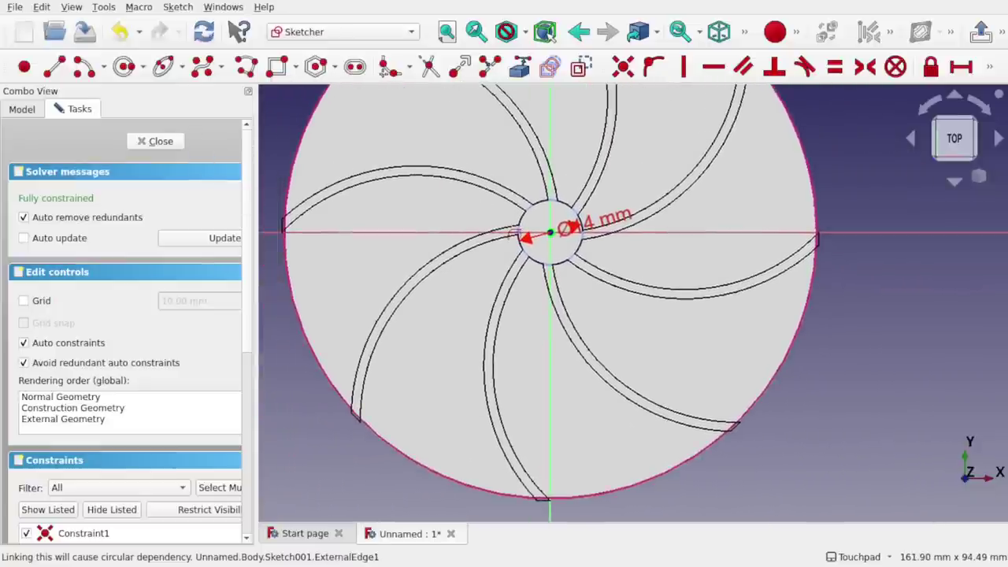
scroll(513, 234, "up", 8)
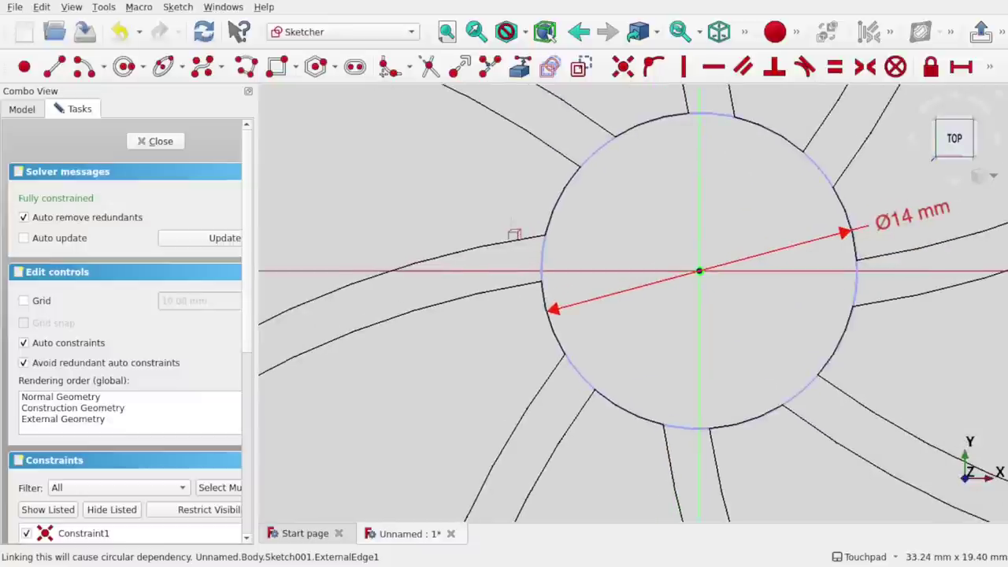
scroll(537, 233, "down", 7)
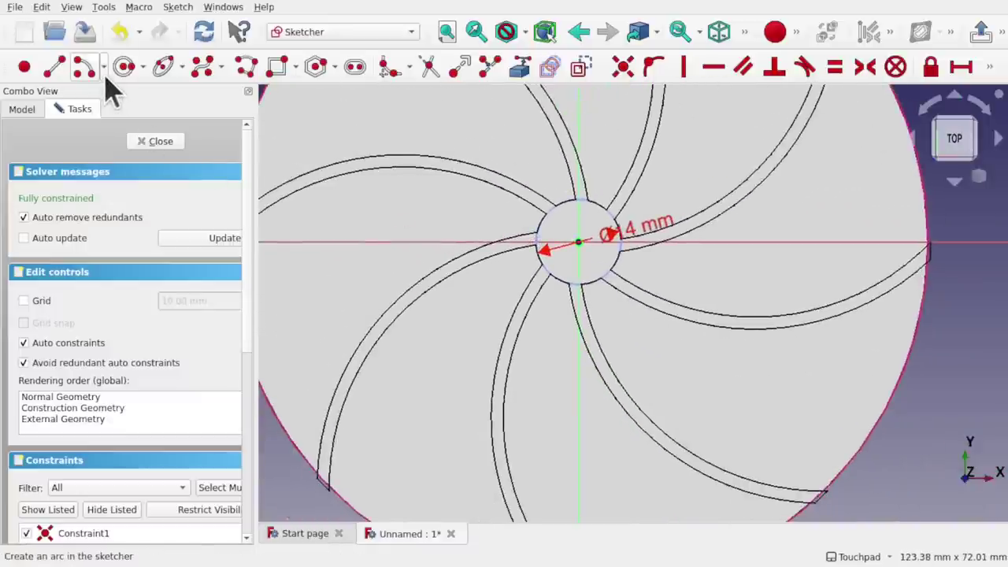
left_click(103, 68)
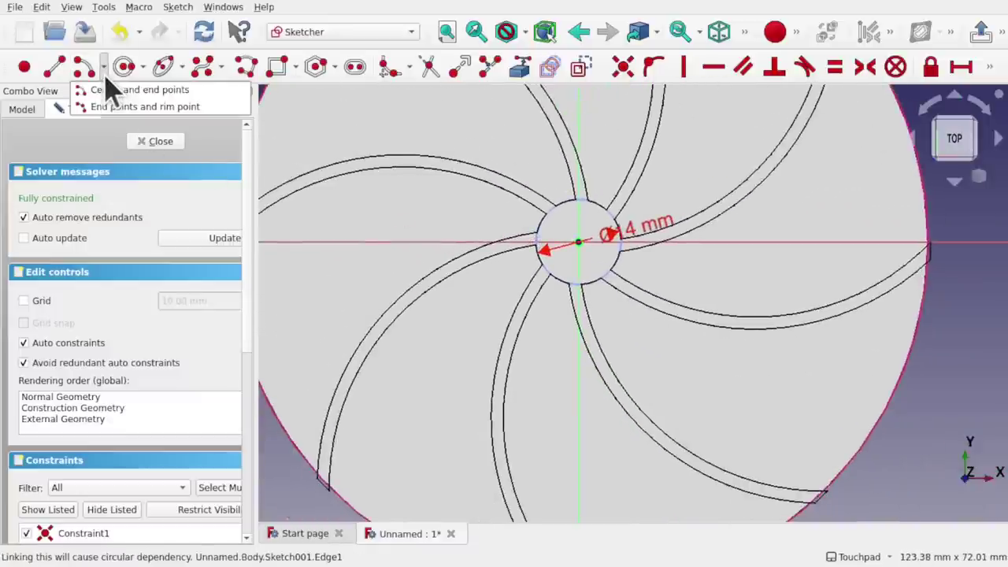
left_click(110, 118)
scroll(551, 275, "up", 4)
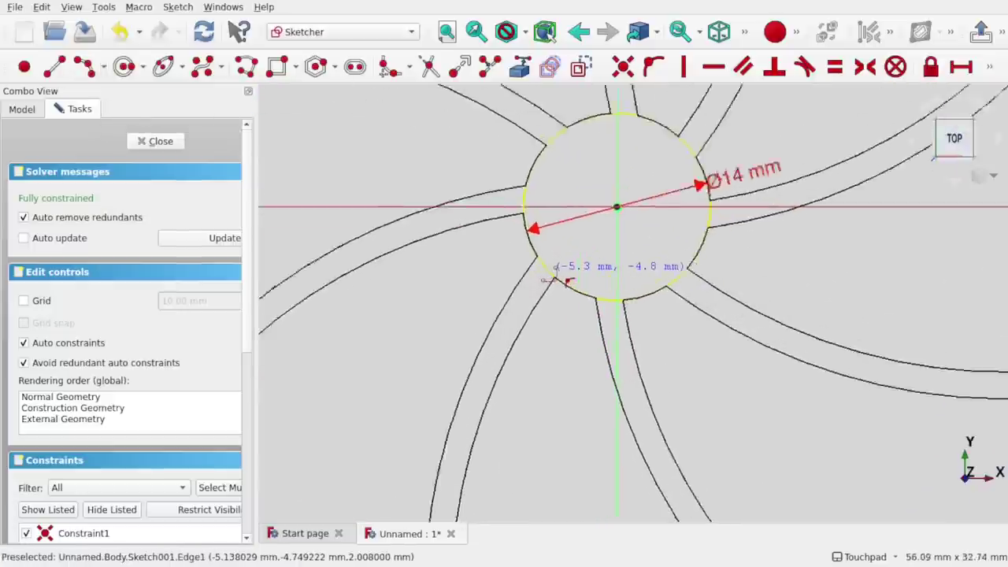
scroll(555, 280, "up", 3)
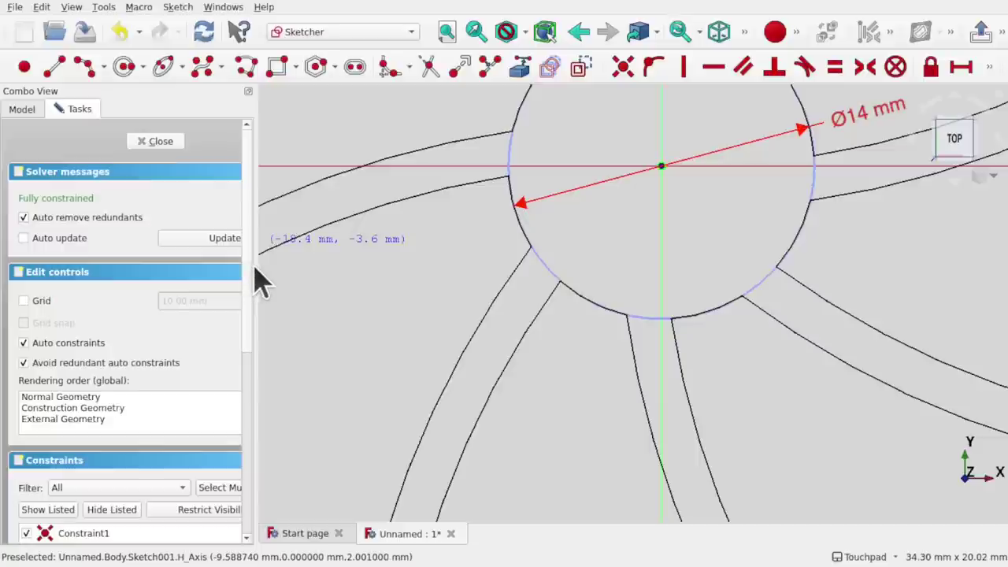
left_click_drag(259, 267, 383, 271)
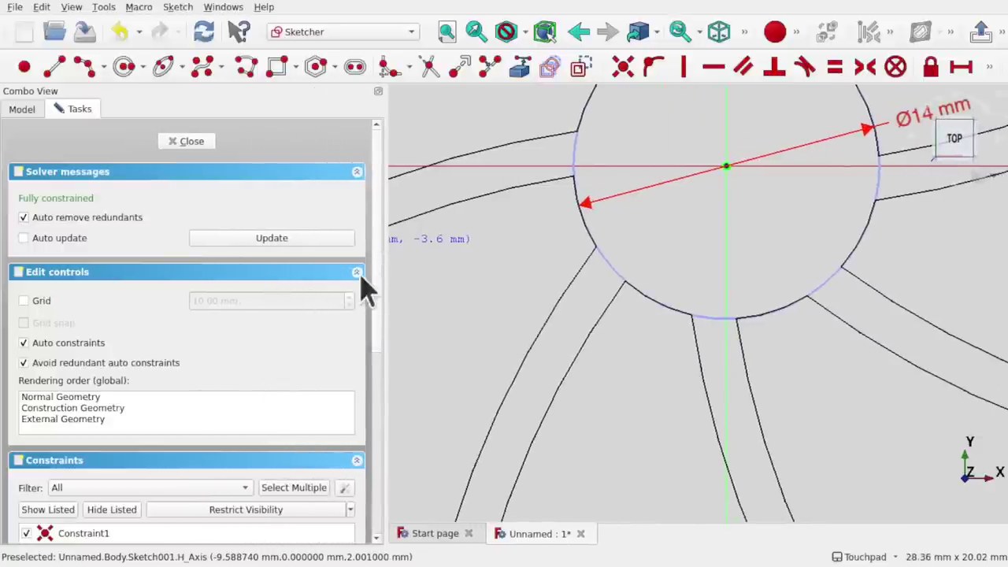
left_click_drag(384, 272, 253, 280)
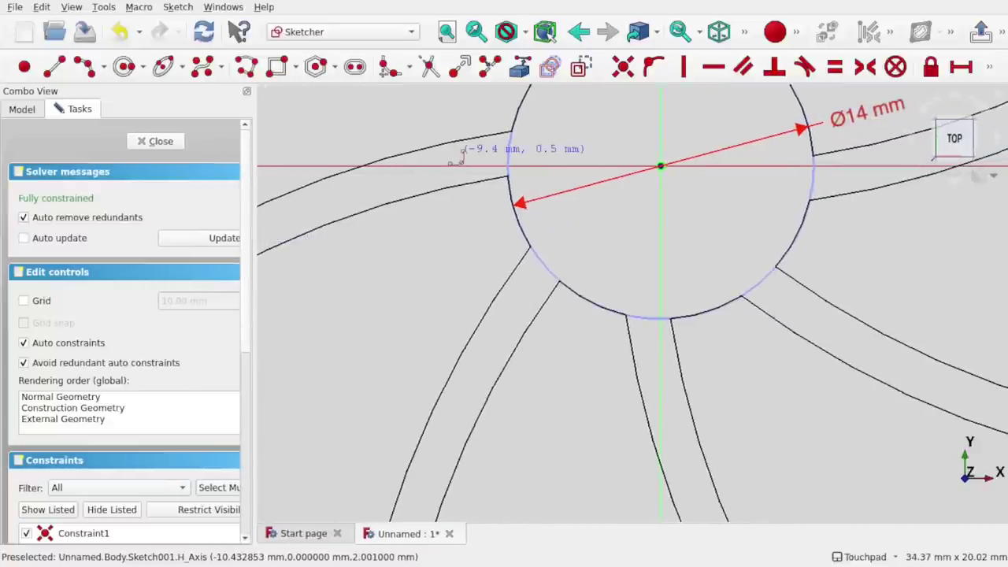
Draw a three-point arc along the outer edge of the left curved blade, from the 14 mm circle to the disc's rim.
scroll(426, 170, "down", 5)
mouse_move(426, 228)
middle_mouse_down("shift")
mouse_move(639, 230)
mouse_move(640, 216)
middle_mouse_up("shift")
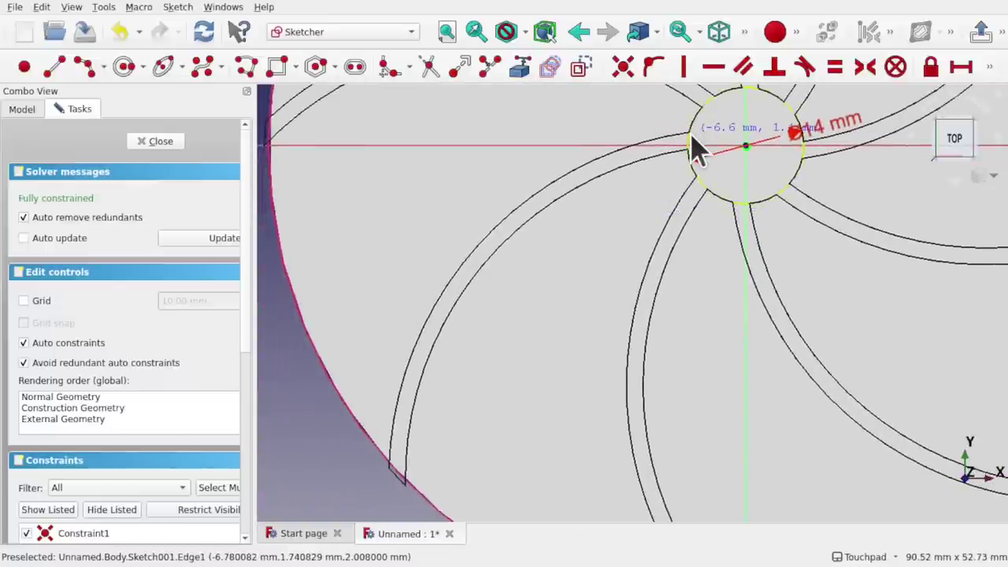
left_click(696, 152)
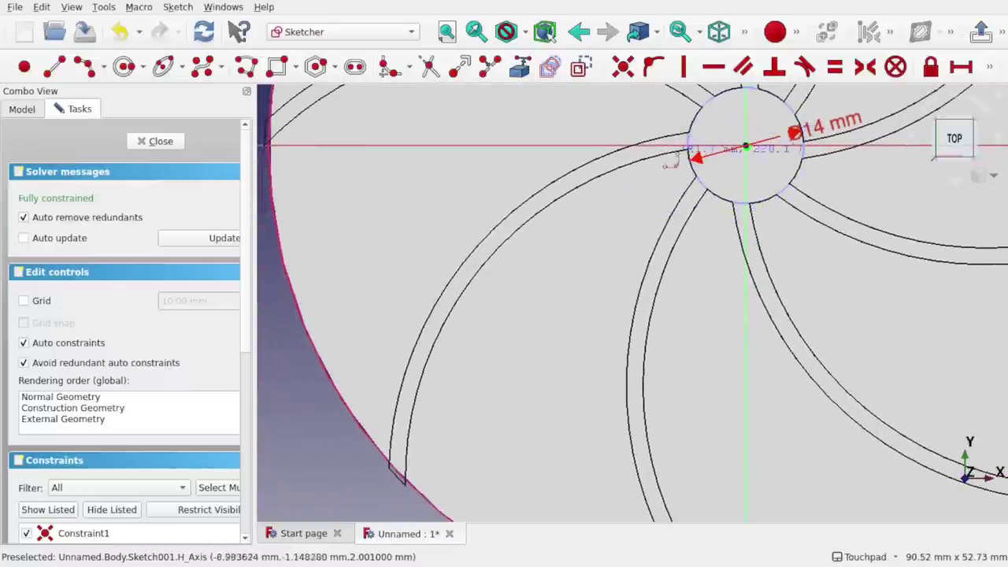
left_click(390, 466)
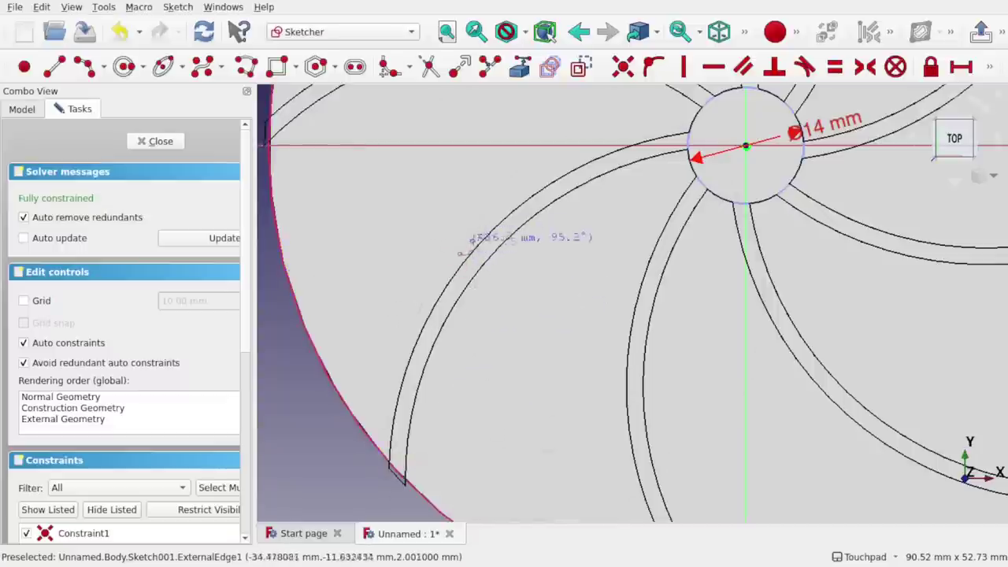
left_click(471, 254)
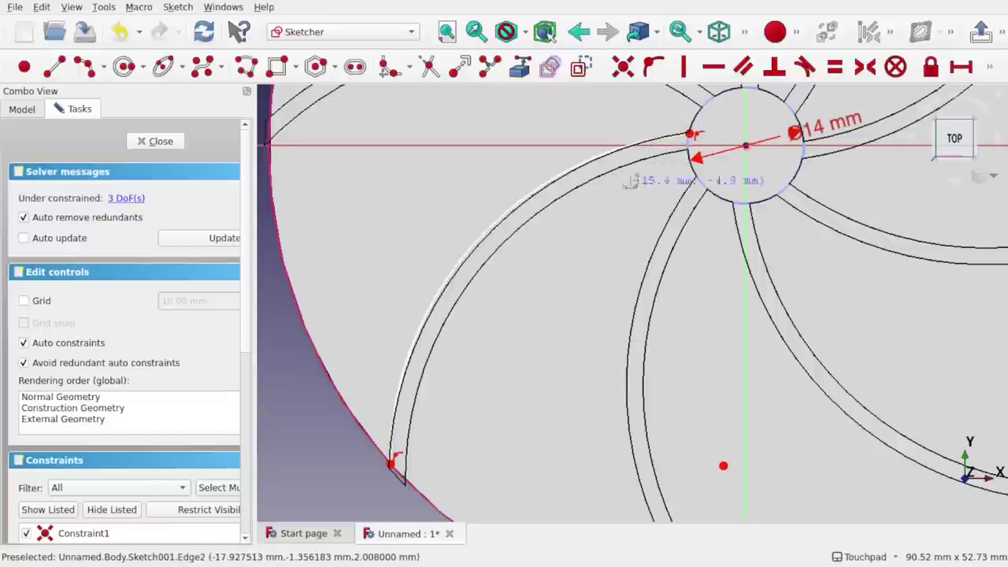
Draw a second arc along the inner edge of the same blade, from the 14 mm circle to the disc's rim.
scroll(652, 166, "up", 5)
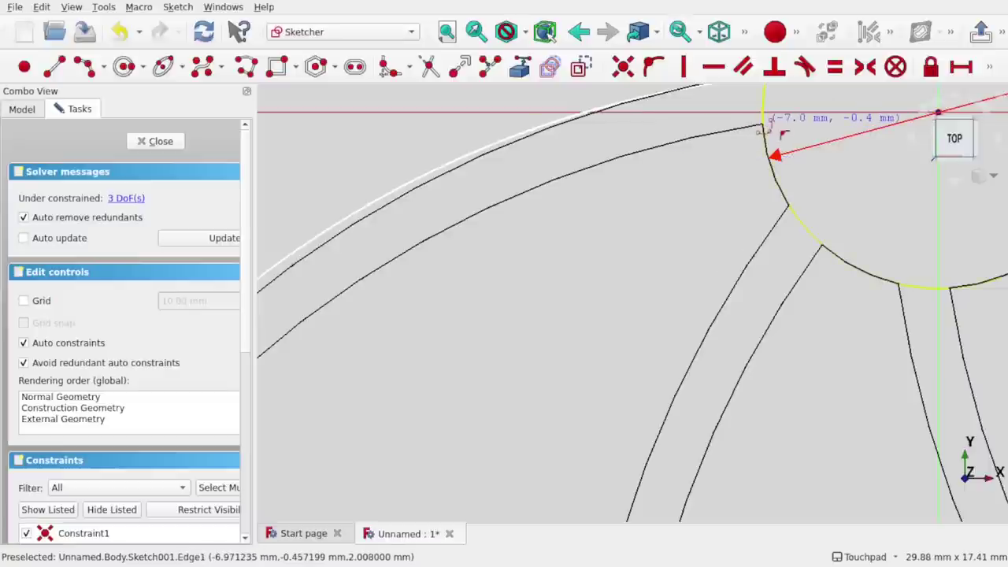
left_click(763, 128)
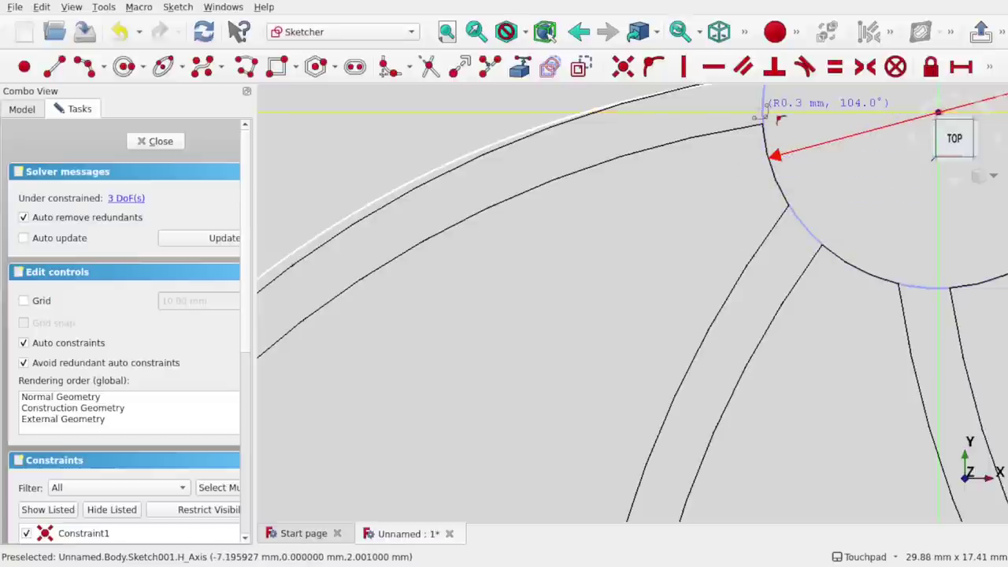
scroll(564, 279, "down", 7)
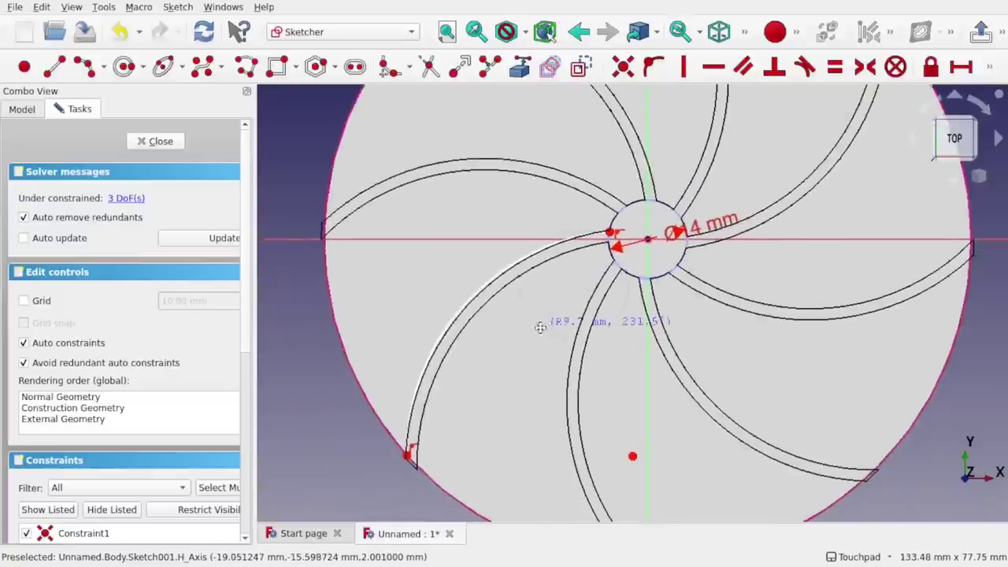
middle_click_drag(541, 328, 585, 211, "shift")
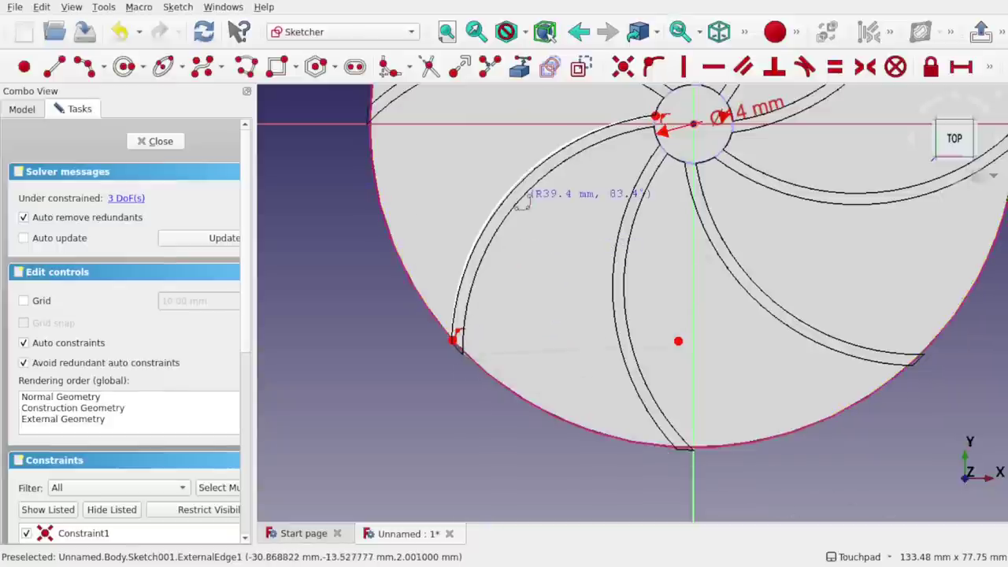
left_click(522, 199)
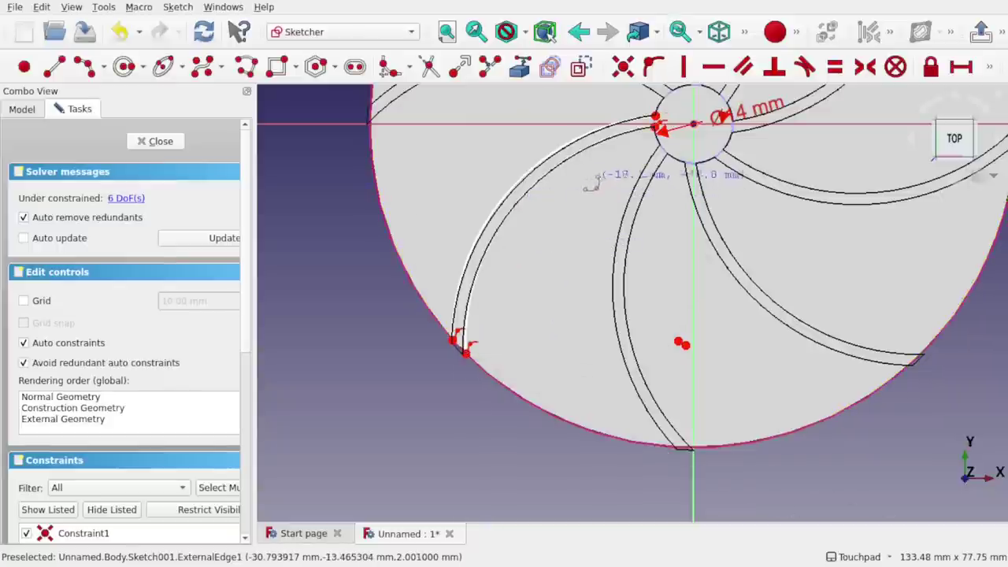
Pull the blade's outer-edge arc slightly outward, away from the existing blade edge.
scroll(591, 157, "up", 5)
scroll(583, 159, "up", 1)
scroll(582, 158, "down", 3)
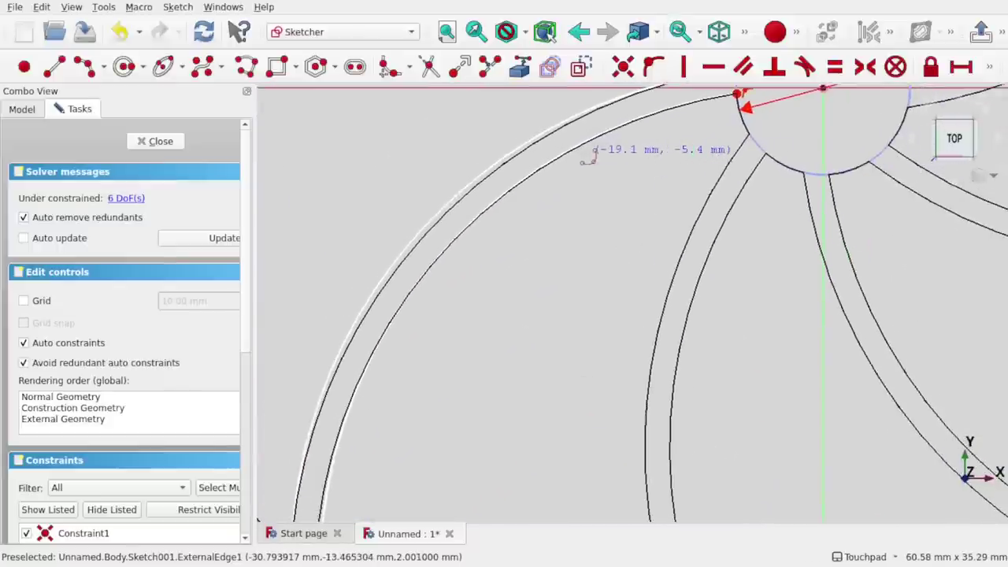
middle_click_drag(673, 162, 602, 265)
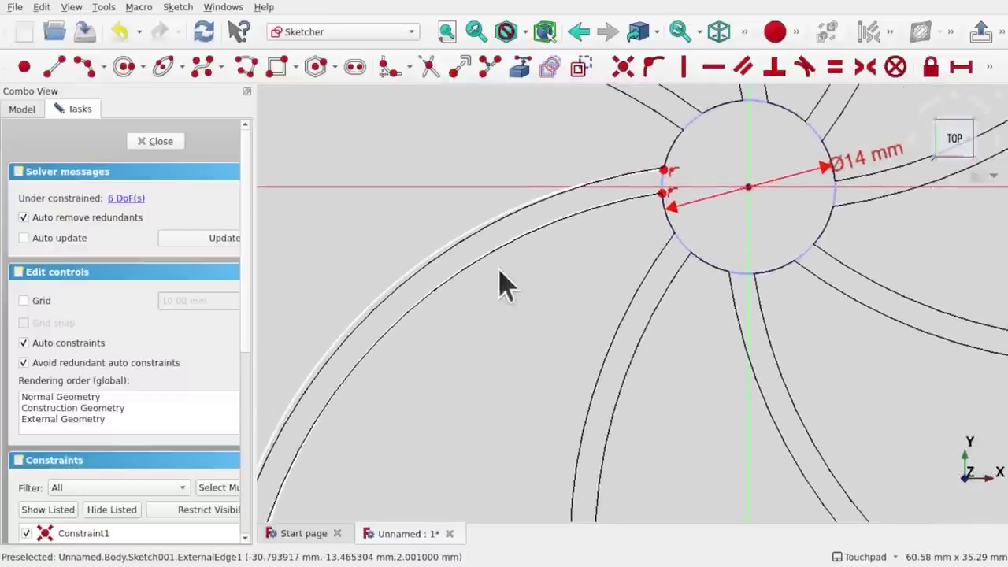
left_click_drag(461, 252, 436, 255)
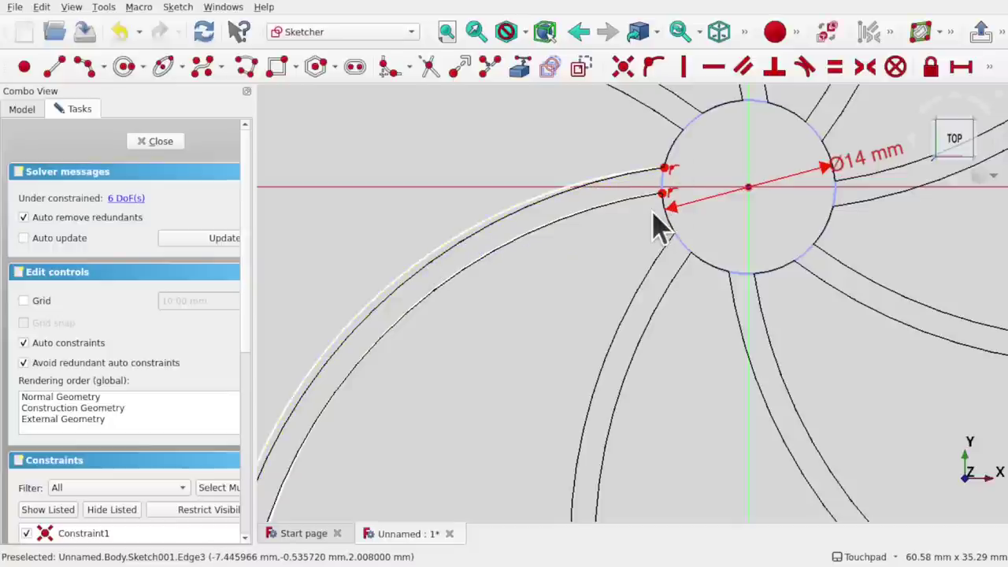
Draw a short arc joining the hub-side endpoints of the two blade arcs.
left_click(86, 69)
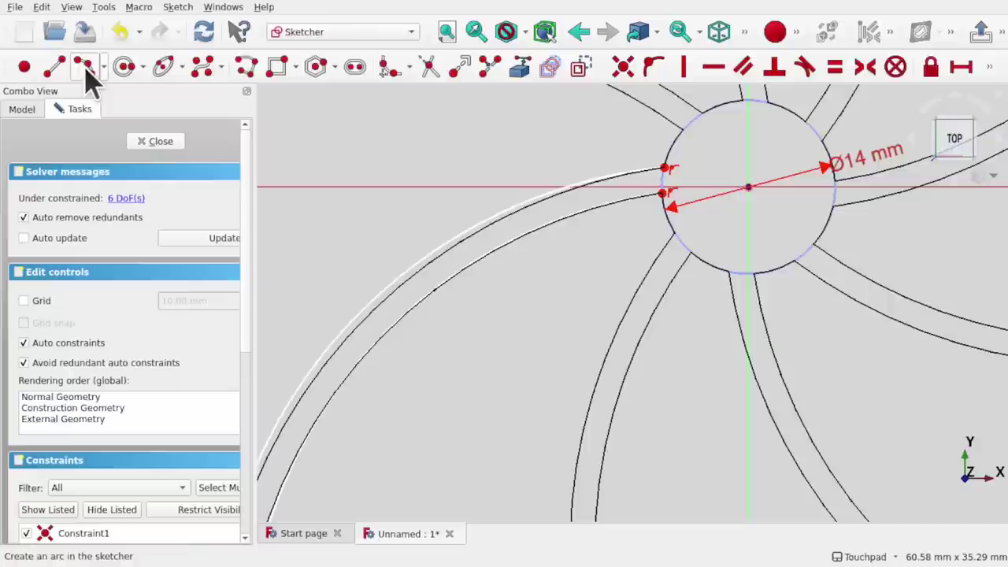
left_click(665, 169)
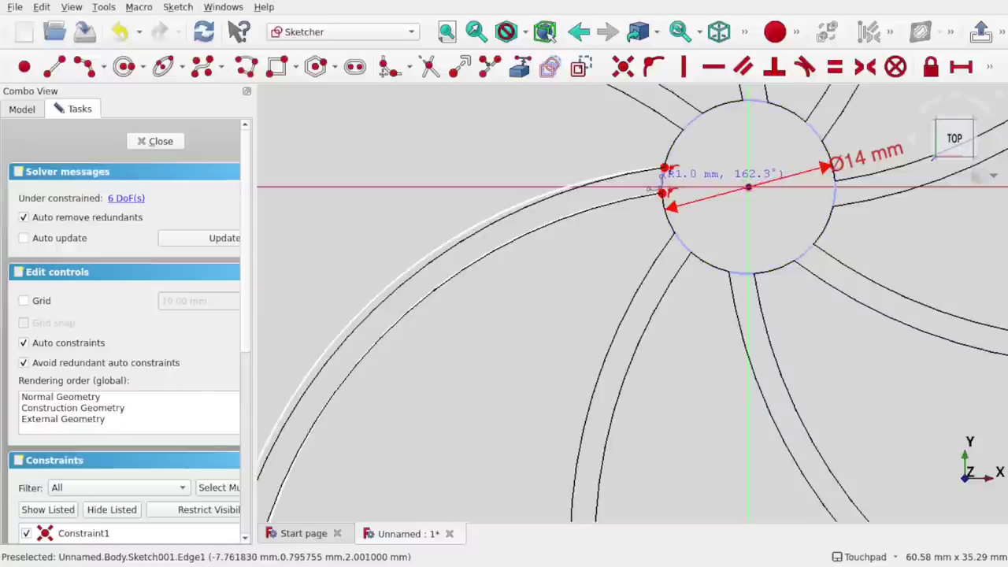
scroll(659, 181, "up", 5)
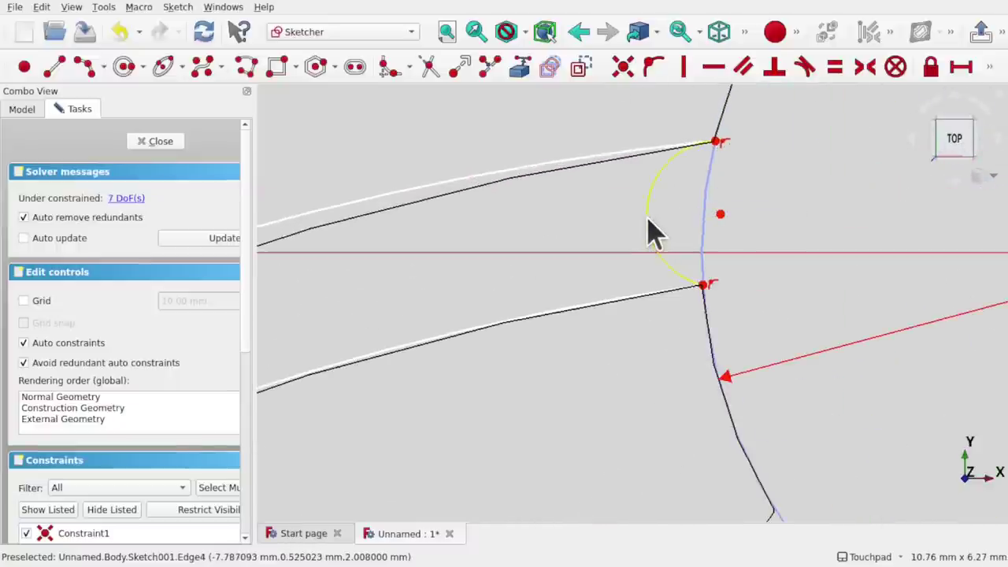
Try a tangent constraint between the short hub arc and the 14 mm circle, and undo it.
left_click(650, 234)
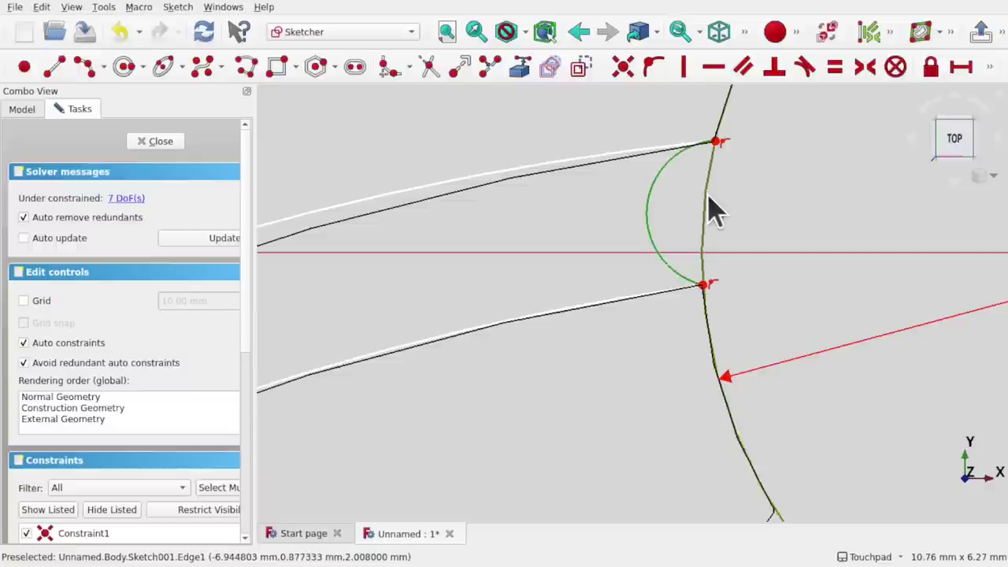
left_click(802, 67)
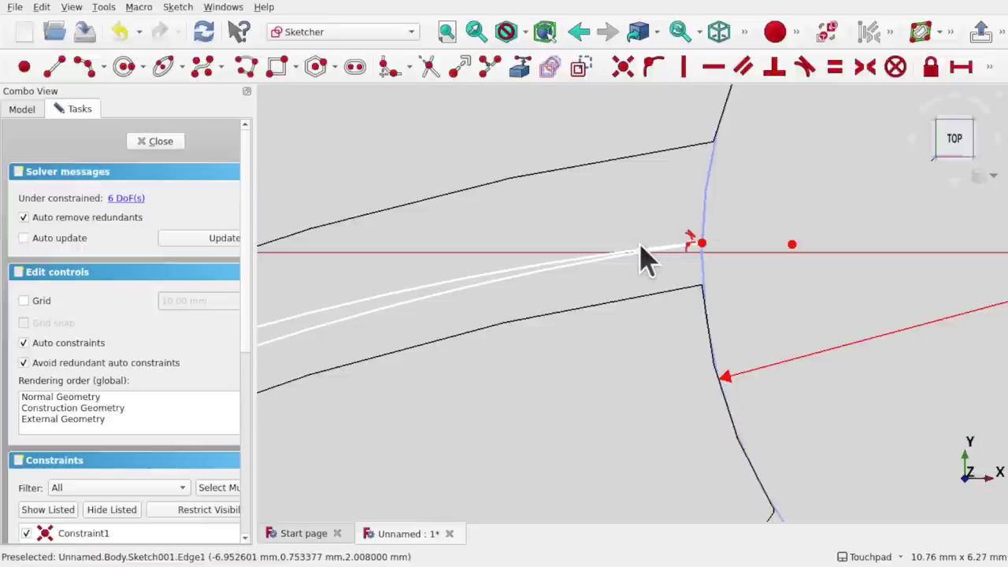
key("ctrl+z")
mouse_move(651, 236)
left_mouse_down()
mouse_move(697, 232)
mouse_move(636, 218)
mouse_move(710, 228)
mouse_move(666, 236)
mouse_move(701, 281)
left_mouse_up()
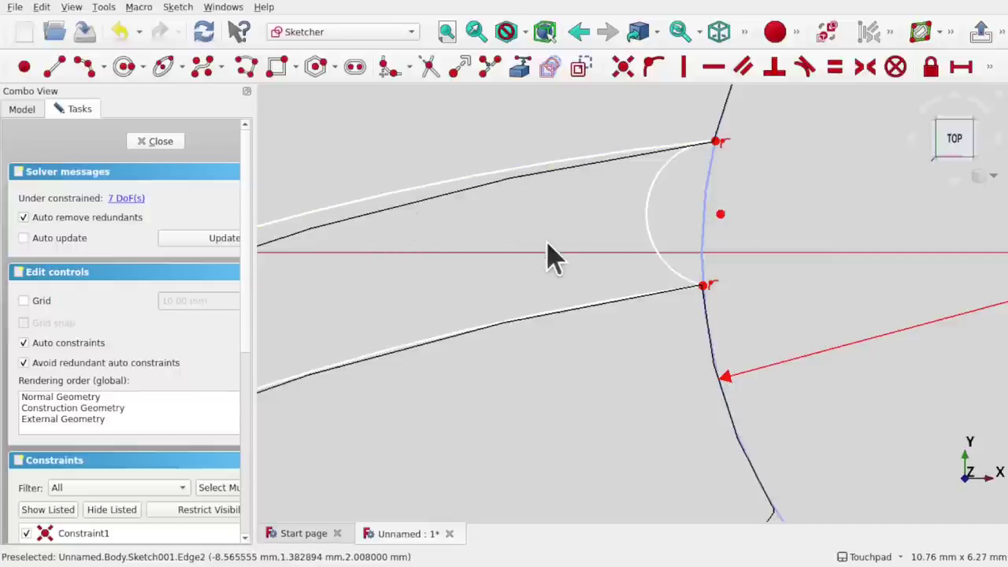
Constrain the distance between the two endpoints of the short hub arc to 2.08 mm.
left_click(703, 285)
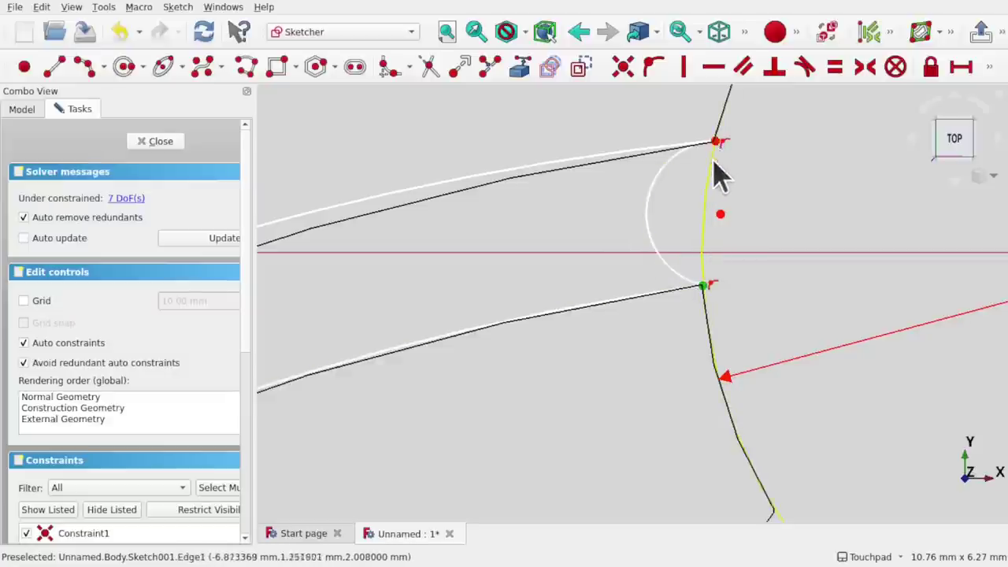
left_click(716, 142)
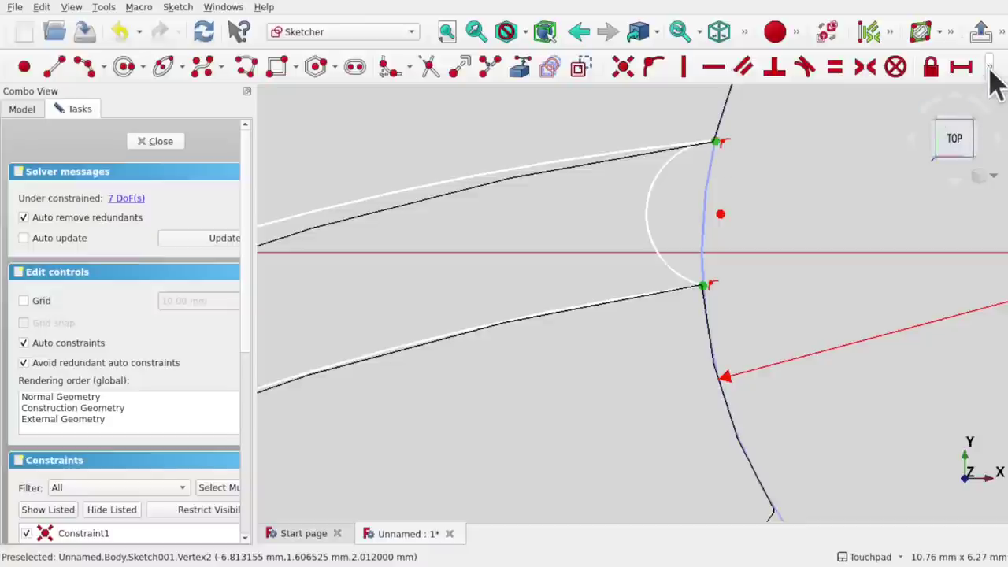
left_click(990, 66)
left_click(653, 95)
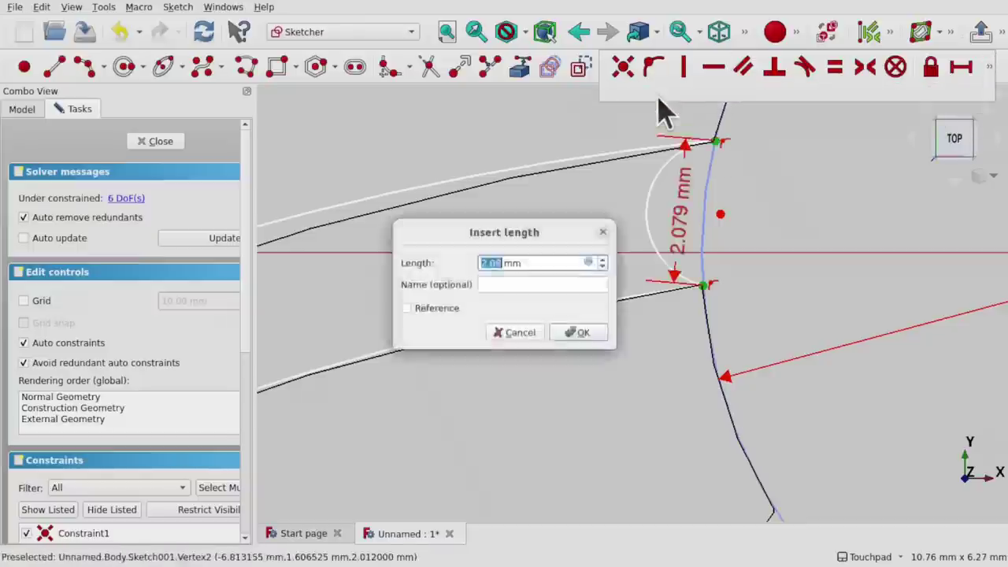
left_click(582, 334)
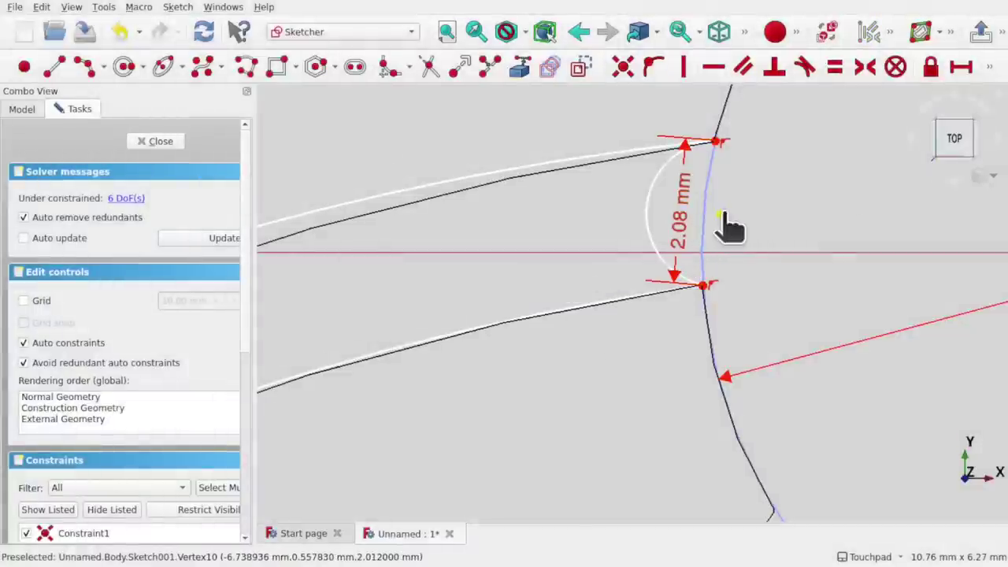
Flatten the short hub arc by moving its centre into the hub, make it tangent to the 14 mm circle, and realign its upper endpoint.
left_click_drag(719, 214, 915, 233)
left_click(709, 235)
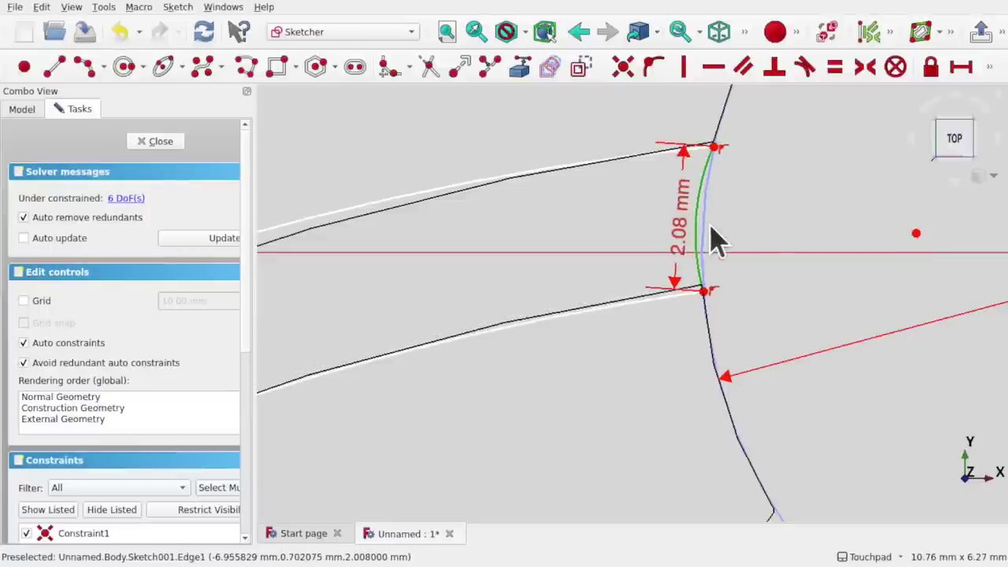
left_click(711, 240)
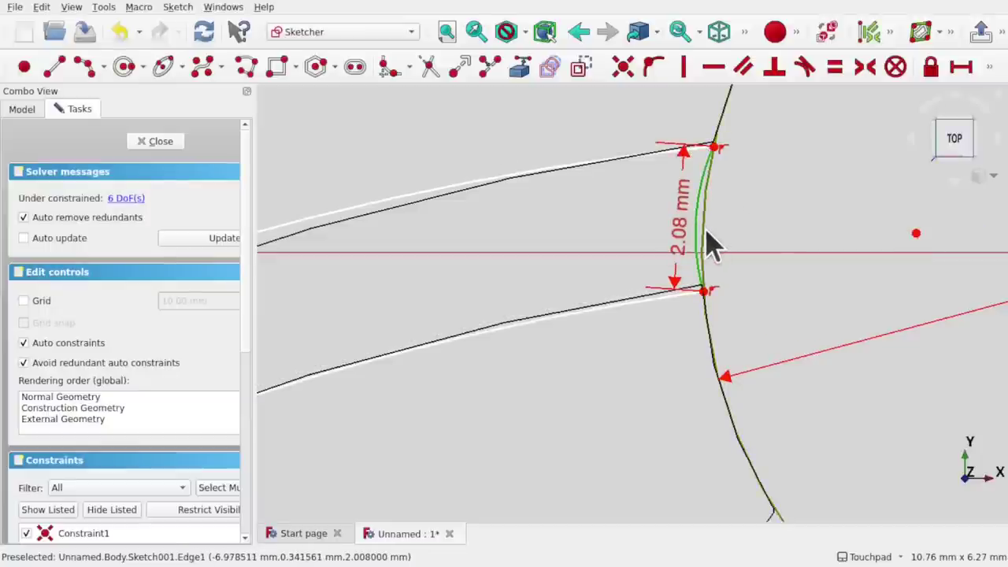
left_click(805, 68)
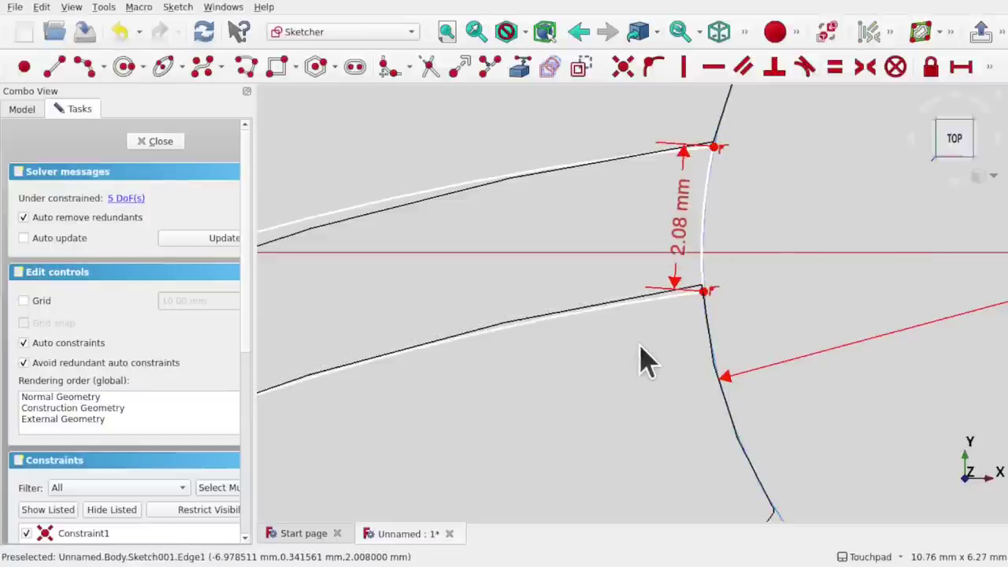
left_click_drag(715, 153, 719, 153)
Draw a short arc joining the rim-side endpoints of the two blade arcs.
scroll(774, 213, "down", 3)
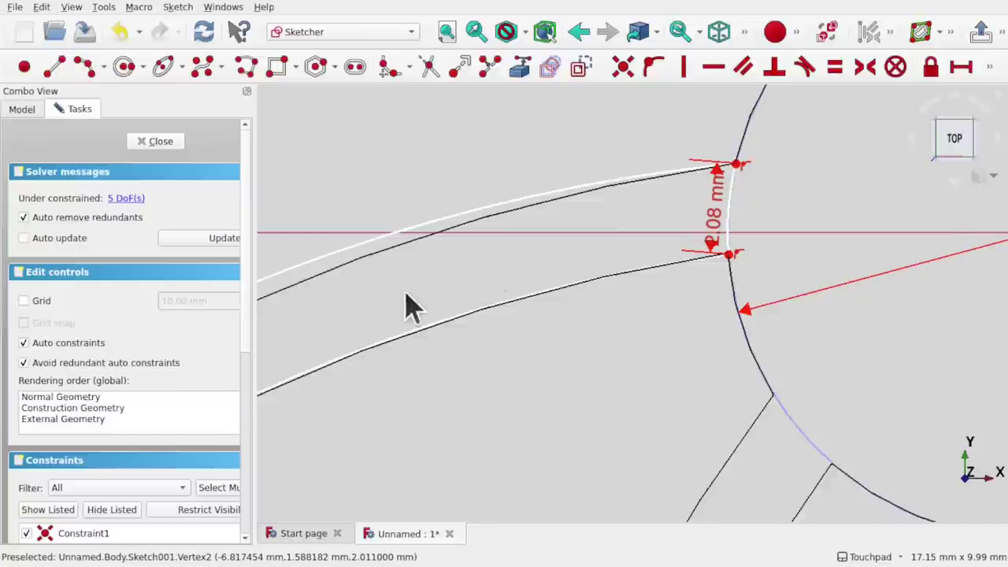
mouse_move(404, 291)
middle_mouse_down("shift")
mouse_move(553, 280)
mouse_move(411, 309)
mouse_move(610, 198)
mouse_move(703, 164)
middle_mouse_up("shift")
middle_click_drag(257, 389, 630, 148, "shift")
mouse_move(398, 373)
middle_mouse_down("shift")
mouse_move(454, 288)
mouse_move(562, 211)
middle_mouse_up("shift")
scroll(562, 211, "down", 6)
middle_click_drag(483, 414, 481, 174, "shift")
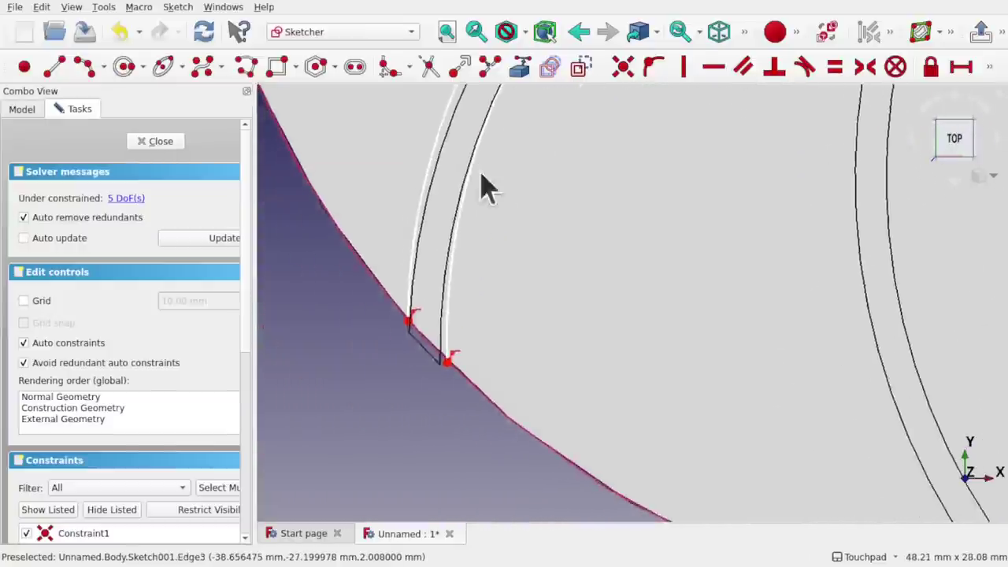
scroll(440, 354, "up", 5)
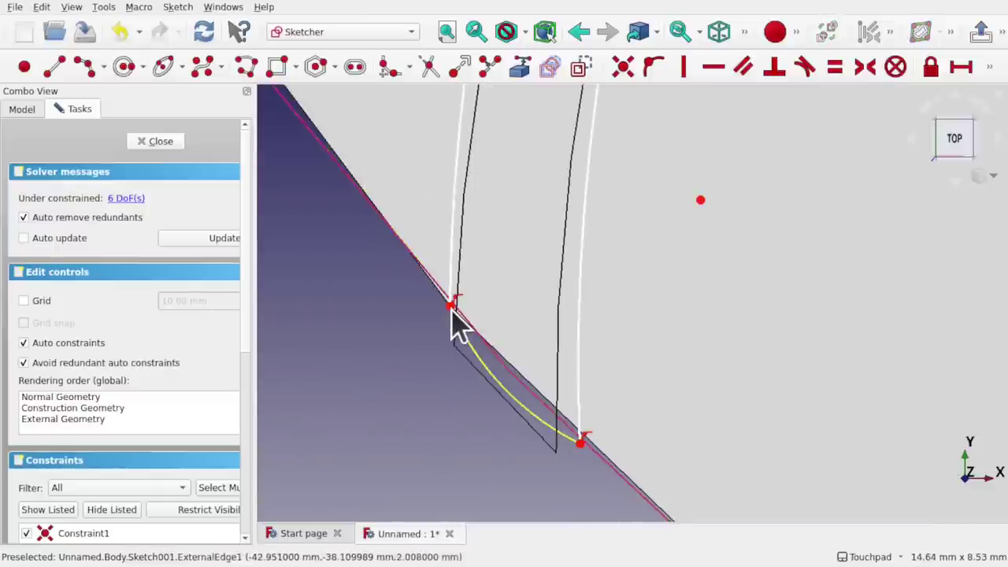
Slide the two rim endpoints along the rim to meet the blade's edges, and select both endpoints.
left_click(451, 306)
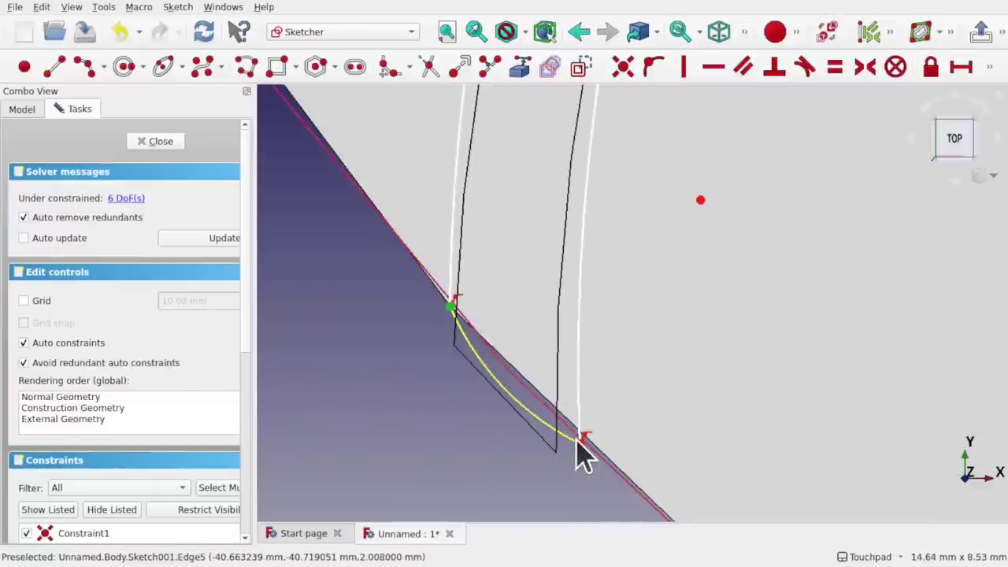
left_click(612, 401)
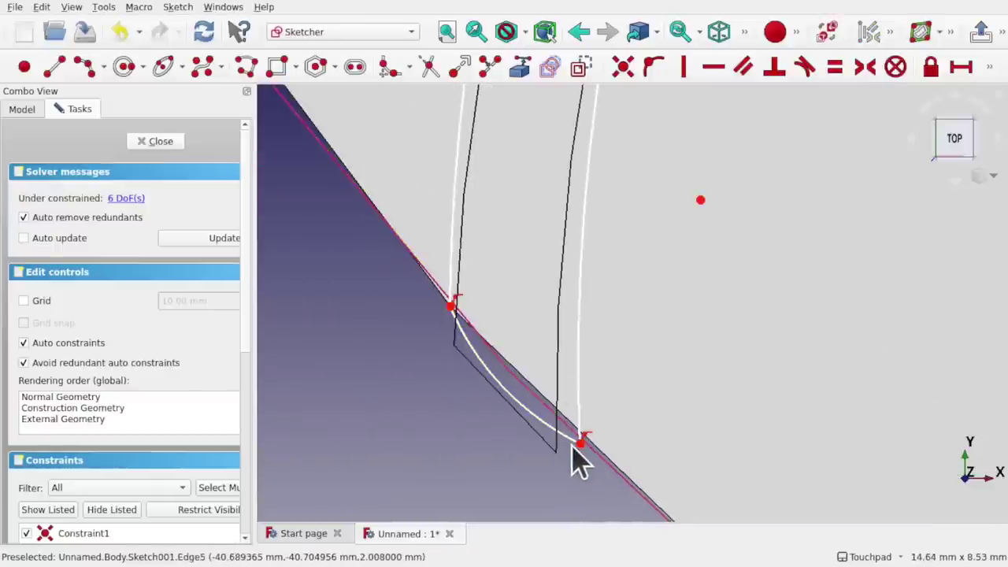
left_click_drag(578, 445, 556, 419)
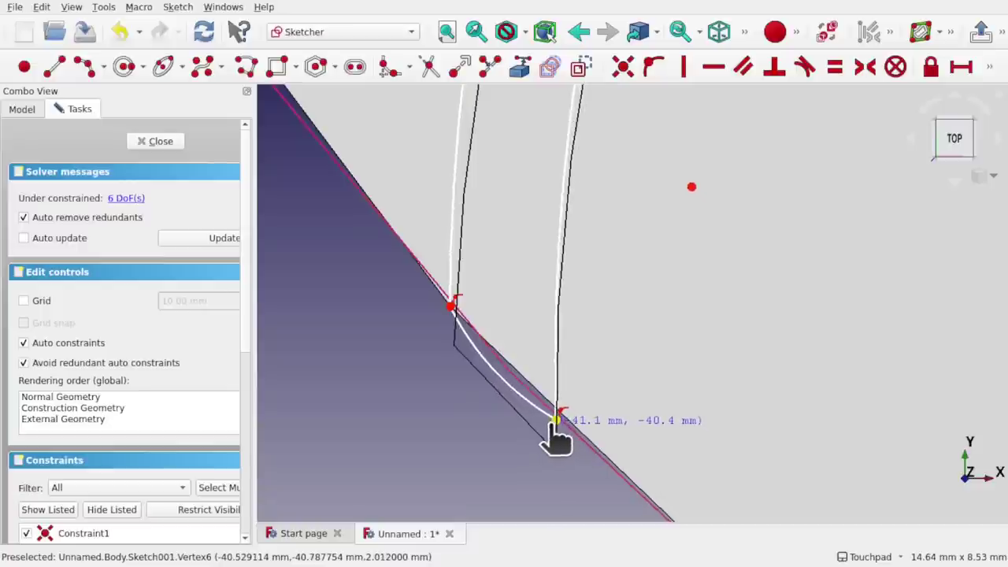
left_click_drag(453, 307, 460, 317)
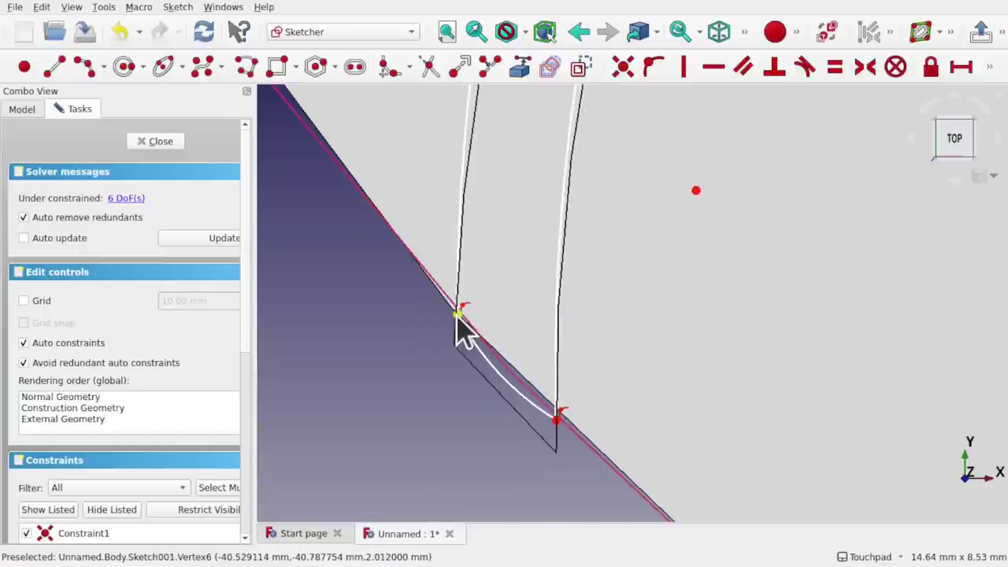
left_click(555, 418)
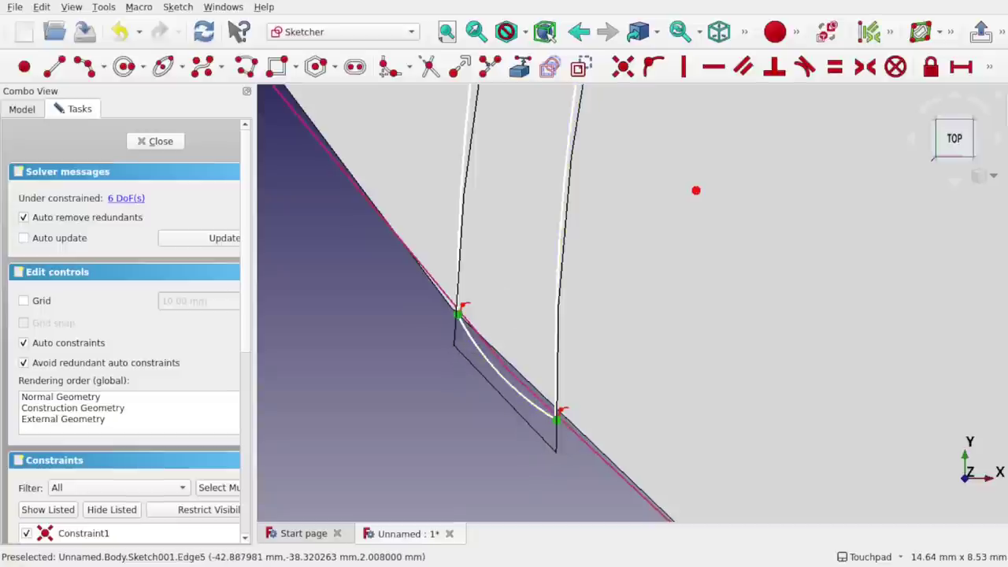
Constrain the distance between the two rim endpoints of the blade profile to 2.81 mm.
left_click(991, 69)
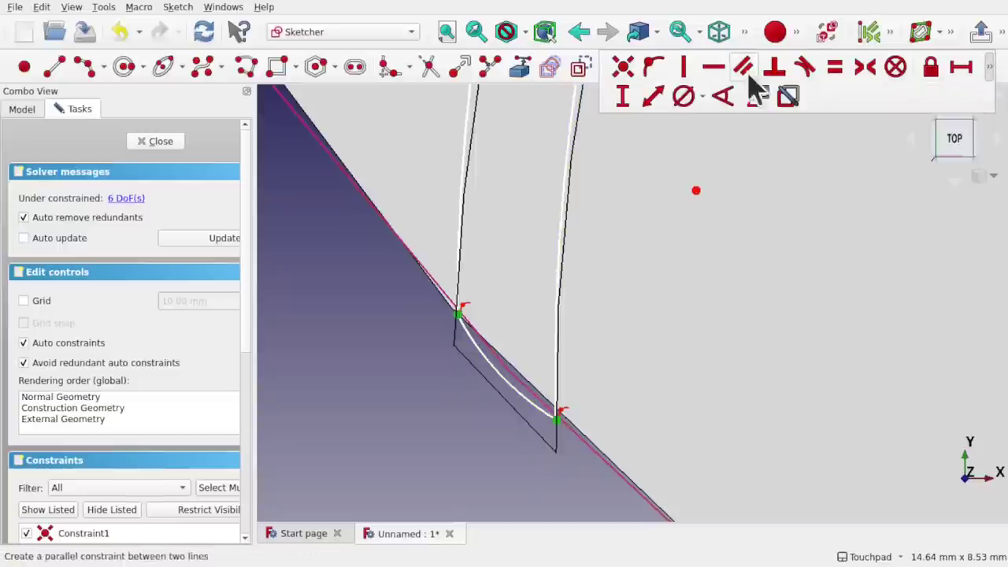
left_click(654, 96)
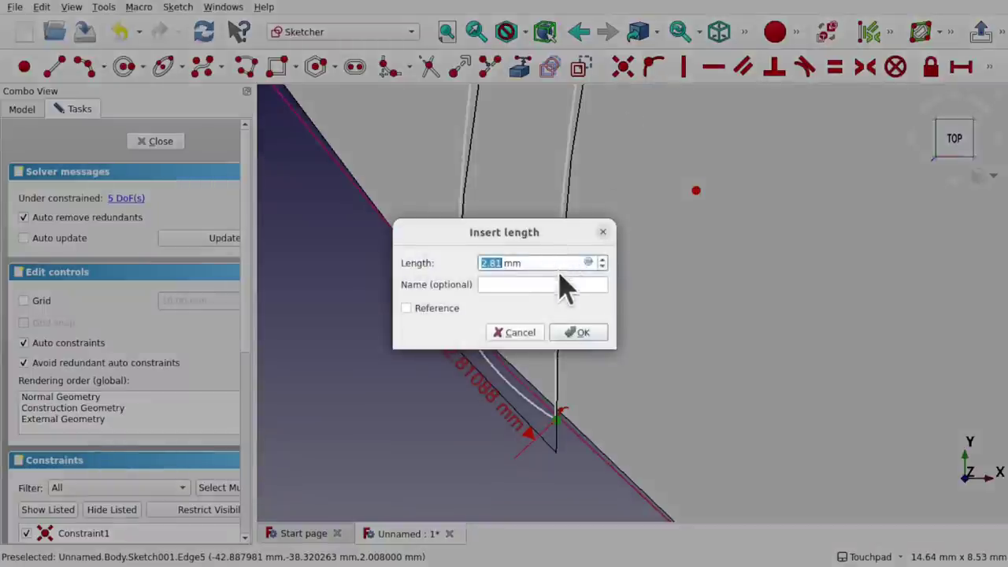
left_click(579, 332)
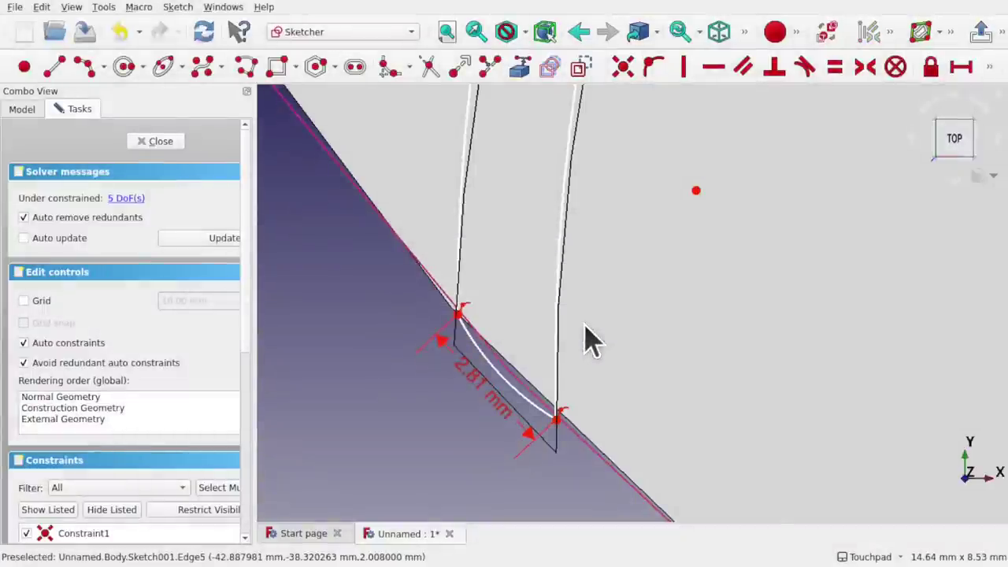
Make the short outer arc of the blade profile tangent to the disc's rim edge.
left_click(516, 397)
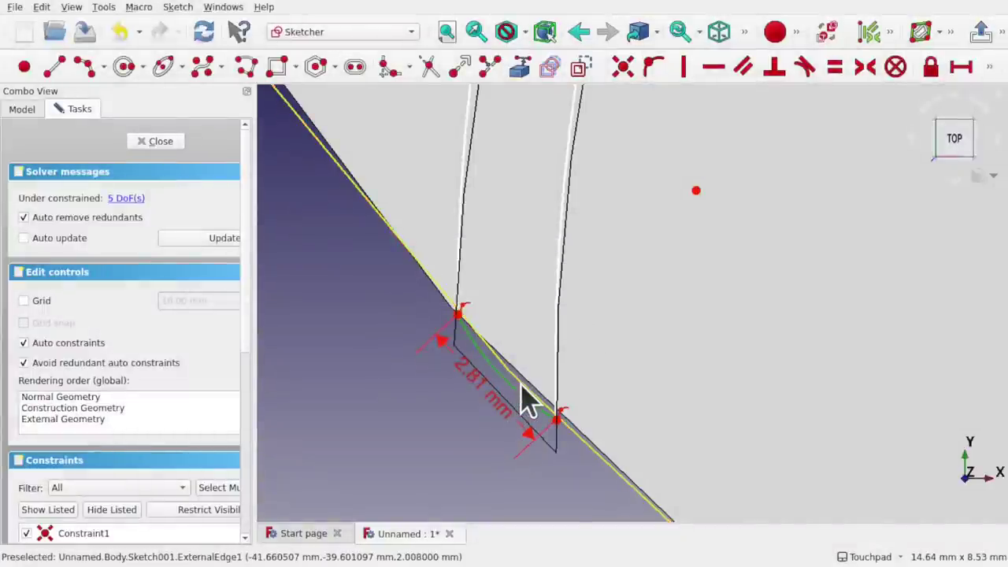
left_click(522, 401)
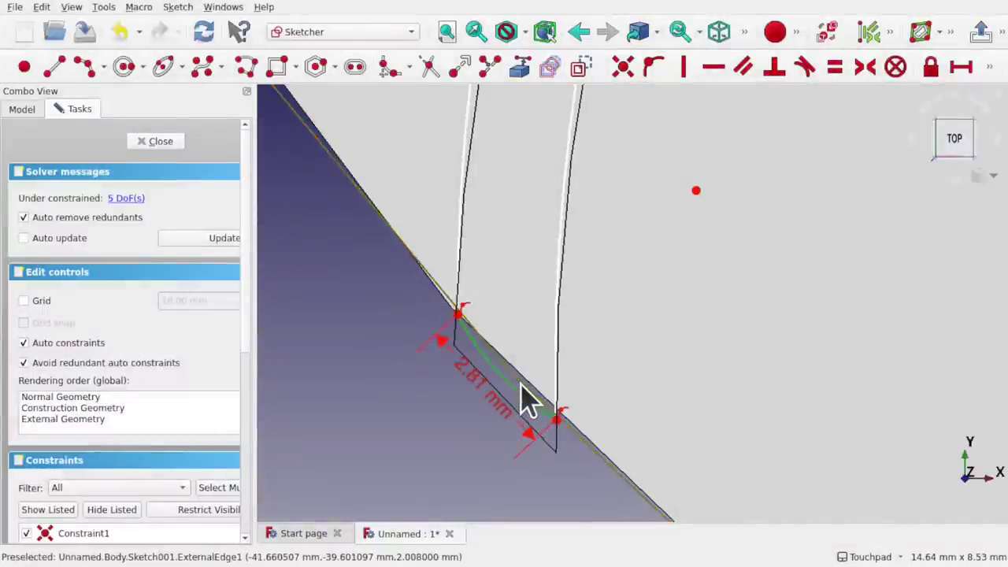
left_click(804, 68)
scroll(519, 394, "up", 4)
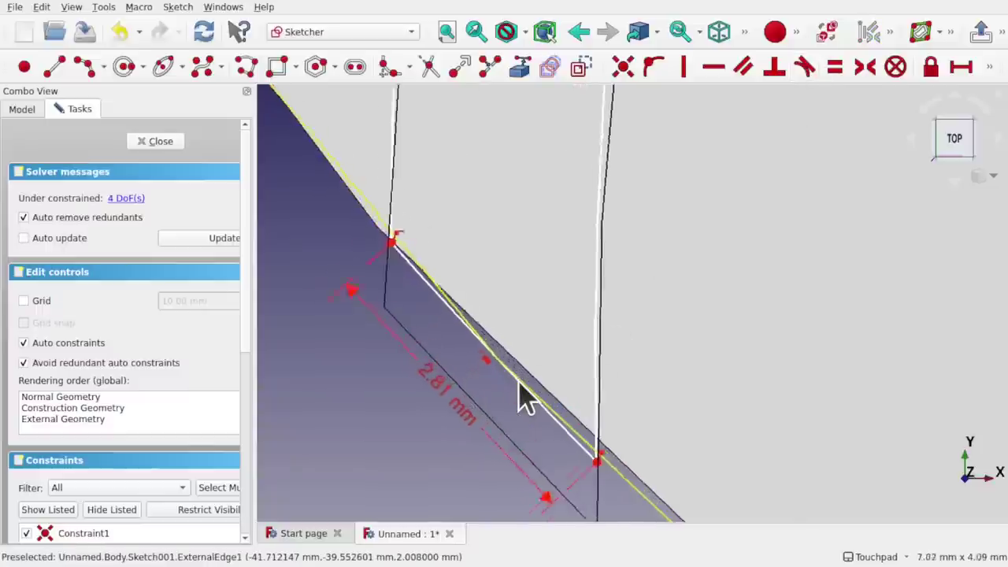
scroll(520, 393, "down", 5)
scroll(520, 394, "up", 1)
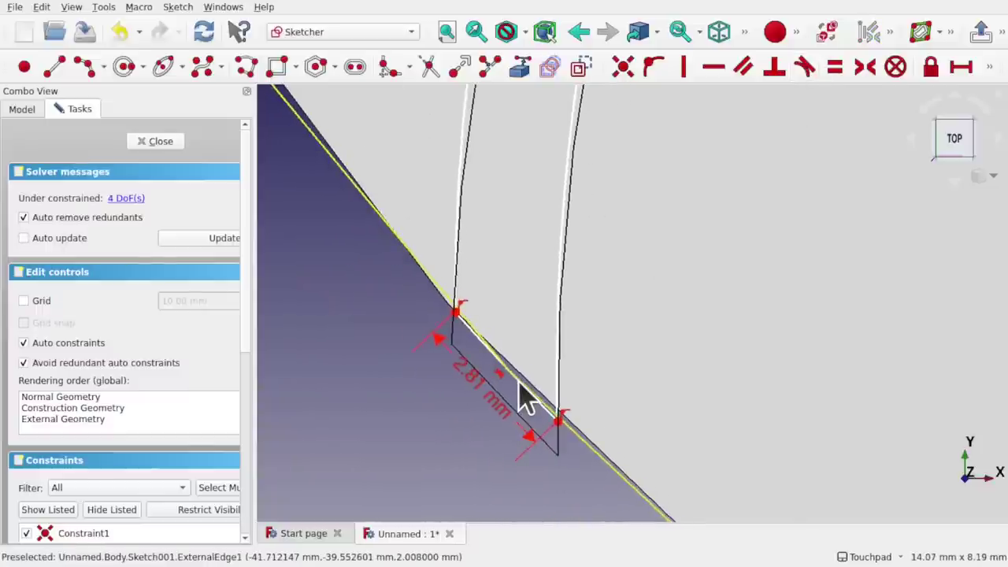
scroll(523, 396, "down", 5)
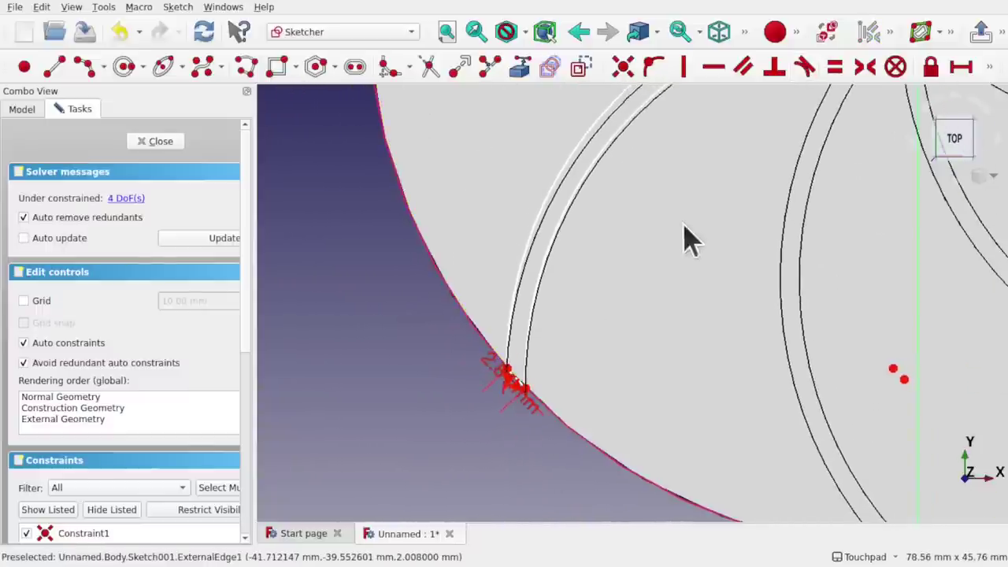
Adjust the curvature of the long blade arcs and slide the blade's rim end along the disc edge to match the section outline.
mouse_move(717, 213)
middle_mouse_down("shift")
mouse_move(703, 271)
mouse_move(651, 366)
middle_mouse_up("shift")
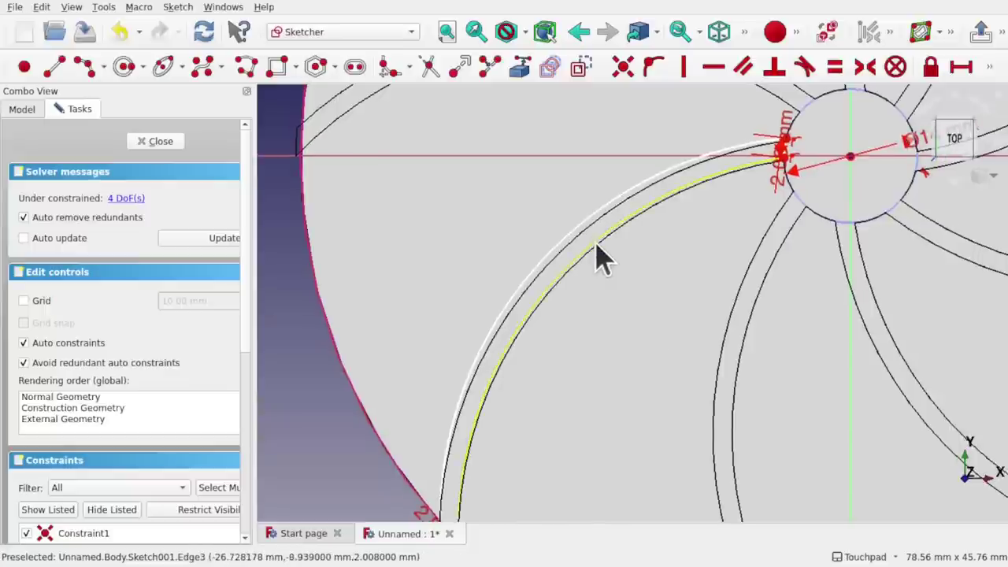
mouse_move(596, 256)
left_mouse_down()
mouse_move(604, 260)
mouse_move(603, 244)
left_mouse_up()
scroll(580, 367, "down", 2)
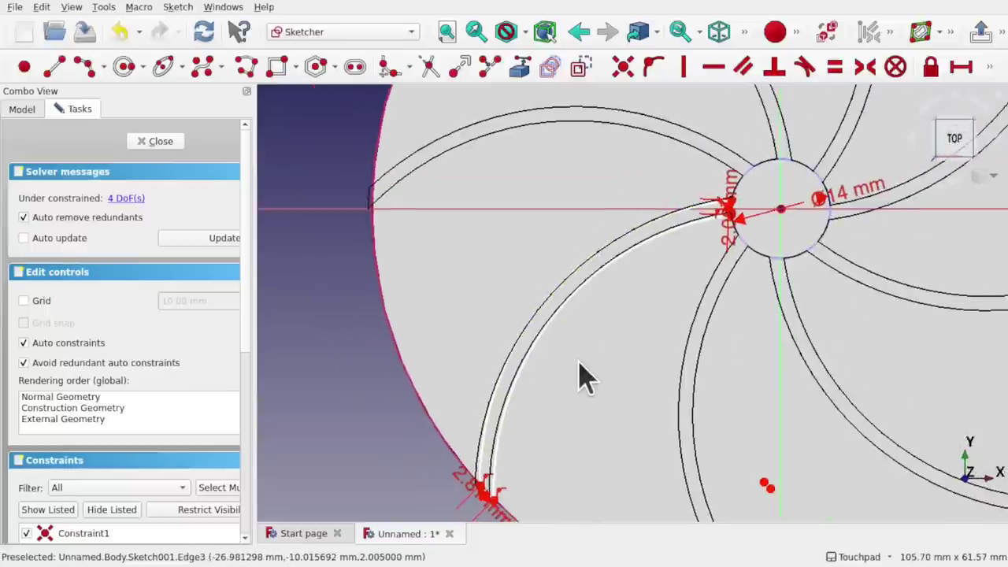
middle_click_drag(602, 403, 646, 285, "shift")
scroll(515, 382, "up", 3)
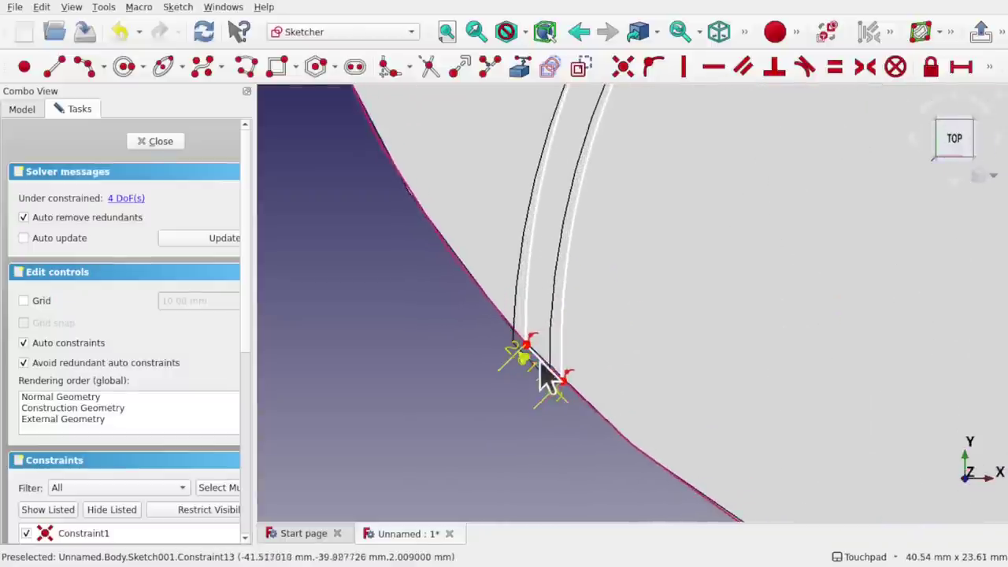
left_click_drag(533, 355, 516, 338)
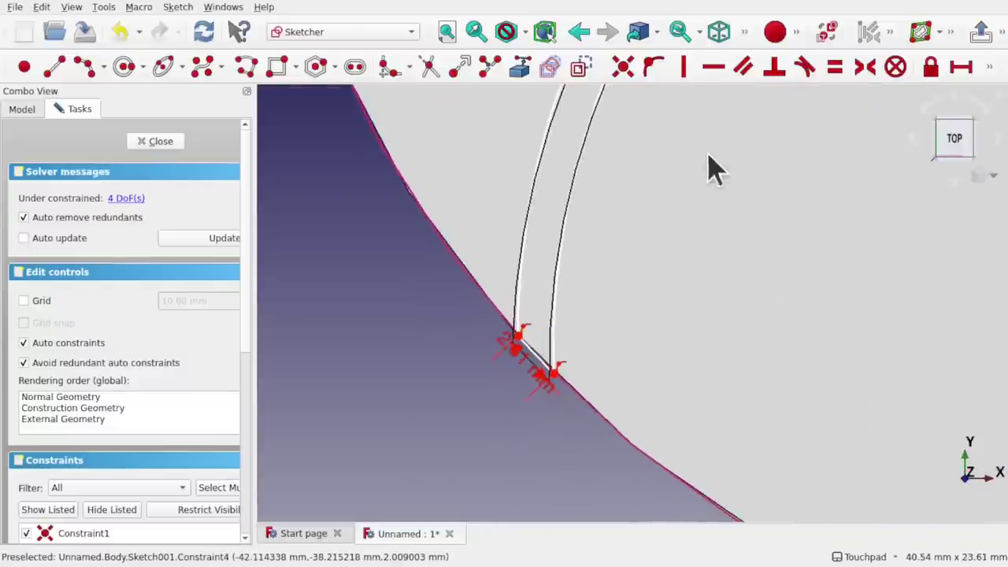
Check the blade profile against the section outline along its whole length and close the sketch.
middle_click_drag(708, 153, 604, 458, "shift")
mouse_move(722, 210)
middle_mouse_down("shift")
mouse_move(715, 256)
mouse_move(629, 404)
middle_mouse_up("shift")
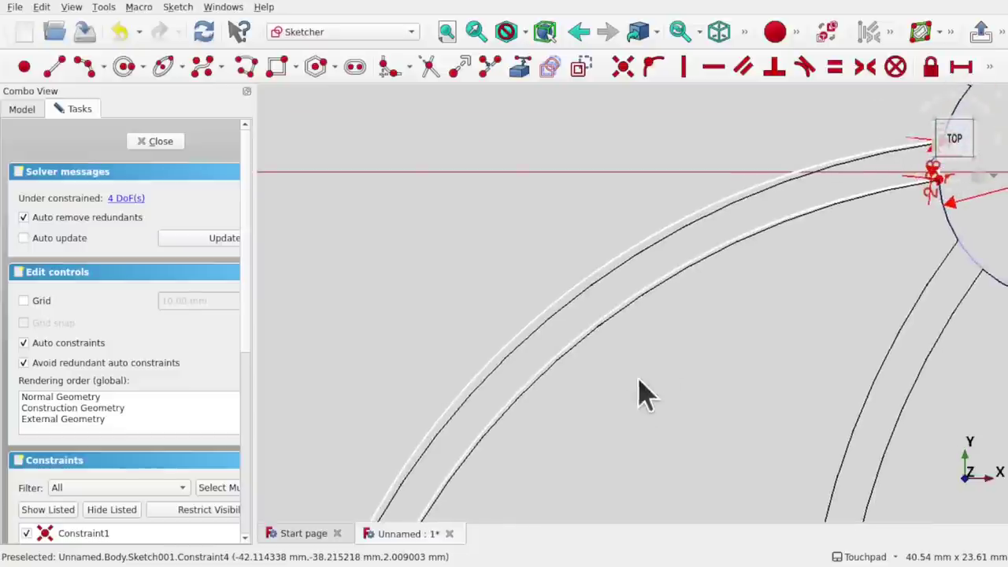
mouse_move(770, 271)
middle_mouse_down("shift")
mouse_move(693, 294)
mouse_move(744, 255)
middle_mouse_up("shift")
scroll(636, 335, "down", 3)
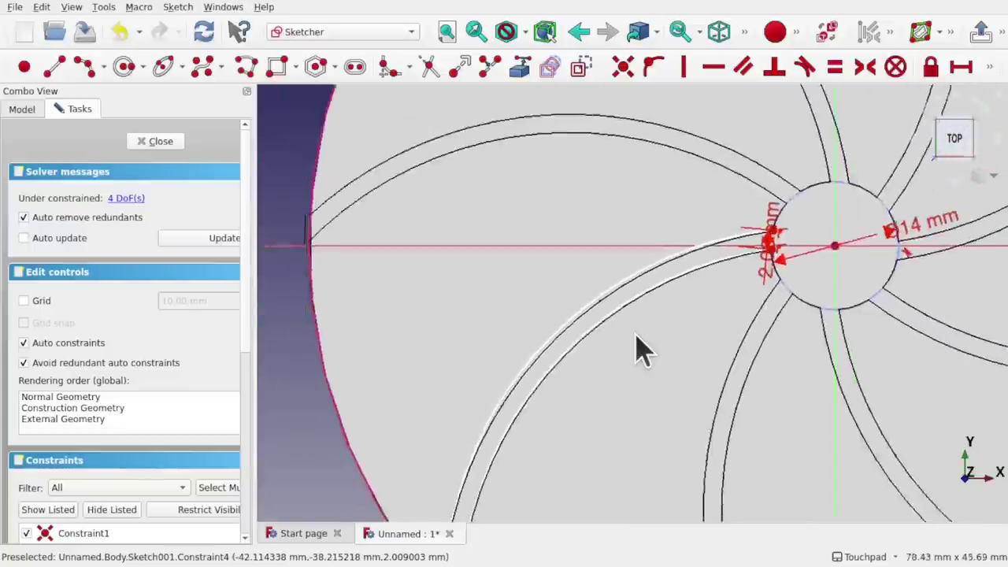
scroll(636, 335, "down", 2)
middle_click_drag(661, 360, 580, 238, "shift")
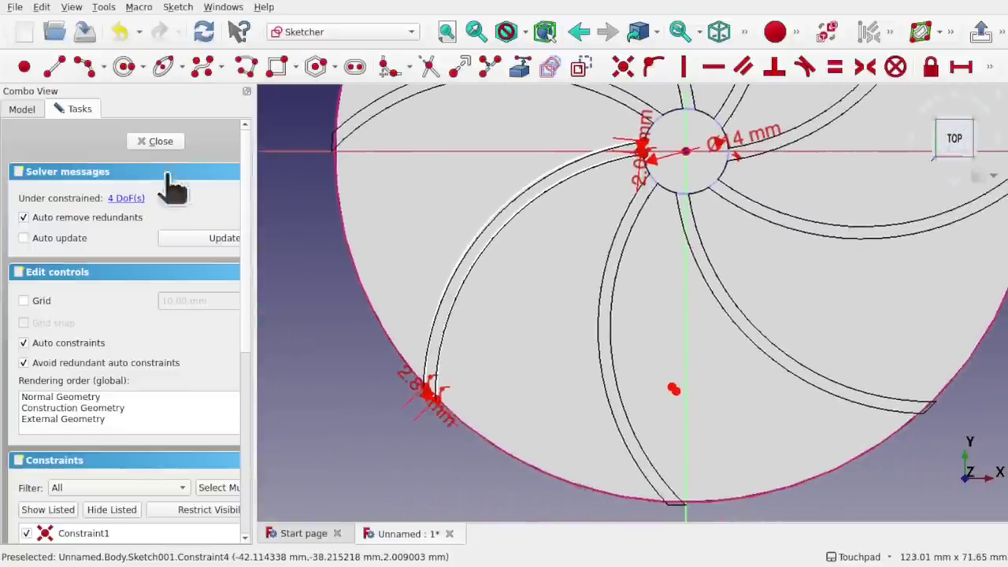
left_click(155, 141)
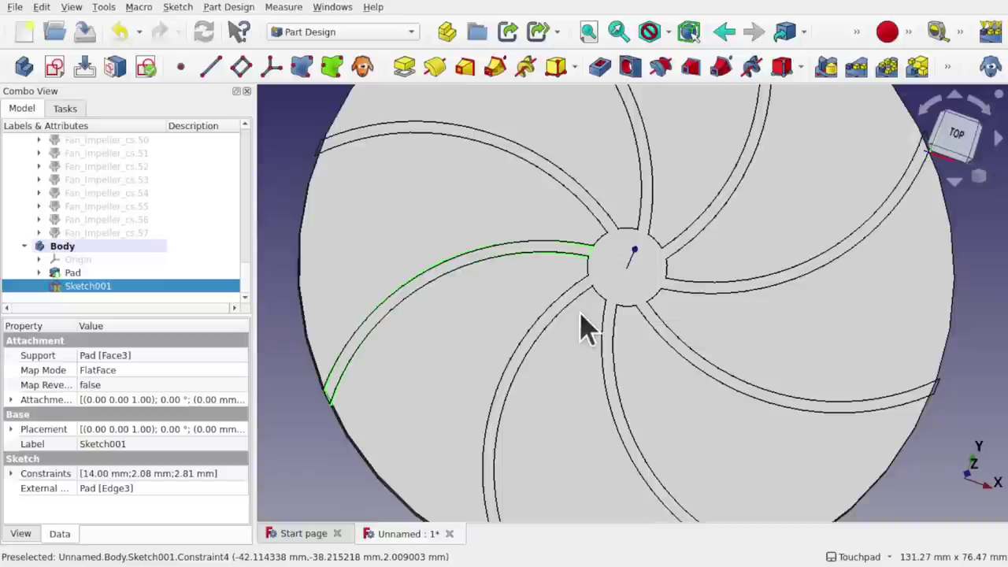
Pad the blade profile upward from the disc with a length of 10 mm along the sketch normal.
middle_click_drag(693, 345, 716, 251, "alt")
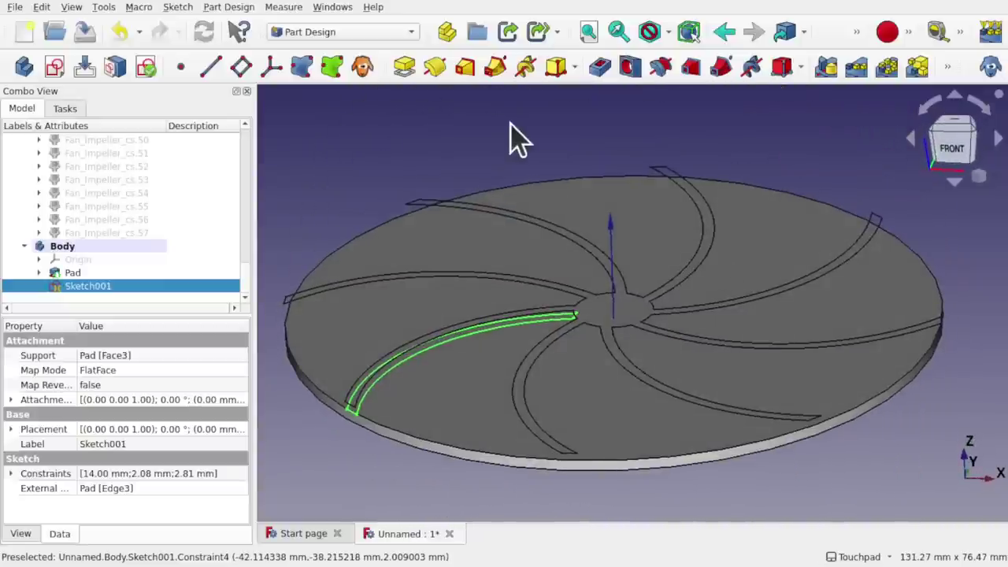
left_click(404, 67)
mouse_move(590, 274)
left_mouse_down("alt")
mouse_move(465, 241)
mouse_move(471, 278)
mouse_move(504, 306)
left_mouse_up("alt")
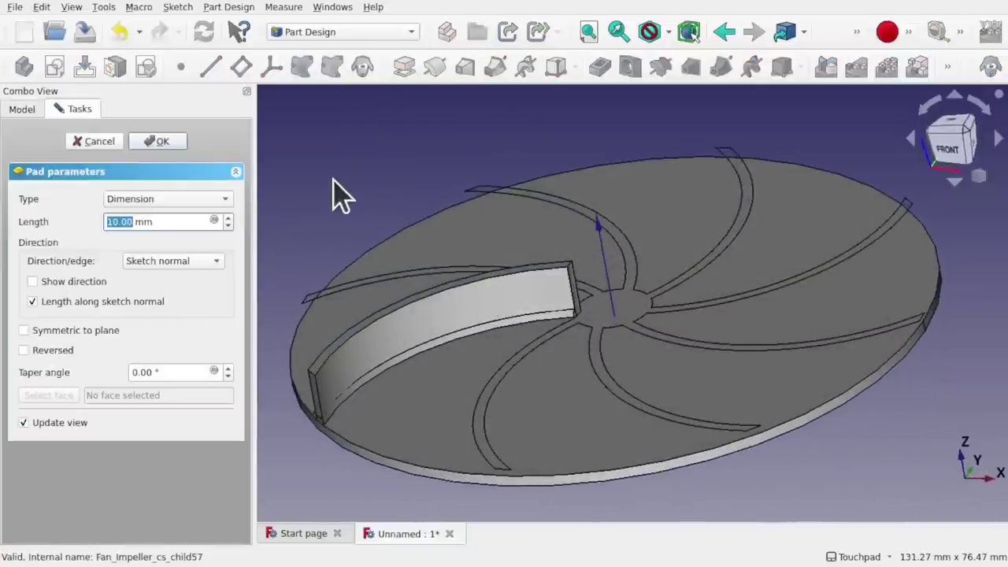
key("Return")
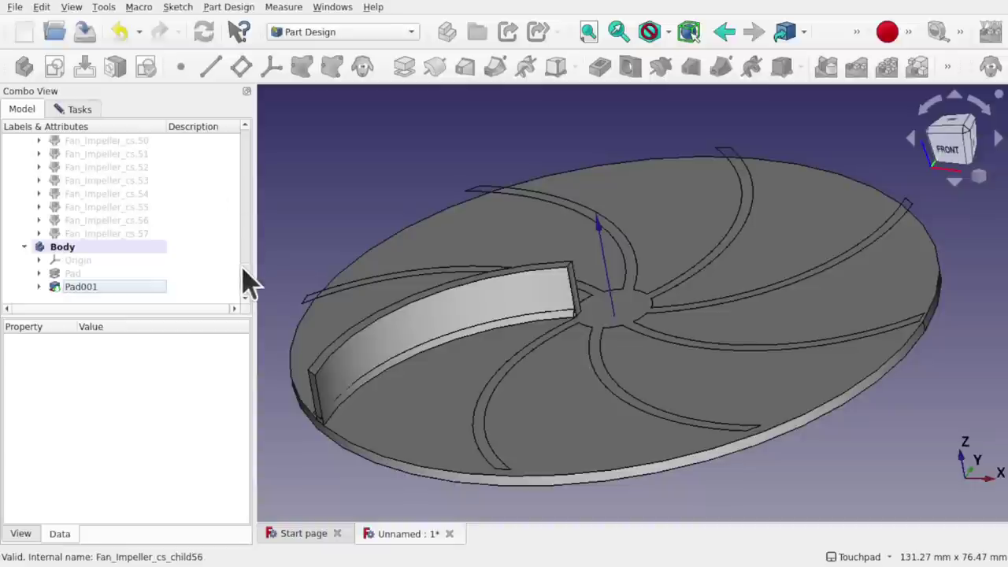
Show the Fan_Impeller mesh to compare its blade height with the padded blade, and return to the pad parameters.
left_click_drag(247, 269, 247, 152)
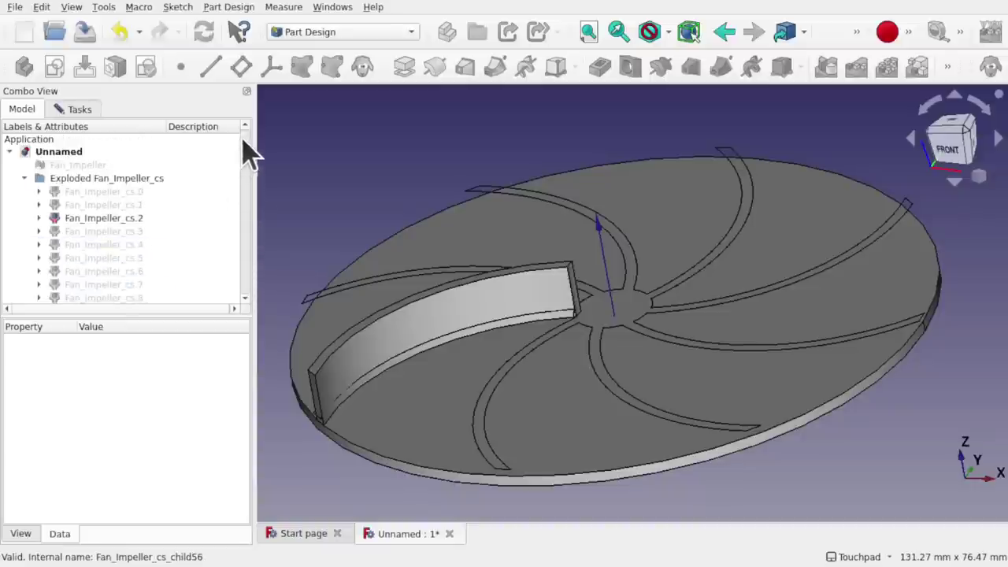
left_click(86, 166)
key("space")
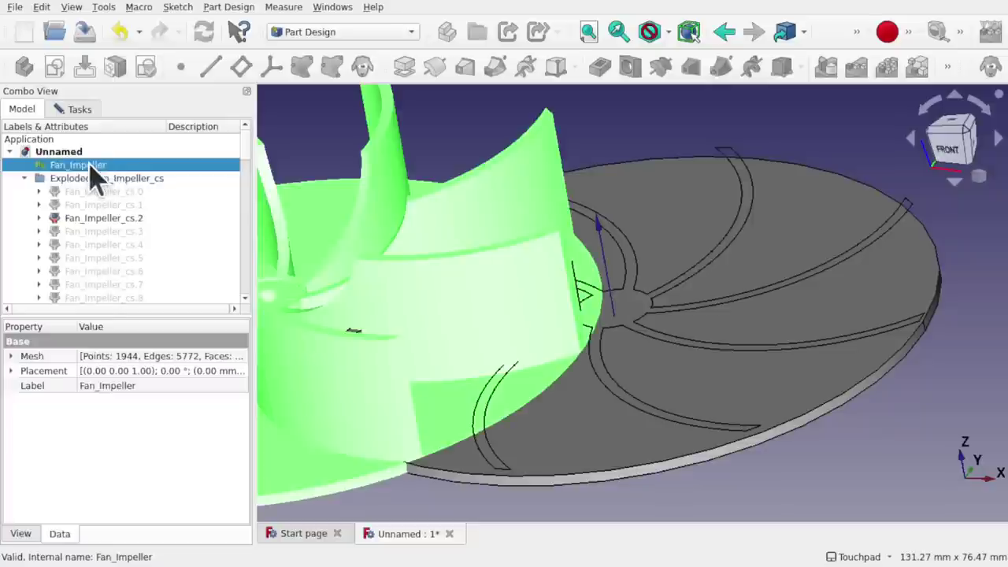
middle_click_drag(573, 304, 605, 323)
left_click_drag(604, 325, 473, 271)
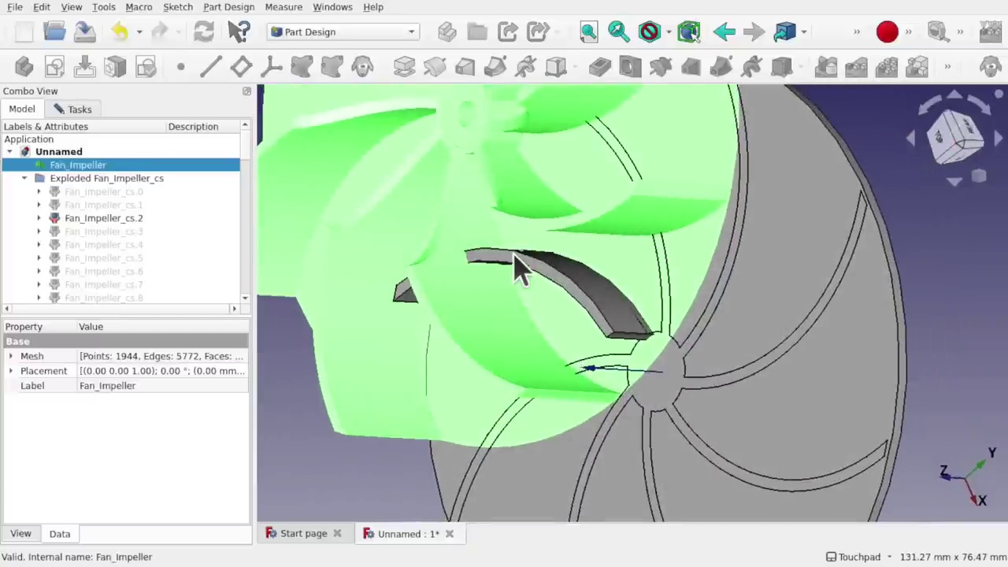
middle_click_drag(514, 252, 561, 258)
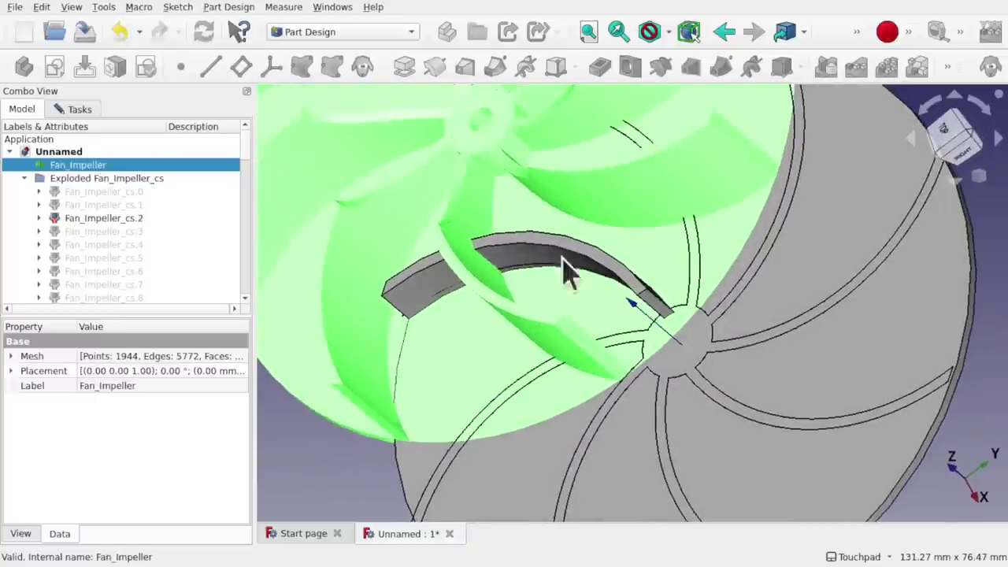
left_click(71, 110)
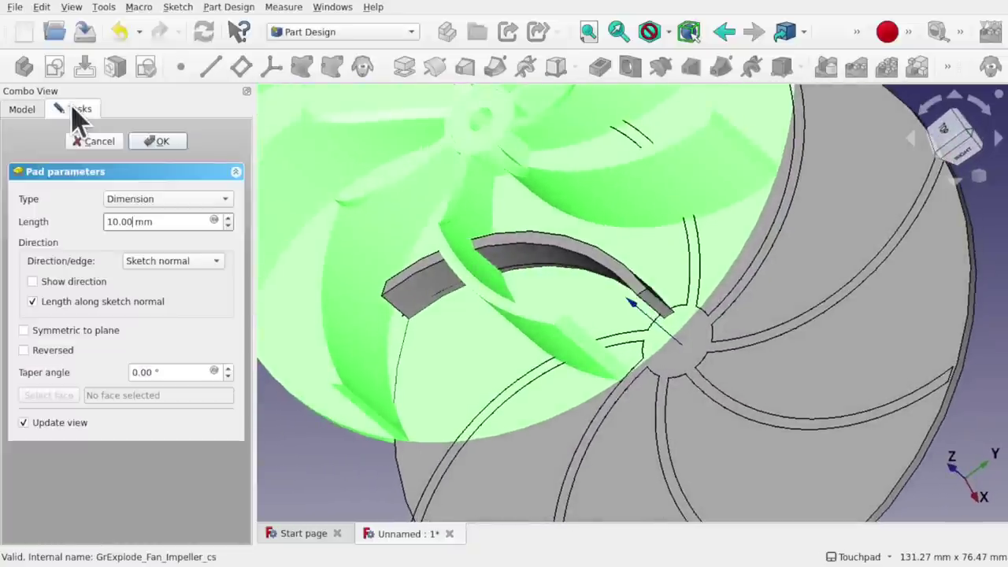
Increase the blade pad's length to 23 mm.
left_click(230, 218)
left_click(230, 219)
left_click(230, 218)
left_click(229, 218)
left_click(230, 219)
left_click(230, 218)
left_click(230, 218)
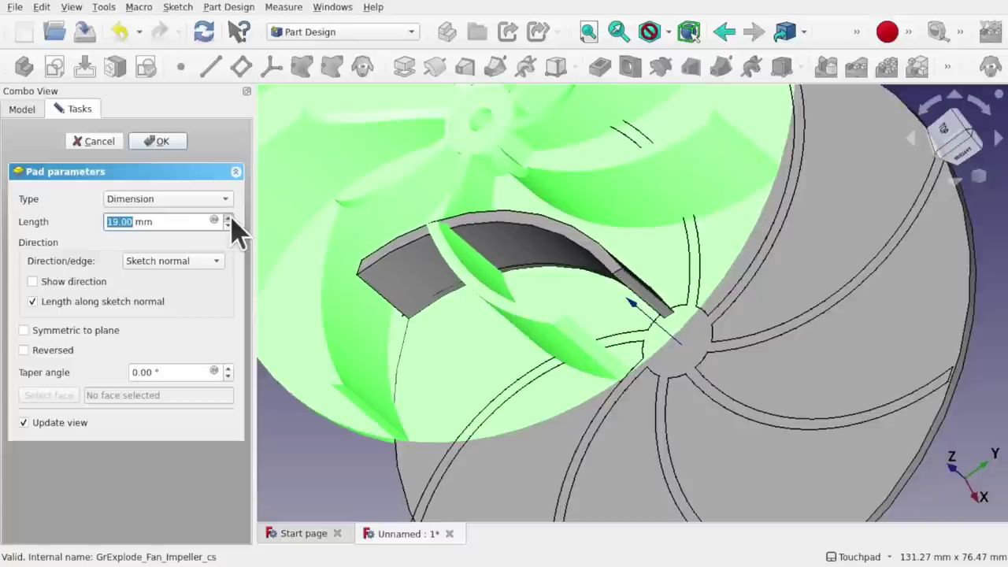
left_click(230, 218)
Compare the padded blade's upper edge with the mesh blades while trying pad lengths of 24.5 mm and 23.5 mm.
scroll(232, 221, "up", 3)
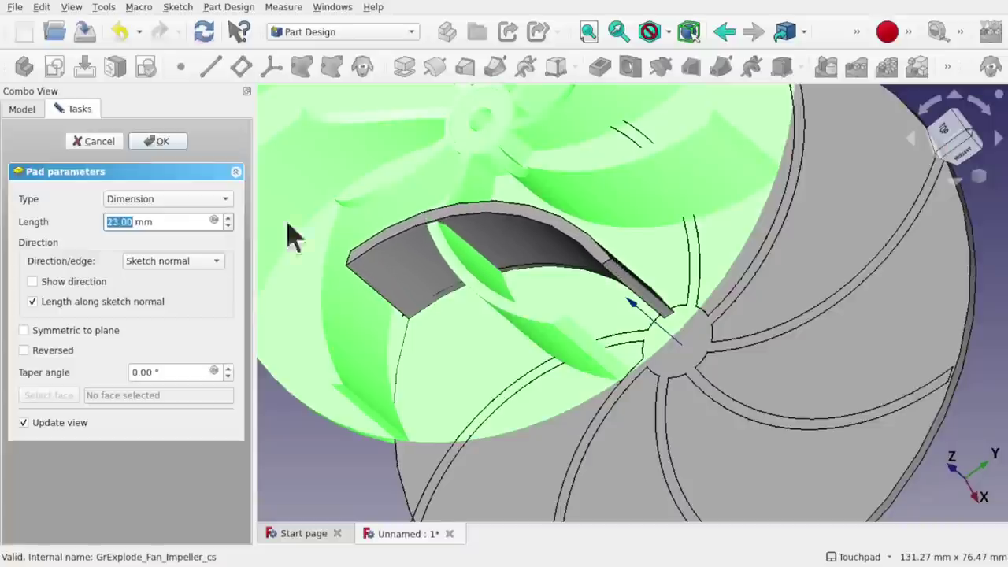
left_click_drag(289, 225, 587, 177)
scroll(587, 177, "up", 3)
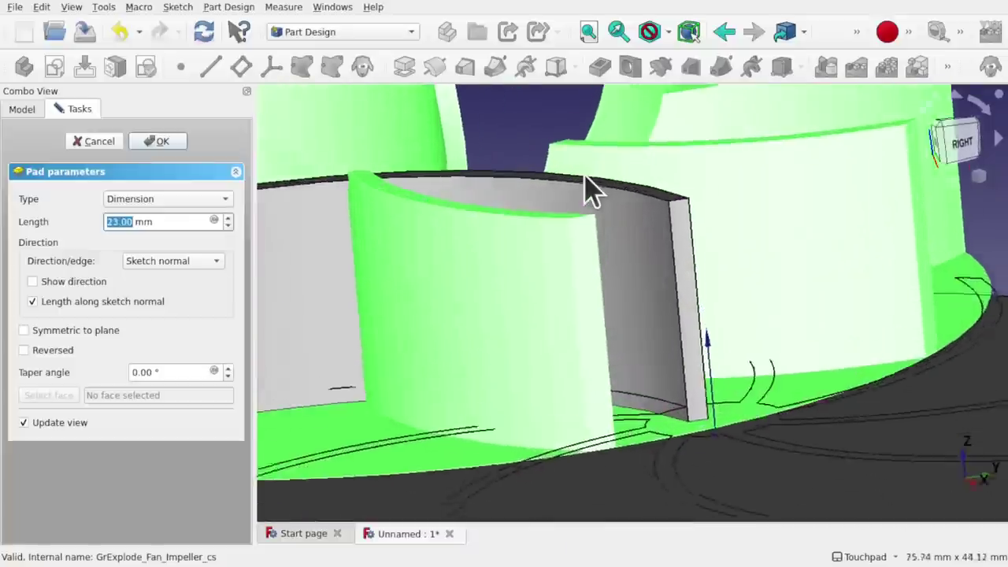
left_click_drag(431, 228, 614, 303, "shift")
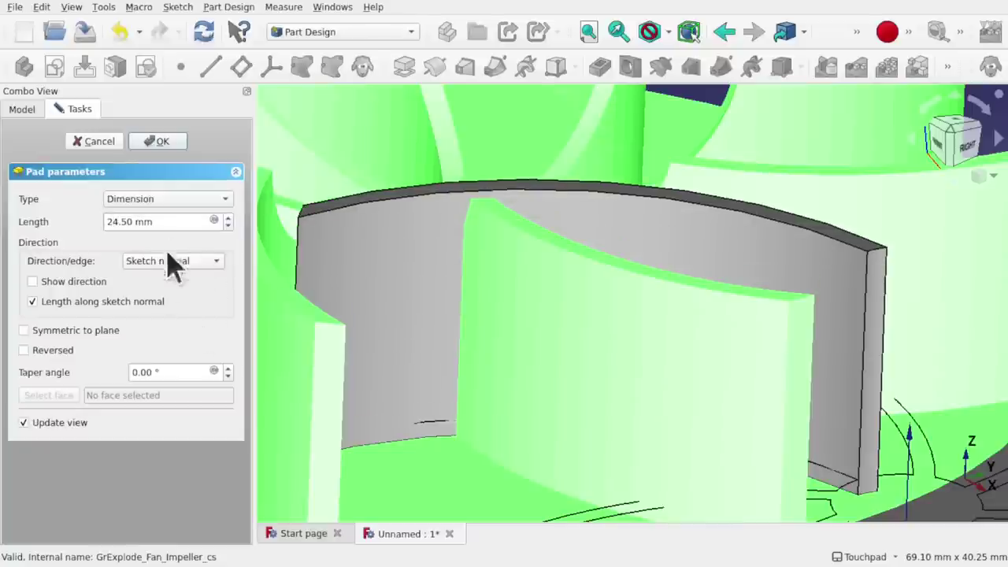
left_click(116, 221)
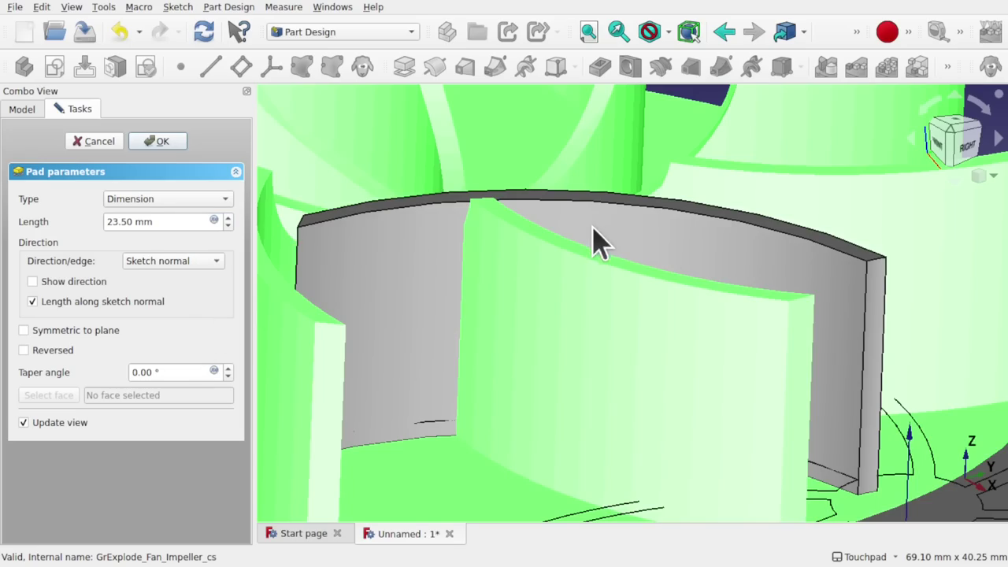
Check the blade height against the mesh from the side, set the pad length to 24 mm, and accept the pad.
left_click_drag(522, 273, 493, 258, "alt")
middle_click_drag(492, 259, 412, 270)
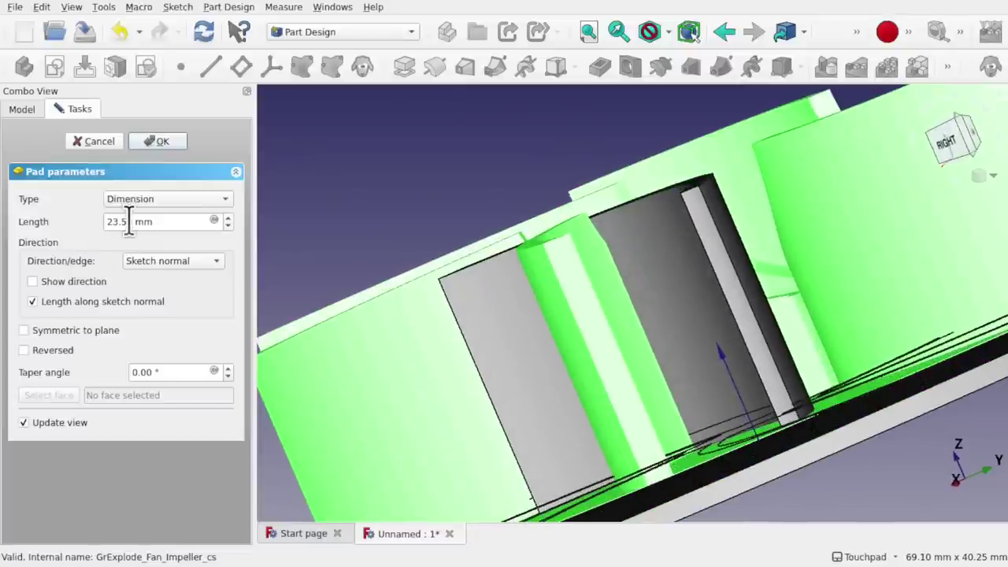
left_click_drag(130, 221, 87, 236)
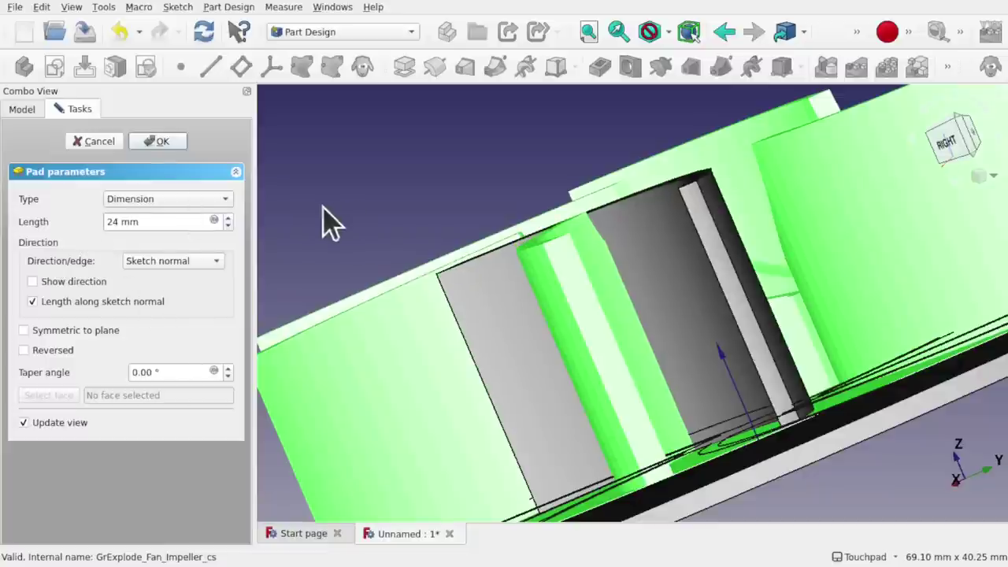
left_click(160, 148)
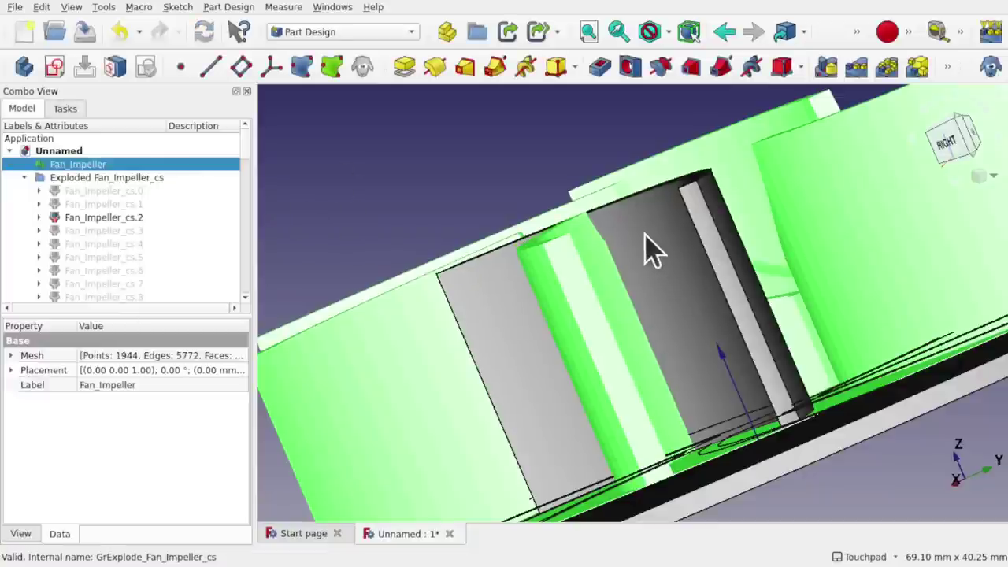
Hide the Fan_Impeller mesh and inspect the padded blade on the disc.
left_click_drag(645, 234, 758, 315, "shift")
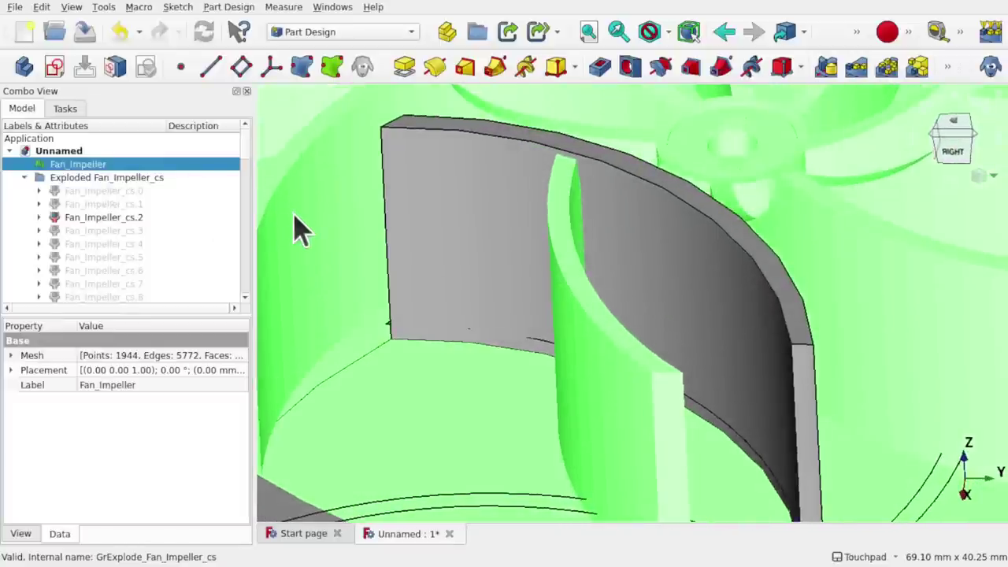
scroll(301, 230, "down", 6)
left_click_drag(301, 228, 637, 331, "alt")
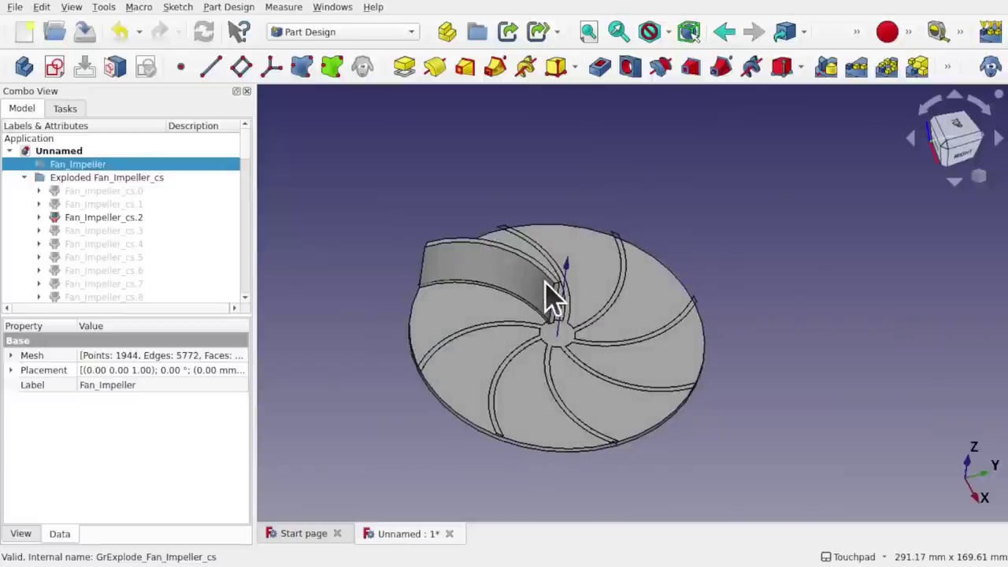
scroll(553, 298, "up", 4)
left_click_drag(551, 293, 480, 338, "alt")
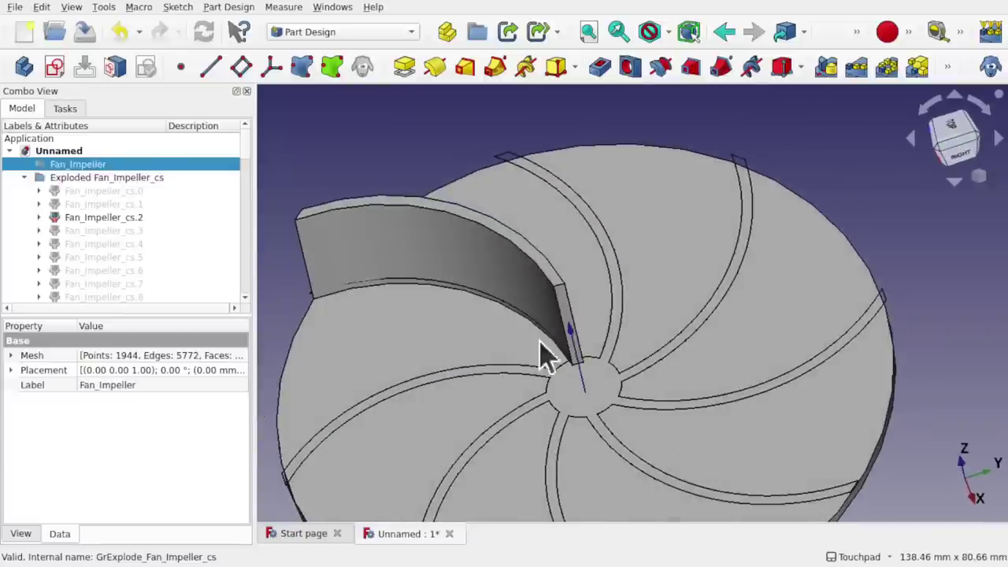
Apply a polar pattern to the blade pad about the normal sketch axis over 360°.
left_click_drag(548, 358, 417, 291, "alt")
left_click_drag(642, 382, 645, 317, "alt")
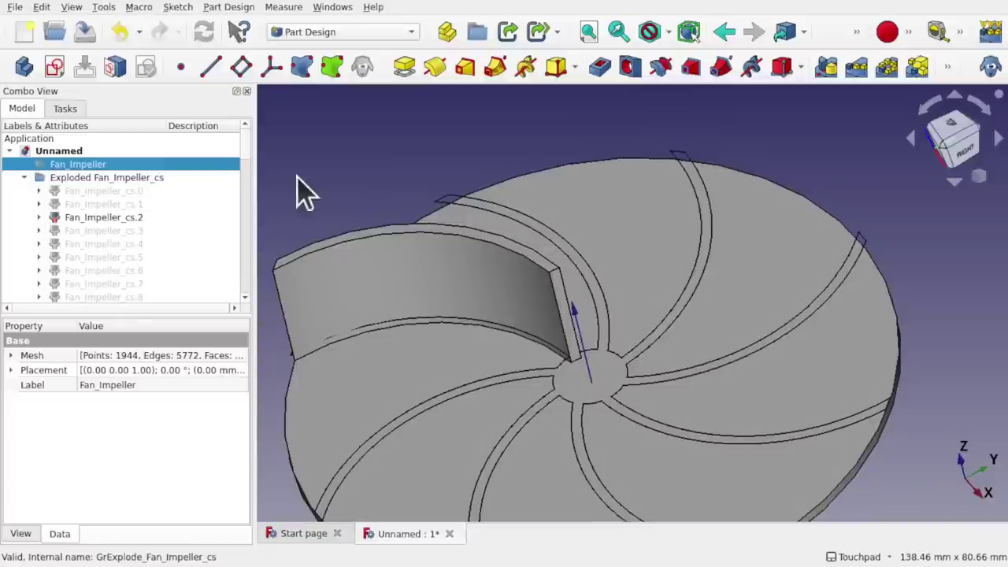
left_click_drag(249, 158, 251, 300)
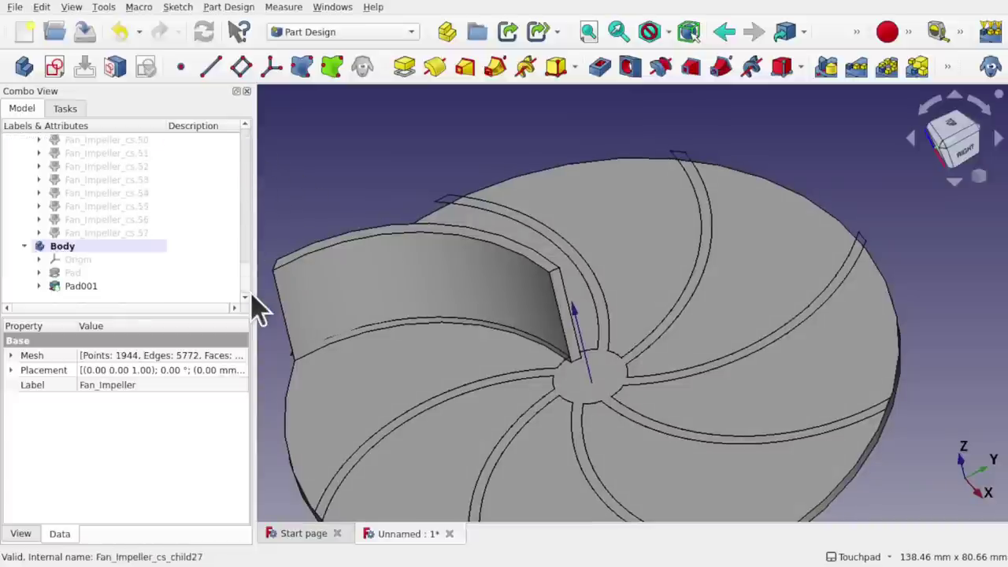
left_click(79, 287)
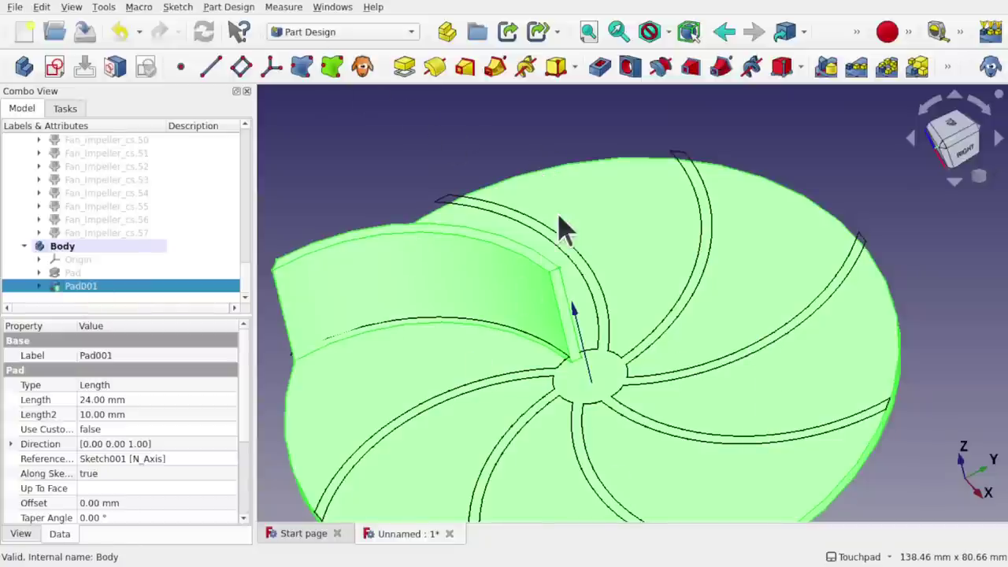
left_click(228, 7)
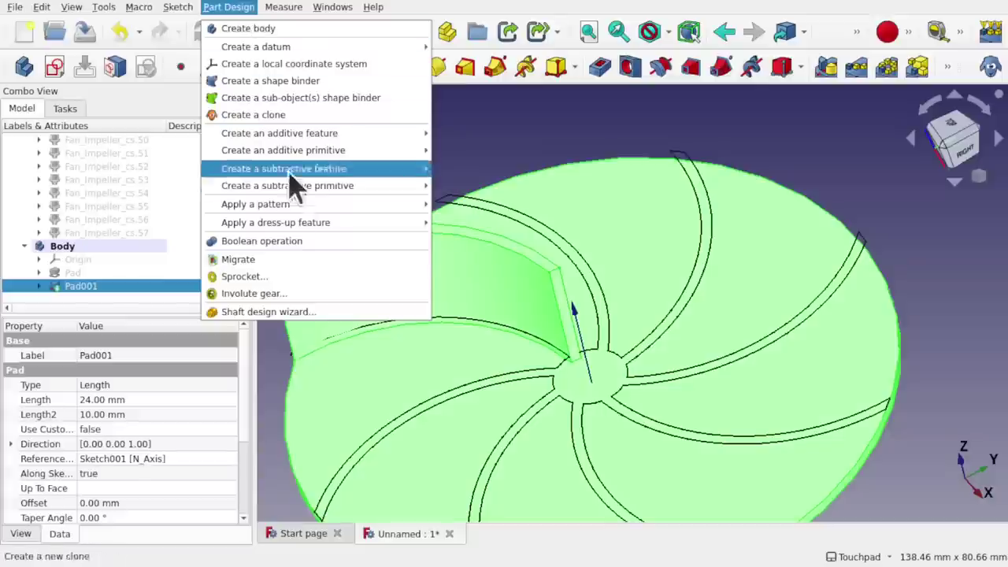
mouse_move(311, 206)
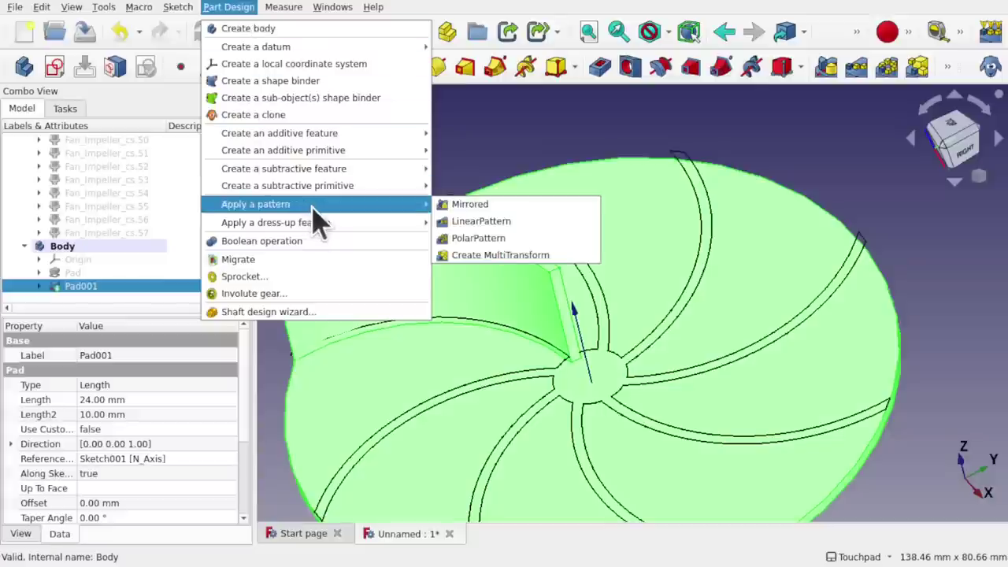
left_click(529, 238)
Set the polar pattern's occurrences to 8, check the copies against the traced blade outlines, and accept the pattern.
middle_click_drag(664, 256, 697, 323)
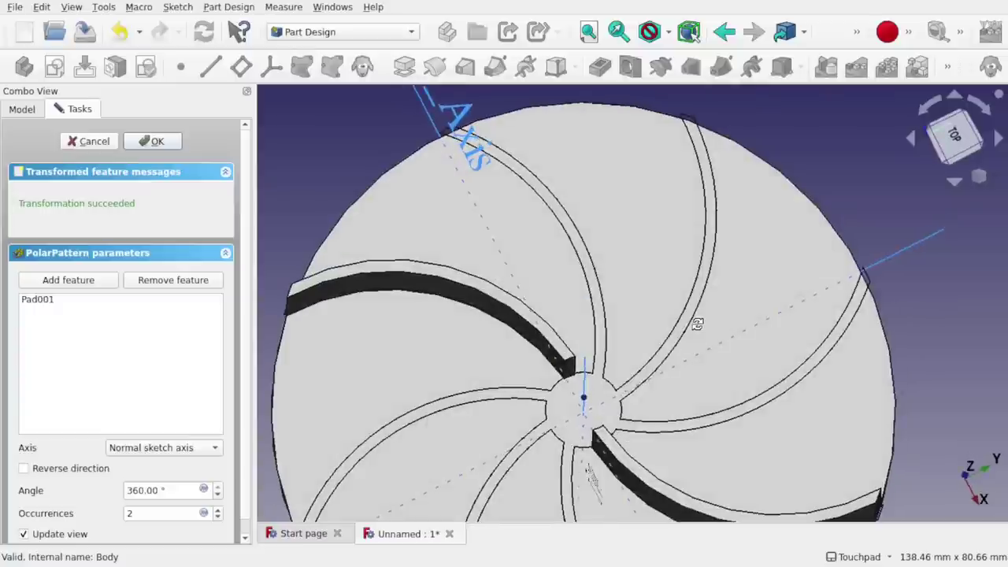
scroll(697, 324, "down", 3)
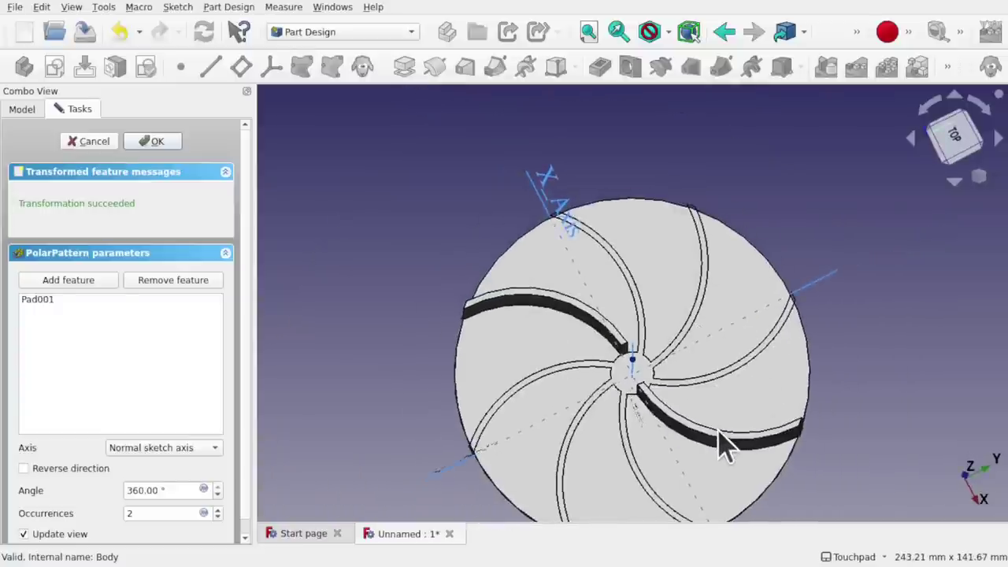
left_click(218, 509)
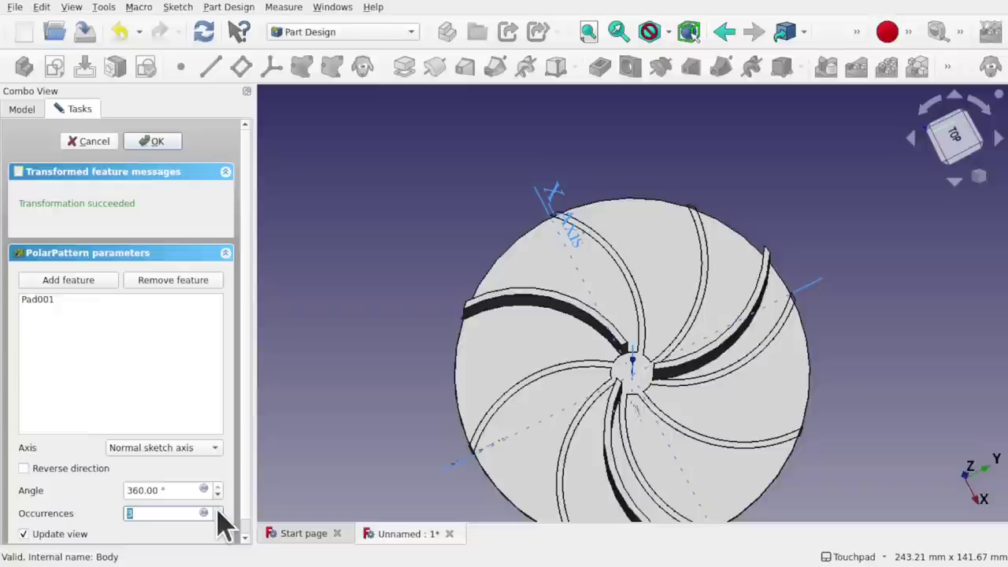
left_click(218, 509)
left_click(218, 509)
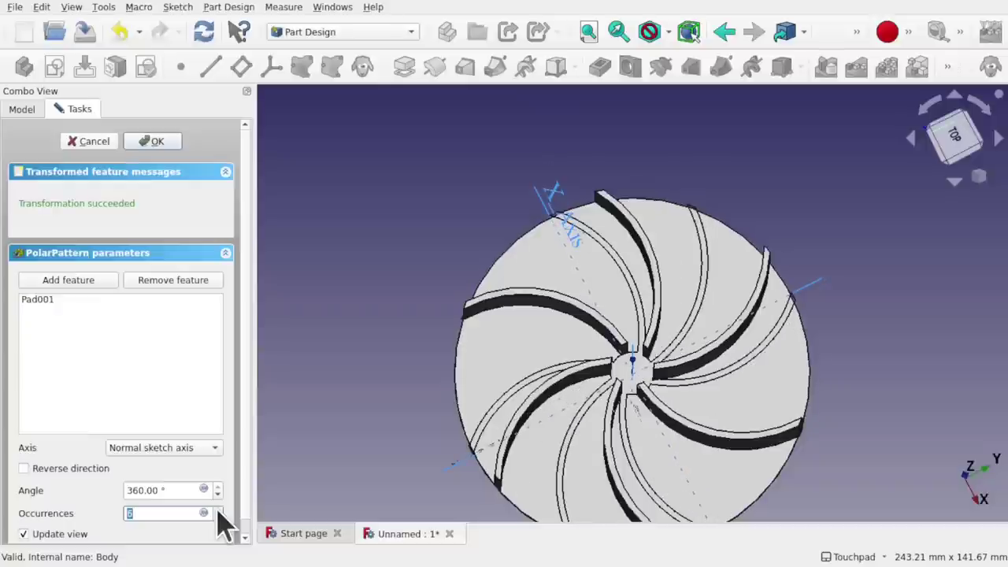
left_click(218, 509)
left_click(218, 509)
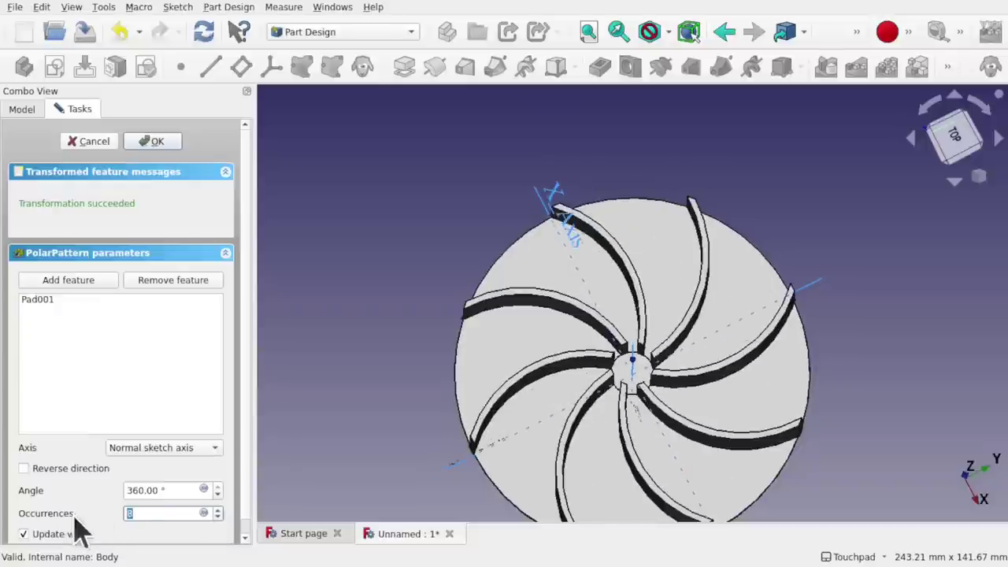
left_click_drag(707, 365, 640, 479, "alt")
left_click_drag(627, 418, 659, 378, "alt")
left_click(146, 143)
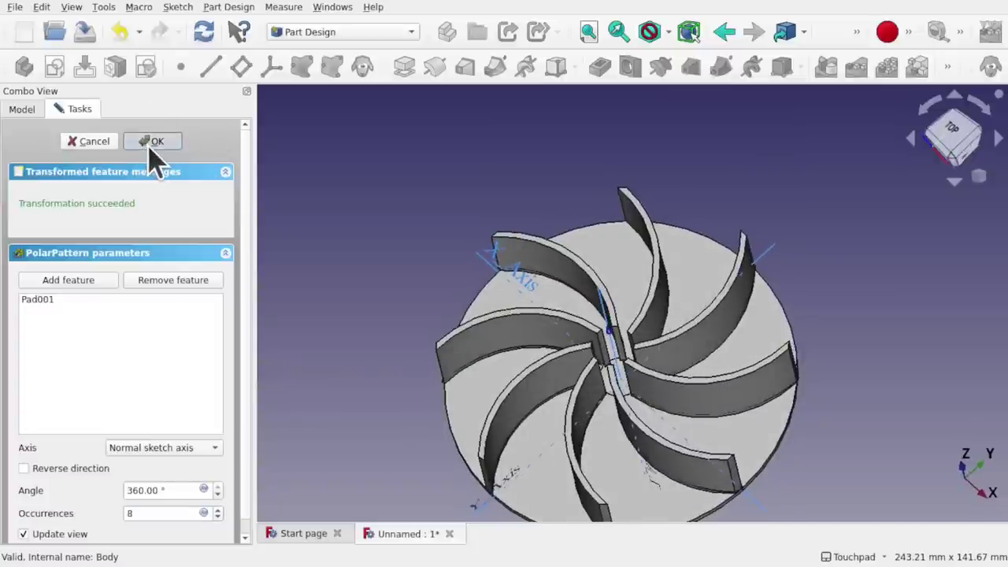
Inspect the inner ends of the patterned blades around the disc's centre.
left_click_drag(608, 358, 630, 284, "shift")
scroll(634, 296, "up", 5)
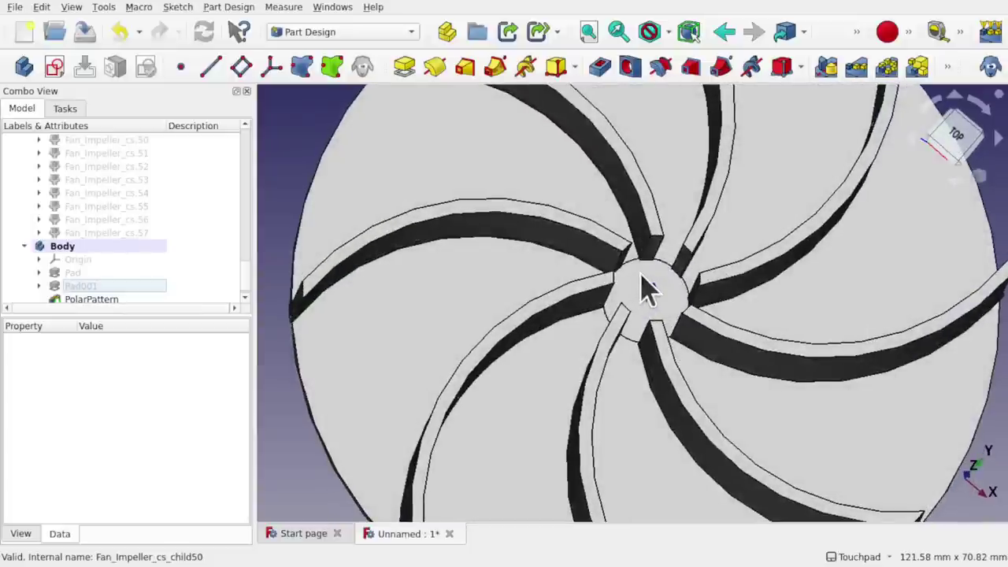
left_click_drag(724, 353, 709, 263)
Show the Fan_Impeller mesh, compare its hub and inner blade ends with the patterned solid, and hide the mesh again.
scroll(245, 169, "up", 15)
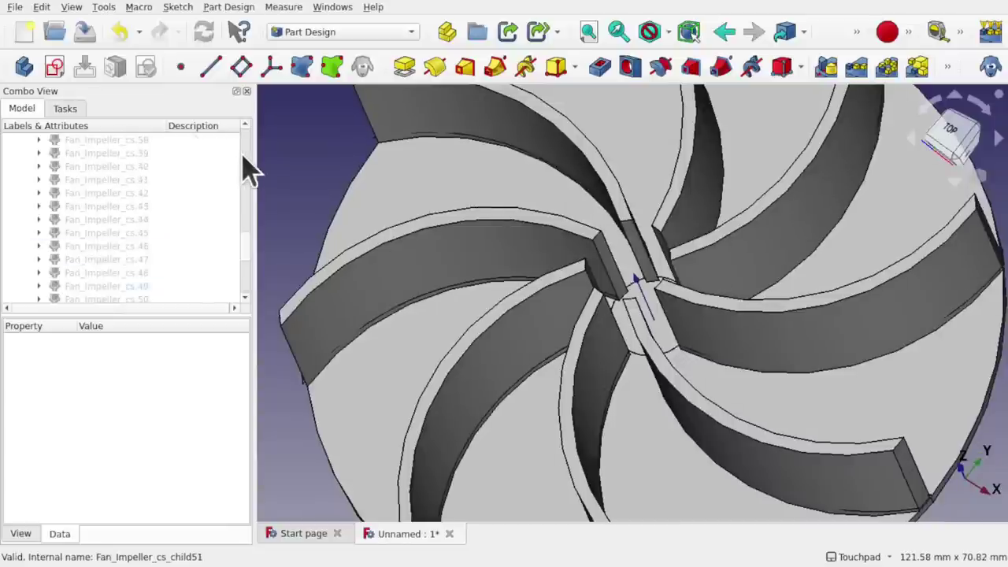
scroll(244, 149, "up", 2)
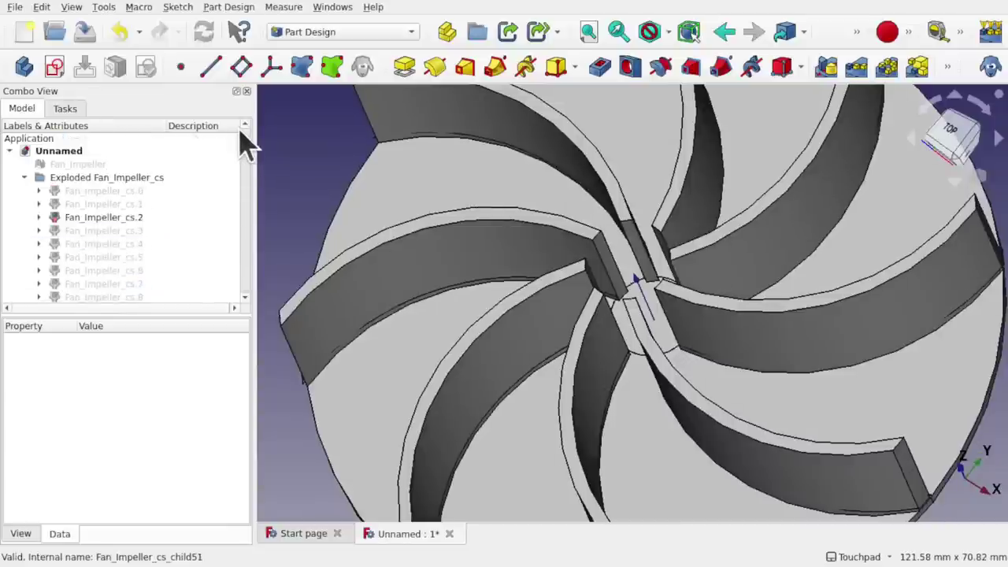
left_click(85, 166)
key("space")
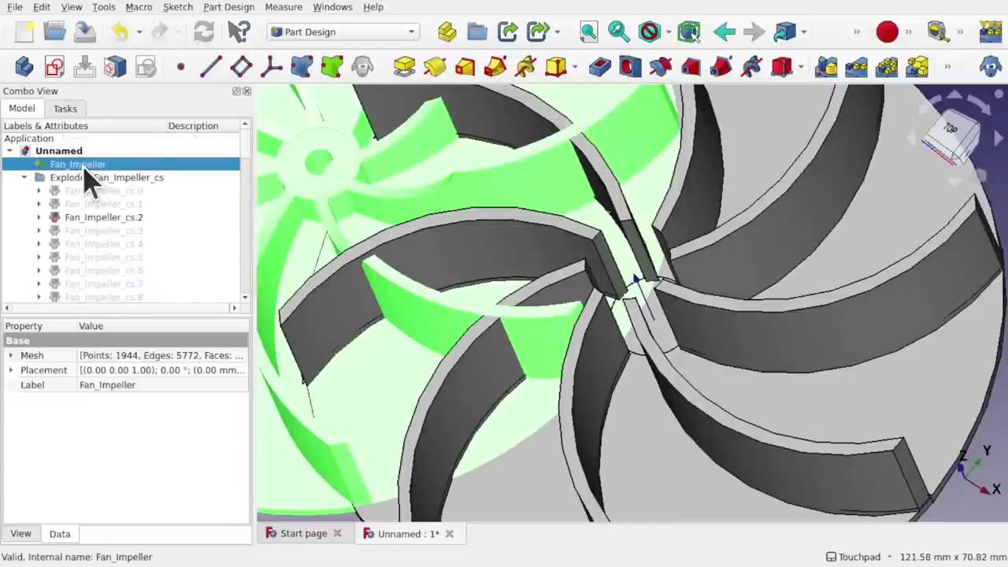
scroll(515, 254, "down", 5)
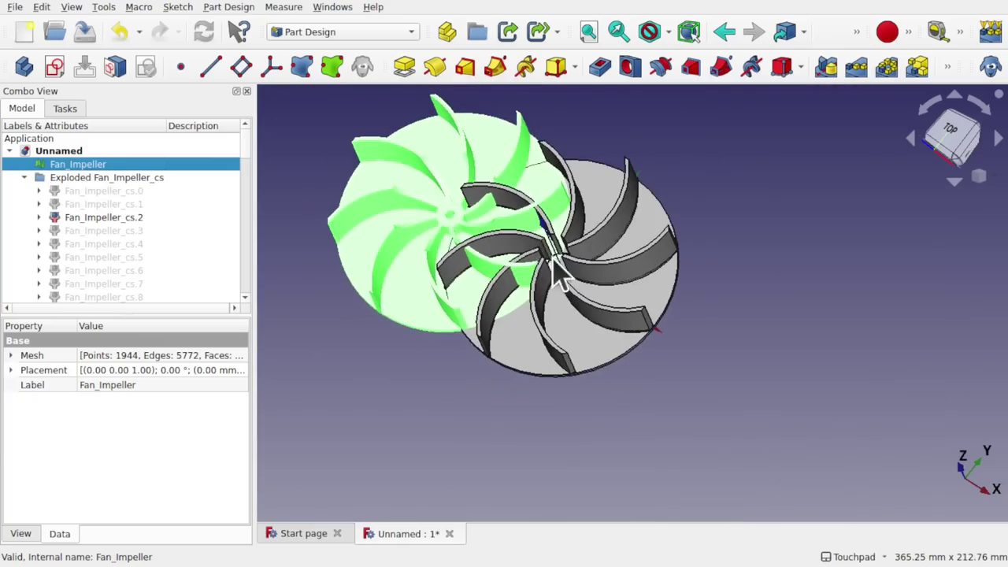
left_click_drag(553, 251, 644, 245, "alt")
scroll(455, 219, "up", 5)
middle_click_drag(461, 232, 405, 251)
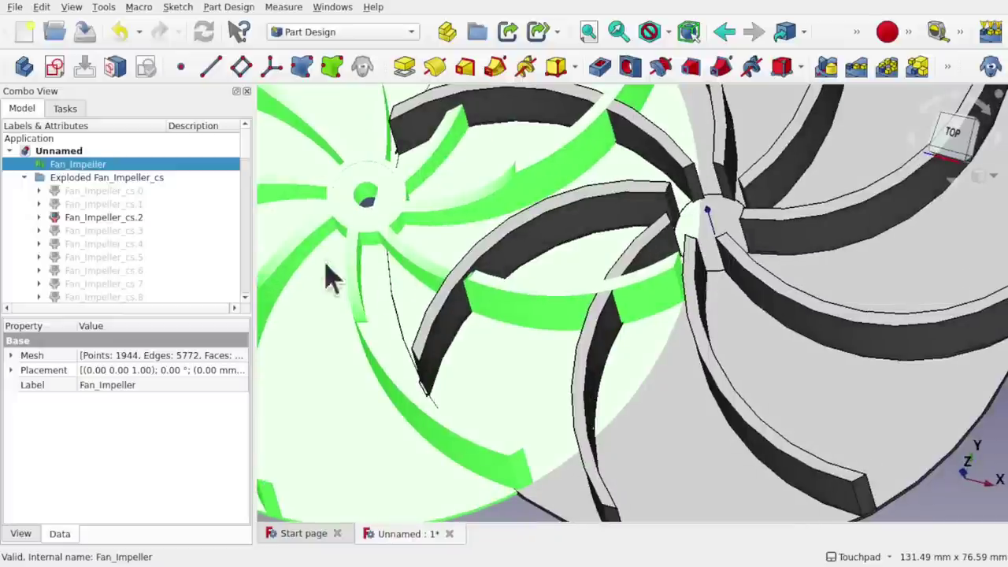
scroll(506, 263, "down", 3)
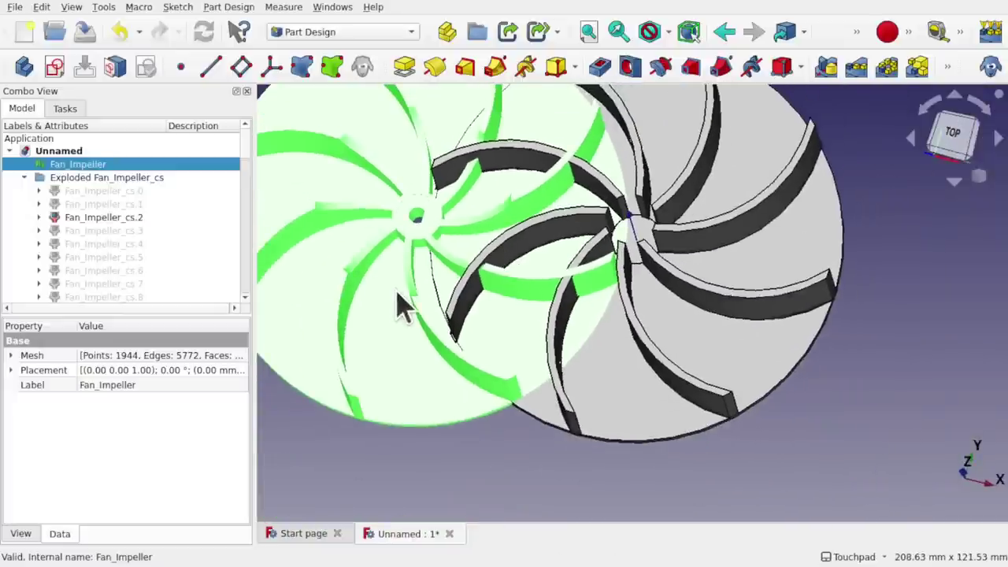
key("space")
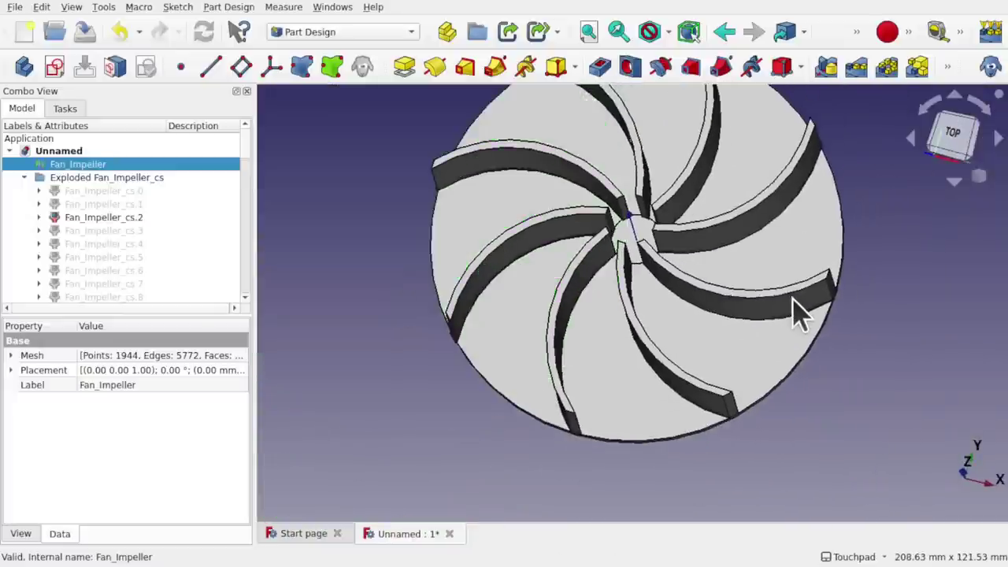
middle_click_drag(797, 311, 748, 394)
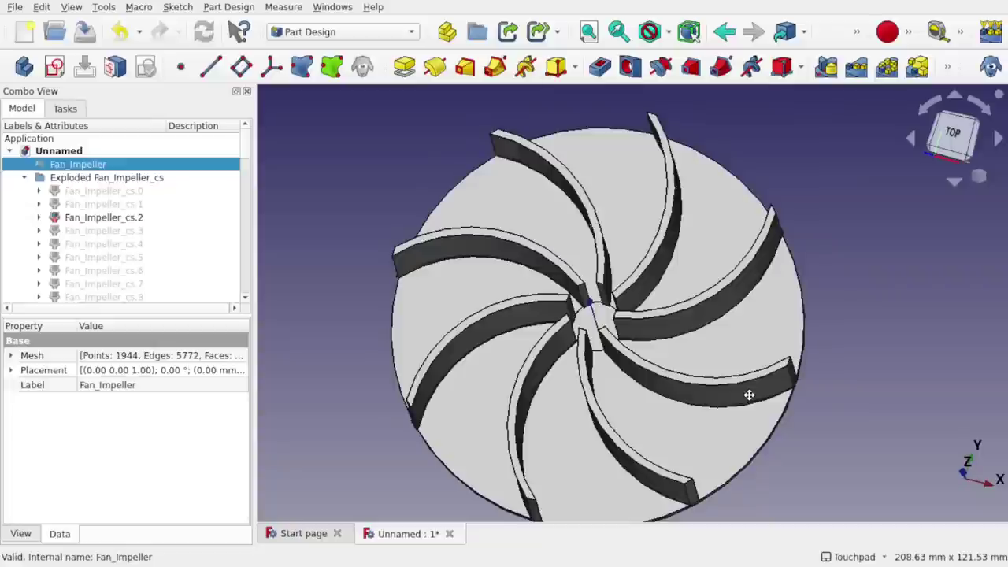
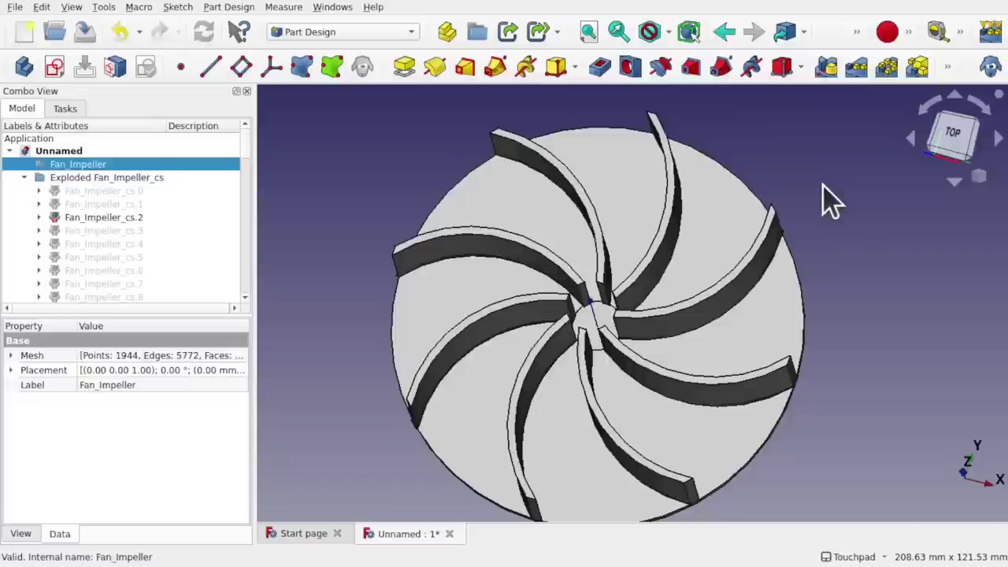
Add a subtractive sphere attached to the disc's upper face in XY on plane mode, with a 30 mm radius.
left_click(617, 219)
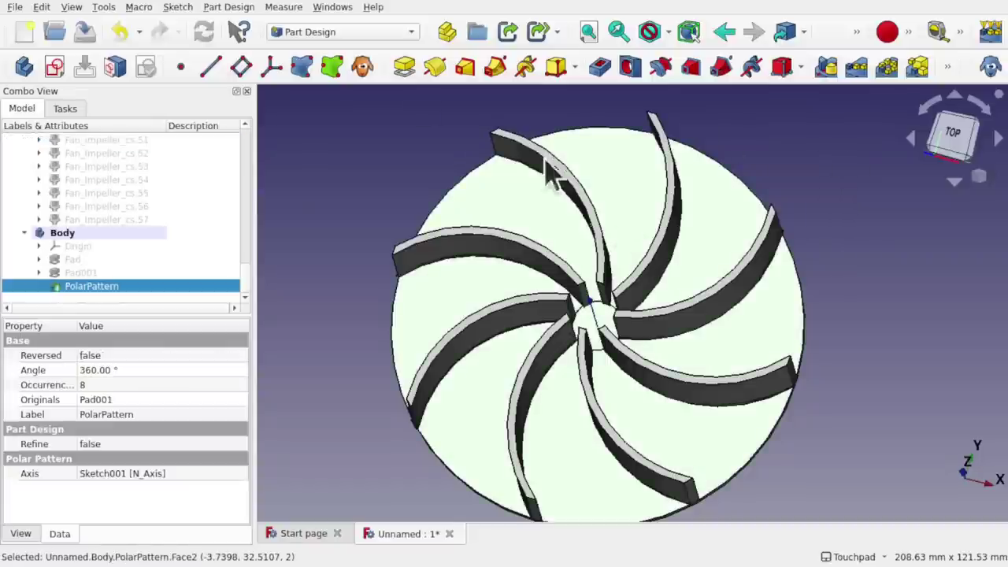
left_click(230, 10)
mouse_move(310, 149)
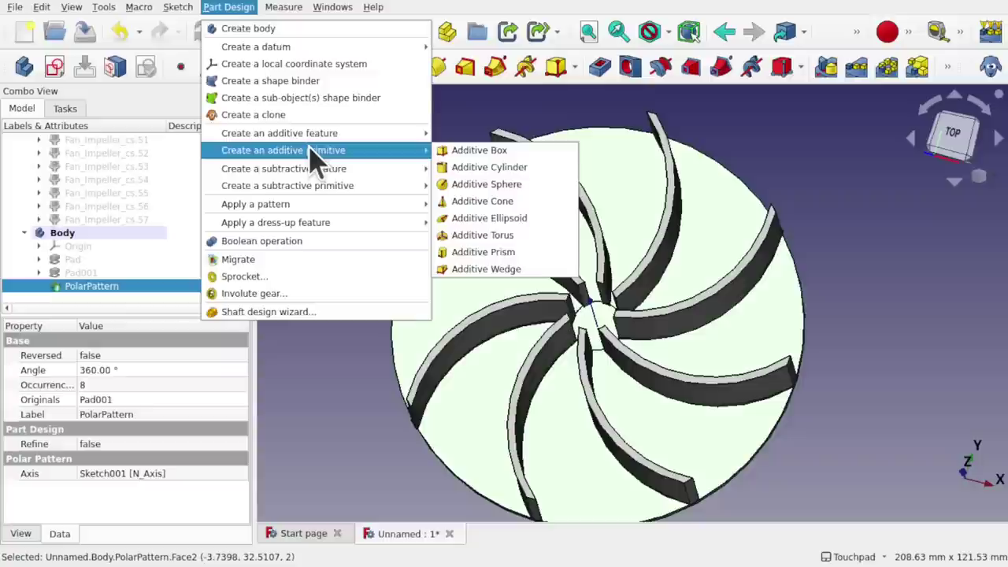
mouse_move(315, 183)
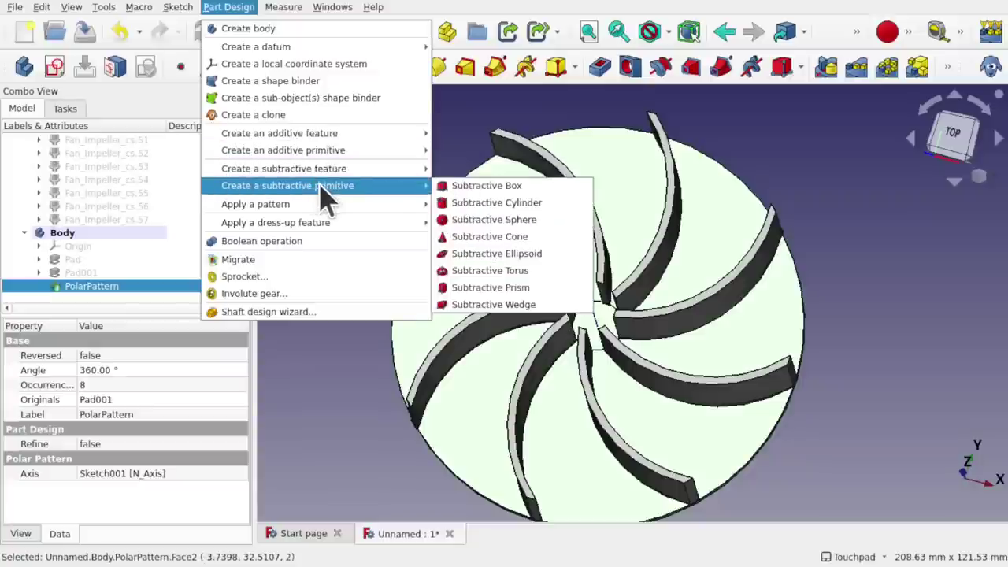
left_click(522, 220)
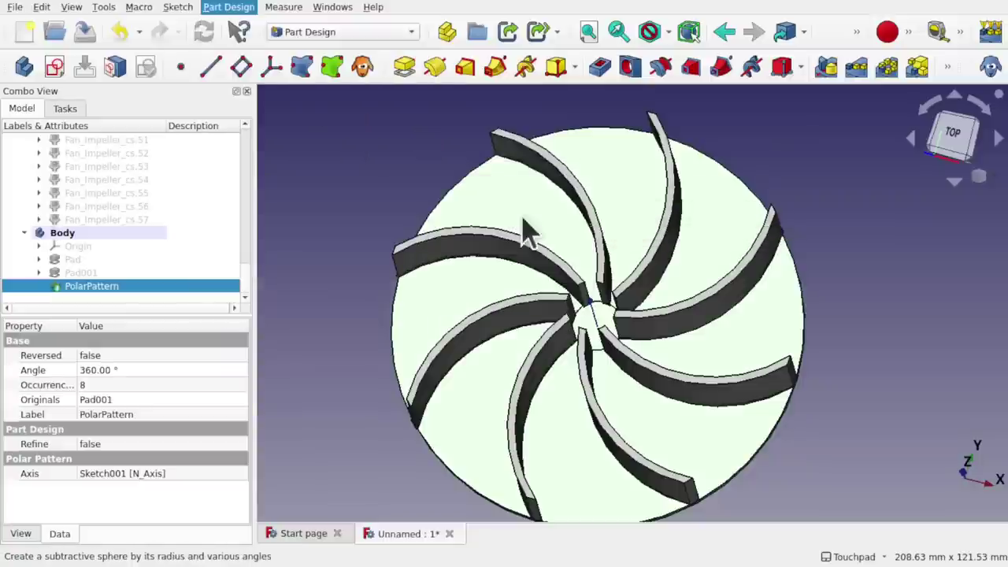
mouse_move(637, 306)
left_mouse_down("shift")
mouse_move(666, 160)
mouse_move(642, 214)
mouse_move(644, 322)
left_mouse_up("shift")
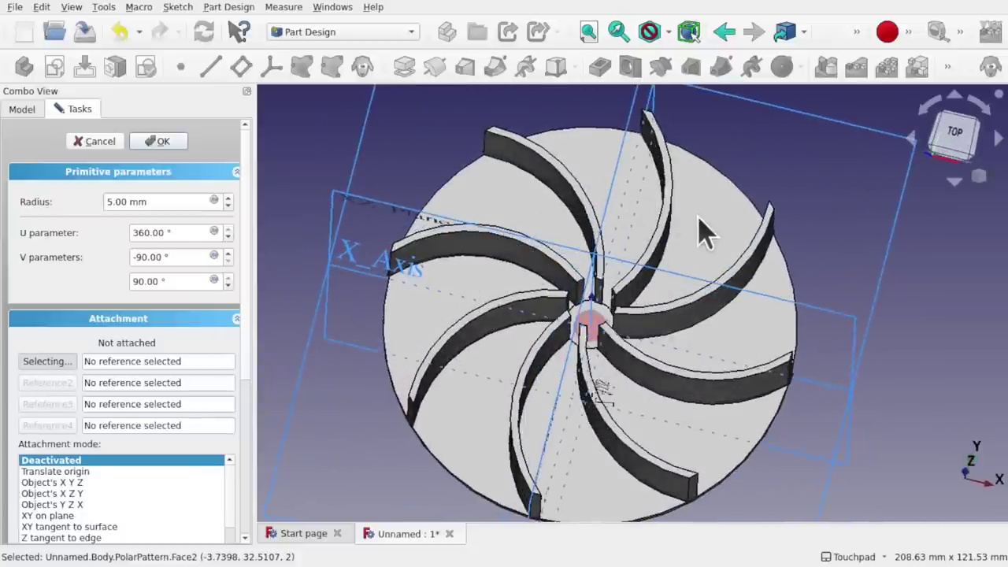
left_click(709, 236)
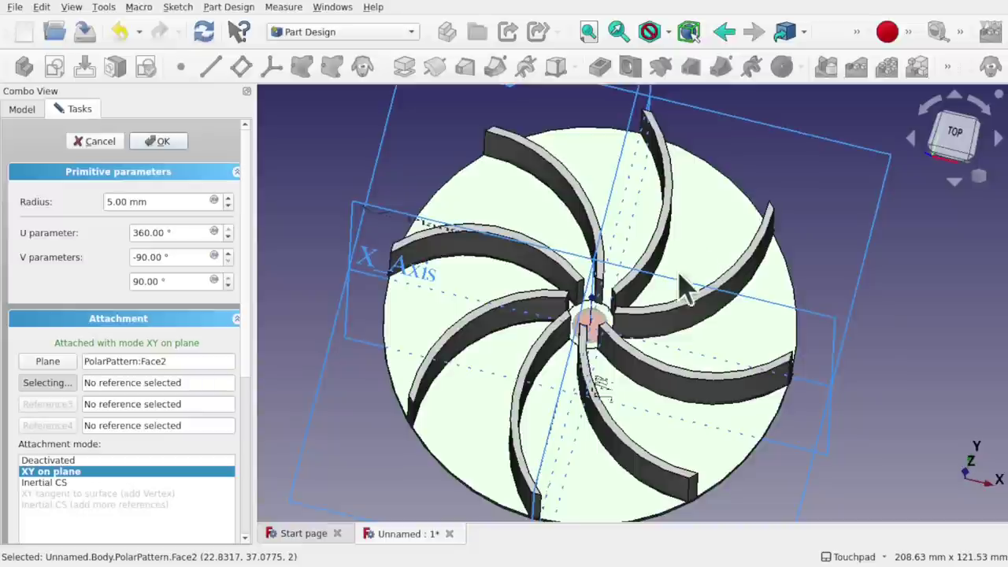
left_click_drag(682, 281, 600, 327)
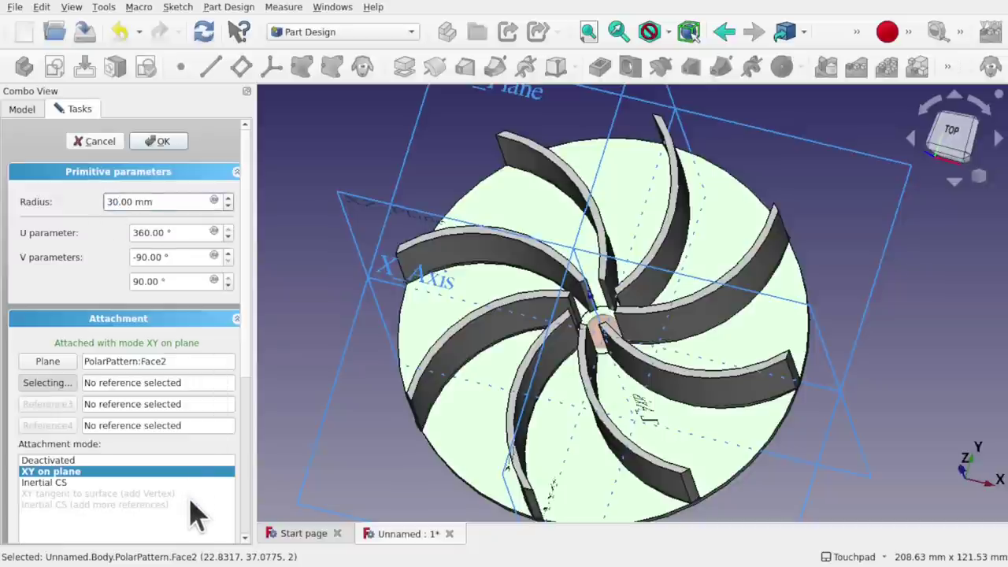
Show cross-sections Fan_Impeller_cs.47 to Fan_Impeller_cs.57 and compare their inner ends with the sphere around the blades.
left_click(22, 110)
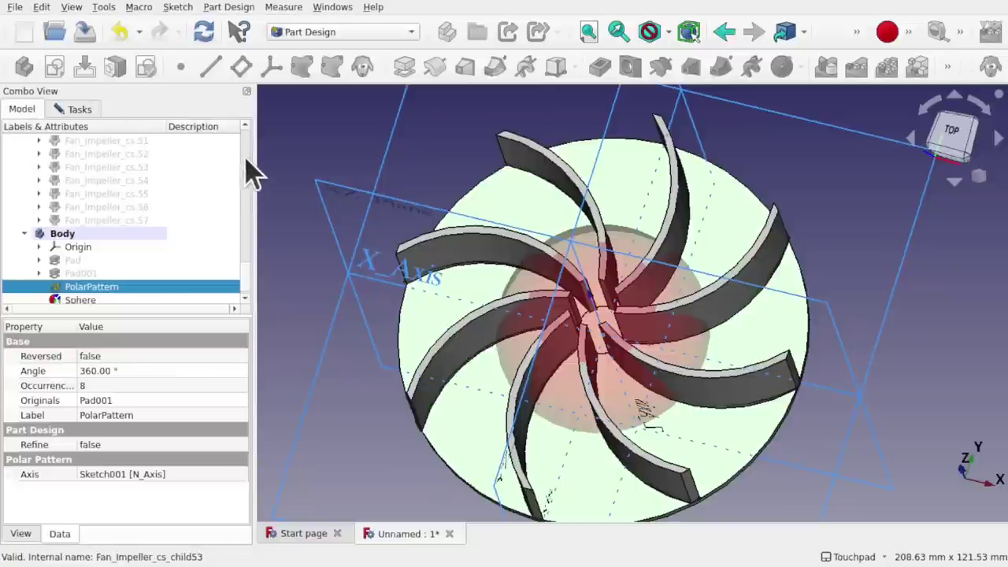
scroll(249, 169, "up", 4)
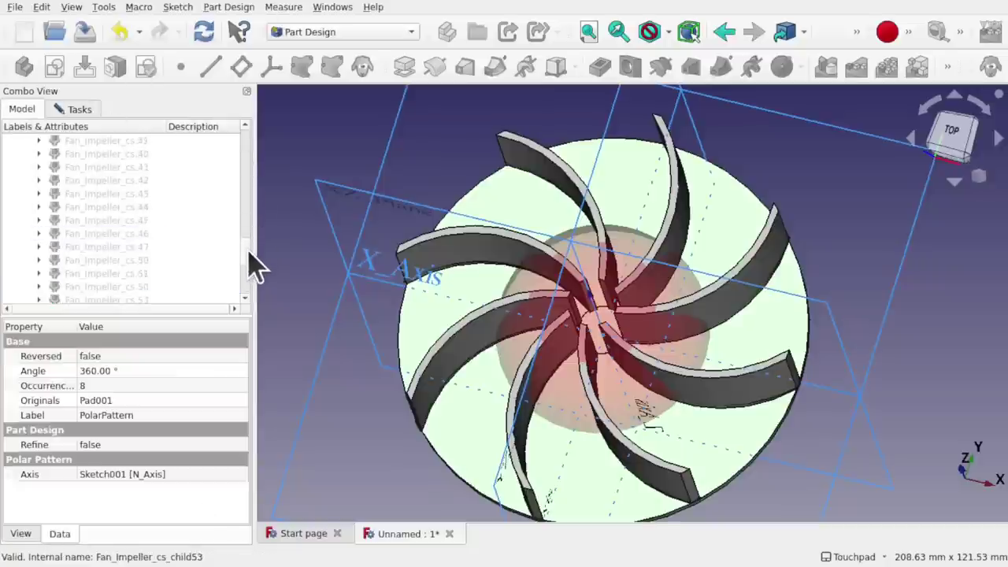
scroll(120, 256, "down", 3)
left_click(122, 248)
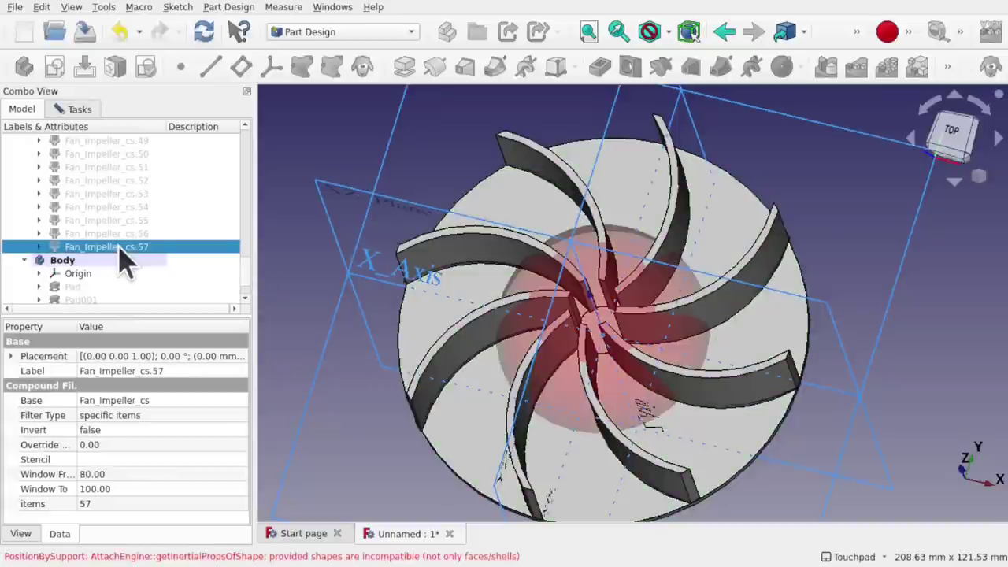
mouse_move(634, 355)
left_mouse_down("alt")
mouse_move(700, 218)
mouse_move(690, 307)
mouse_move(628, 334)
mouse_move(633, 341)
left_mouse_up("alt")
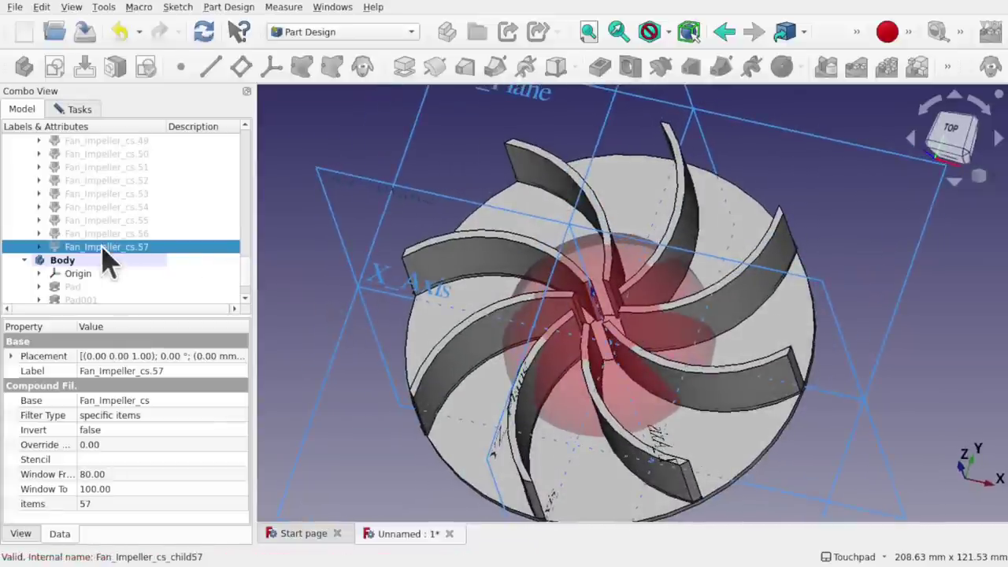
left_click_drag(247, 274, 250, 257)
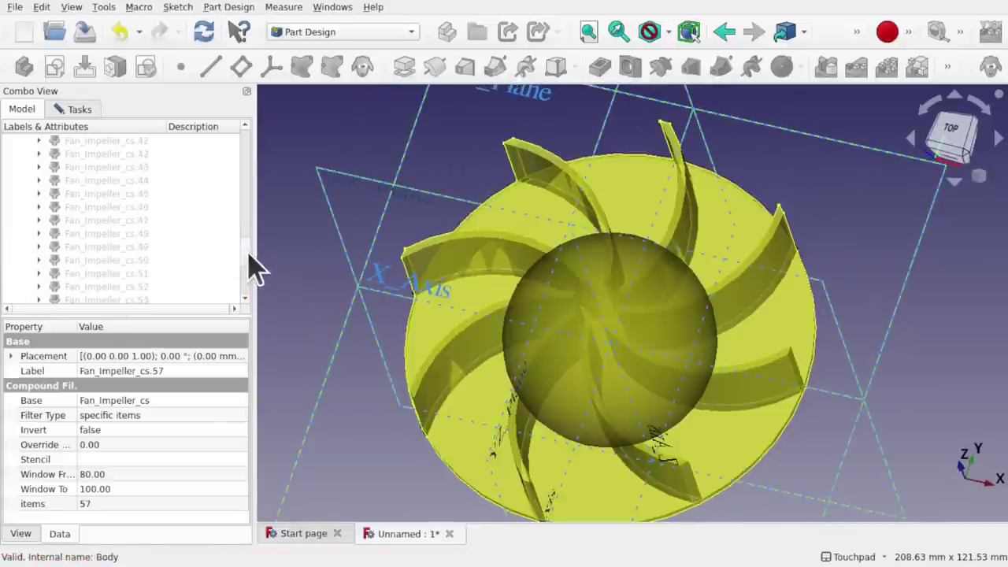
left_click(143, 223, "shift")
scroll(149, 237, "down", 3)
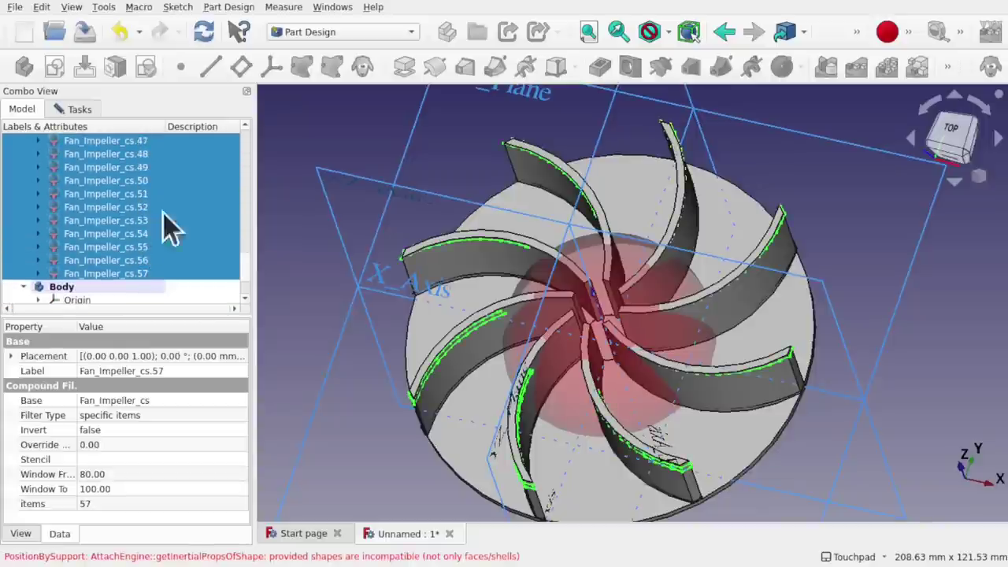
left_click_drag(742, 378, 638, 366, "shift")
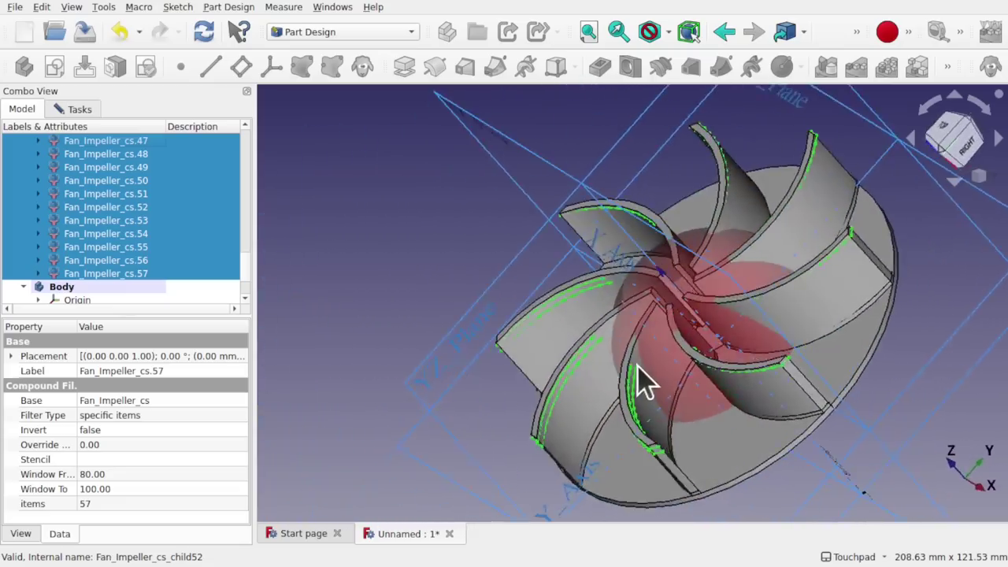
Remove the cross-section wire references from the sphere's attachment, keeping only PolarPattern:Face2 in XY on plane mode.
scroll(639, 367, "up", 5)
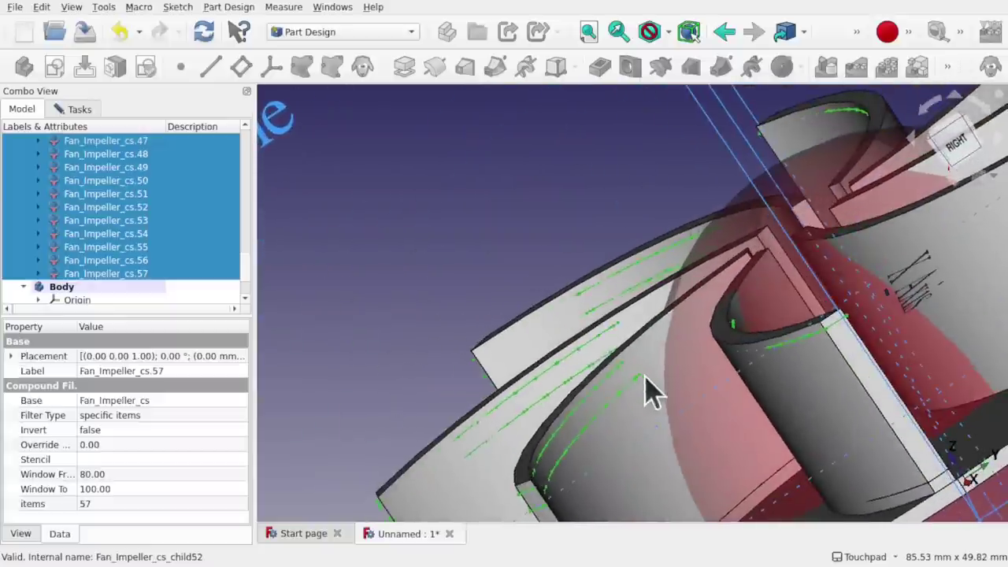
left_click_drag(614, 387, 770, 372, "alt")
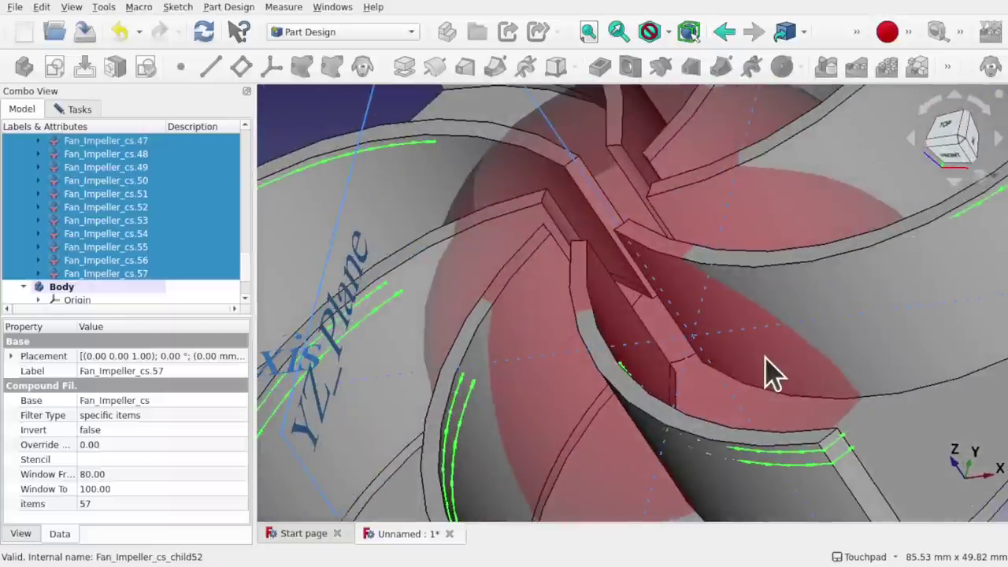
left_click(91, 110)
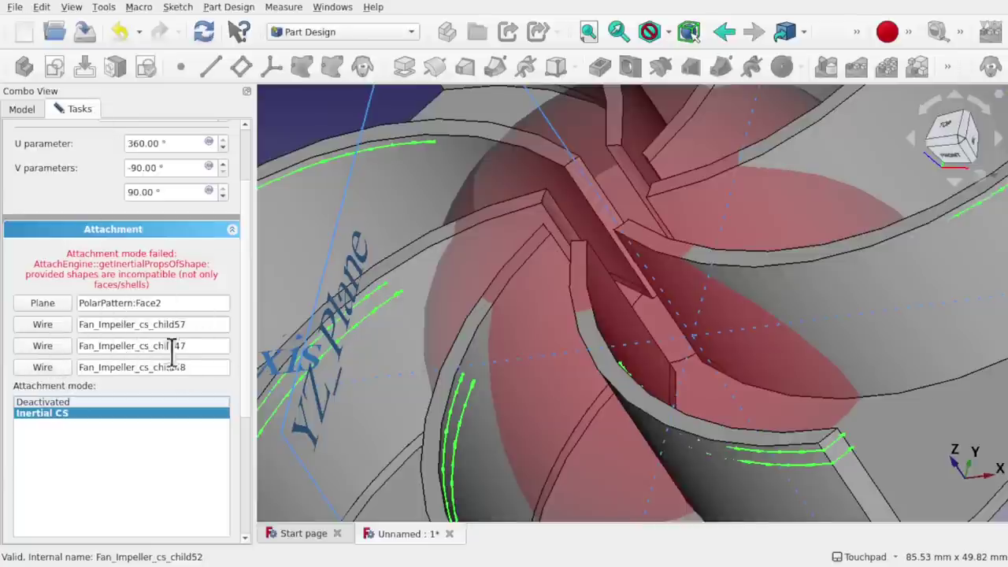
left_click_drag(201, 373, 61, 368)
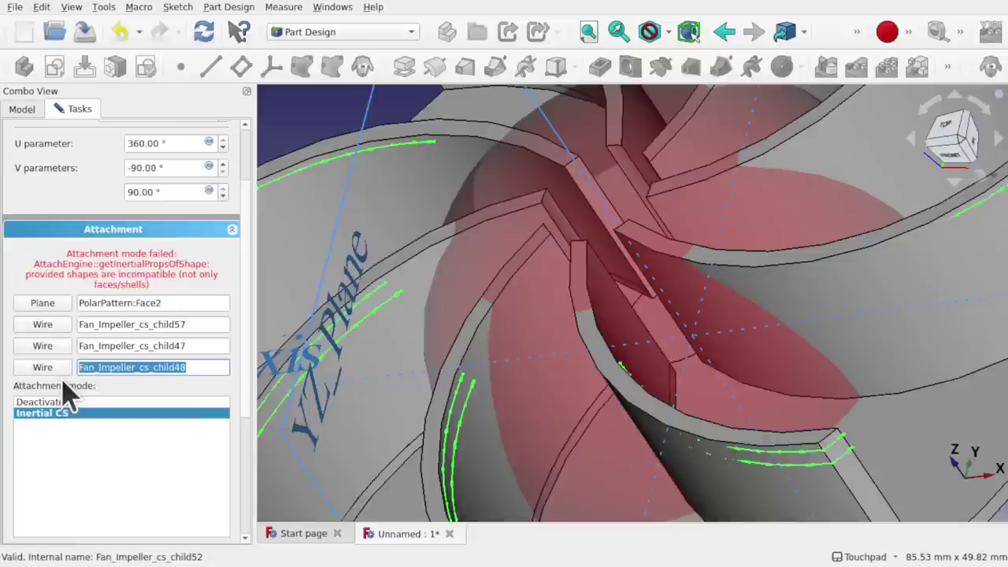
key("Delete")
left_click_drag(194, 344, 71, 348)
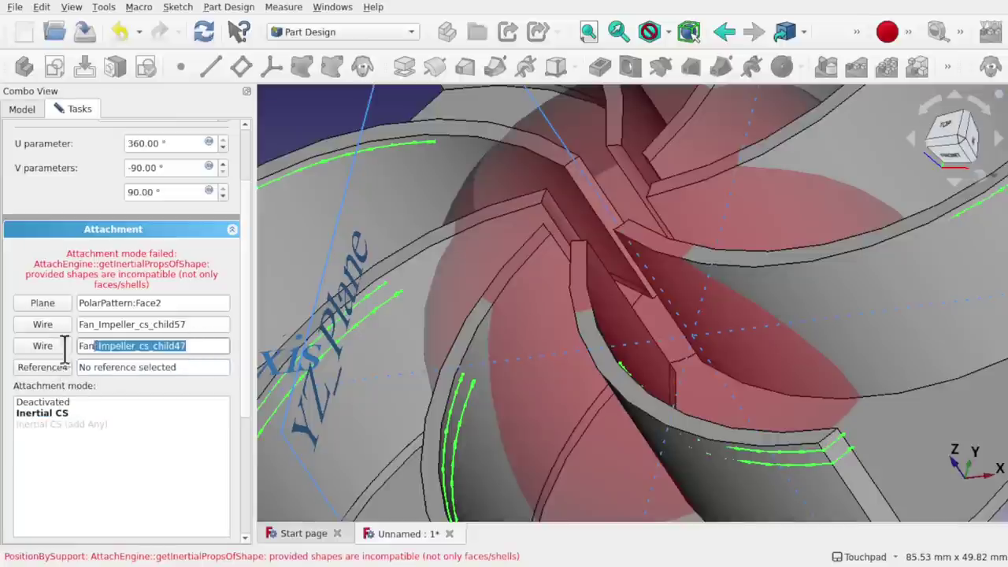
key("Delete")
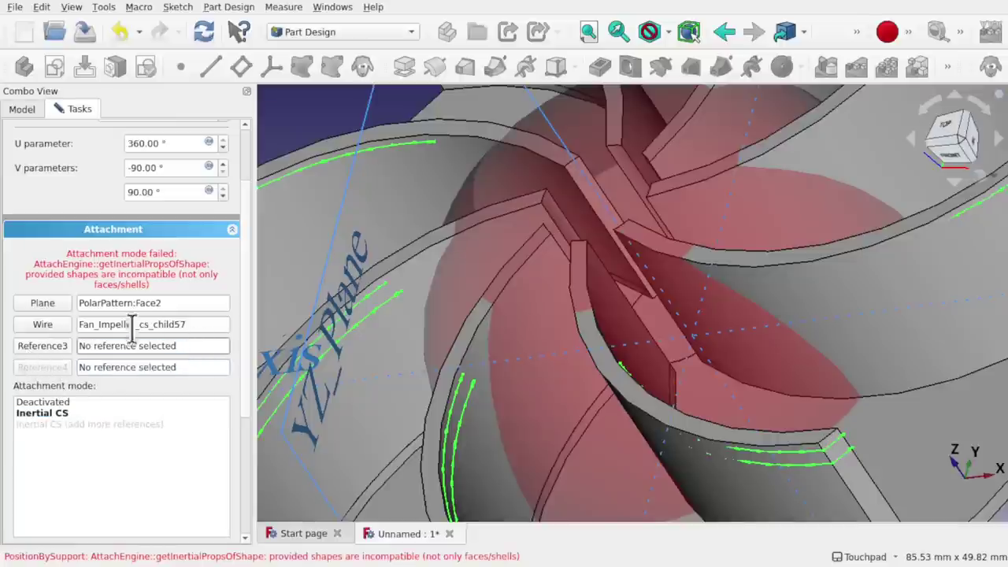
left_click_drag(214, 324, 65, 329)
key("Delete")
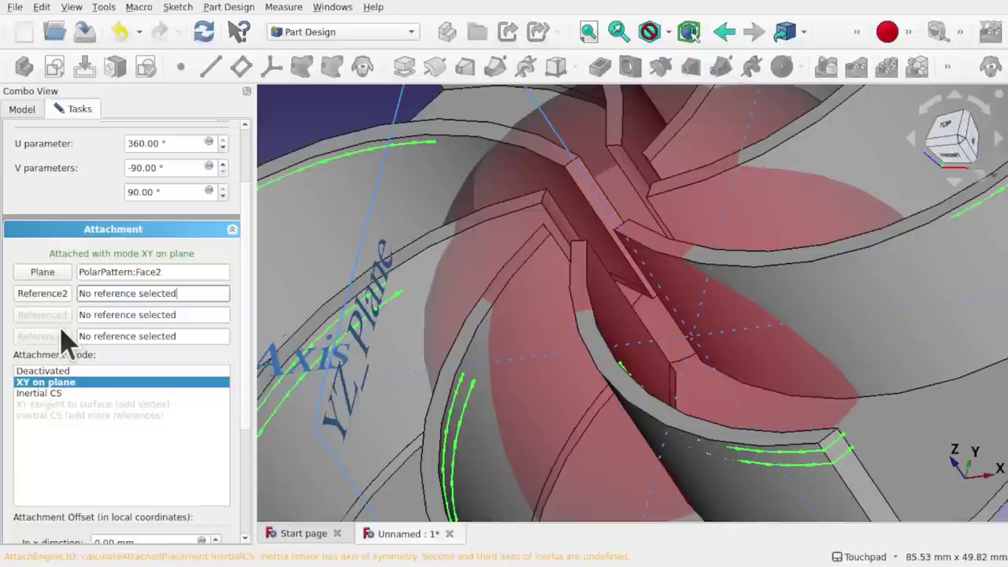
left_click(187, 273)
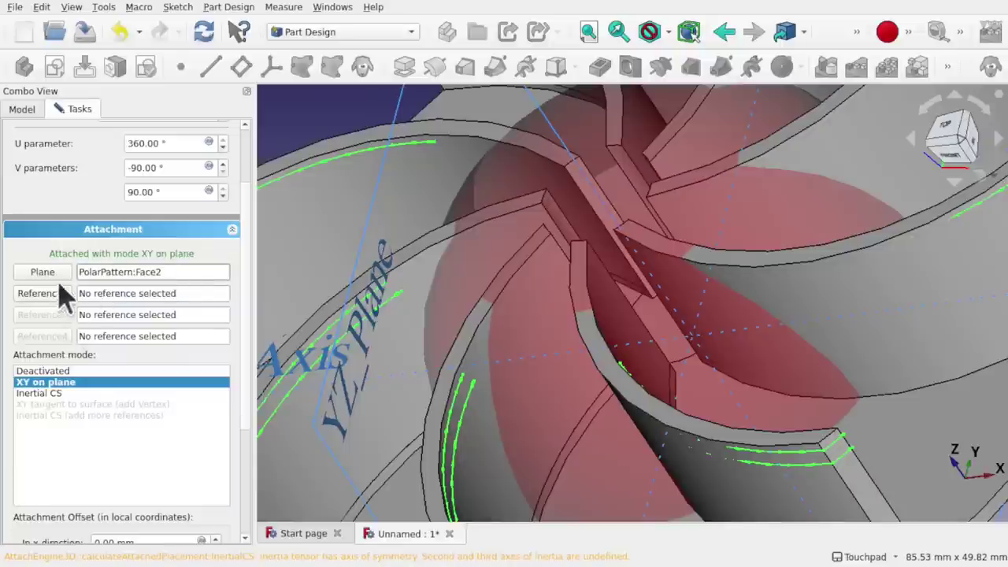
Set the subtractive sphere's z-direction attachment offset to 36 mm, check its fit against the blade cross-sections, and finish the sphere.
left_click_drag(598, 213, 519, 185, "alt")
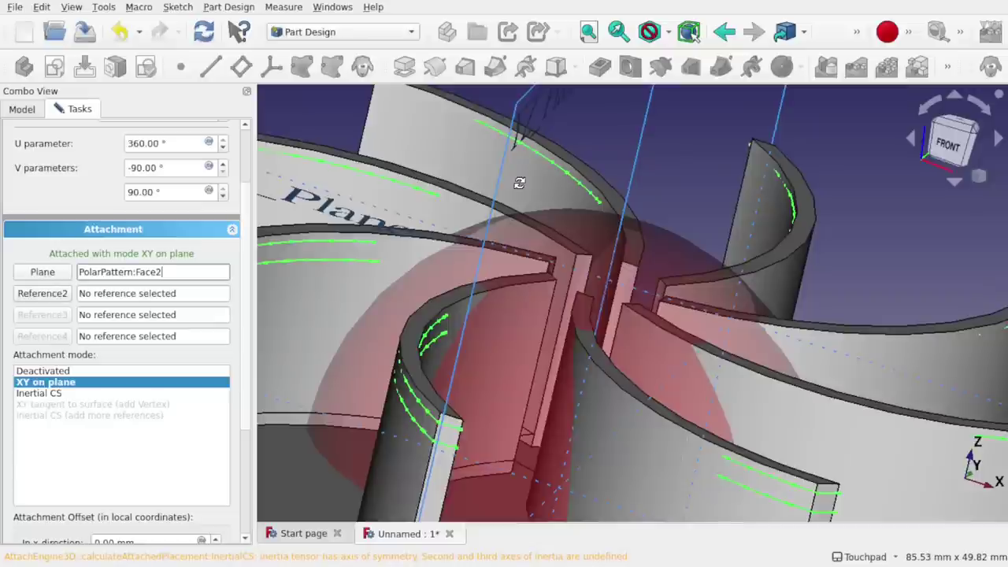
scroll(519, 185, "down", 2)
scroll(519, 185, "down", 2)
left_click_drag(597, 203, 479, 150, "alt")
middle_click_drag(480, 149, 464, 157)
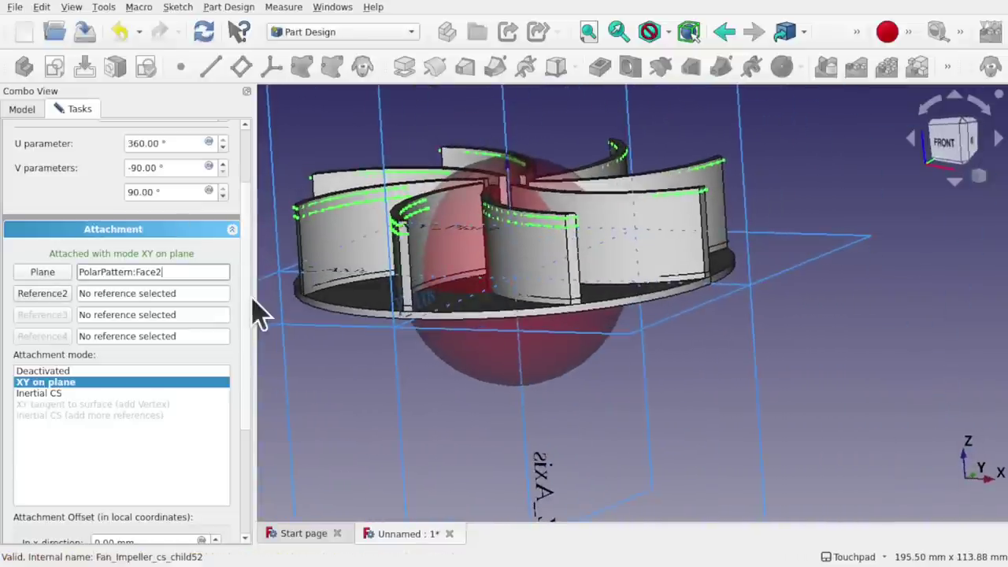
scroll(252, 291, "down", 2)
scroll(246, 394, "down", 4)
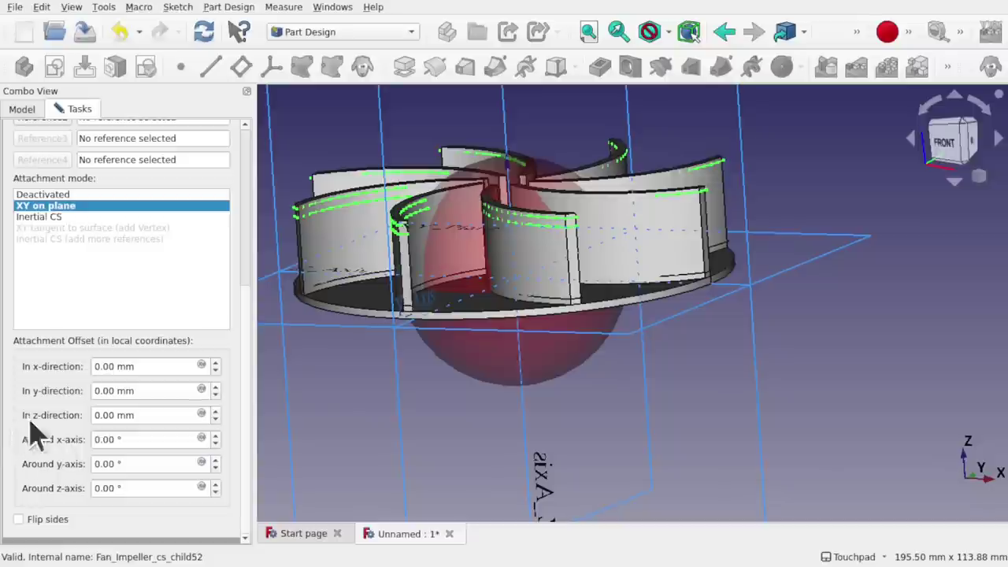
scroll(145, 419, "up", 20)
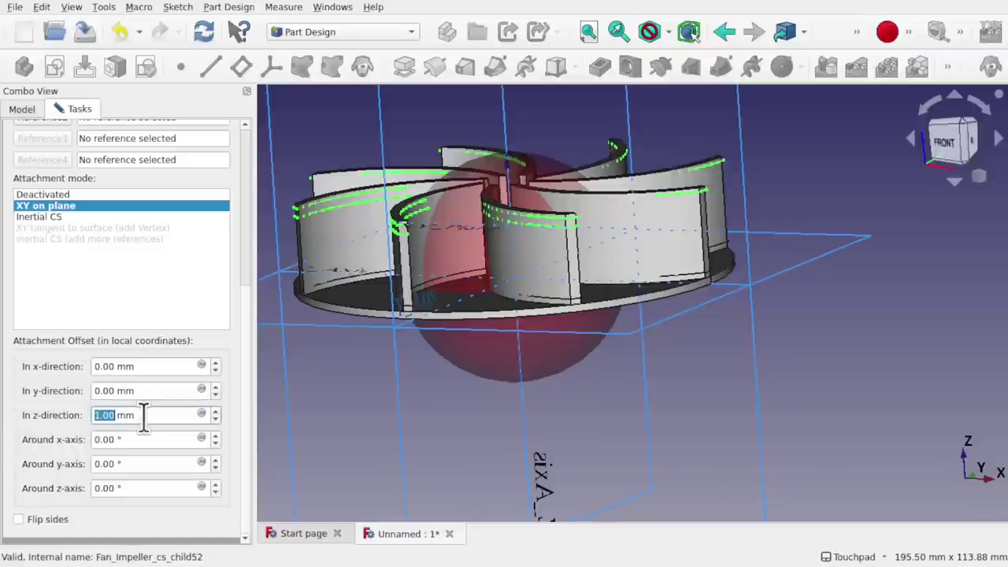
scroll(144, 420, "up", 4)
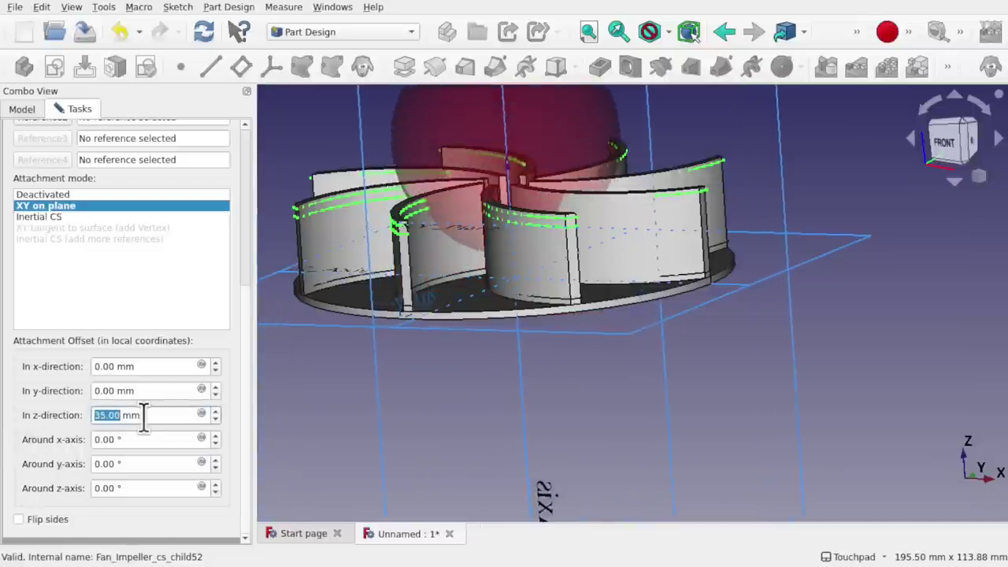
left_click_drag(470, 247, 483, 208, "shift")
scroll(502, 196, "up", 4)
middle_click_drag(482, 207, 482, 232)
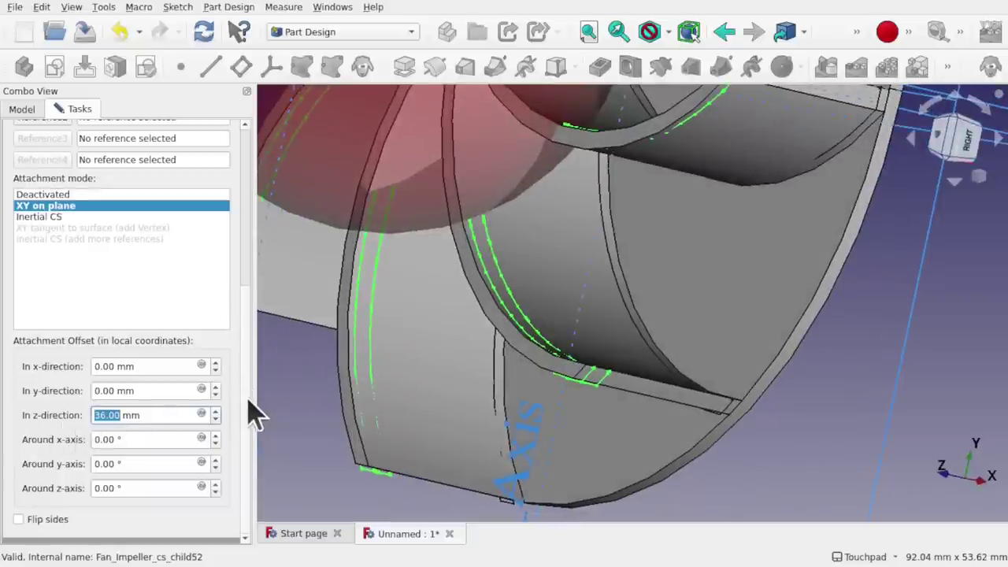
scroll(241, 333, "up", 5)
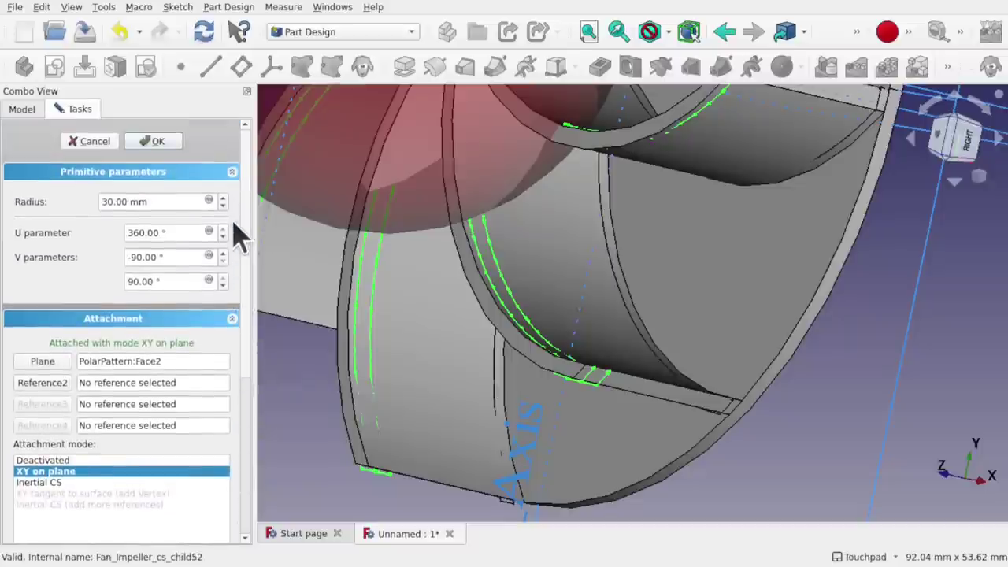
scroll(251, 315, "down", 6)
scroll(250, 220, "up", 6)
left_click(147, 145)
Inspect the sphere-trimmed blades, then show the Fan_Impeller mesh and compare the inner blade ends of both.
left_click_drag(516, 204, 756, 265, "shift")
left_click(956, 148)
left_click_drag(786, 204, 718, 262, "shift")
left_click_drag(719, 262, 745, 124, "alt")
scroll(244, 163, "up", 8)
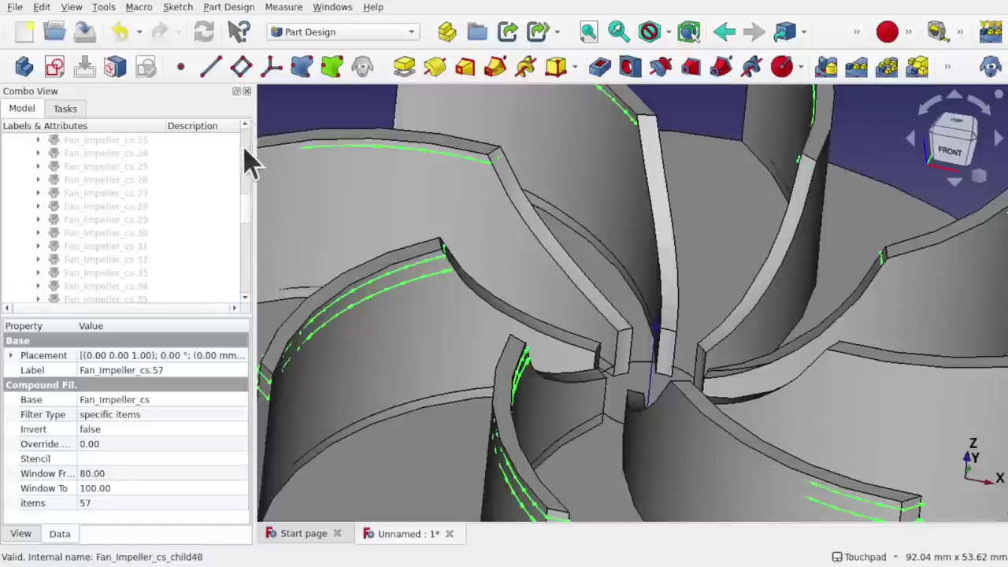
left_click_drag(247, 220, 246, 146)
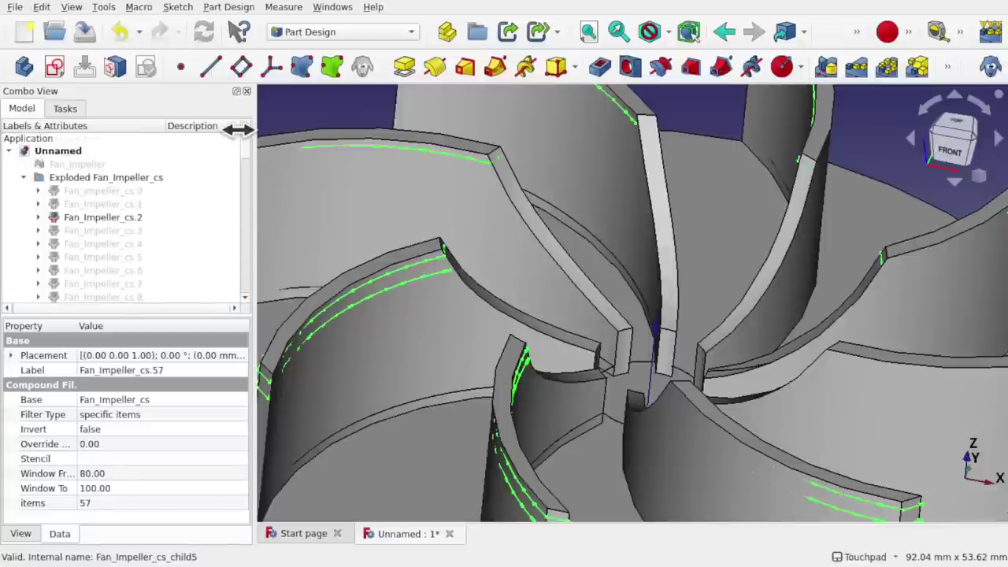
left_click(83, 177)
left_click(69, 165)
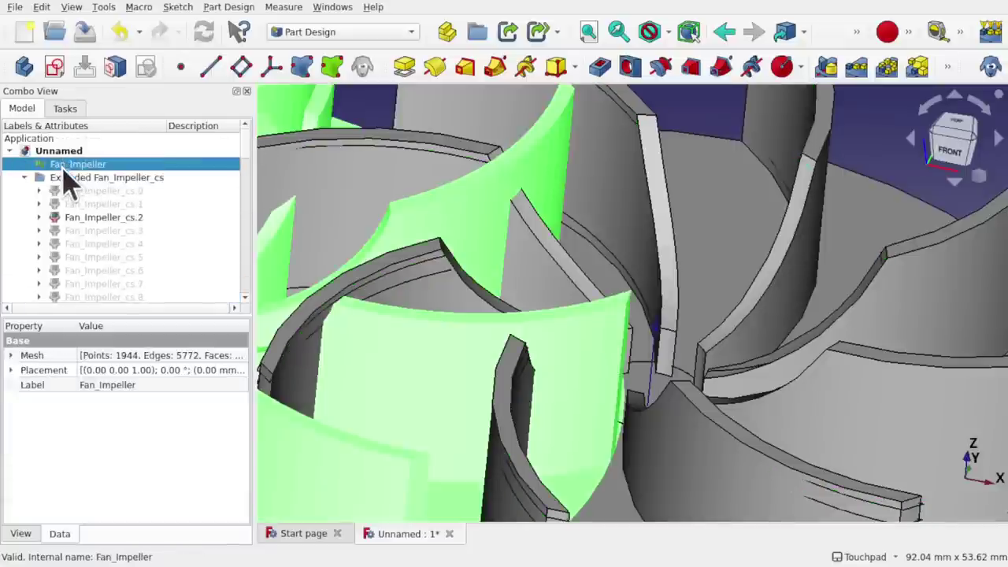
left_click_drag(477, 239, 543, 260, "alt")
scroll(581, 204, "down", 2)
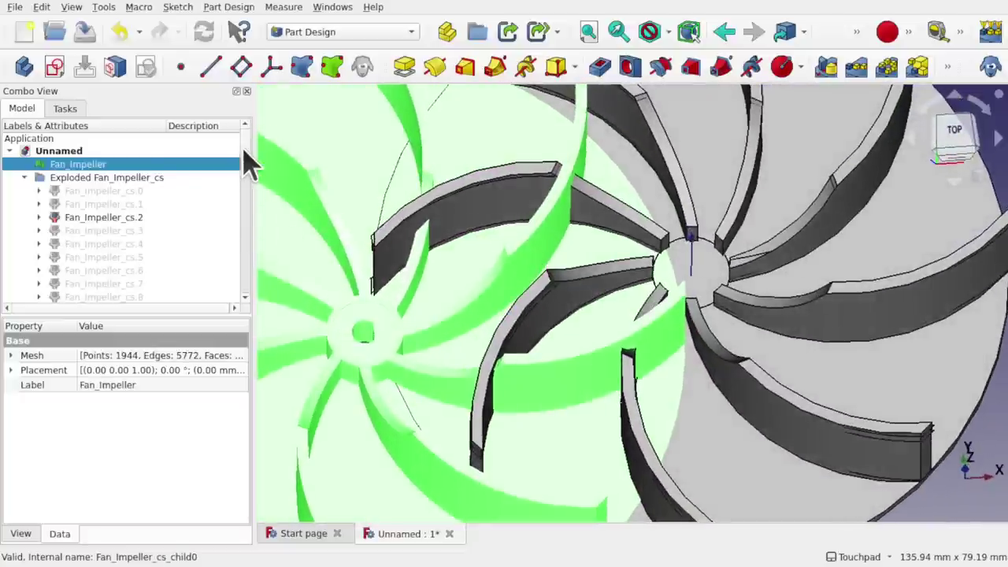
Try a radius of 29 mm for the subtractive sphere.
left_click_drag(244, 150, 247, 310)
left_click(91, 287)
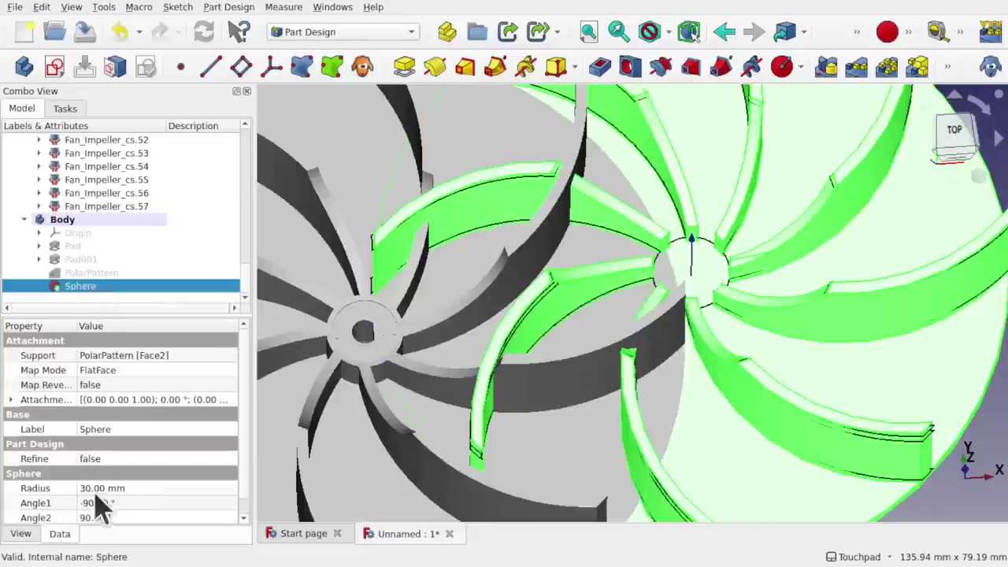
left_click(102, 488)
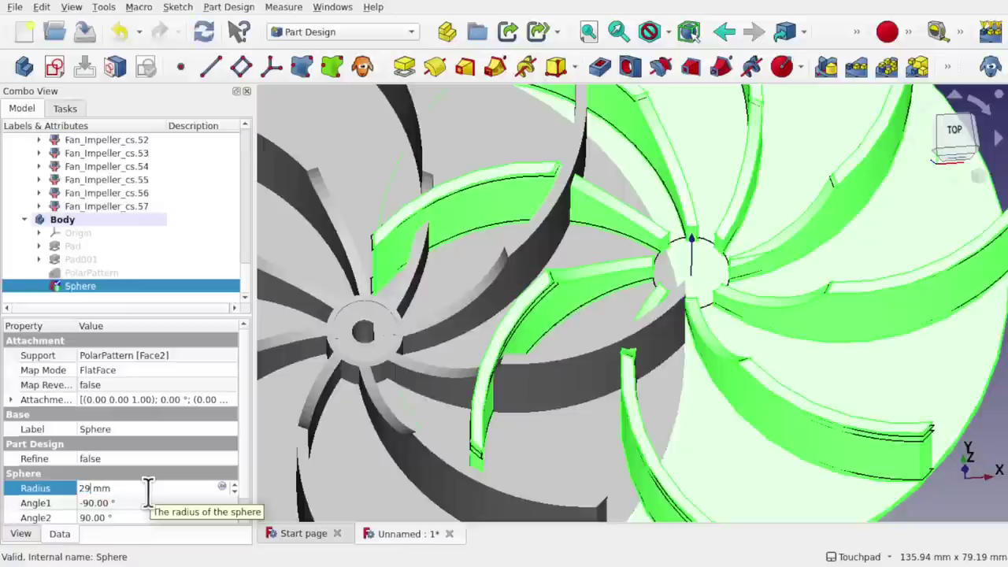
left_click(139, 504)
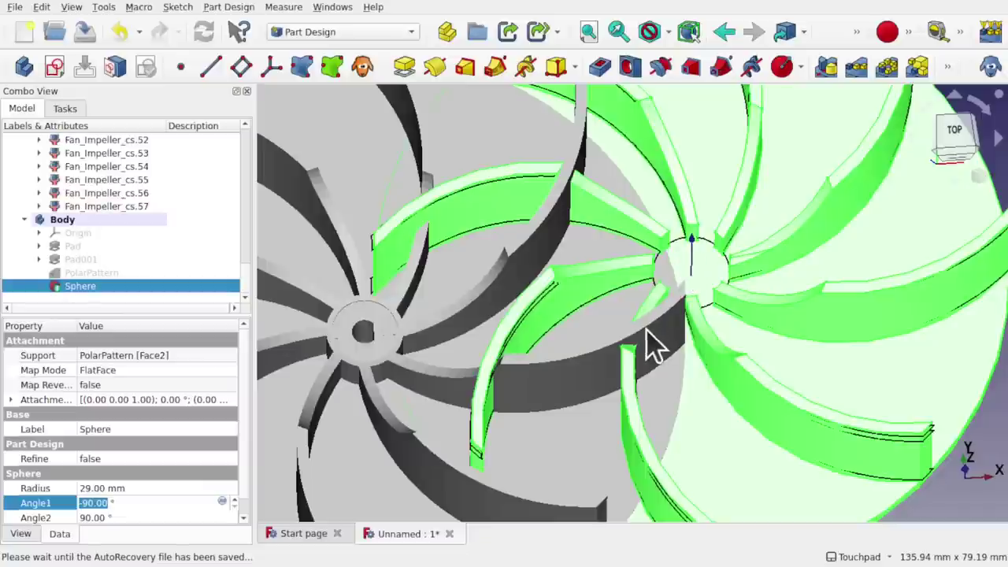
Try a radius of 32 mm for the subtractive sphere and check the cut on the blades' upper edges.
left_click(126, 488)
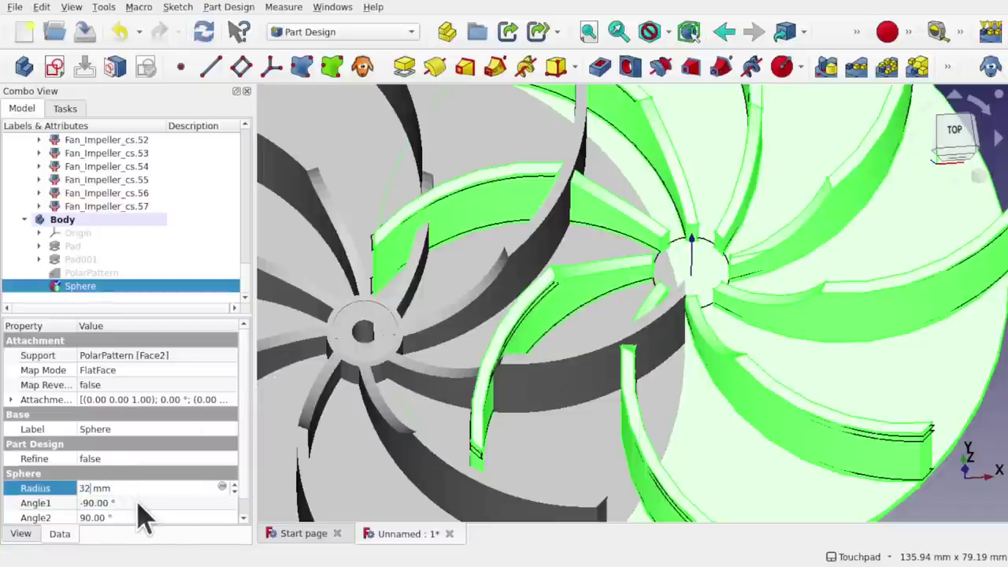
type("32")
left_click(140, 504)
scroll(748, 376, "up", 5)
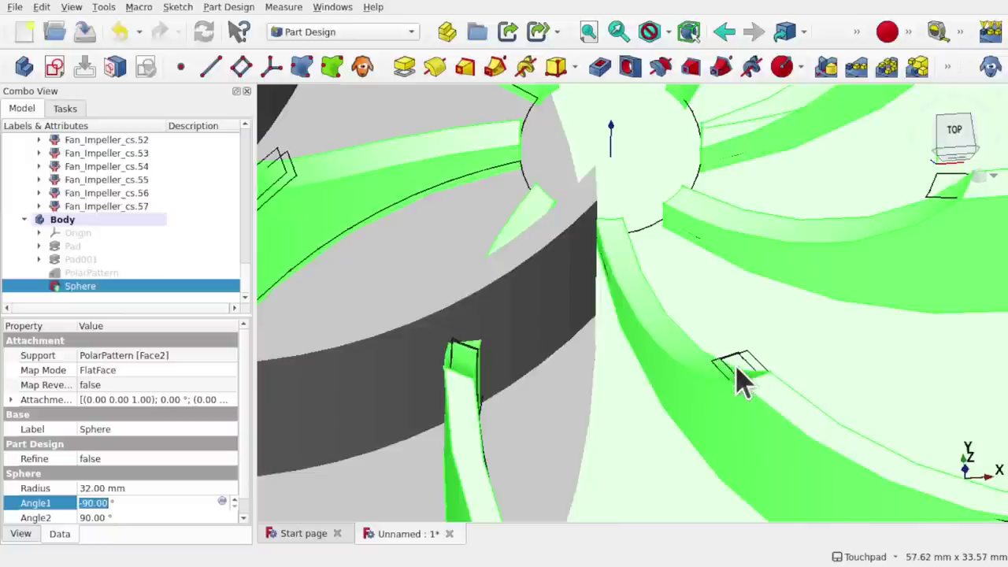
Set the subtractive sphere's radius to 30 mm and examine the trimmed blade ends around the hub.
left_click(135, 489)
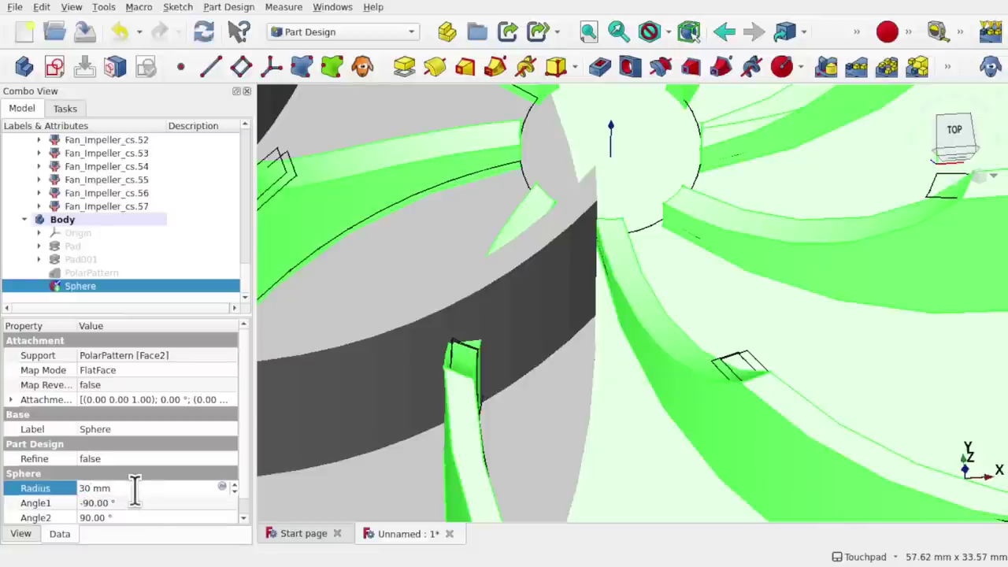
left_click(146, 502)
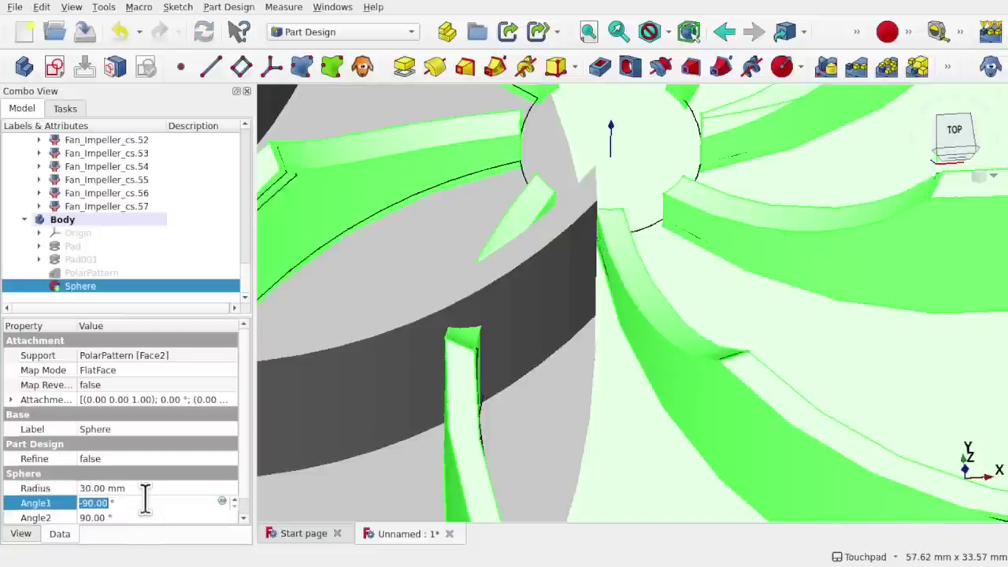
scroll(648, 275, "down", 5)
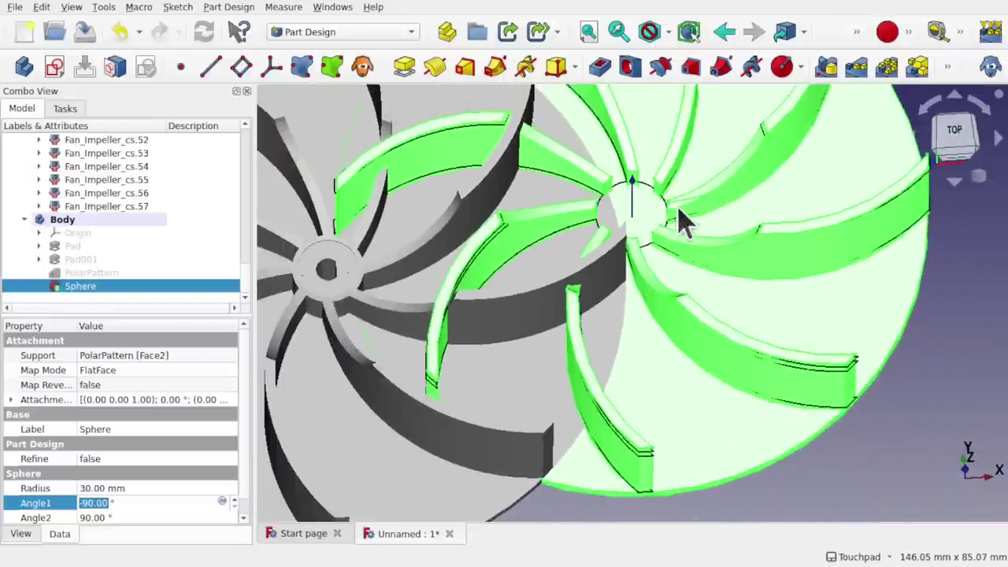
scroll(681, 218, "up", 5)
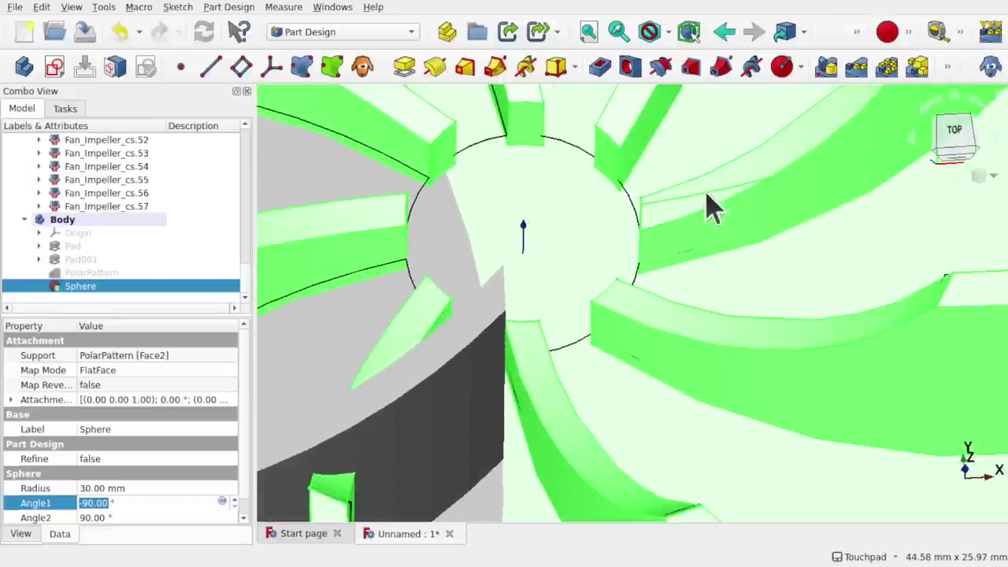
scroll(657, 249, "down", 3)
scroll(658, 249, "down", 1)
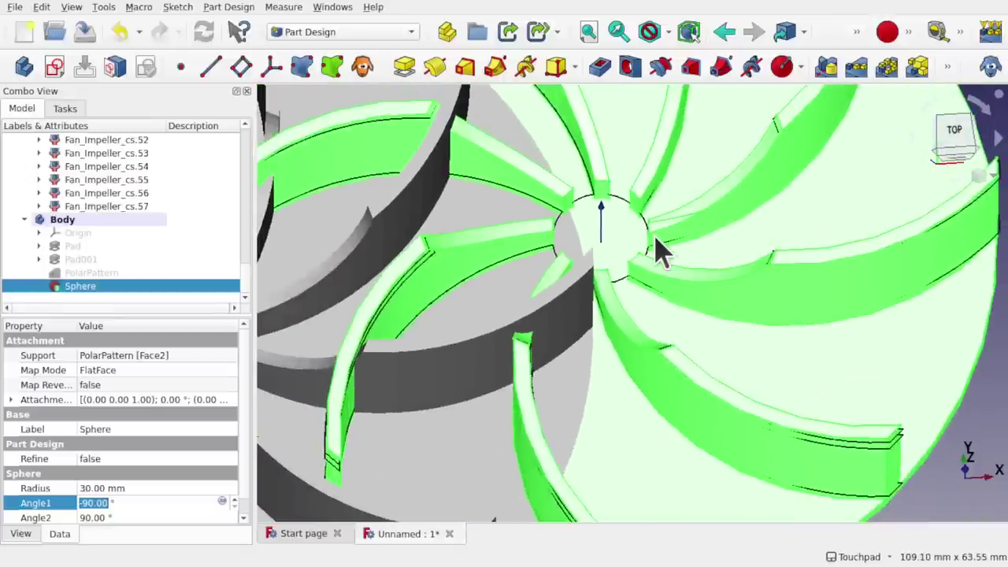
scroll(620, 228, "down", 1)
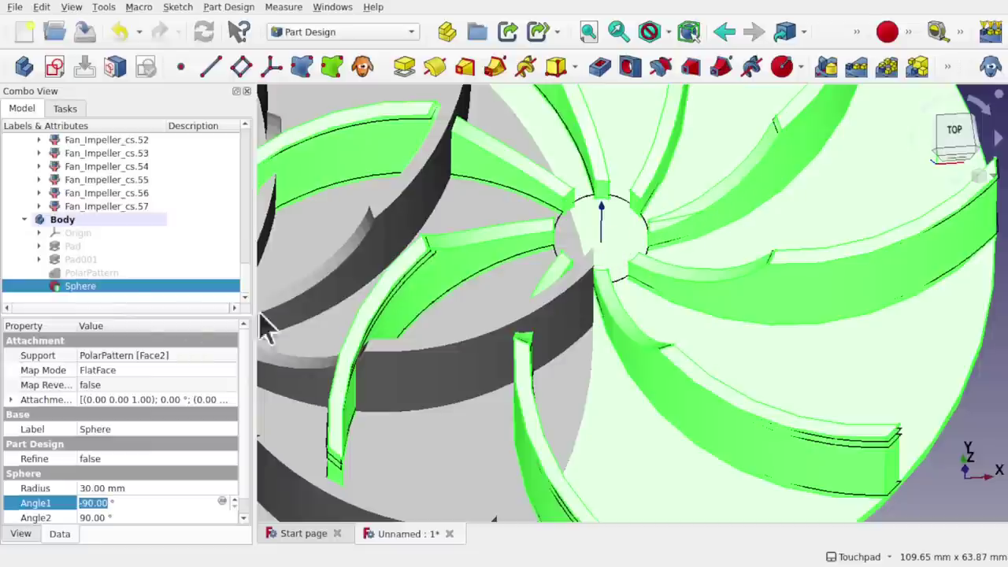
Set the angle of the sphere's attachment offset to 7° and refresh the model.
left_click(11, 401)
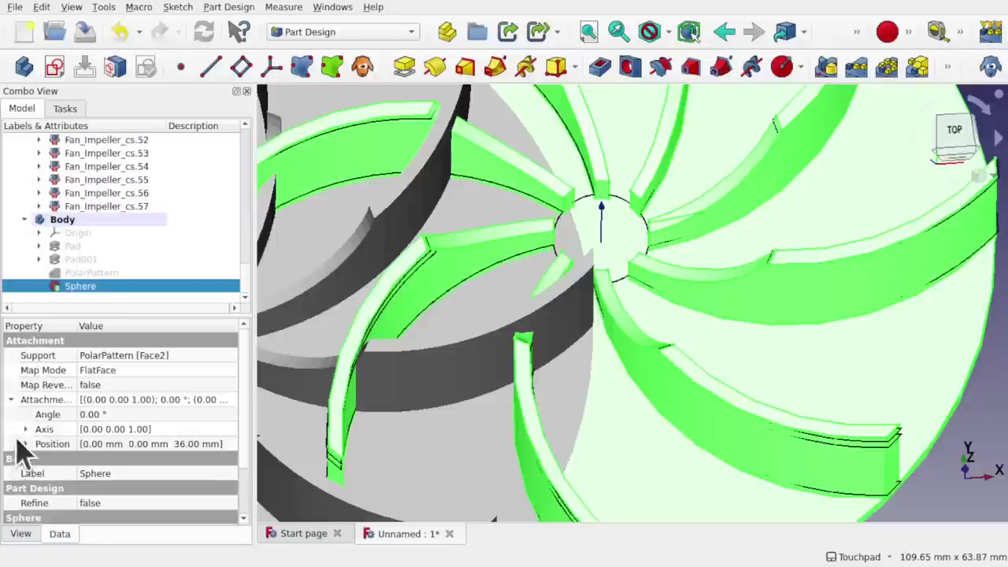
left_click(102, 415)
scroll(114, 409, "up", 3)
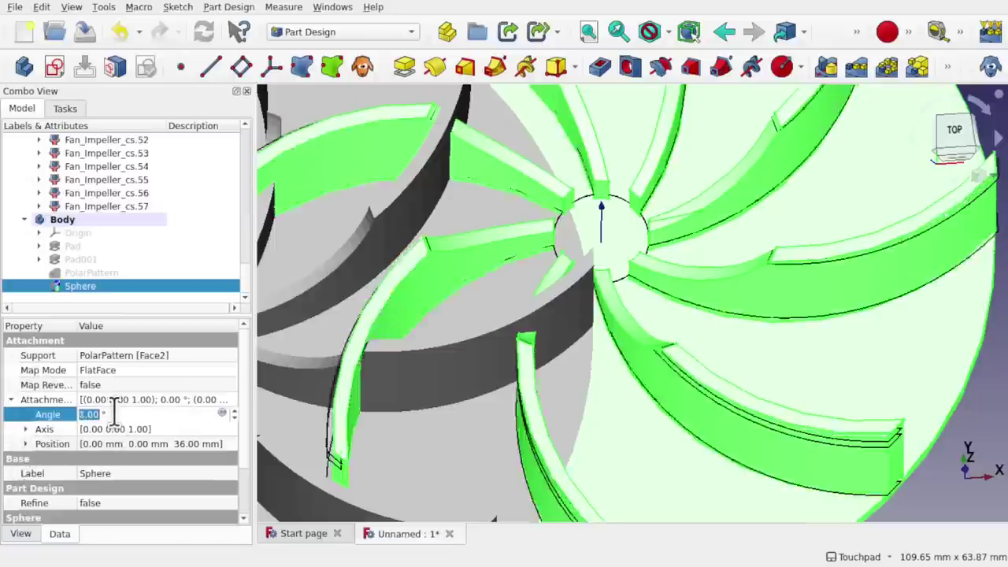
scroll(114, 411, "up", 4)
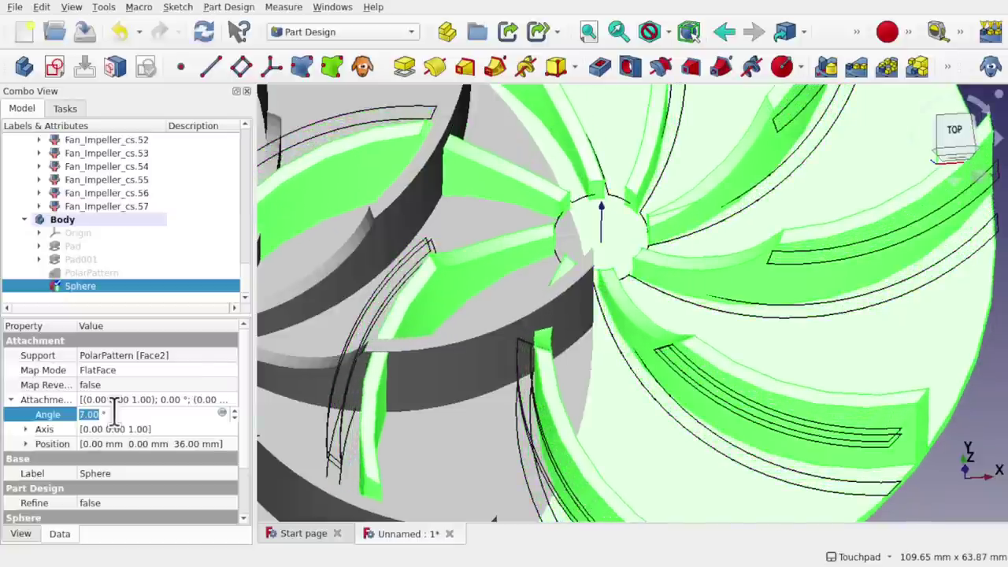
left_click(41, 7)
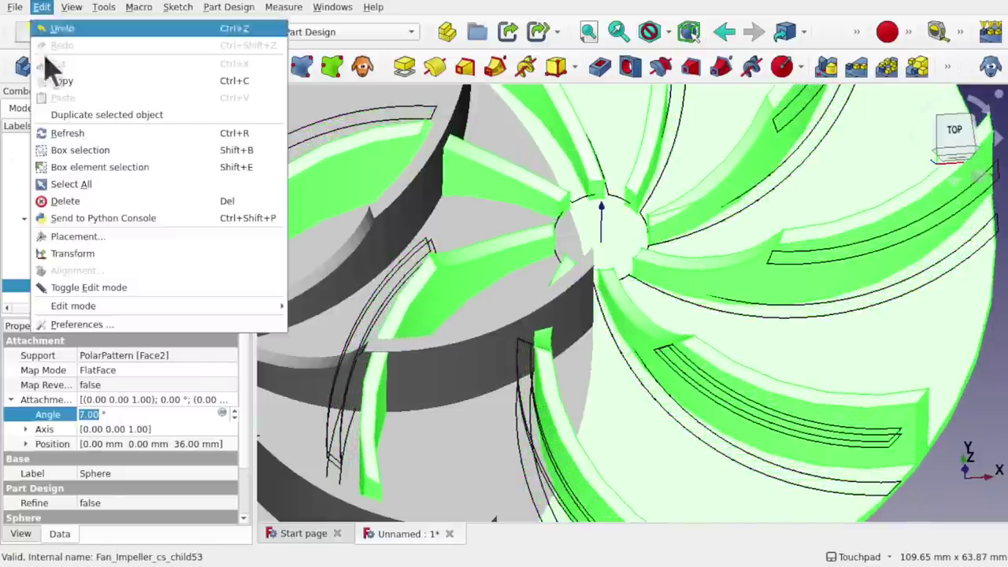
left_click(82, 134)
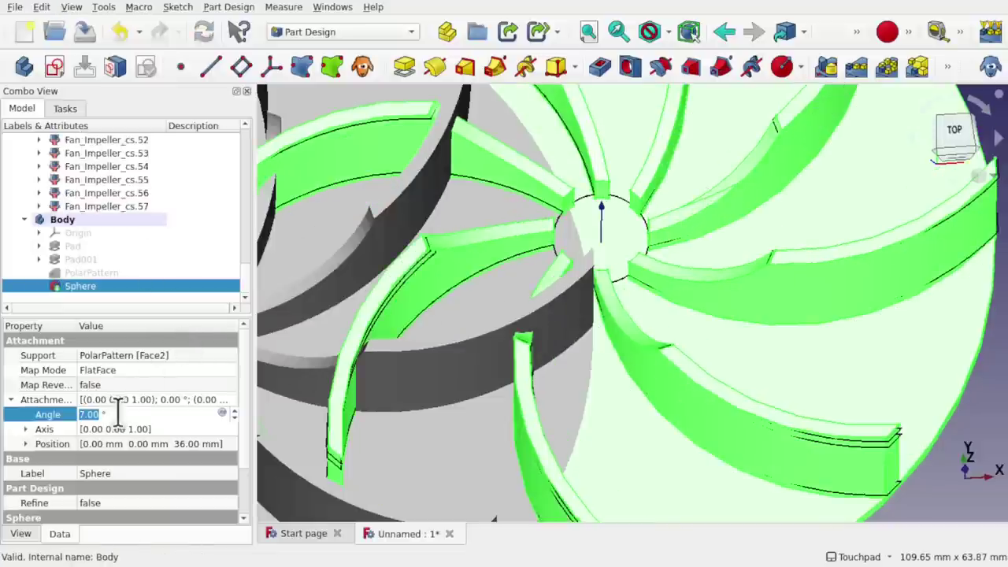
Raise the angle of the sphere's attachment offset to 19° and check the blades around the hub.
scroll(119, 413, "up", 5)
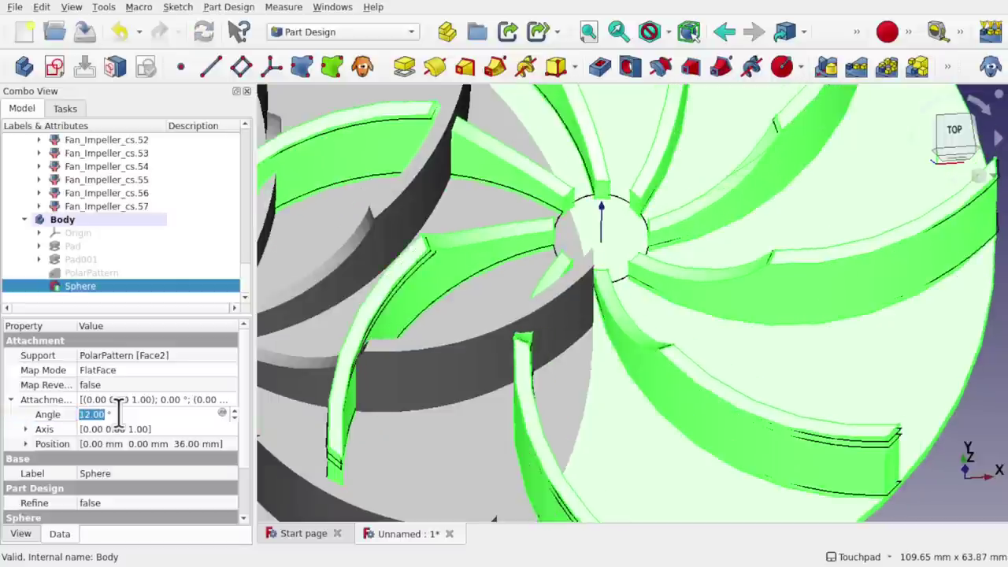
scroll(119, 415, "up", 7)
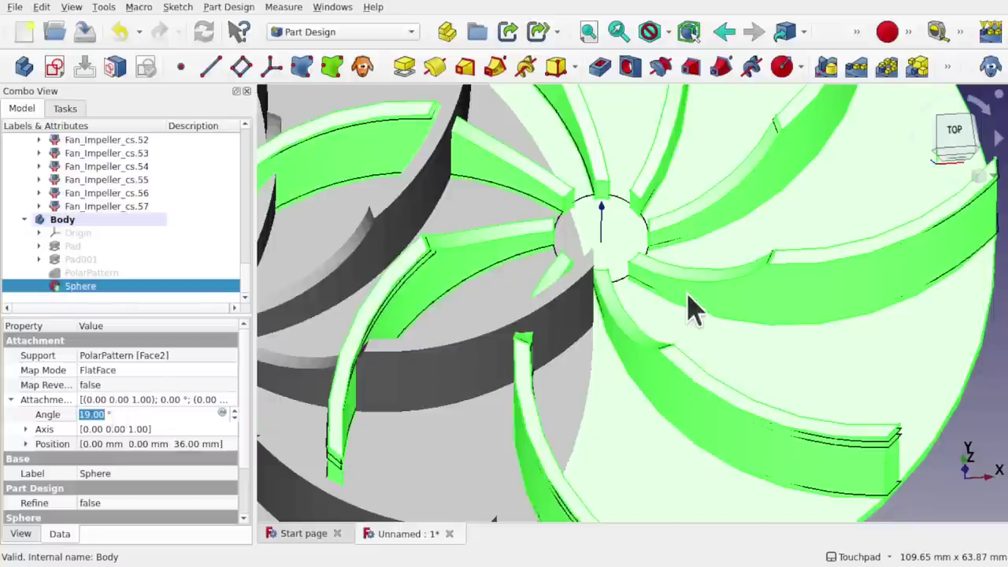
middle_click_drag(690, 298, 759, 329)
left_click_drag(758, 329, 718, 265, "alt")
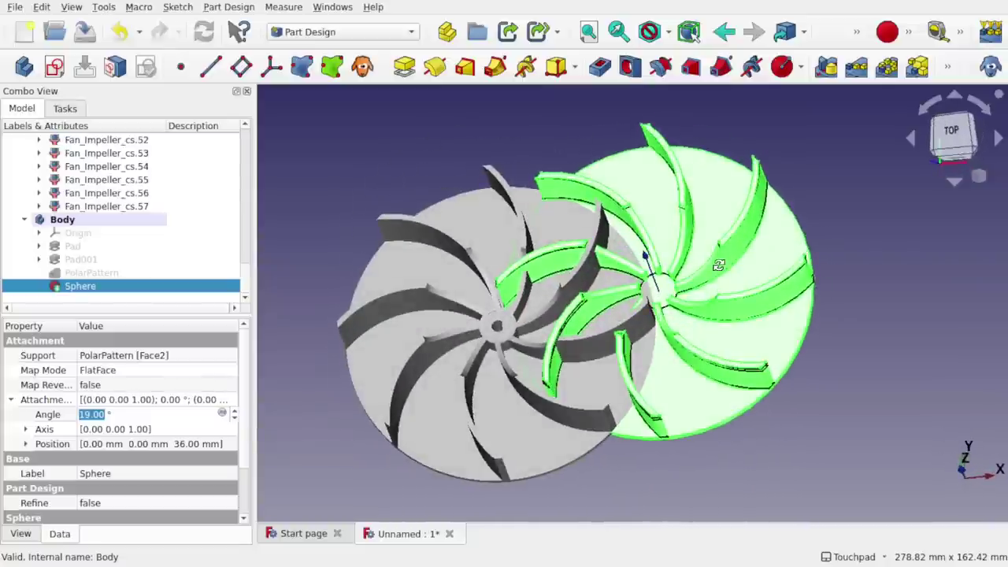
Hide the Fan_Impeller_cs.2 component of the exploded mesh and compare the hub areas of both impellers.
scroll(244, 158, "up", 10)
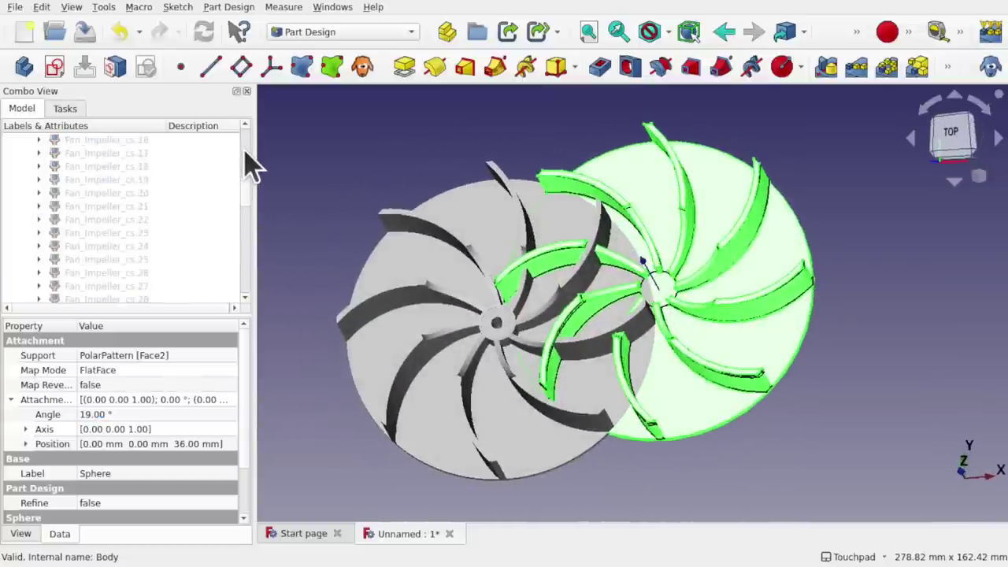
left_click_drag(249, 158, 248, 127)
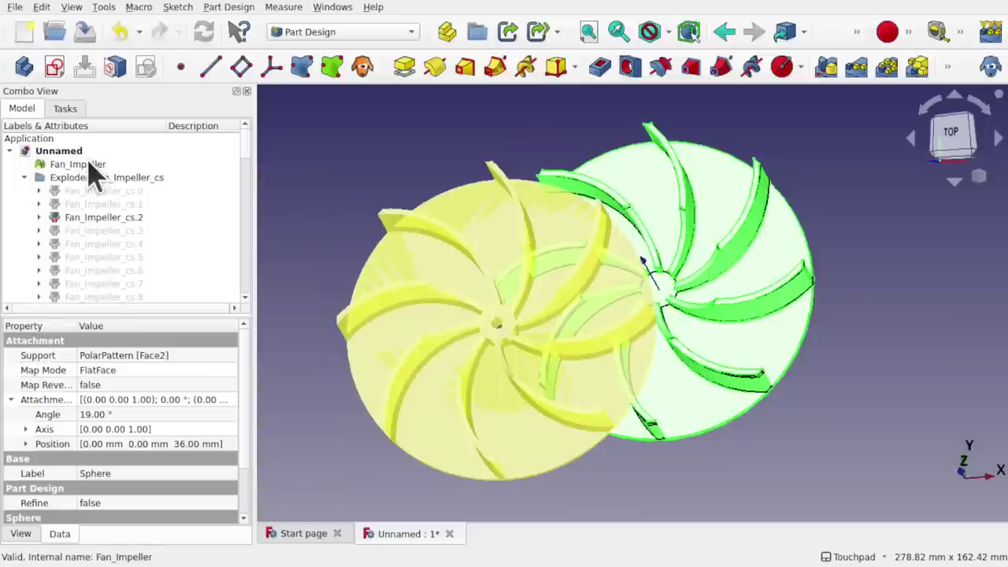
left_click(116, 222)
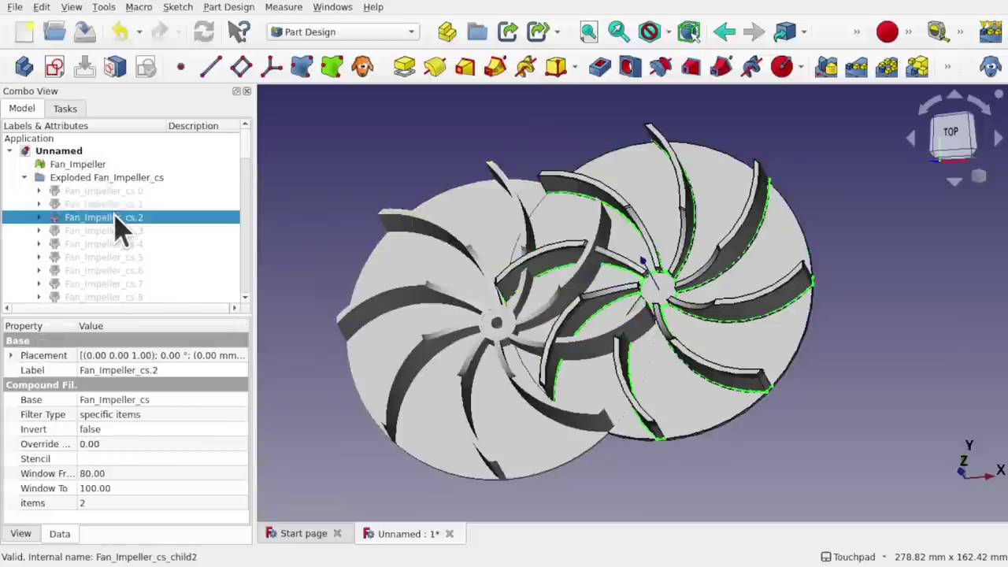
mouse_move(640, 313)
left_mouse_down("alt")
mouse_move(649, 276)
mouse_move(649, 307)
left_mouse_up("alt")
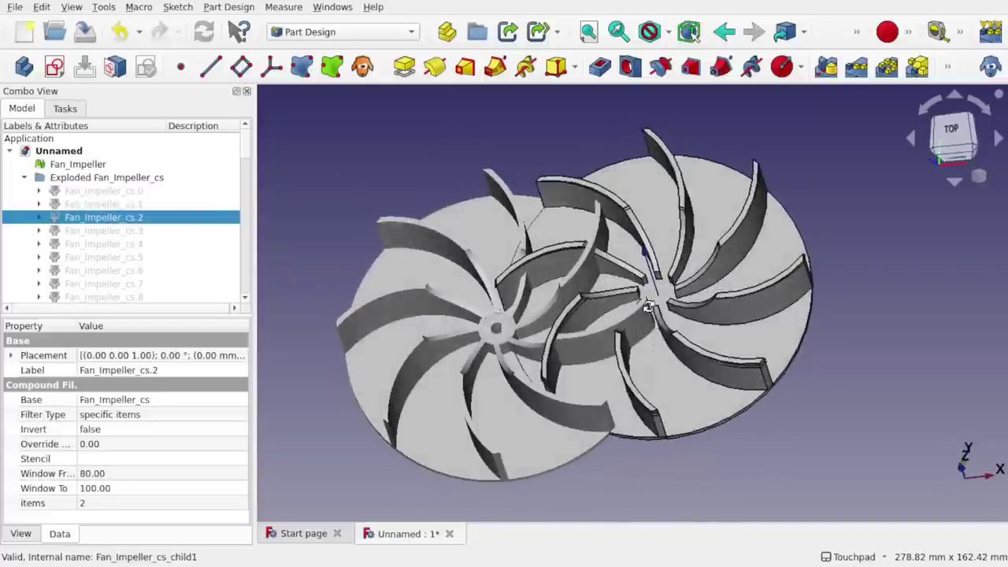
scroll(647, 307, "up", 4)
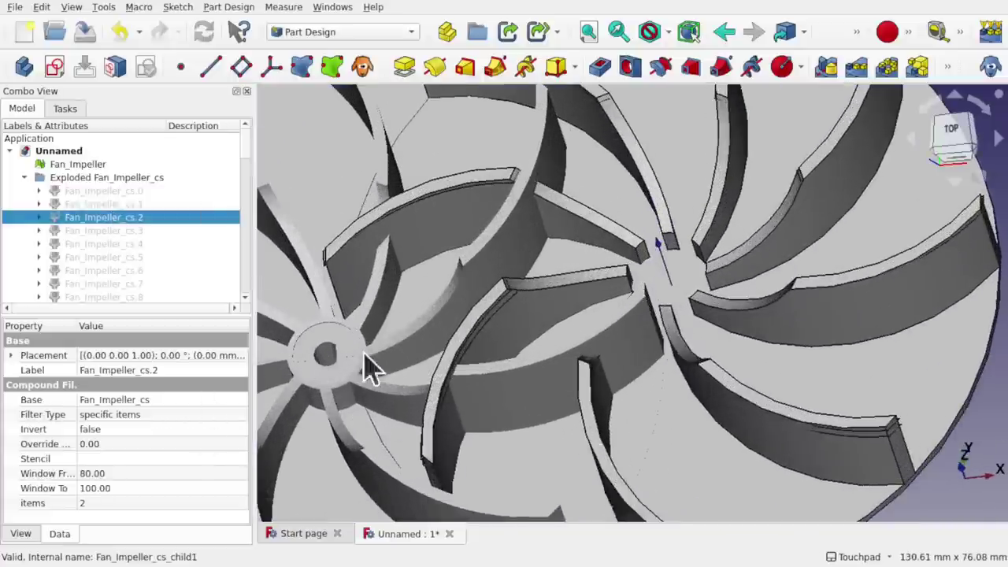
Create a new sketch on the upper face of the solid impeller's disc, between the blades.
left_click(696, 149)
scroll(696, 148, "down", 3)
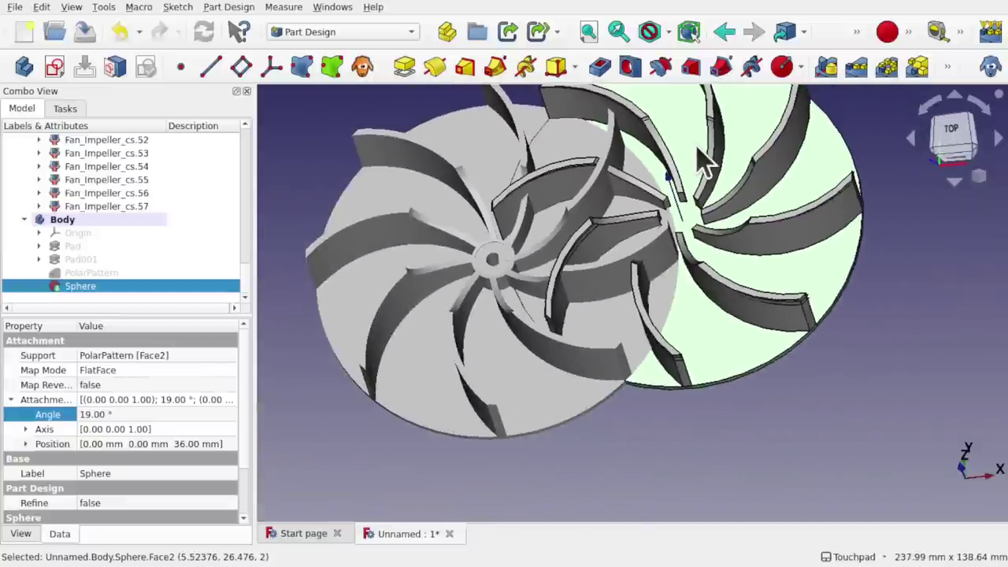
left_click(54, 68)
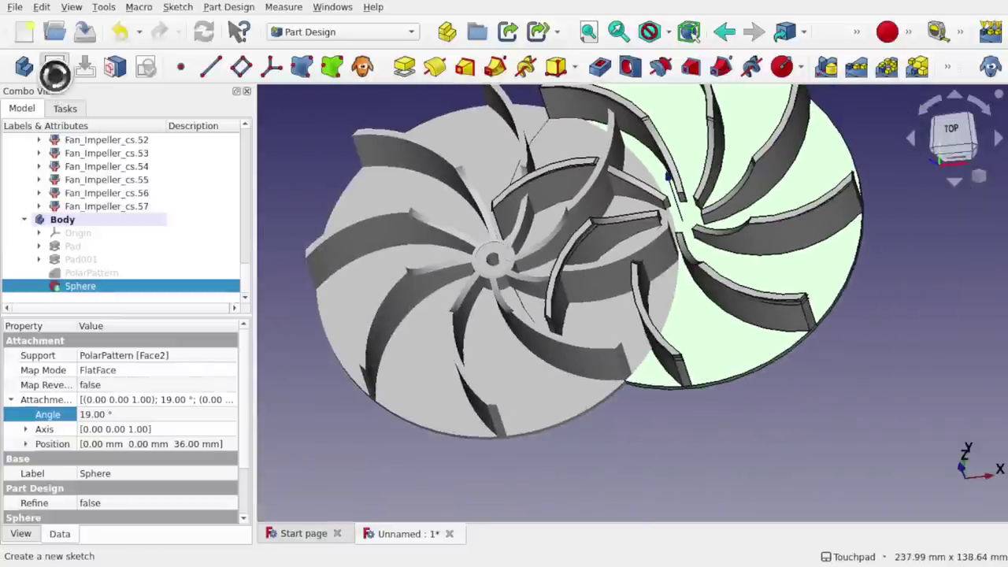
scroll(608, 286, "up", 5)
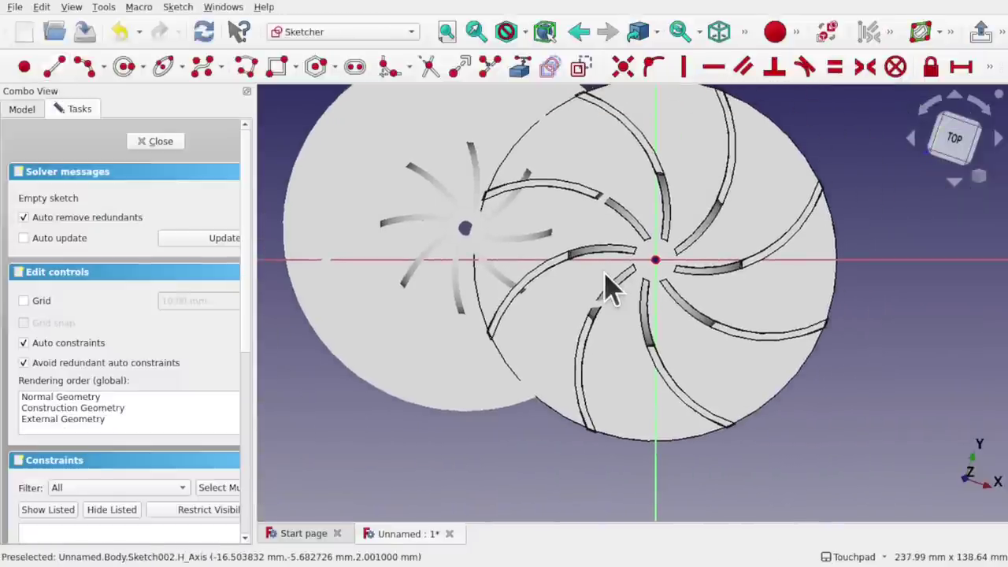
scroll(605, 272, "up", 1)
middle_click_drag(740, 253, 703, 228, "alt")
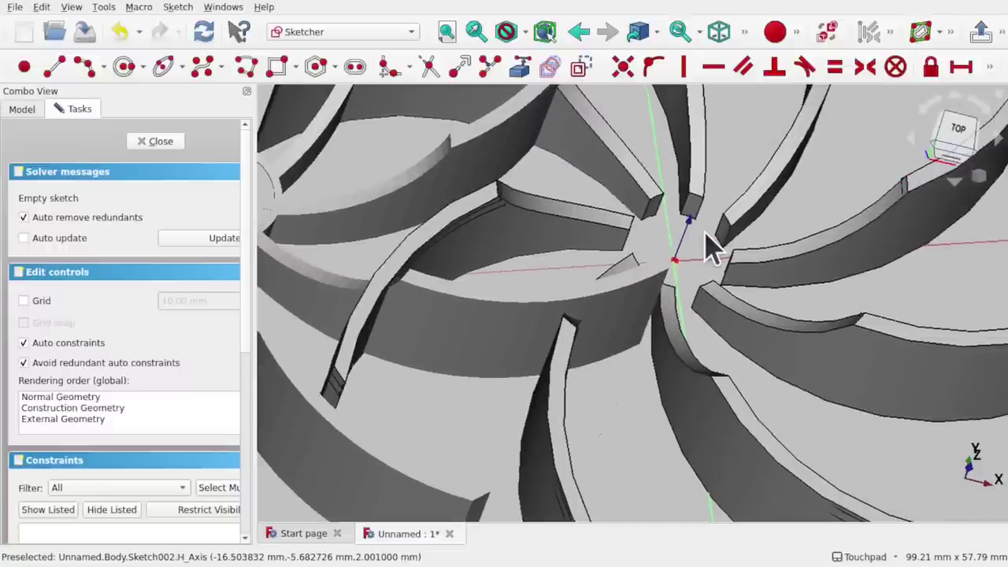
Project the lower edge of one blade's inner end as external geometry and section the view at the sketch plane.
left_click(519, 67)
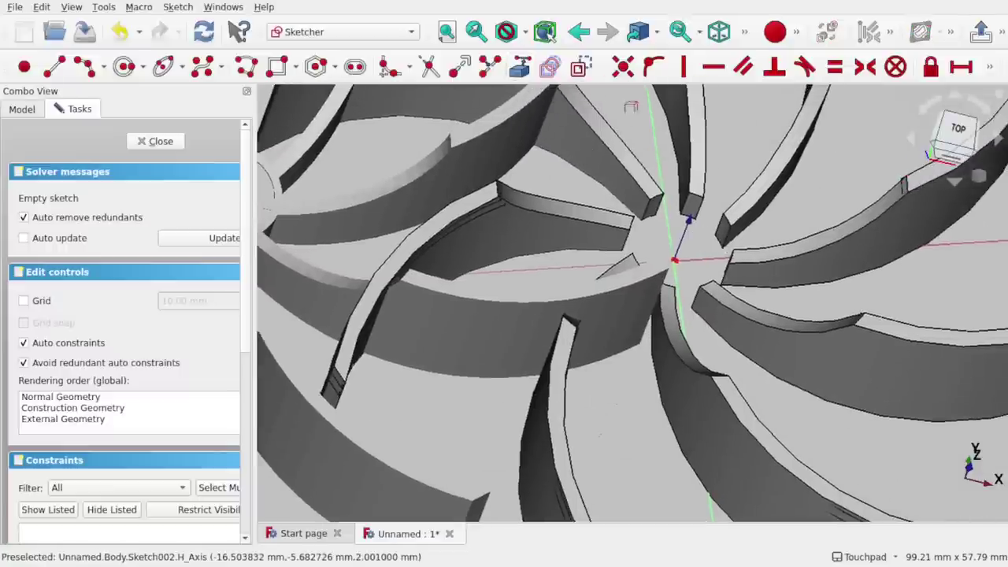
left_click(700, 197)
middle_click_drag(701, 199, 707, 238, "alt")
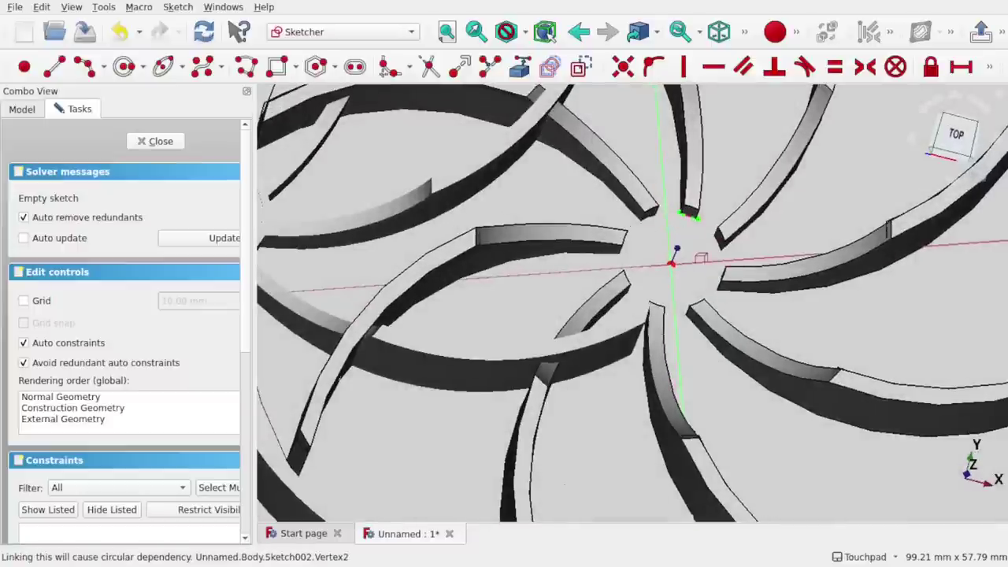
left_click(178, 8)
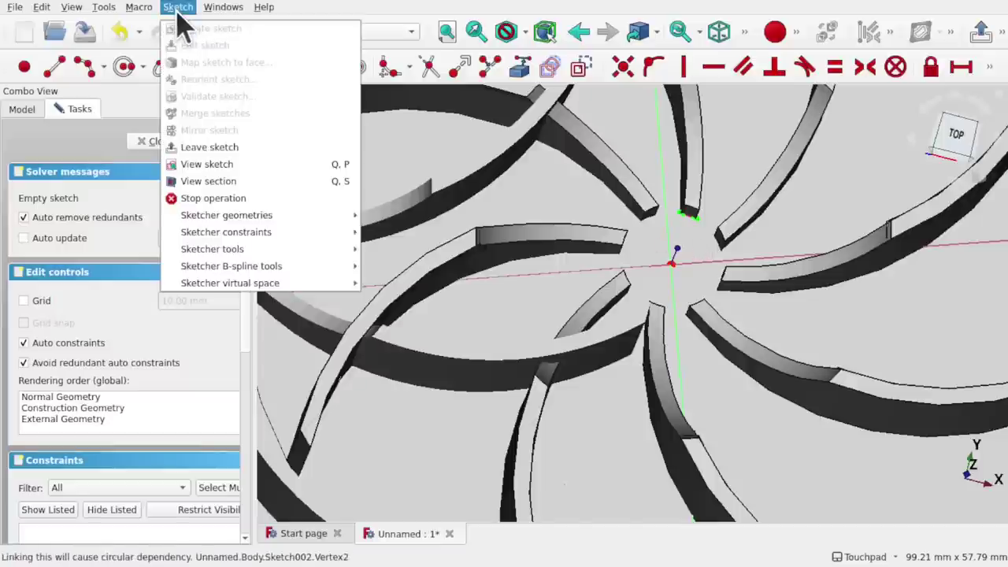
left_click(247, 183)
left_click_drag(649, 311, 622, 285, "alt")
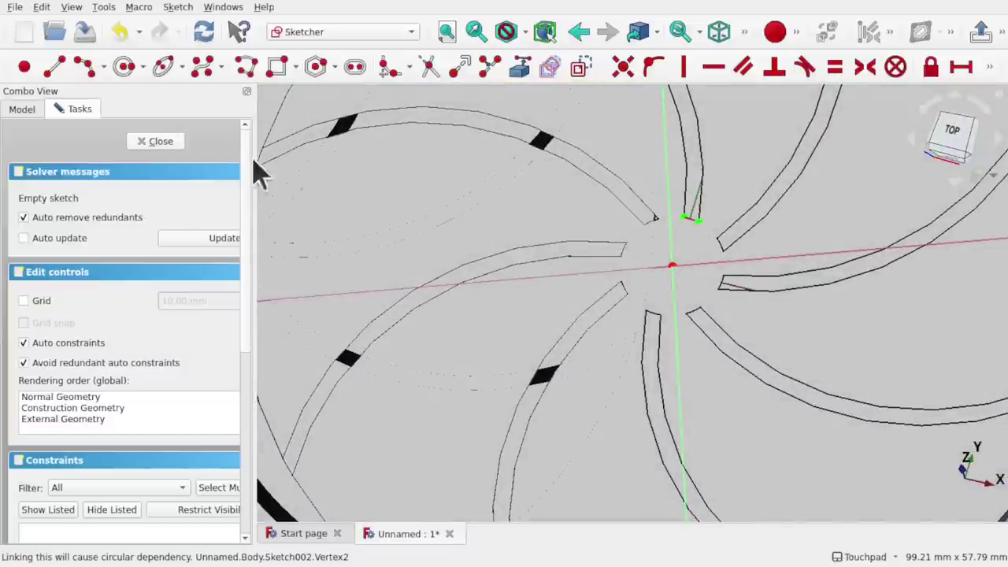
Draw a hub circle centred on the origin through the end point of the projected blade edge and close the sketch.
left_click(123, 68)
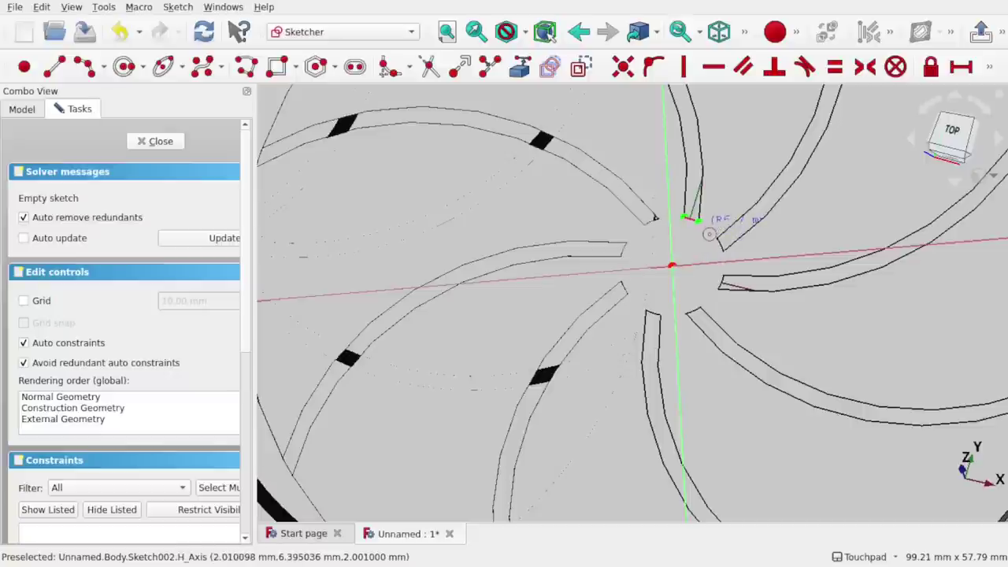
scroll(708, 231, "up", 8)
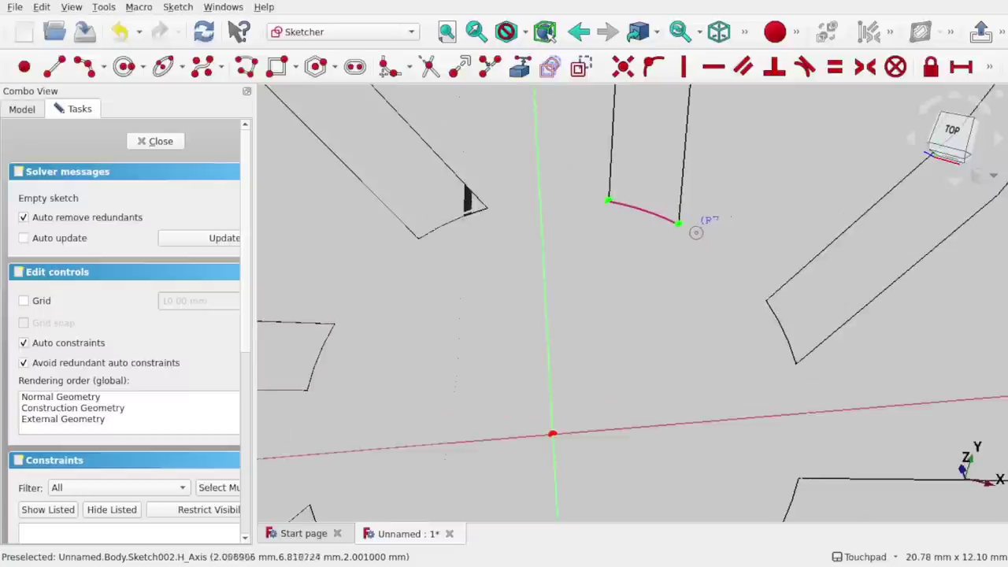
left_click(680, 228)
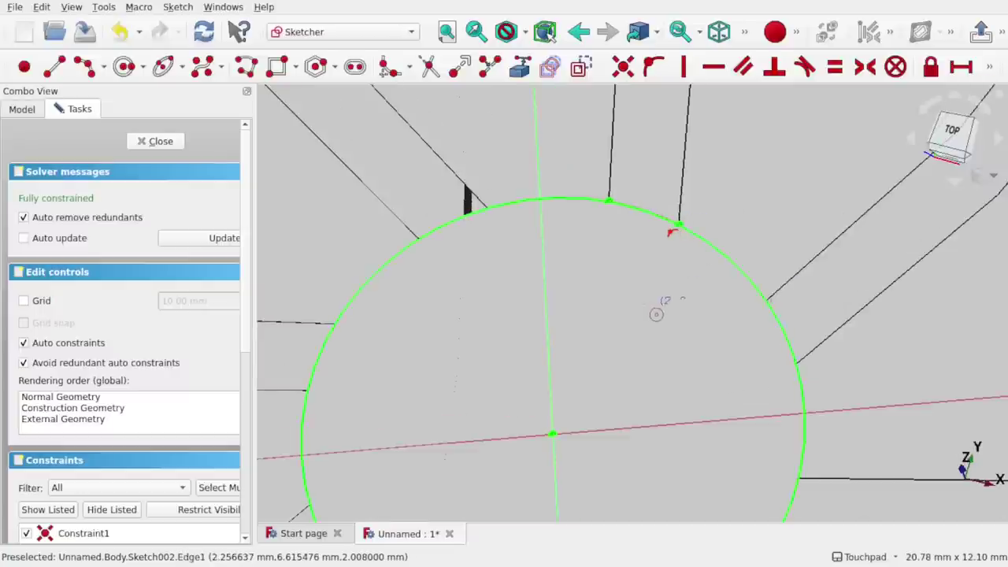
scroll(658, 312, "down", 8)
mouse_move(670, 321)
left_mouse_down("alt")
mouse_move(729, 378)
mouse_move(618, 356)
mouse_move(653, 320)
left_mouse_up("alt")
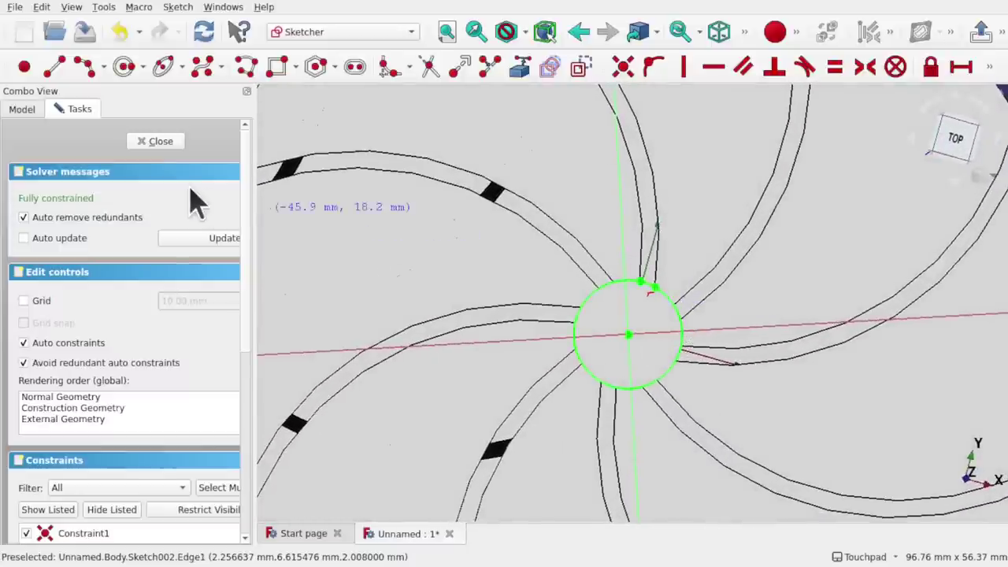
left_click(160, 143)
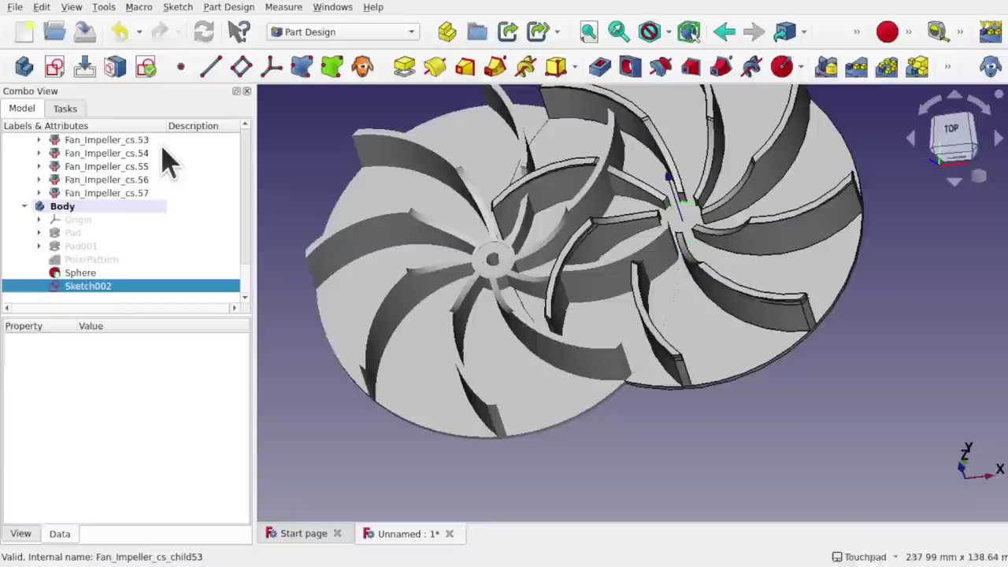
Pad the hub circle sketch and inspect the preview where it meets the inner blade ends.
scroll(696, 215, "up", 3)
left_click_drag(696, 214, 655, 227, "alt")
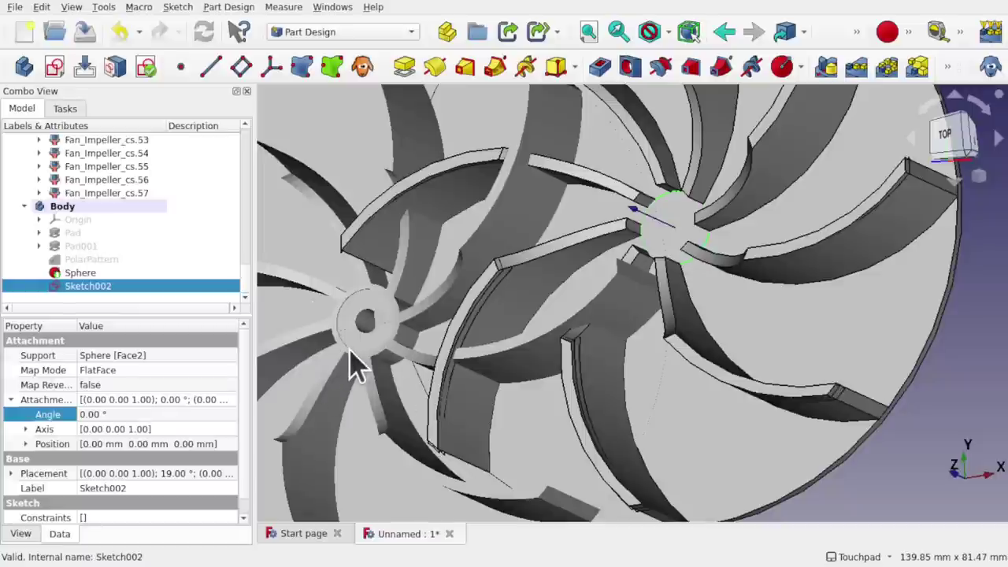
left_click(402, 69)
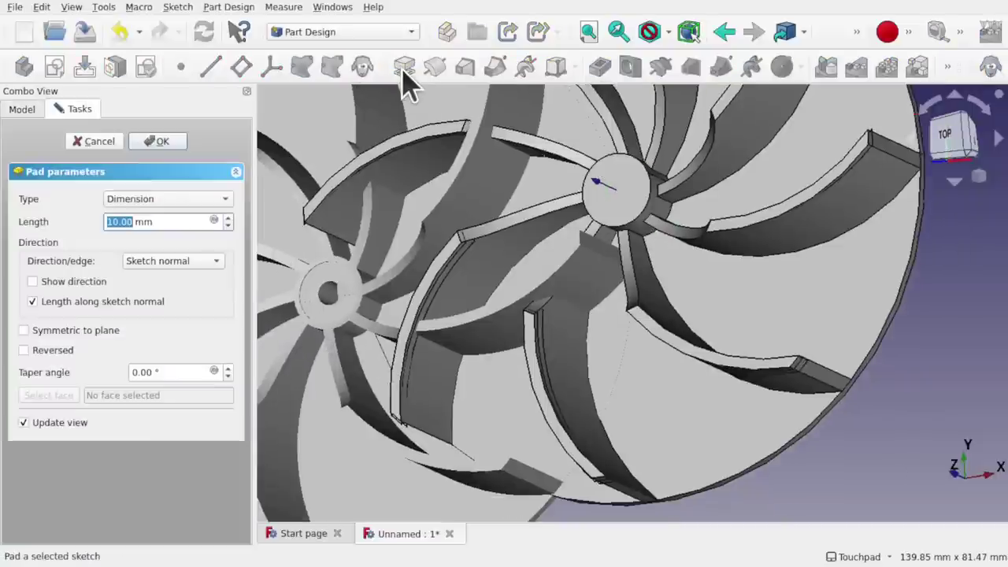
left_click_drag(661, 228, 707, 227, "shift")
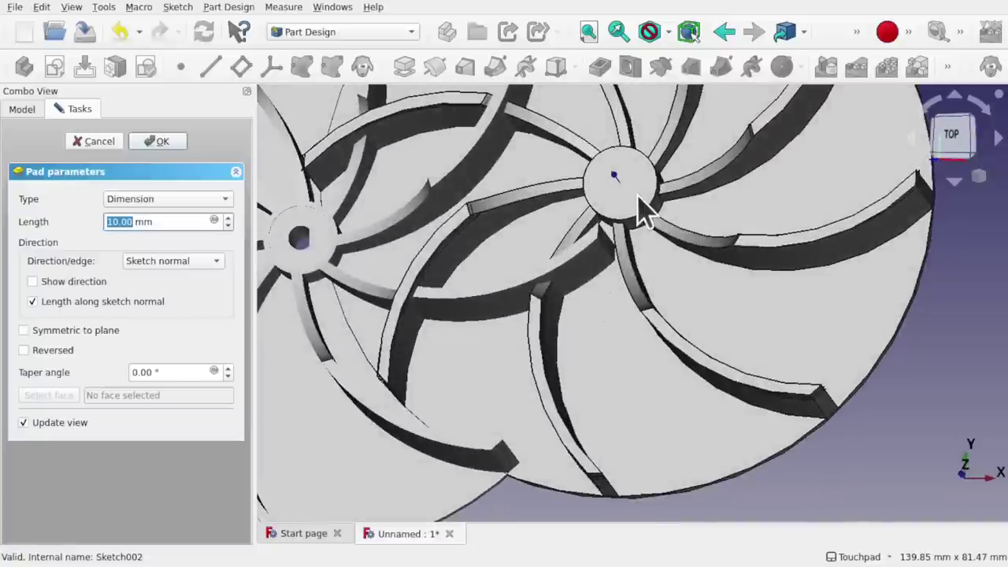
scroll(641, 214, "up", 6)
left_click_drag(634, 169, 632, 171, "shift")
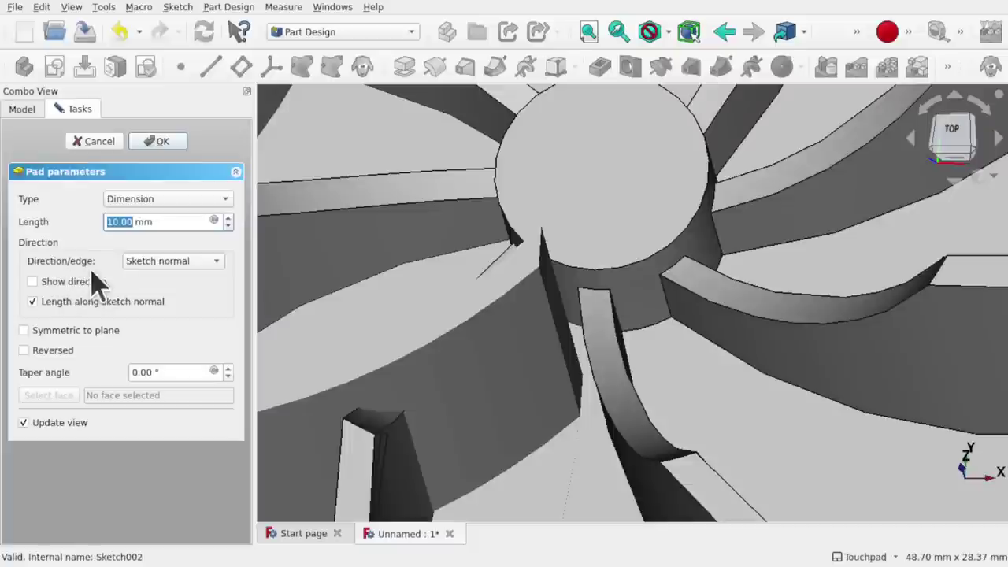
Try an edge at a blade's inner end as the pad direction, and return the direction to the sketch normal.
left_click(157, 263)
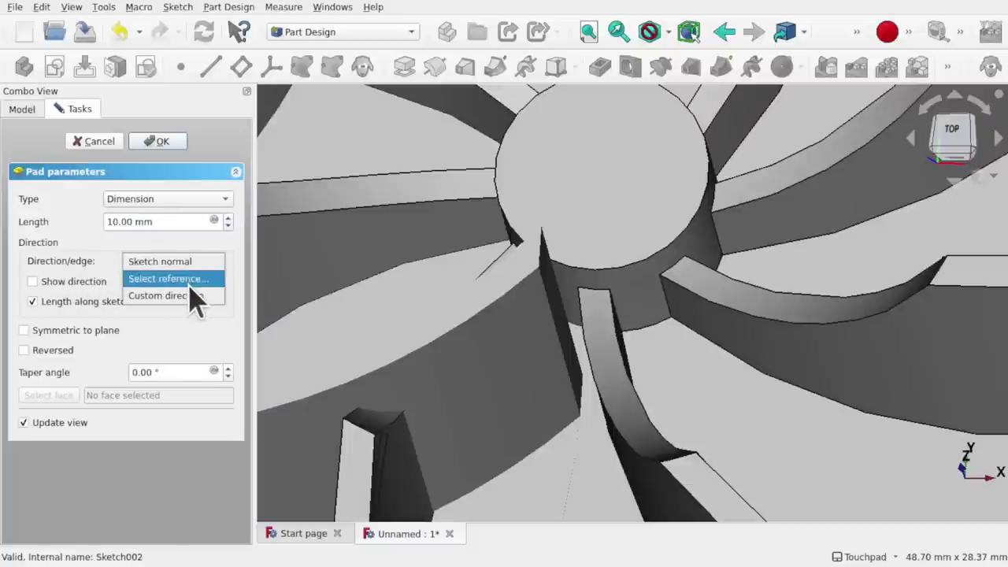
left_click(190, 285)
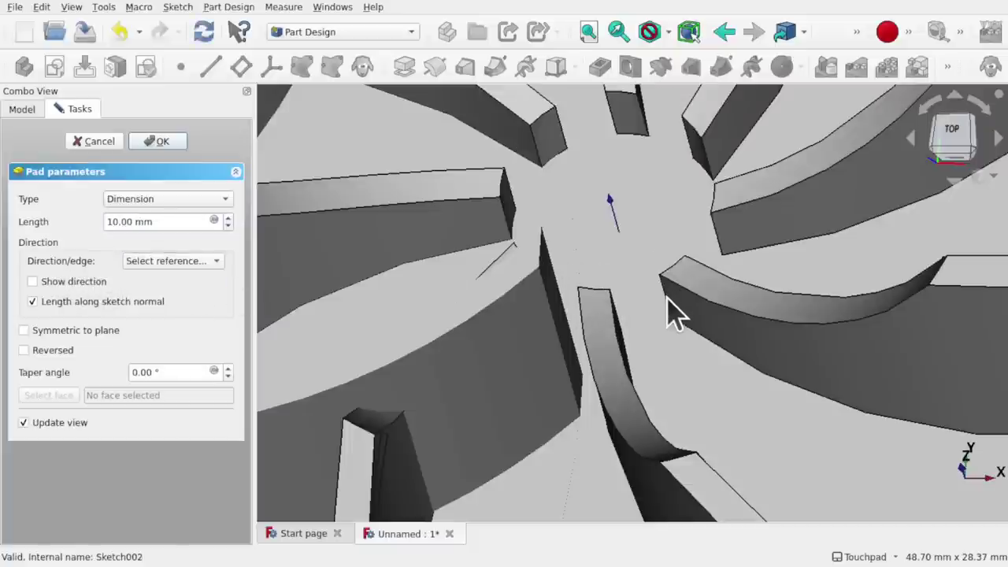
mouse_move(667, 297)
middle_mouse_down()
mouse_move(743, 320)
mouse_move(673, 300)
middle_mouse_up()
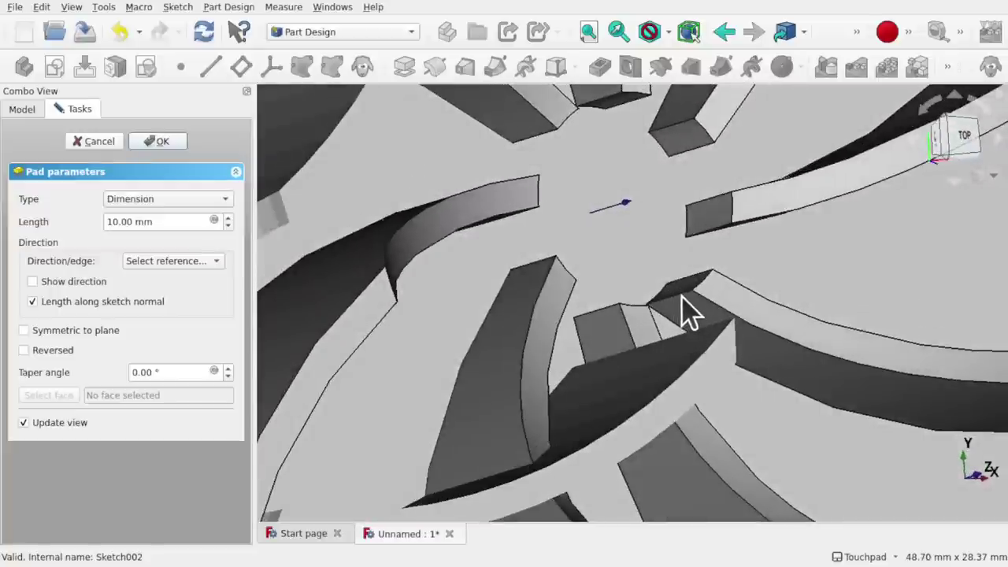
left_click(683, 297)
middle_click_drag(681, 297, 651, 277)
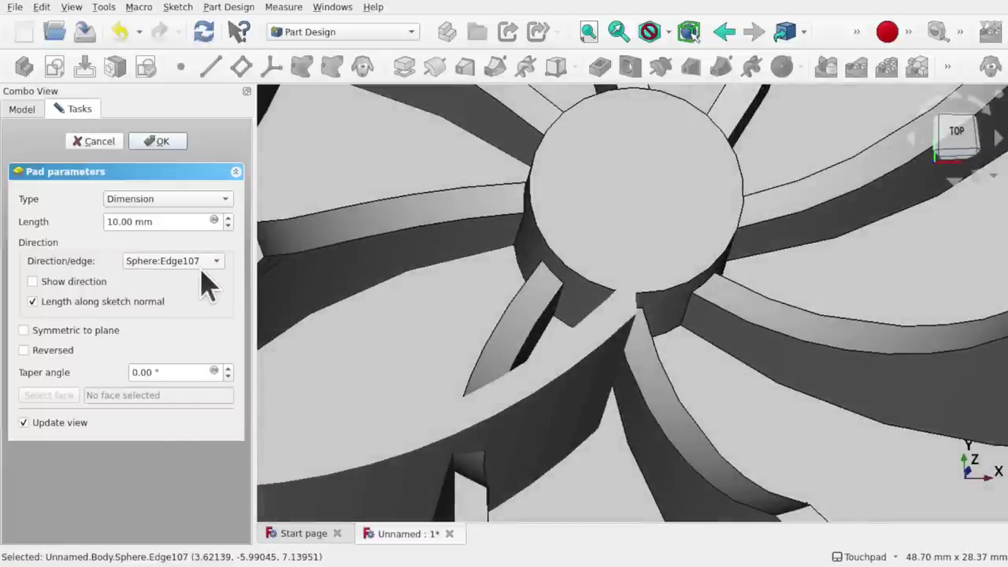
left_click(219, 263)
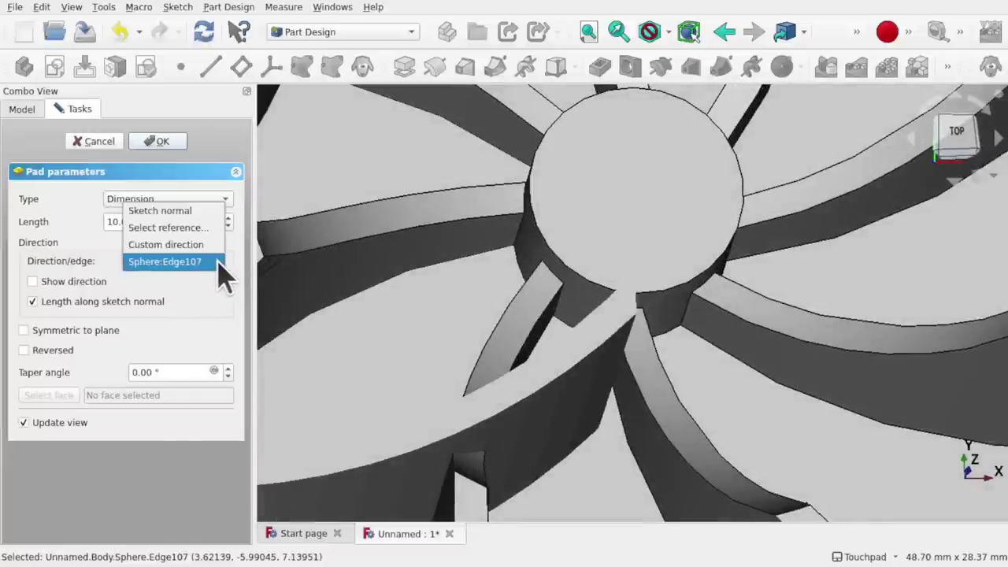
left_click(156, 217)
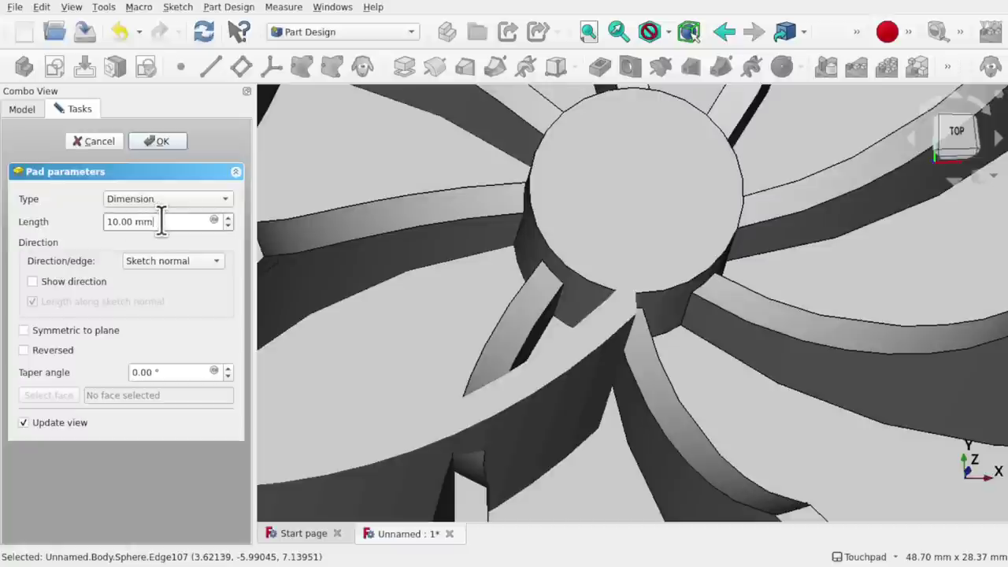
Try a pad length of 7 mm and check the hub's upper face against the blade tops.
scroll(162, 220, "down", 1)
scroll(161, 222, "down", 1)
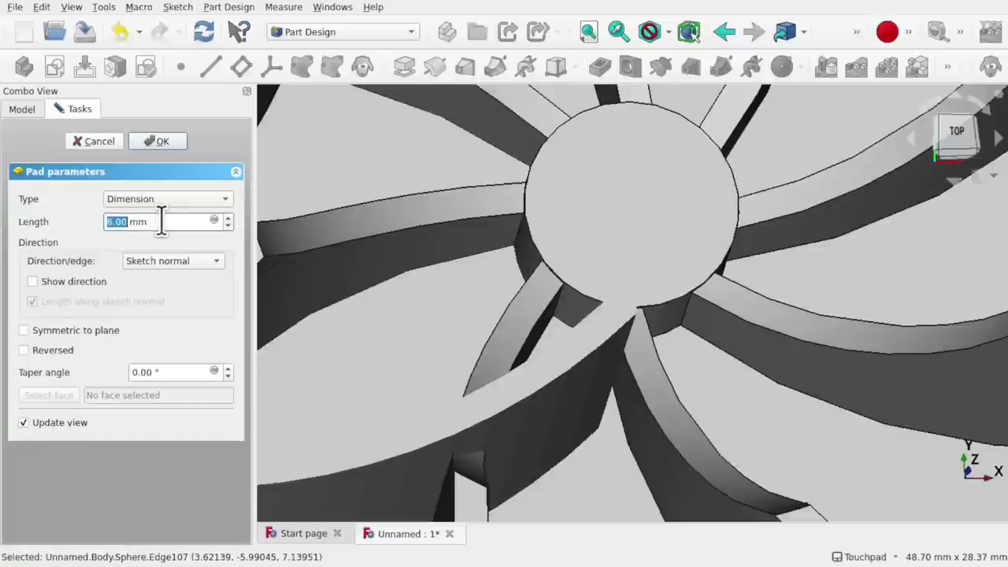
scroll(160, 222, "down", 3)
scroll(161, 221, "up", 4)
left_click_drag(663, 318, 663, 363, "shift")
scroll(703, 278, "up", 6)
left_click_drag(616, 391, 515, 341, "alt")
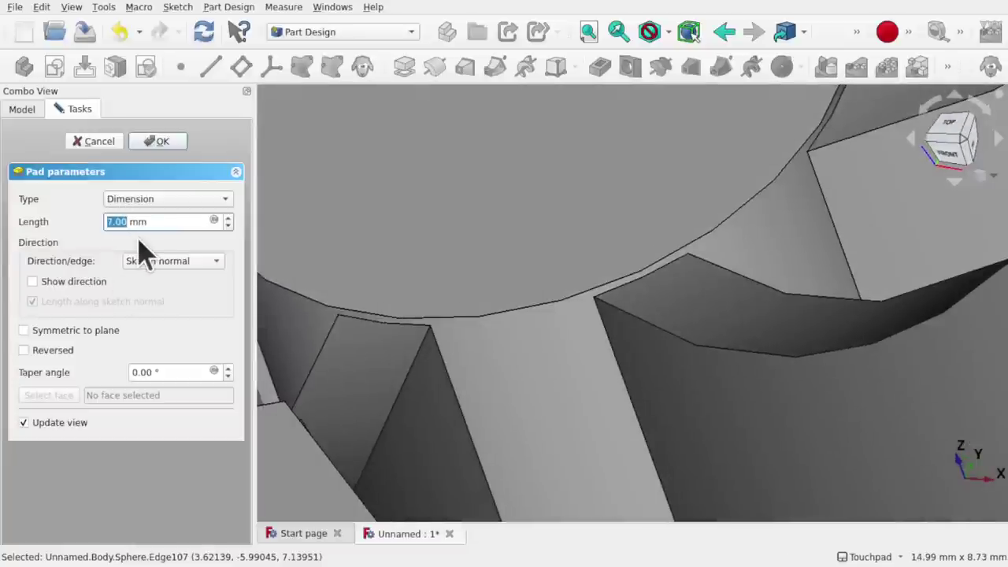
Set the hub pad's length to 6.8 mm and check its rim against the blade ends.
type("6.8")
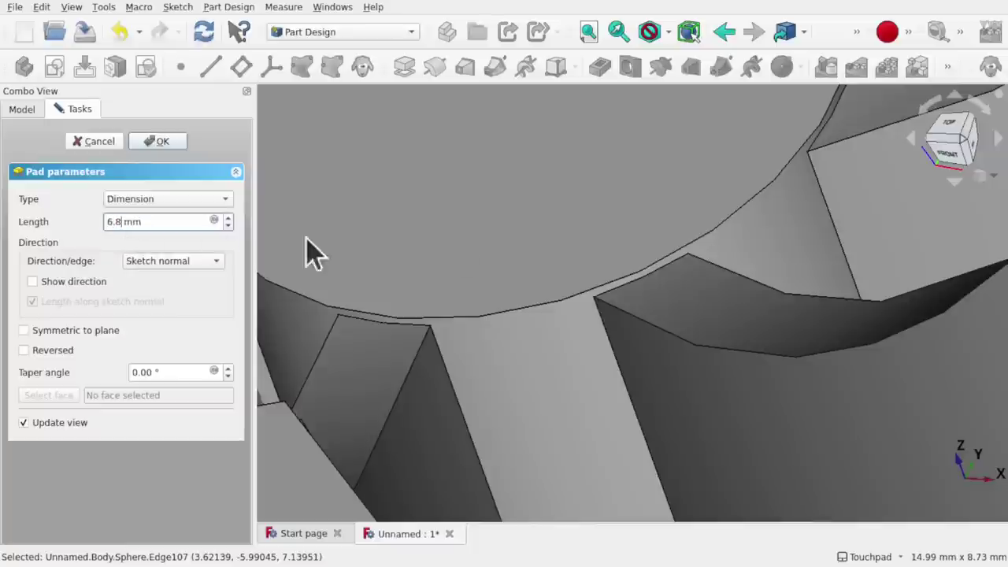
left_click(517, 230)
left_click_drag(480, 277, 425, 401, "alt")
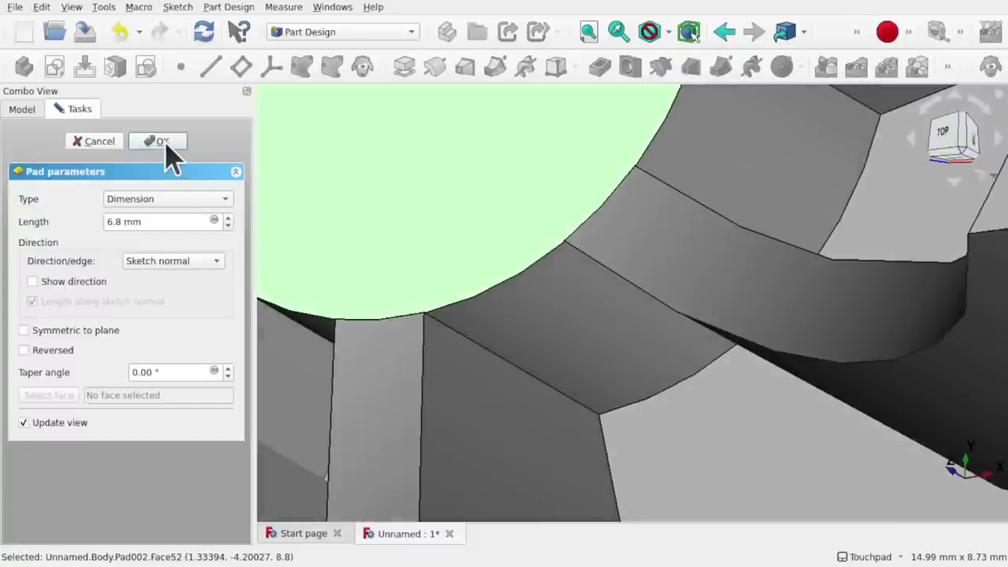
Accept the 6.8 mm hub pad and examine the recess and bore in the original mesh's hub.
left_click(165, 143)
scroll(577, 244, "down", 10)
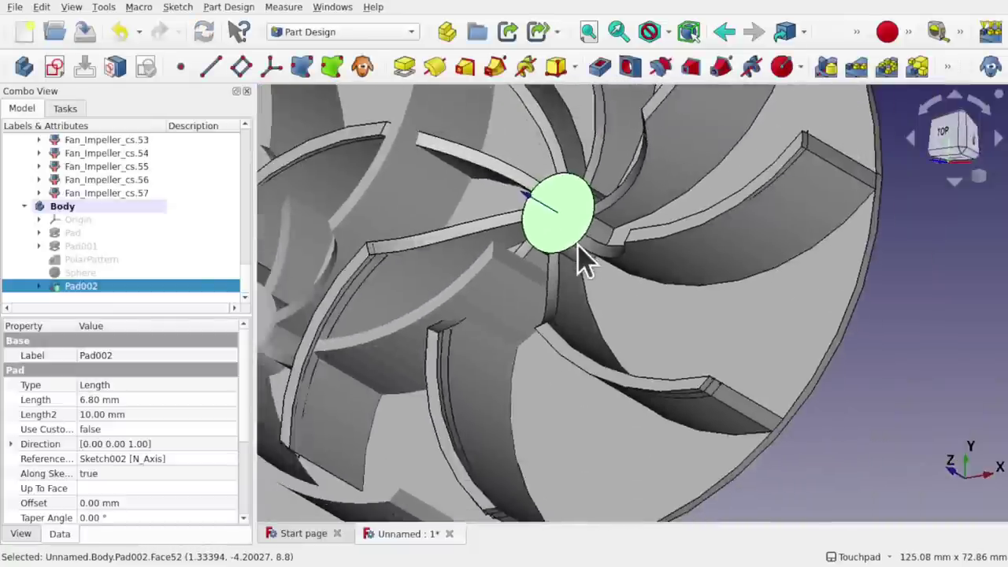
left_click_drag(579, 260, 767, 308, "alt")
left_click_drag(390, 354, 398, 304, "alt")
left_click_drag(599, 324, 541, 293, "shift")
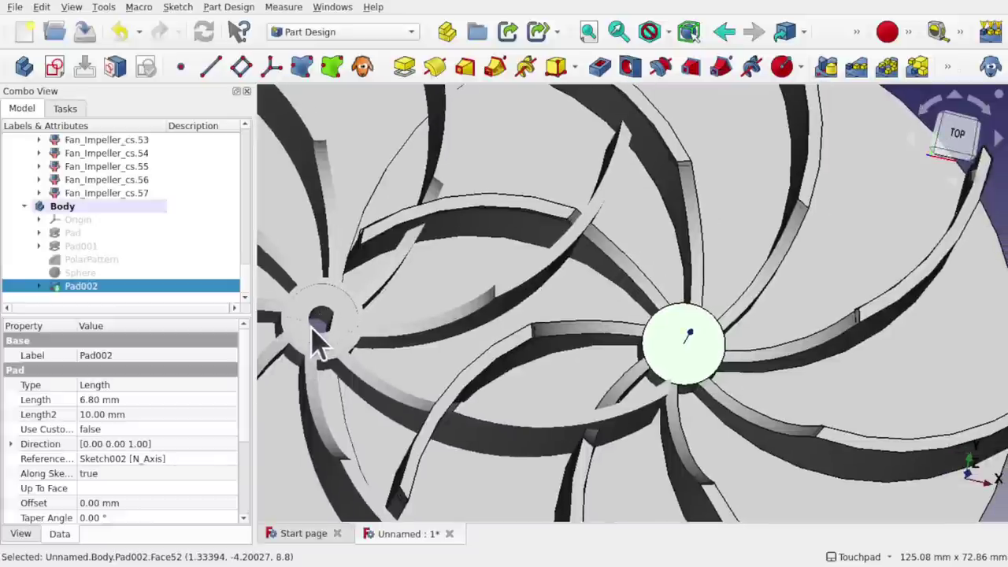
mouse_move(323, 330)
left_mouse_down("alt")
mouse_move(368, 337)
mouse_move(327, 318)
left_mouse_up("alt")
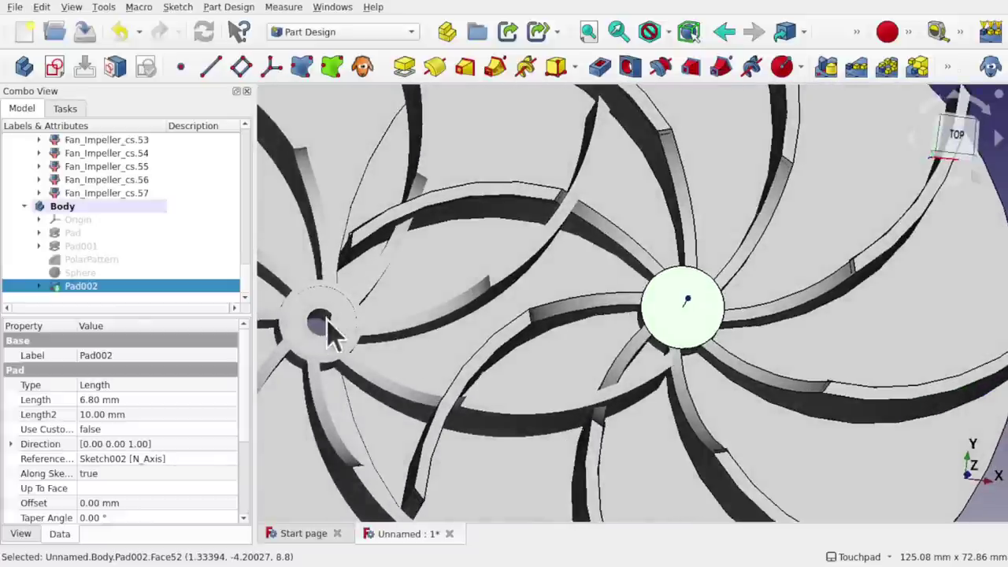
scroll(335, 343, "up", 6)
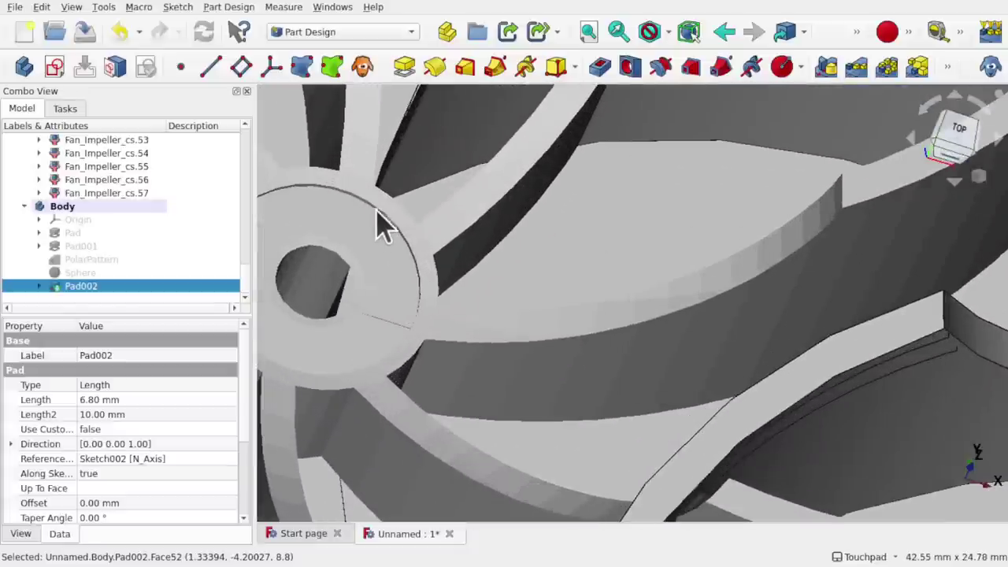
scroll(530, 304, "down", 5)
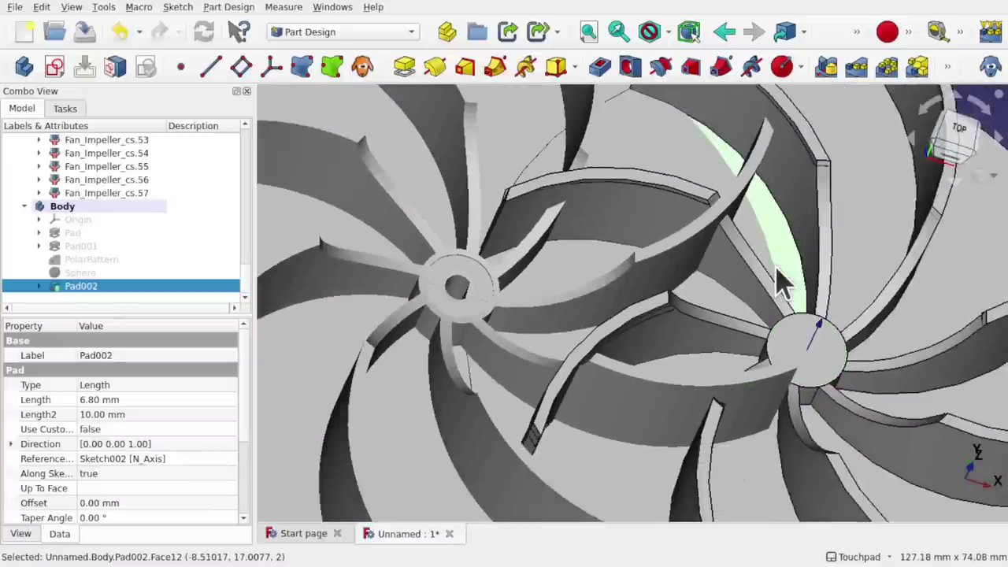
Sketch a circle about 12.9 mm in diameter, centred on the origin, on the hub's upper face.
left_click(811, 365)
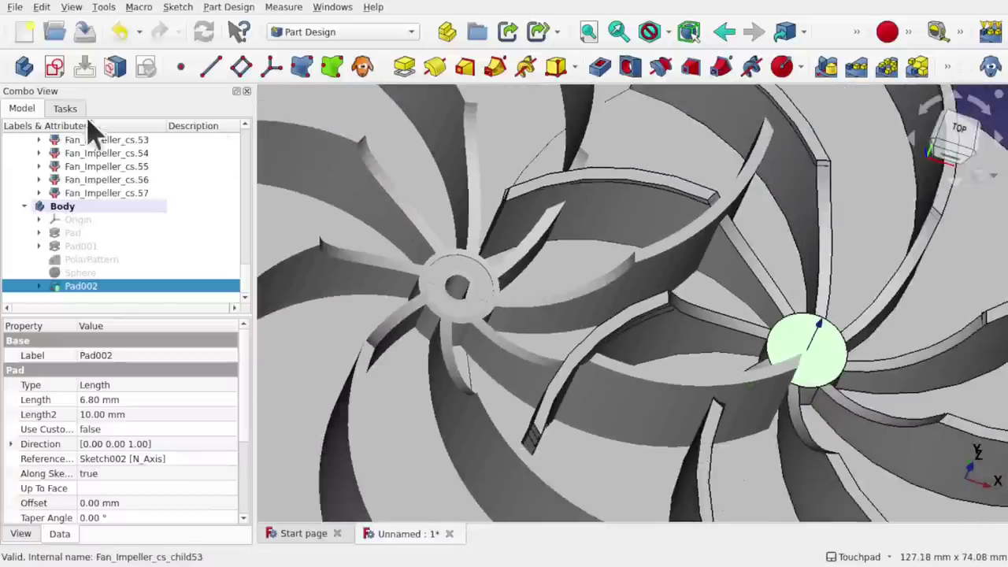
left_click(55, 69)
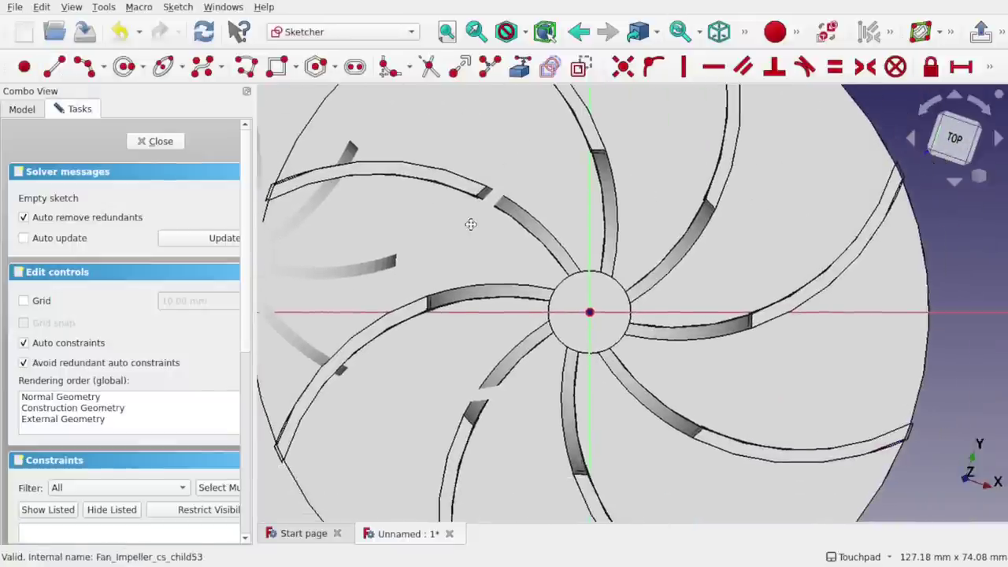
left_click(122, 72)
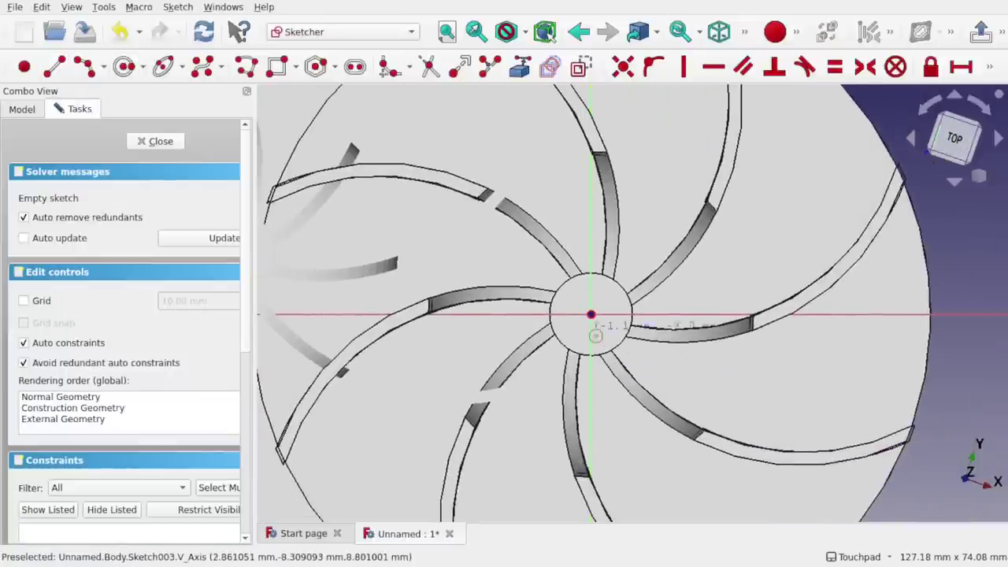
scroll(610, 324, "up", 5)
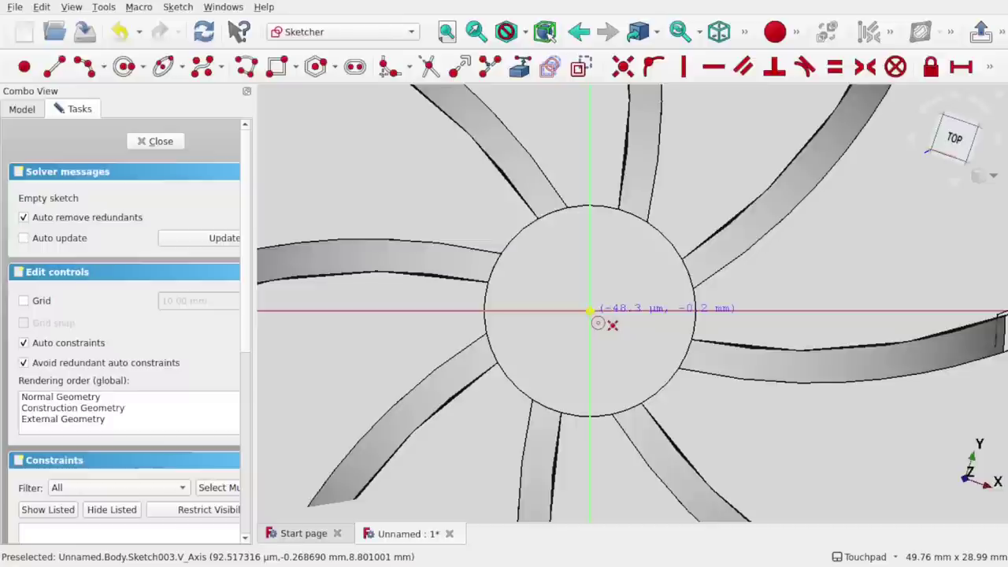
left_click(589, 311)
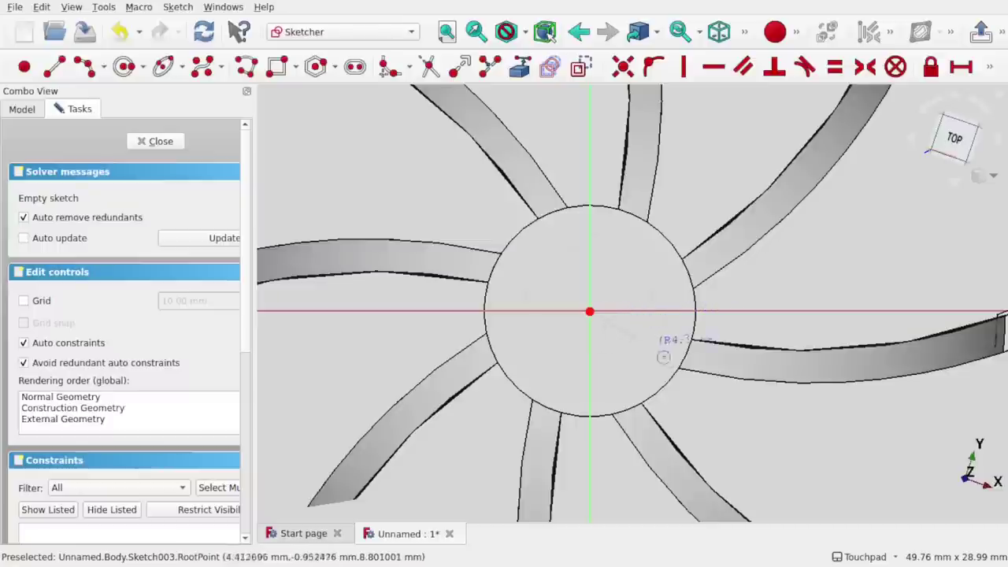
left_click(607, 402)
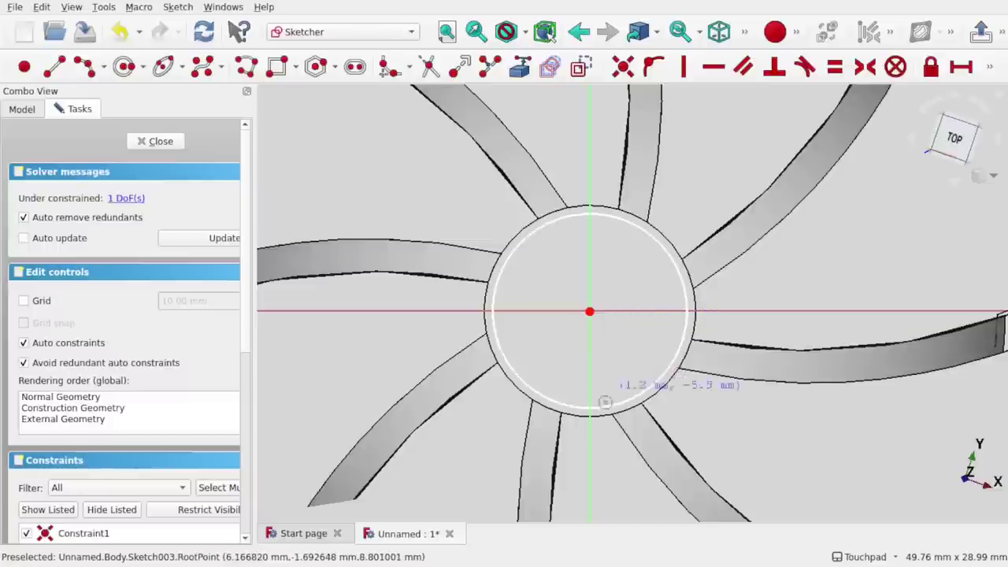
Constrain the hub recess circle's diameter to 12.8 mm and close the sketch.
left_click(673, 265)
left_click(990, 67)
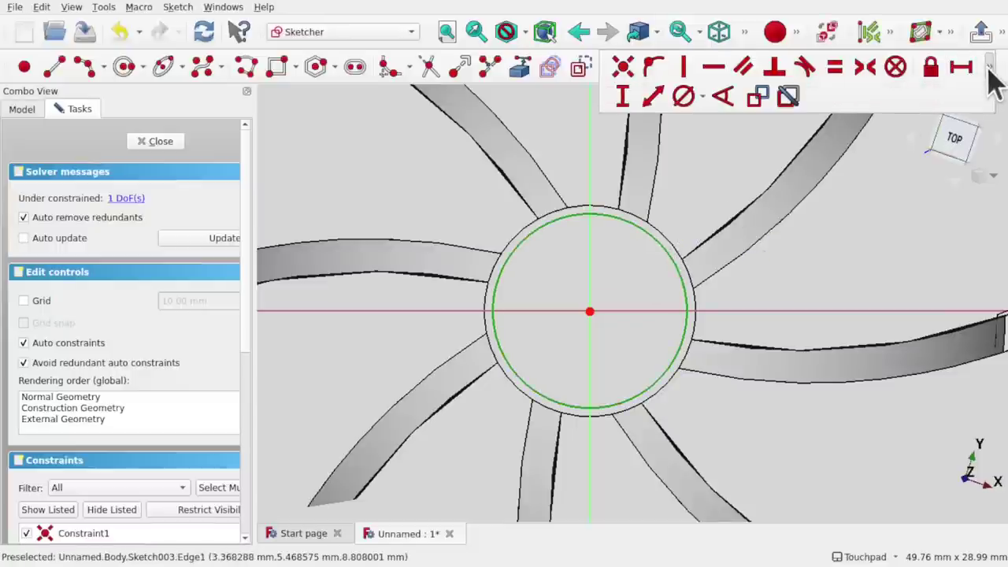
left_click(682, 101)
type("12")
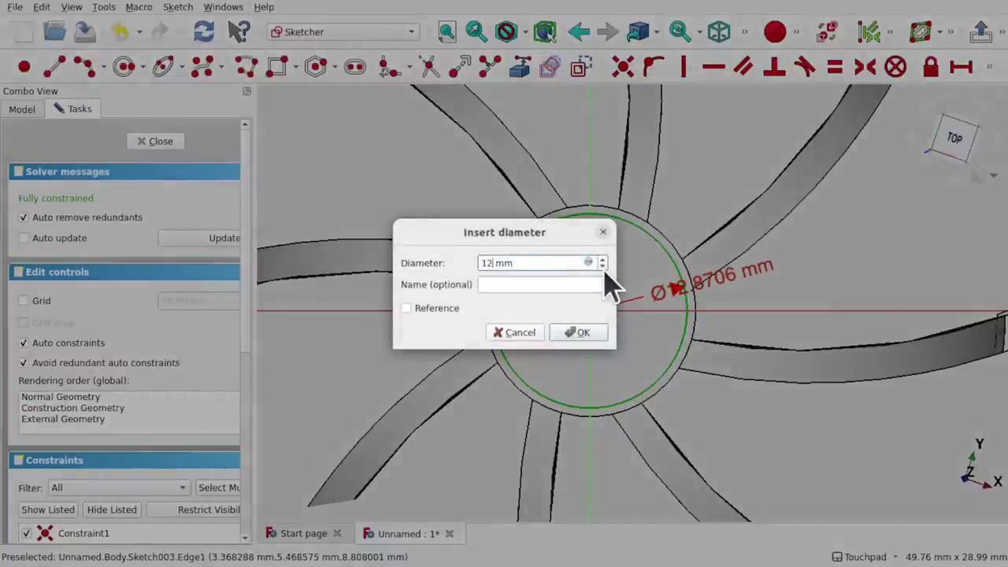
type(".8")
key("Return")
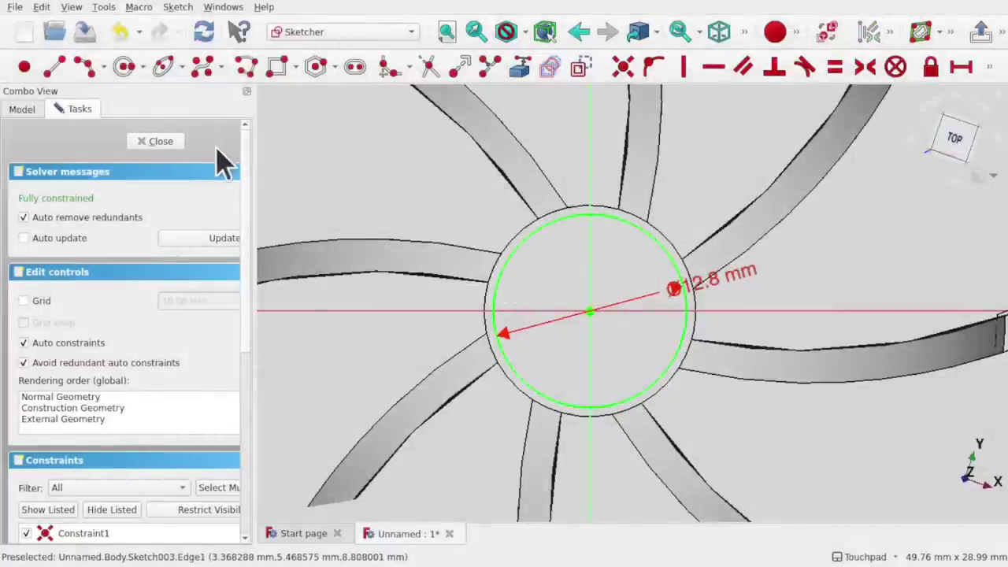
left_click(161, 142)
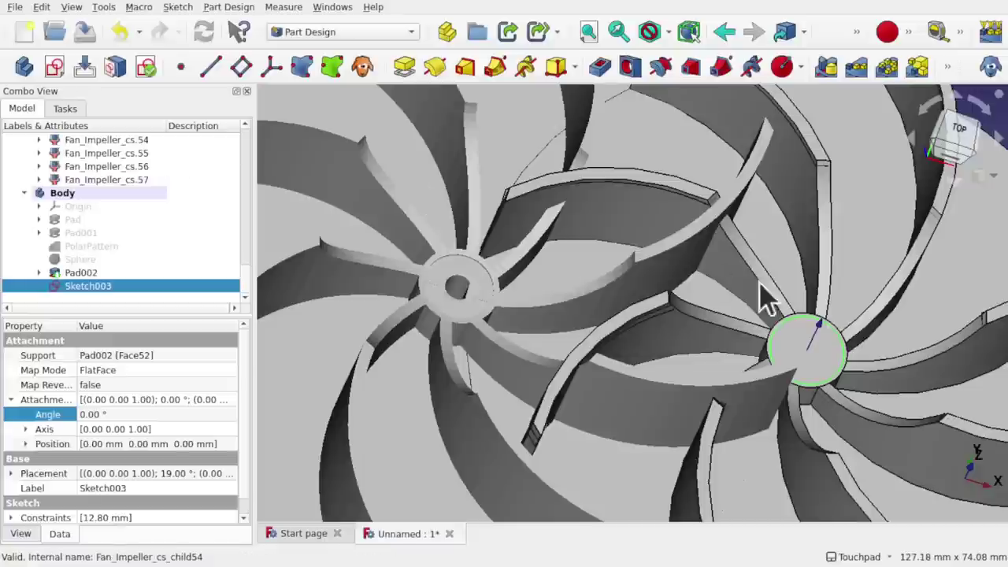
Pocket the 12.8 mm circle into the hub, trying a depth of 1 mm and settling on 0.5 mm.
scroll(851, 368, "up", 4)
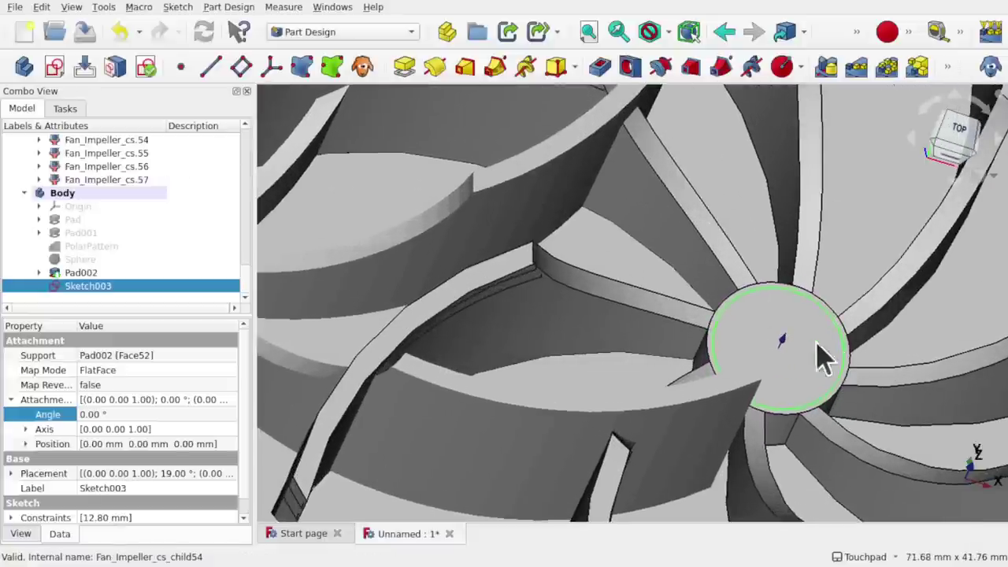
left_click(601, 68)
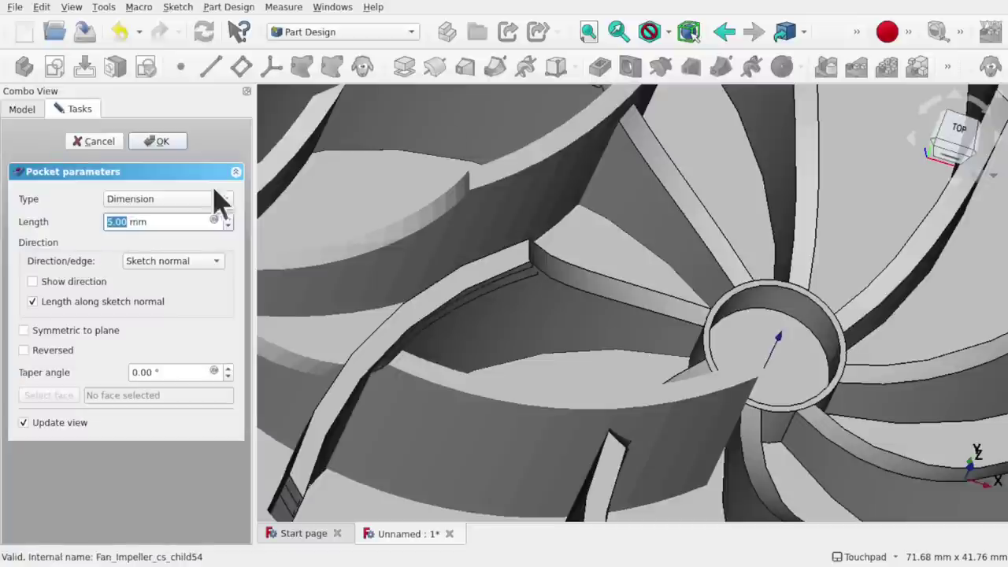
type("1")
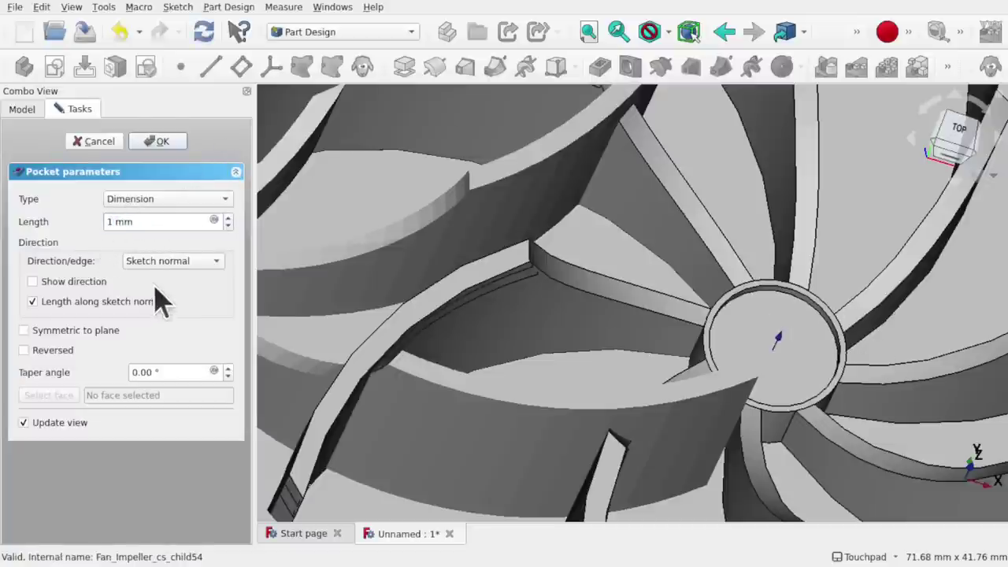
double_click(110, 222)
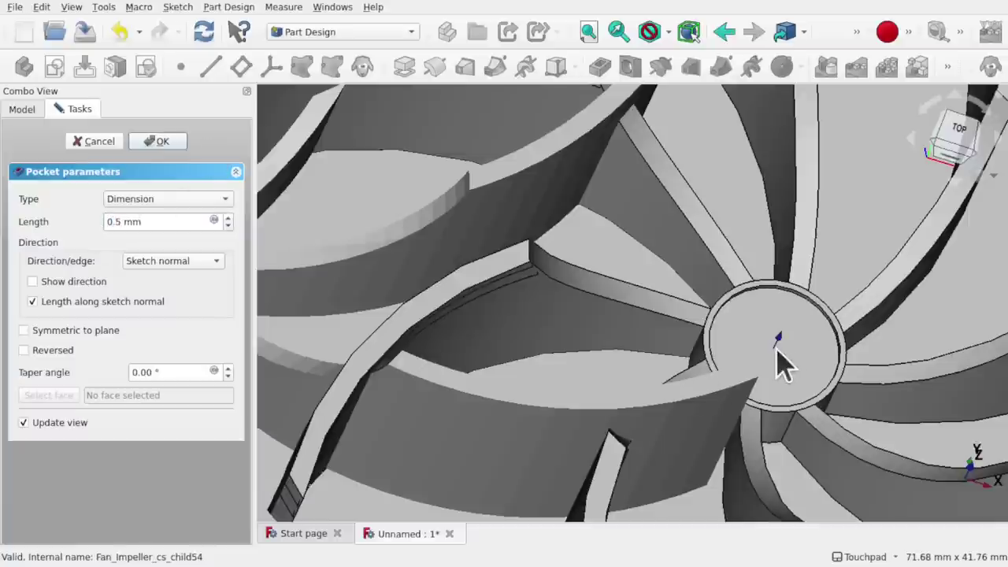
left_click(157, 143)
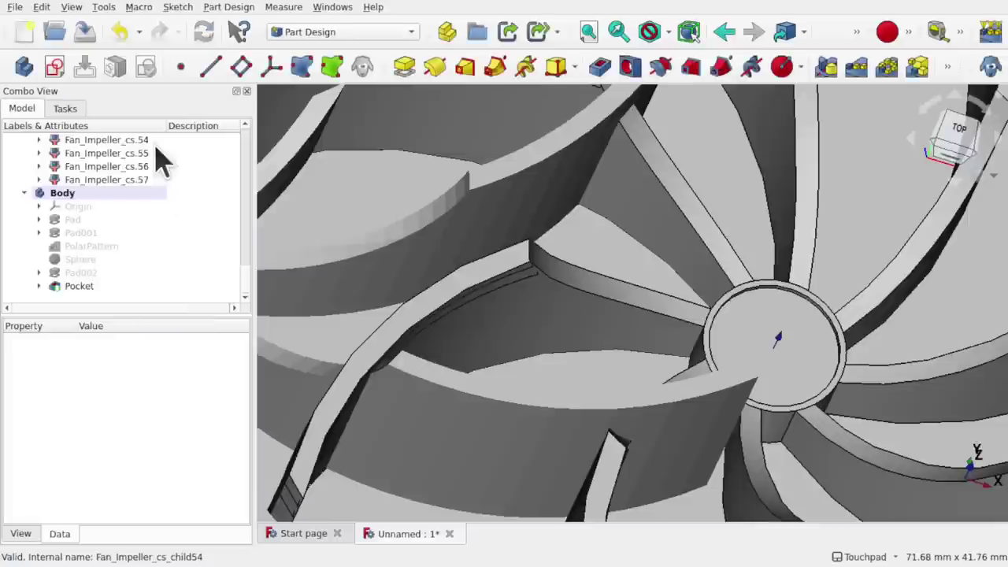
Sketch a circle about 3.8 mm in diameter, centred on the origin, on the hub's recessed face.
left_click(803, 372)
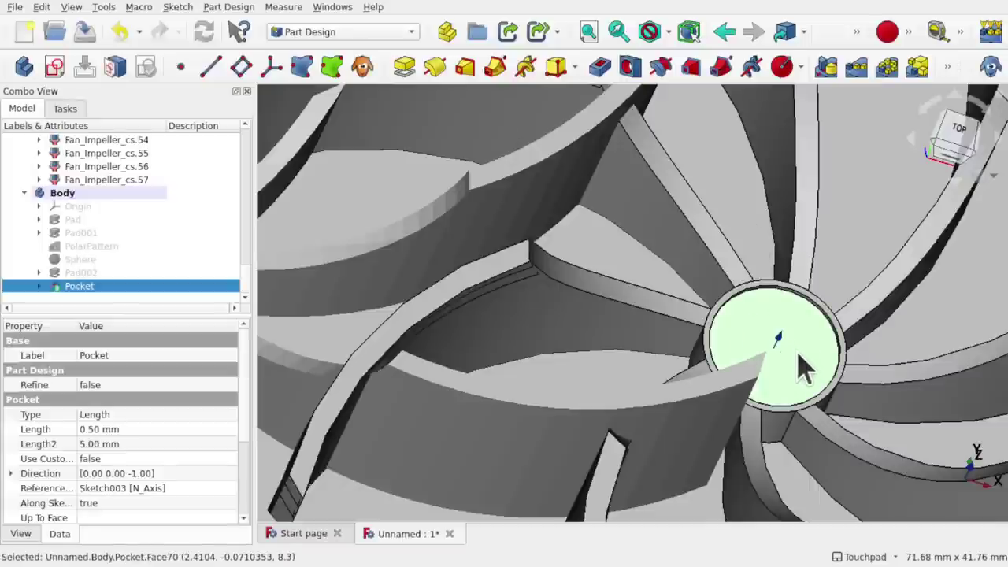
left_click(52, 68)
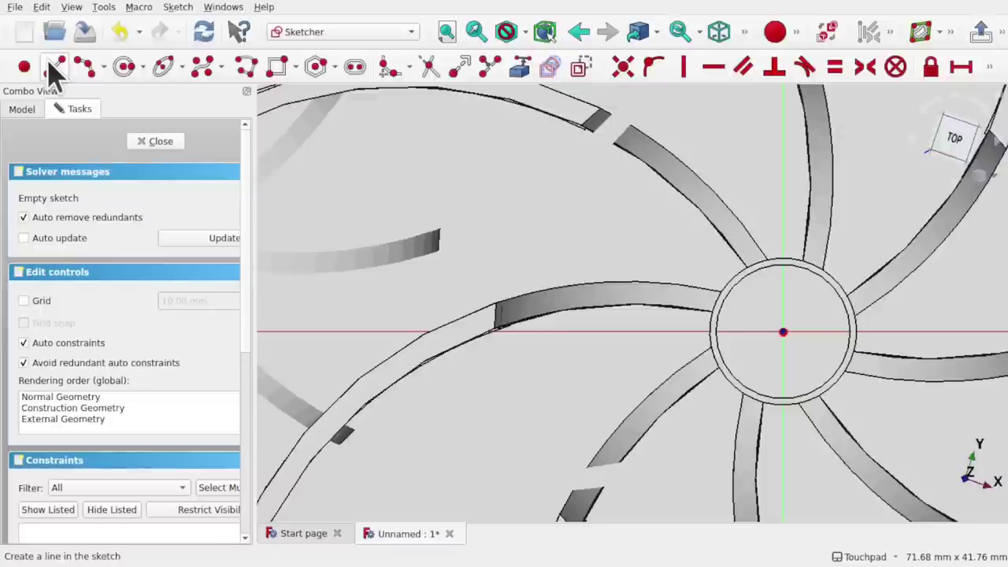
left_click(123, 68)
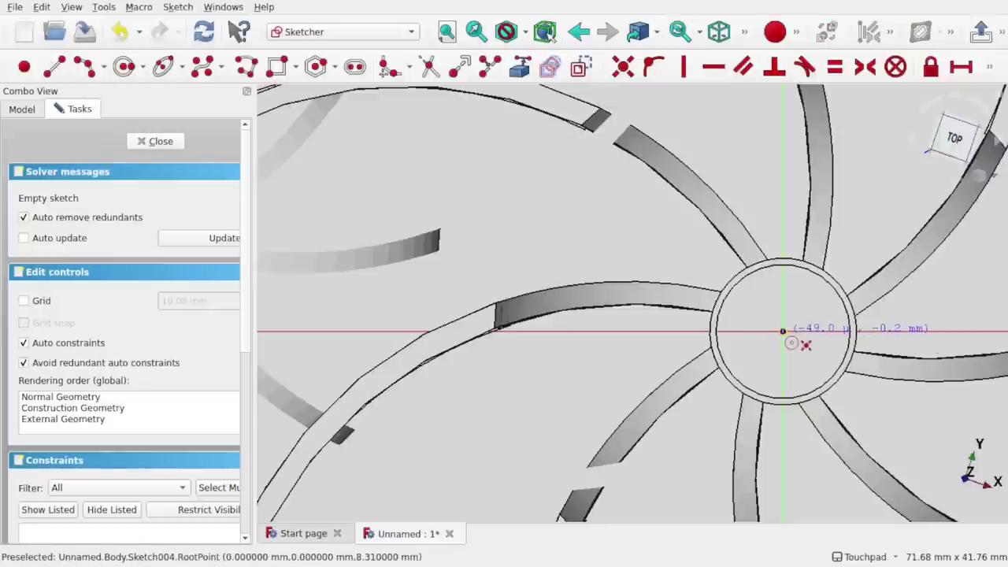
left_click(783, 331)
left_click(807, 352)
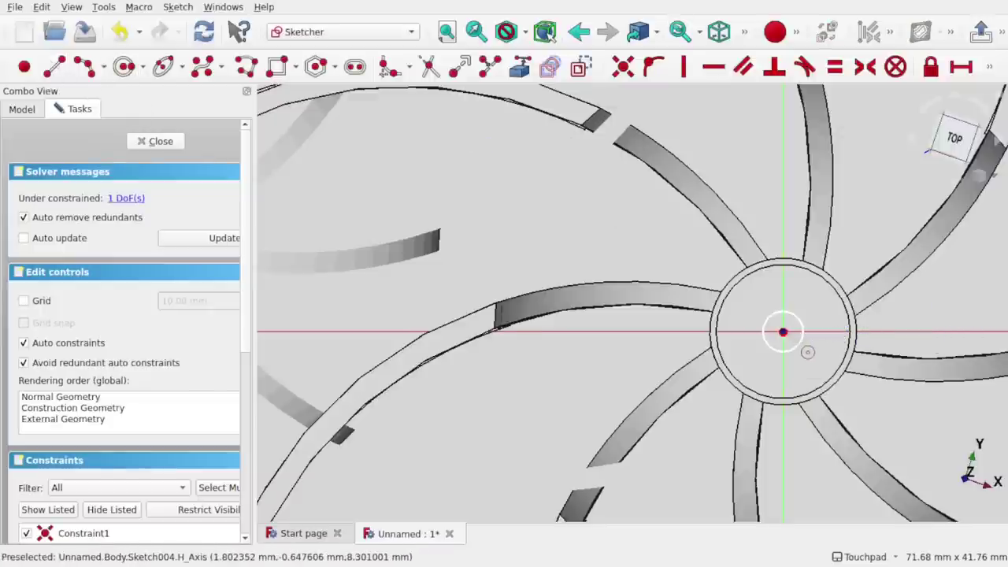
Constrain the bore circle's diameter to 3 mm and close the sketch.
scroll(807, 352, "up", 4)
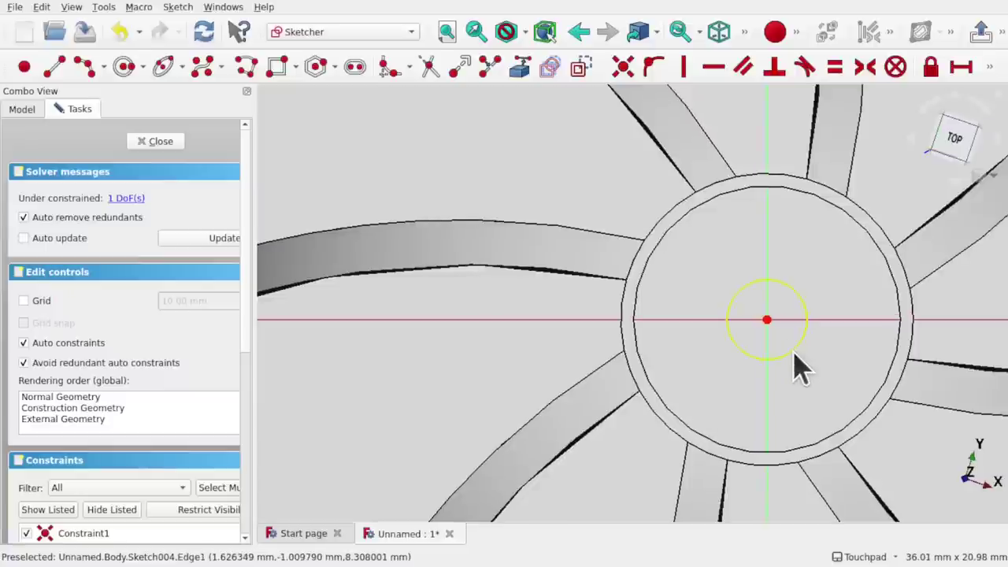
left_click(793, 356)
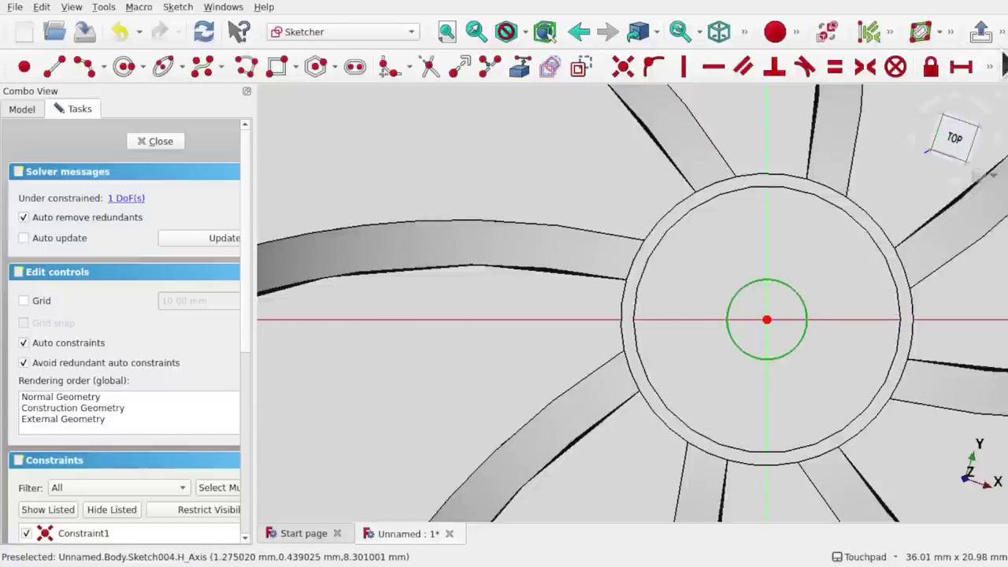
left_click(991, 67)
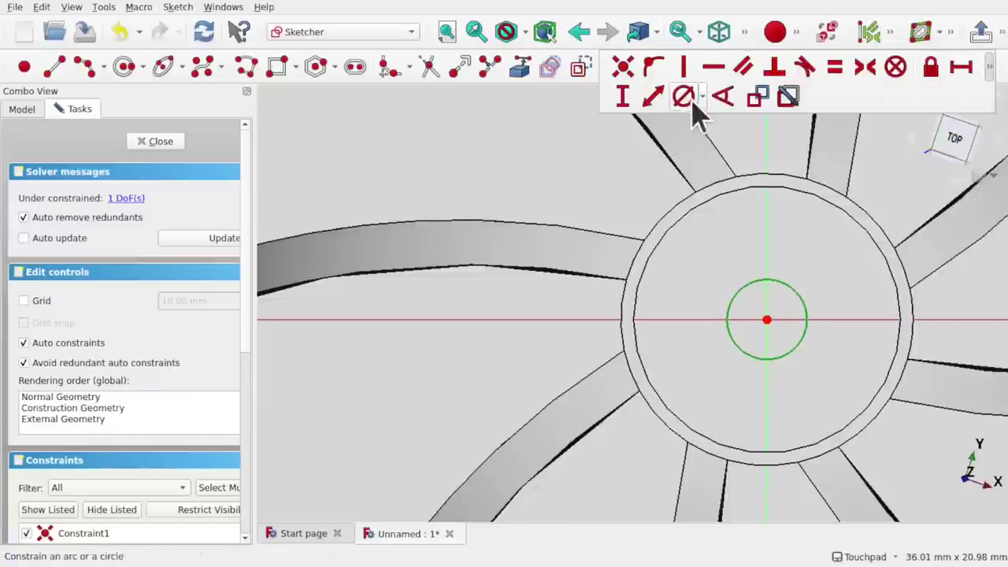
left_click(685, 98)
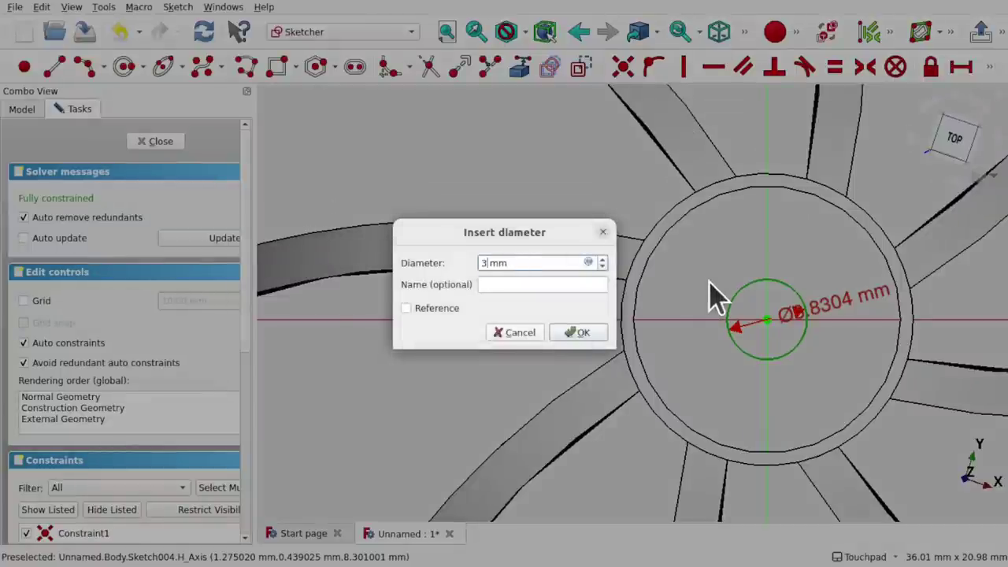
left_click(579, 337)
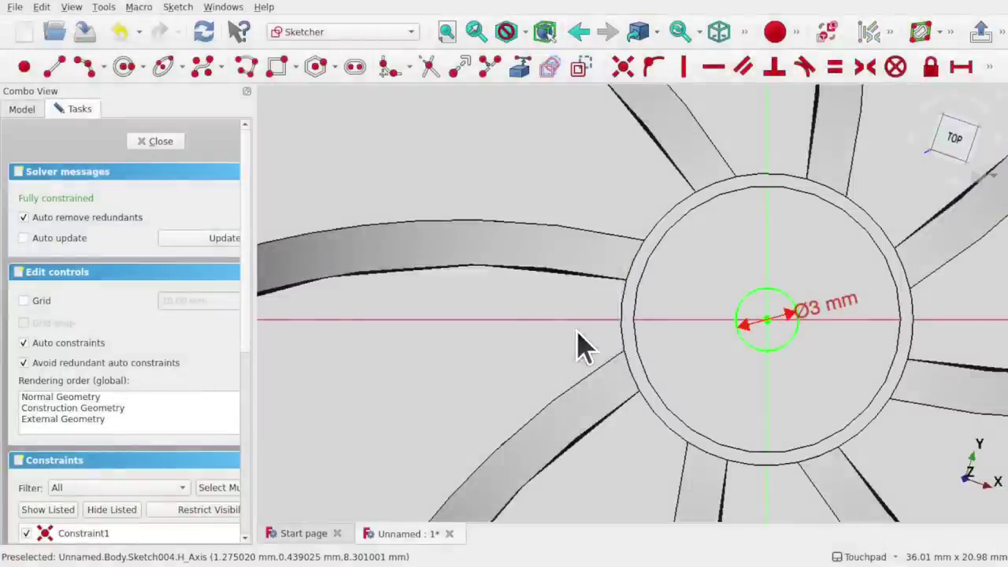
left_click(164, 142)
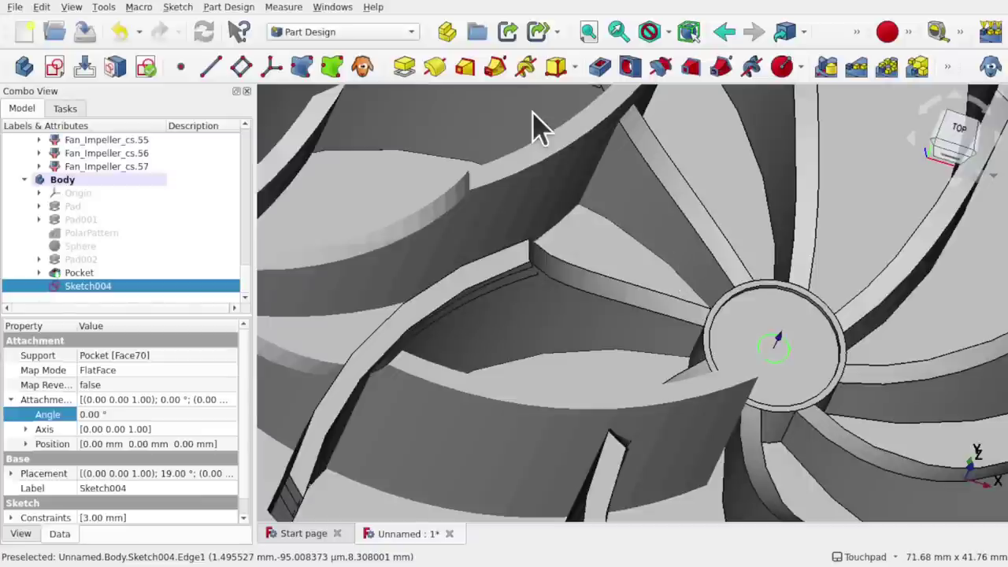
Pocket the 3 mm bore circle through the whole hub with the Through all type.
left_click(607, 76)
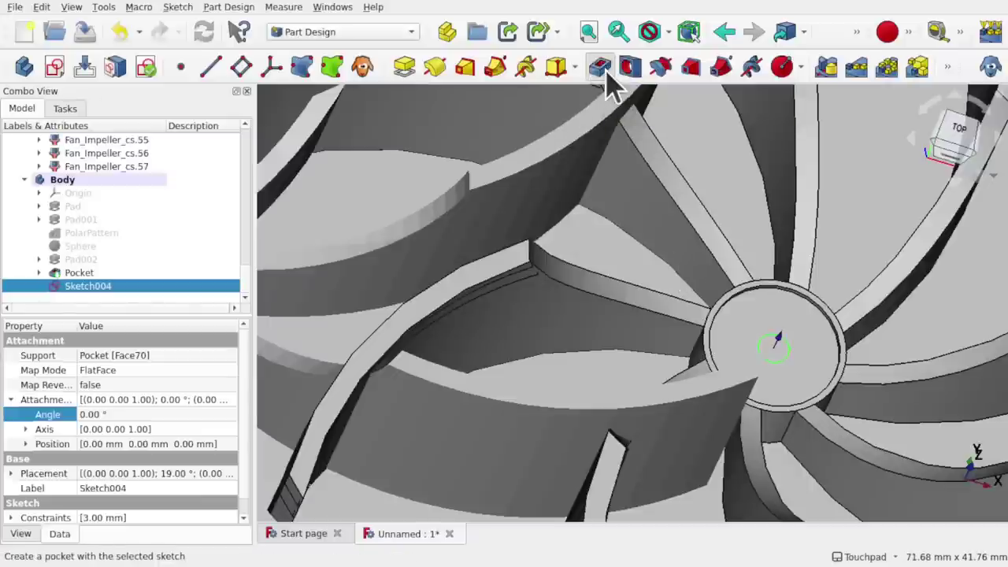
left_click_drag(797, 226, 760, 268, "alt")
left_click(166, 199)
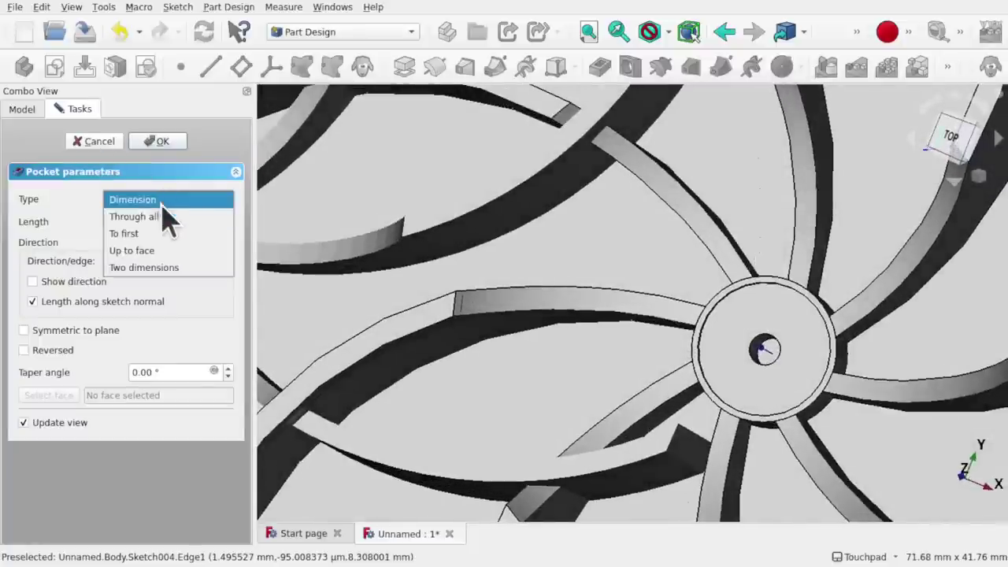
left_click(166, 217)
left_click_drag(799, 354, 741, 295, "alt")
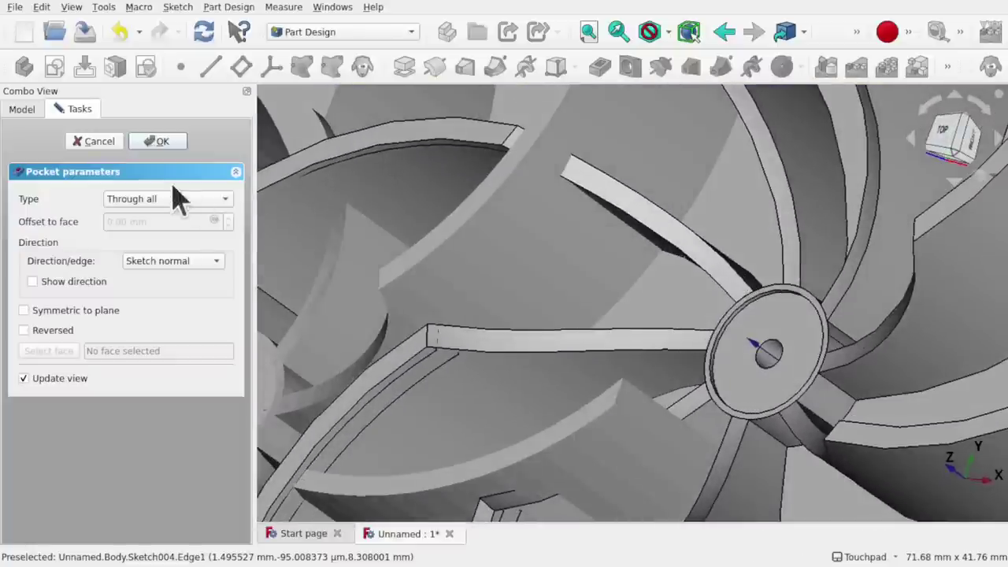
left_click(160, 141)
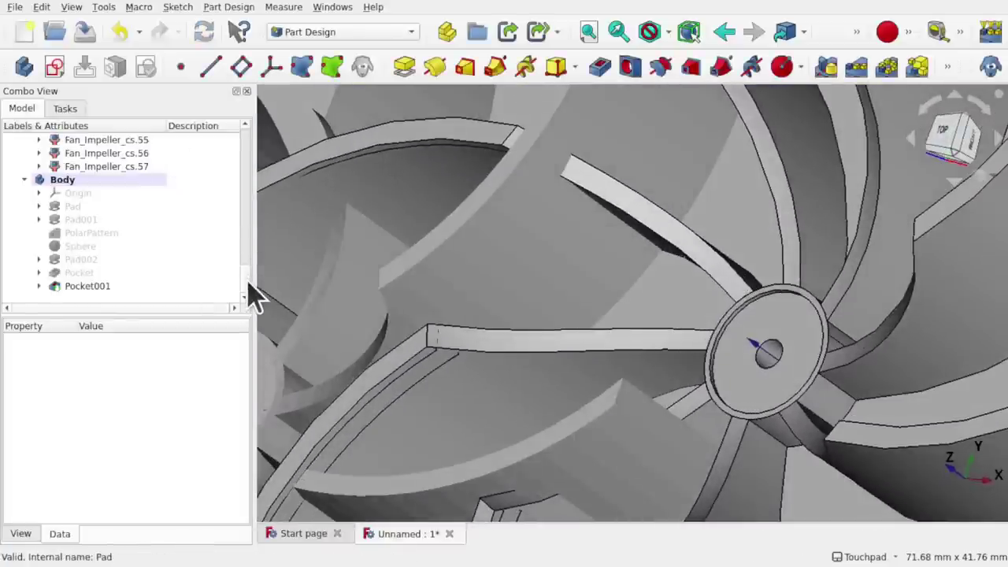
Hide the exploded Fan_Impeller_cs group and the original Fan_Impeller mesh so only the rebuilt body is shown.
left_click_drag(246, 282, 243, 141)
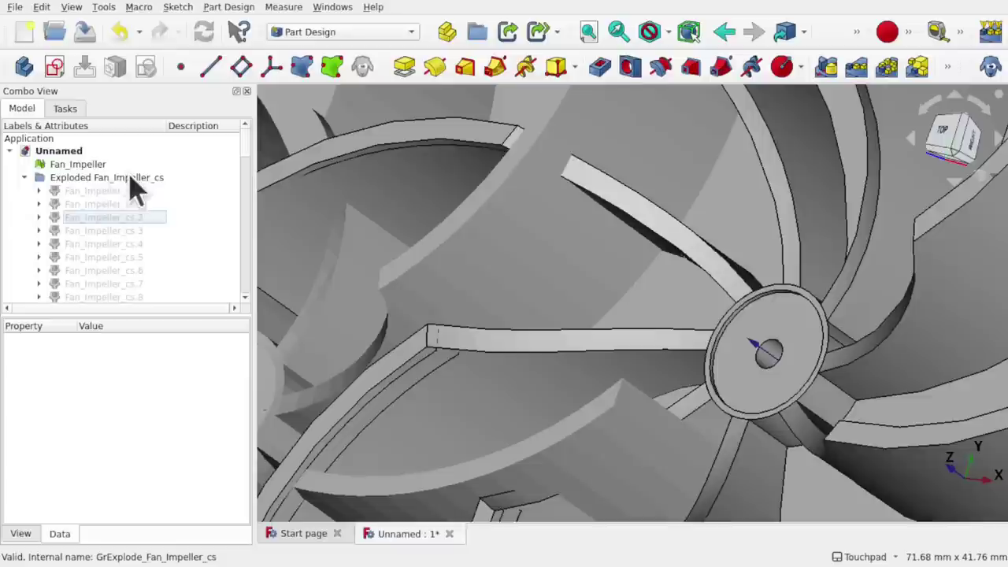
left_click(106, 178)
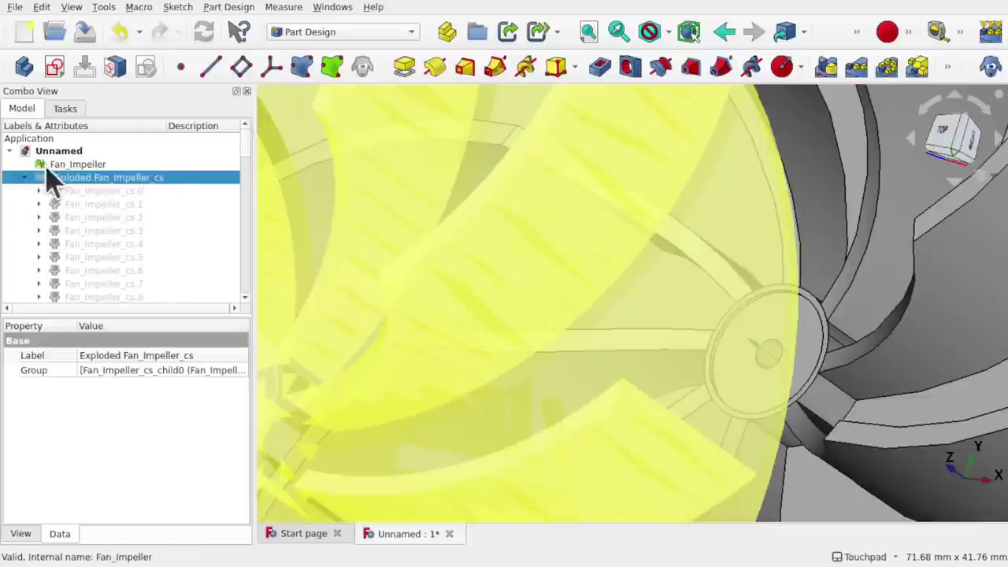
left_click(70, 164)
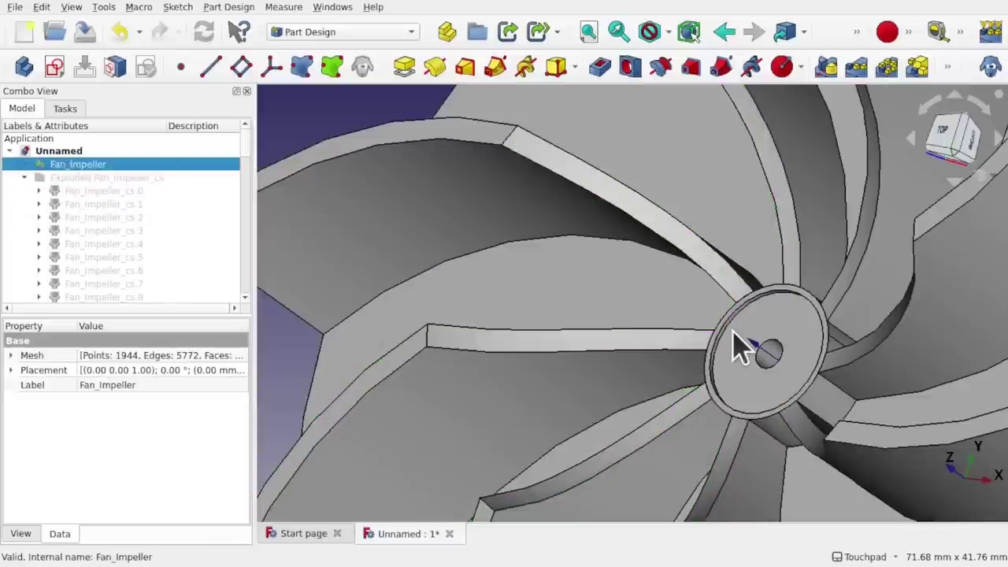
Examine the rebuilt impeller from the side, underneath and above, including the blades, hub recess and bore.
scroll(732, 330, "down", 5)
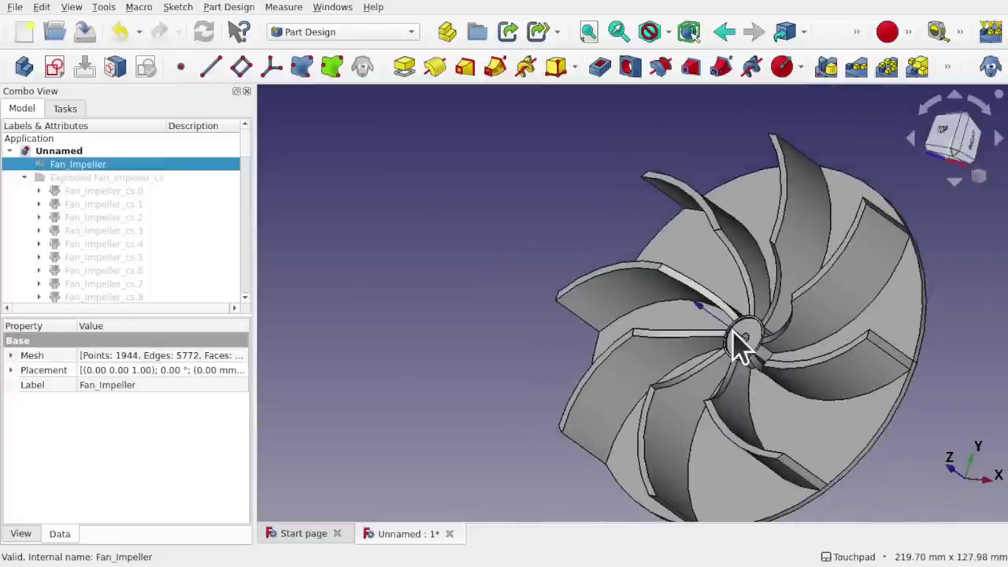
left_click_drag(700, 341, 939, 284, "alt")
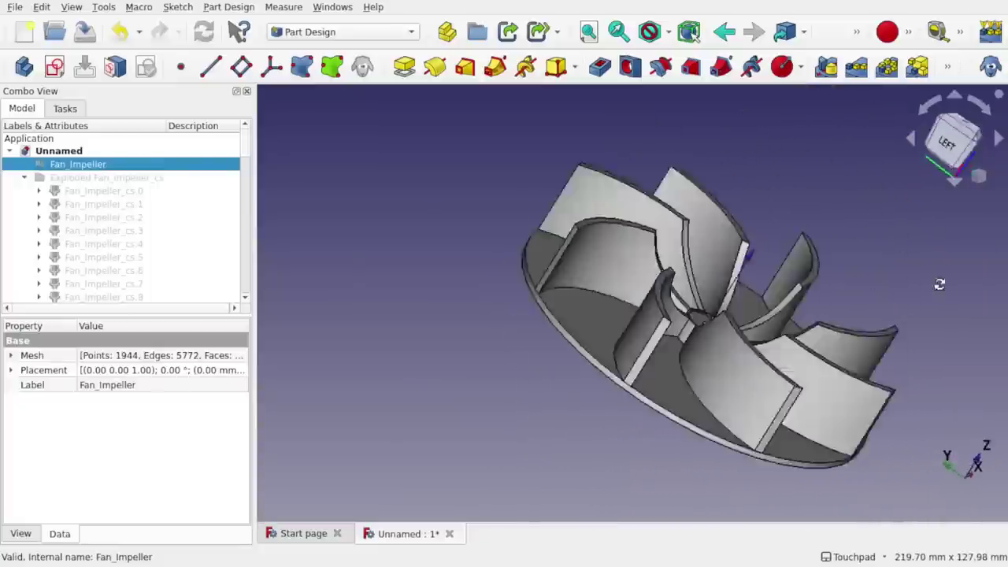
middle_click_drag(939, 284, 673, 312)
scroll(671, 315, "up", 8)
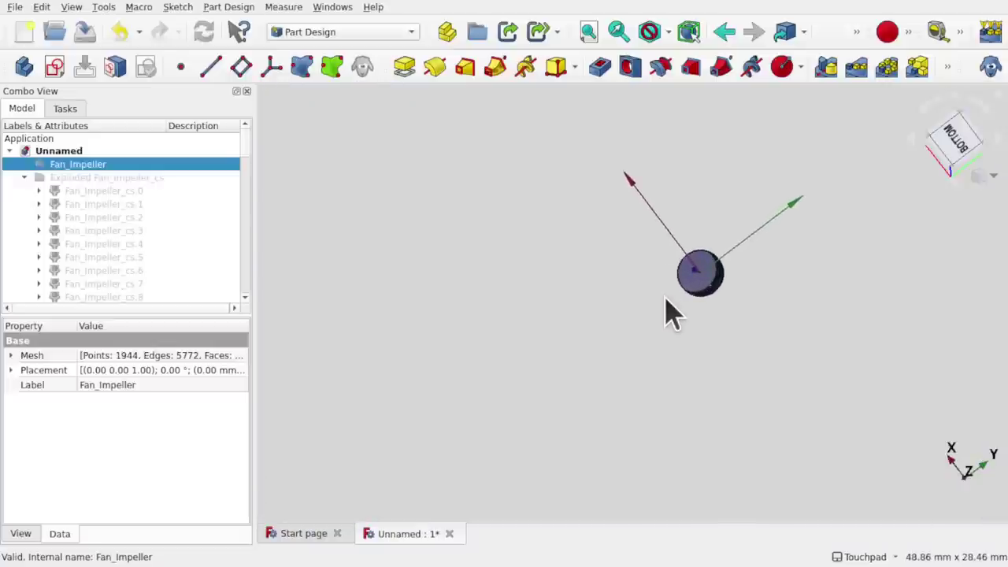
scroll(674, 304, "down", 6)
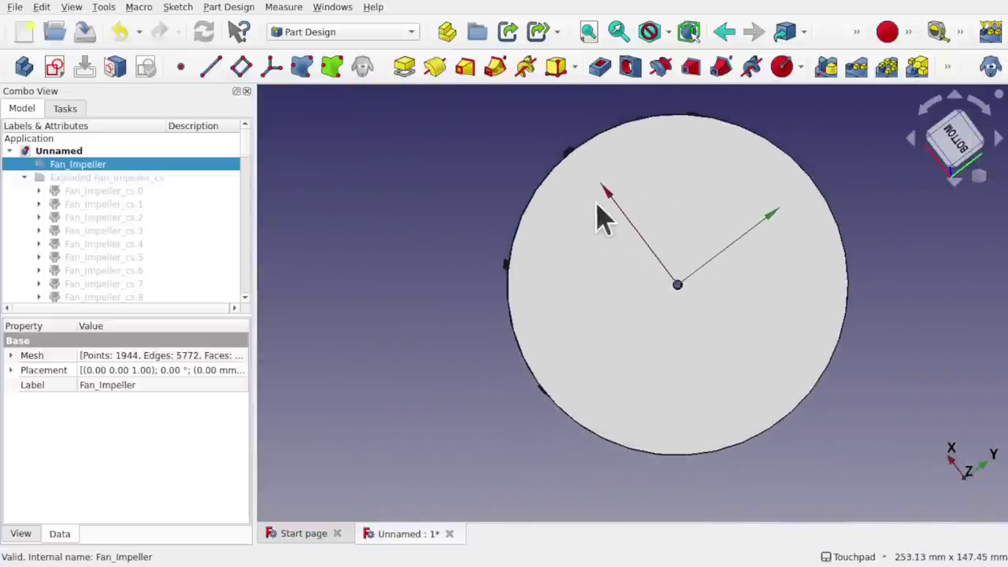
middle_click_drag(603, 216, 635, 405)
scroll(635, 405, "up", 4)
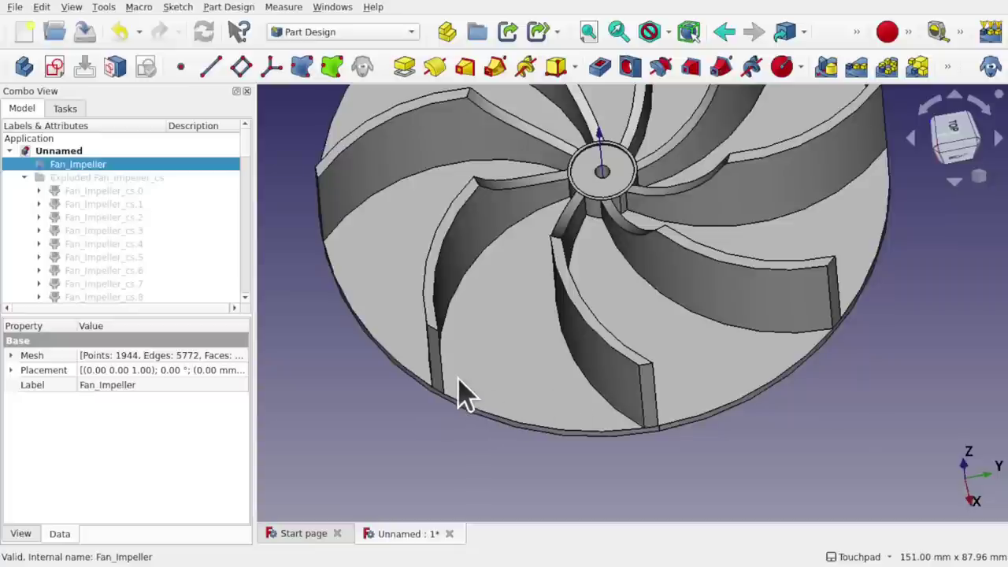
key("2")
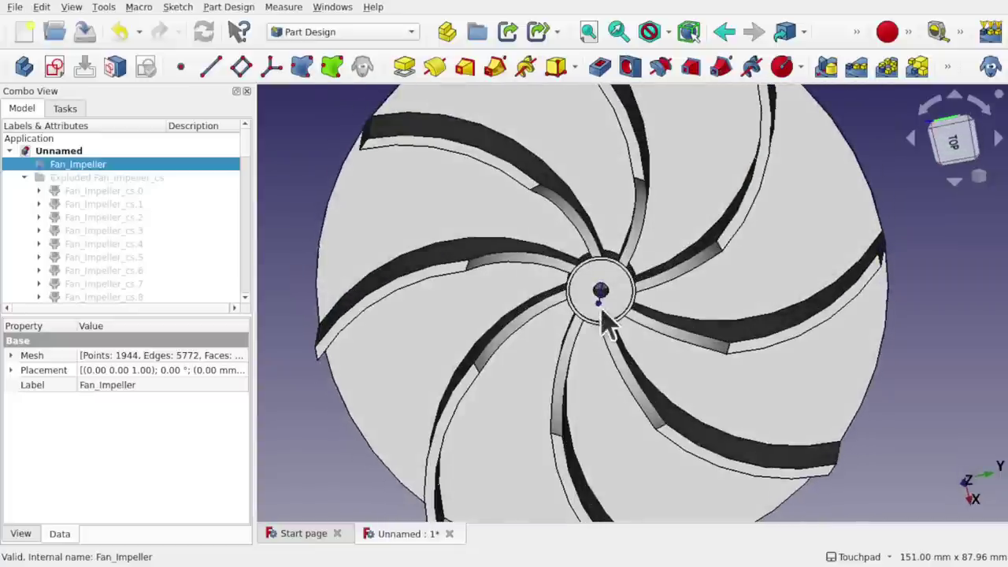
scroll(600, 305, "up", 4)
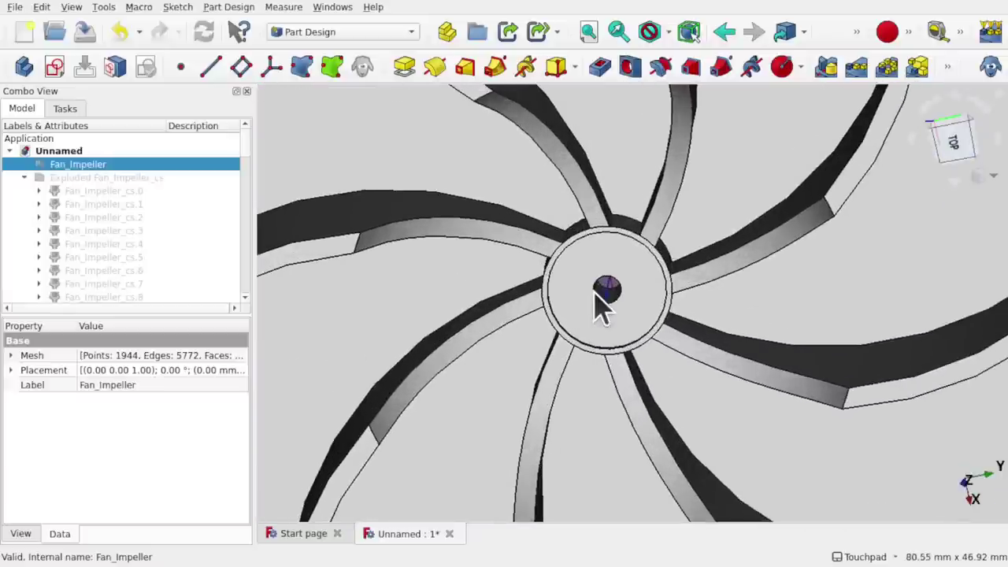
scroll(600, 305, "down", 2)
scroll(600, 306, "down", 3)
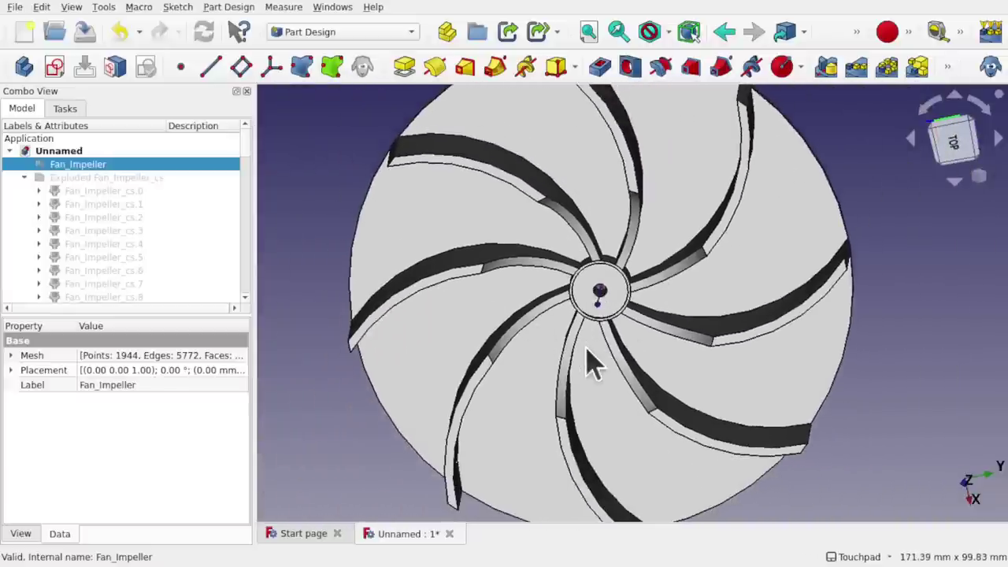
middle_click_drag(683, 329, 635, 347)
left_click_drag(635, 347, 707, 319, "alt")
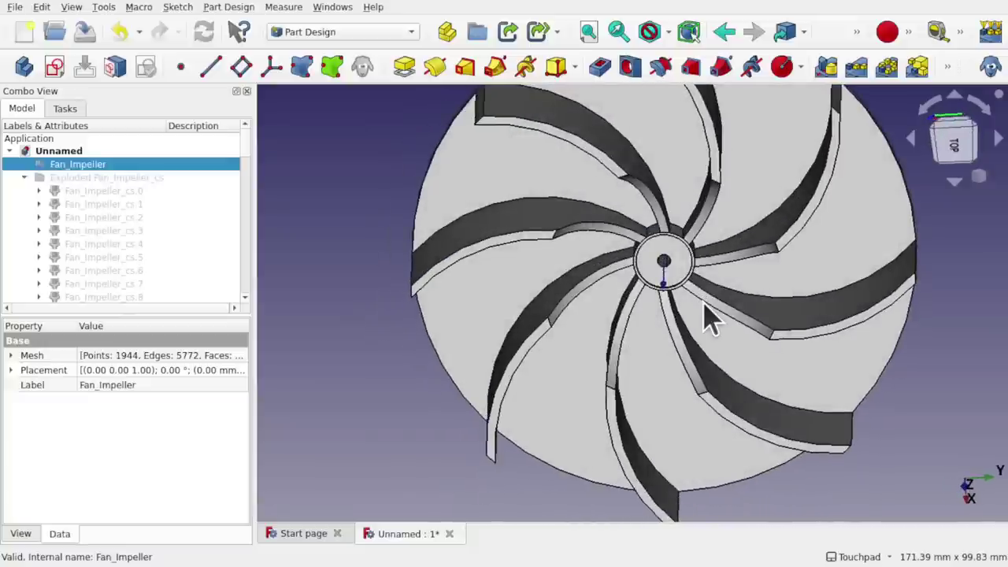
left_click_drag(684, 305, 610, 345, "shift")
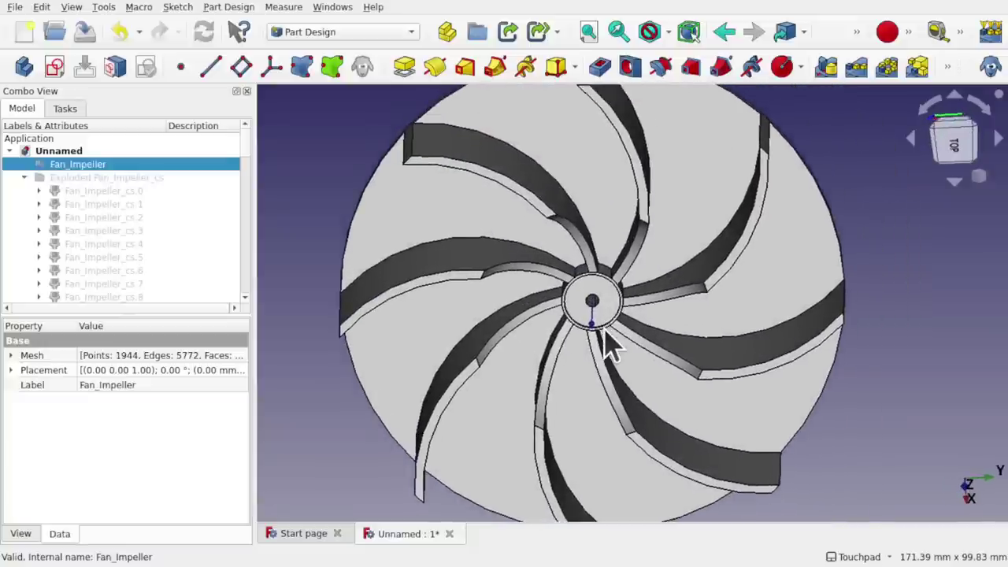
Save the document under the name FanImpeller.
key("ctrl+shift+s")
type("FanImpeller")
key("Return")
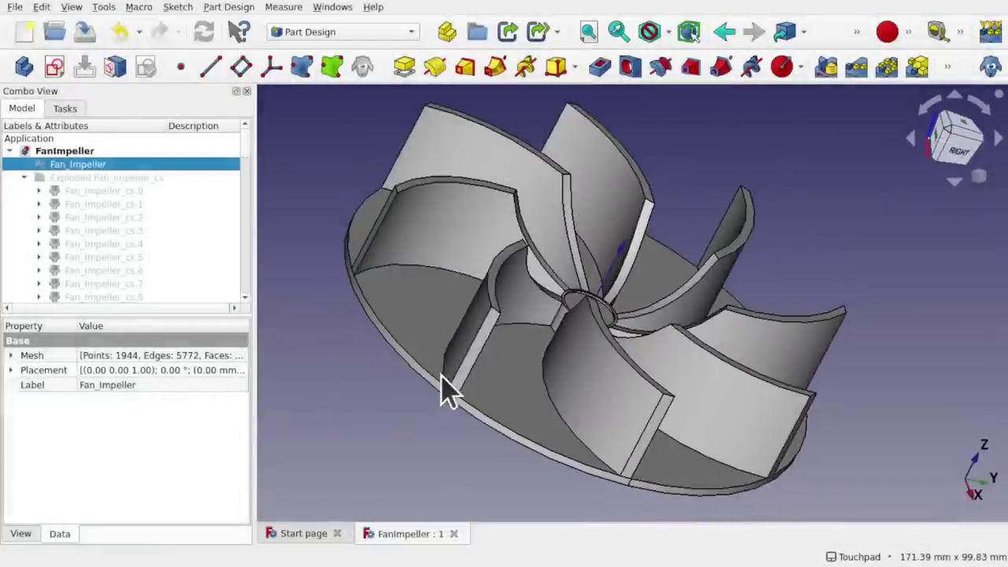
Examine the faceted blade and disc edges up close and look up the default tessellation settings in the Part/Part Design preferences.
scroll(442, 397, "up", 3)
scroll(441, 387, "up", 4)
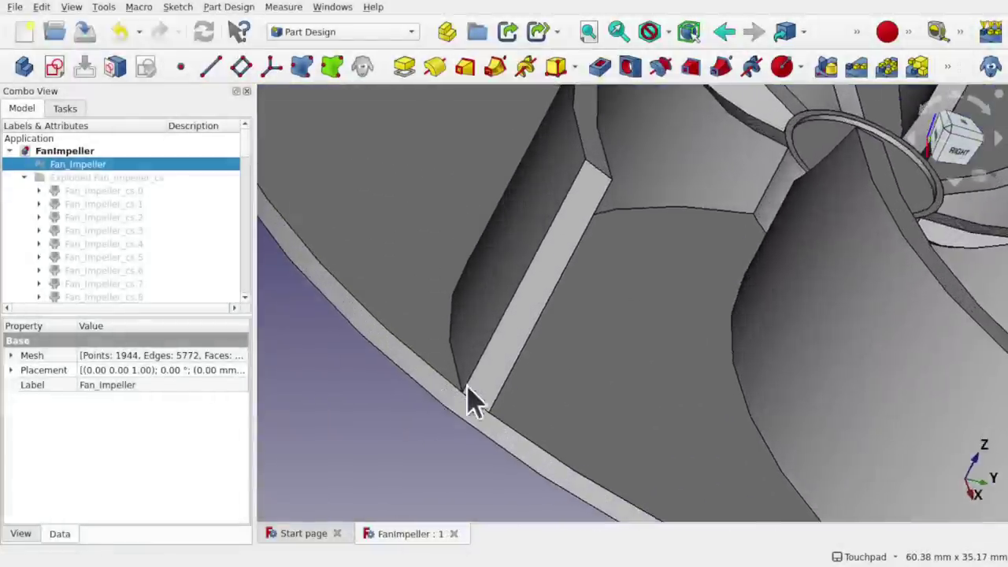
left_click_drag(467, 386, 389, 457, "alt")
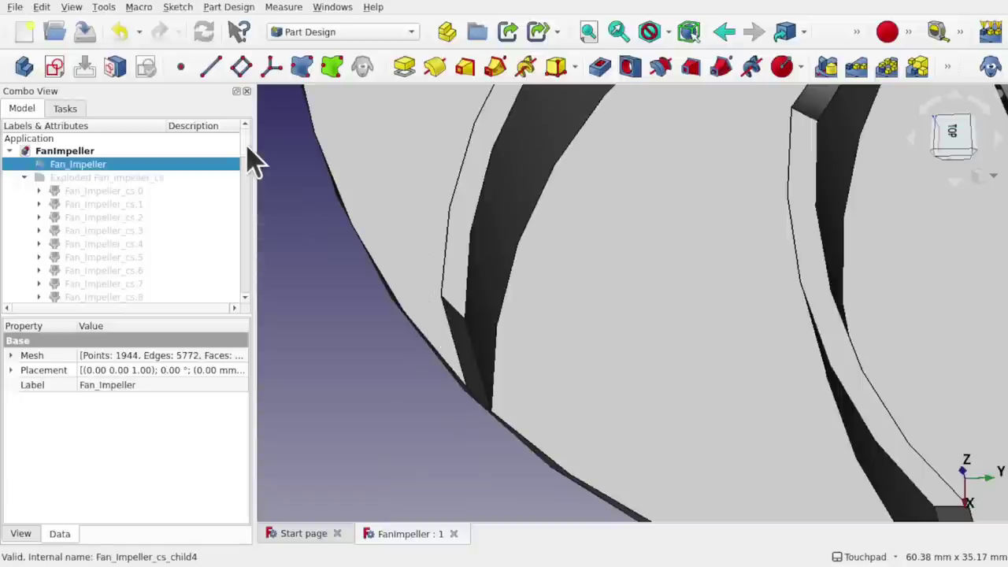
left_click(42, 8)
left_click(142, 323)
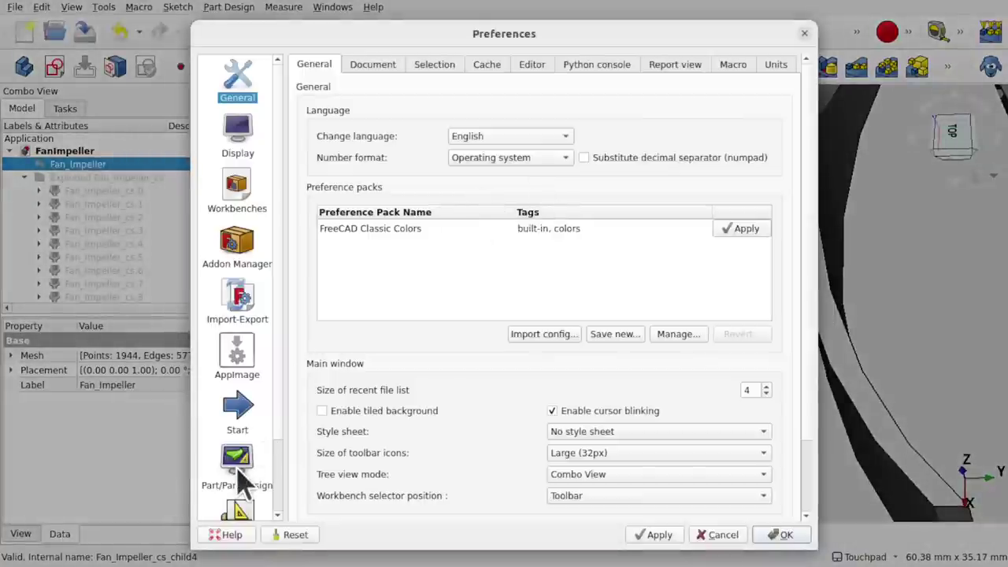
left_click(241, 477)
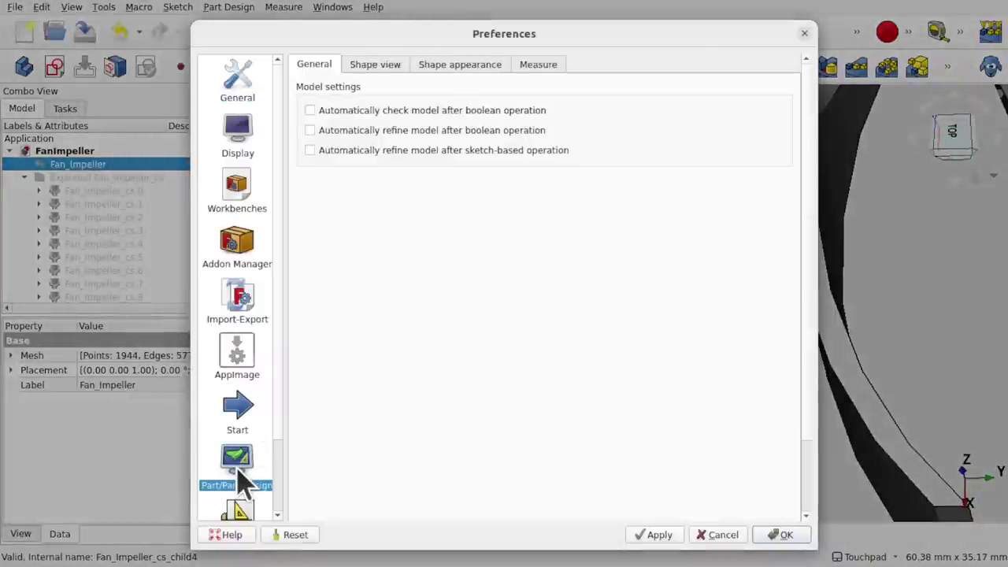
left_click(441, 66)
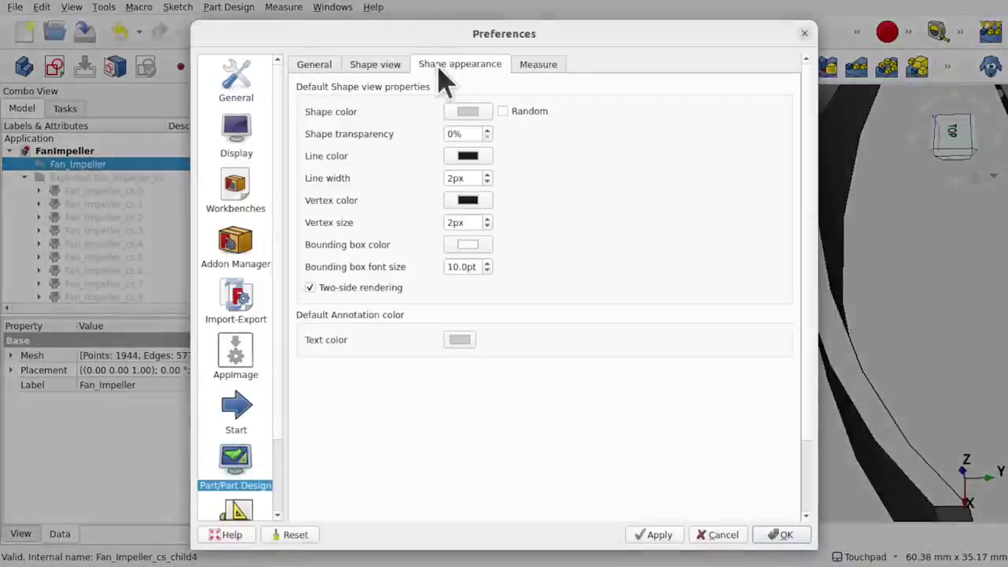
left_click(381, 67)
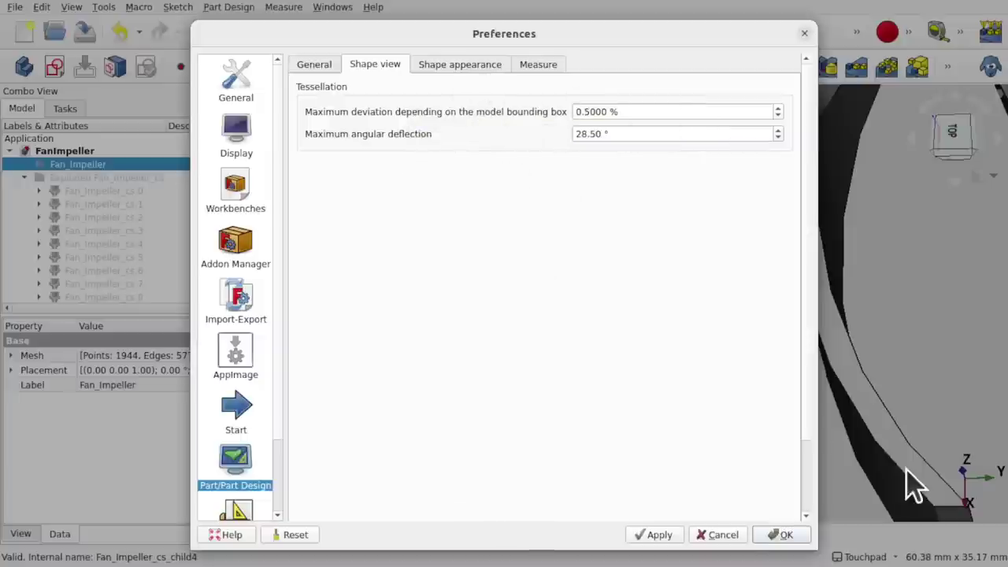
left_click(719, 534)
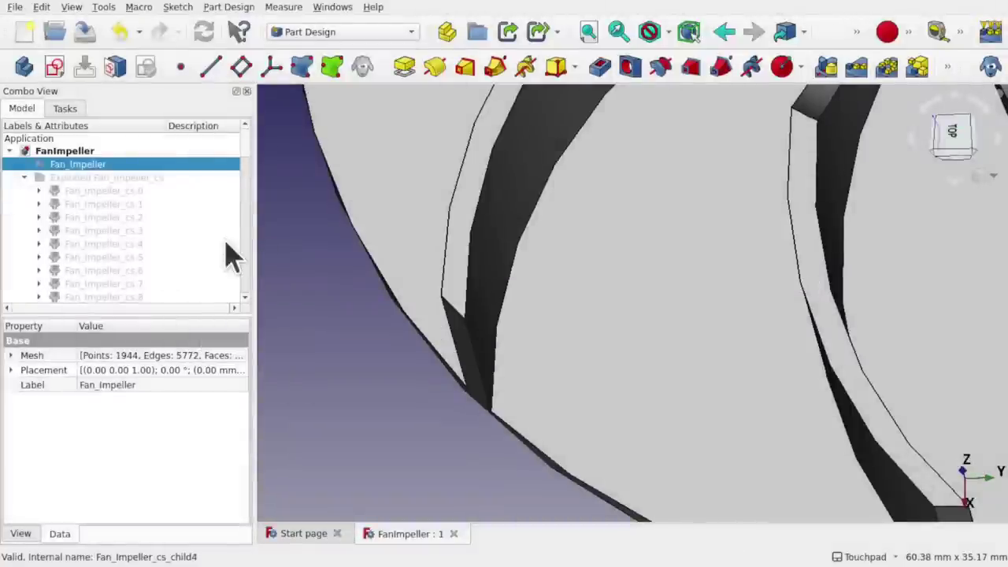
Set the Body's display Deviation to 0.05 for smoother curves and deselect the body.
left_click_drag(244, 156, 245, 329)
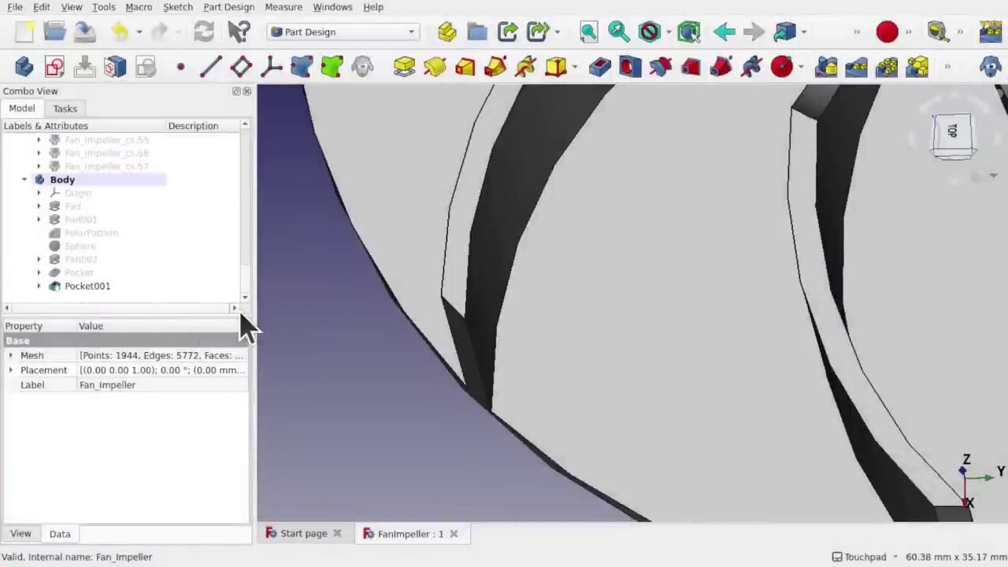
left_click(66, 181)
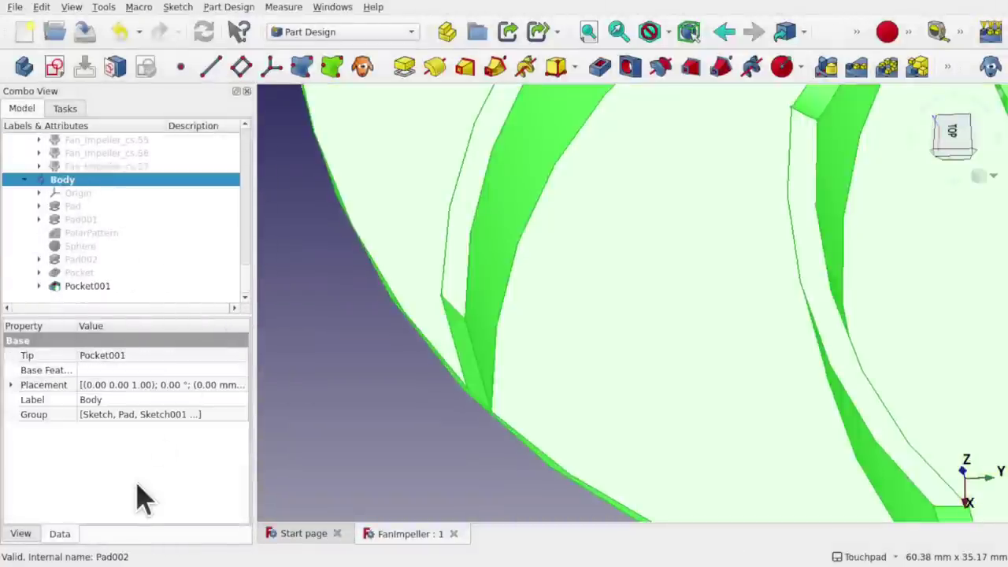
left_click(20, 534)
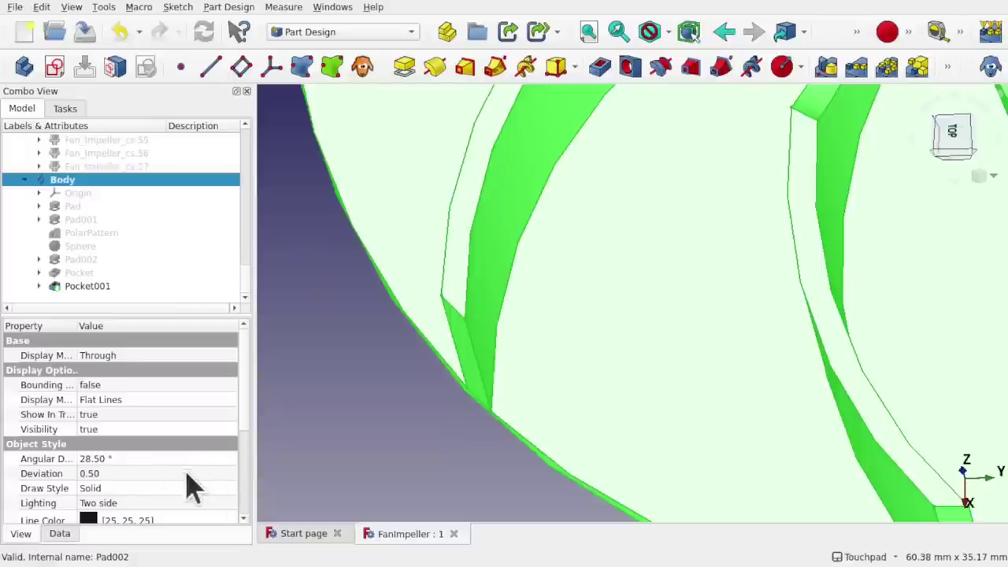
left_click(116, 473)
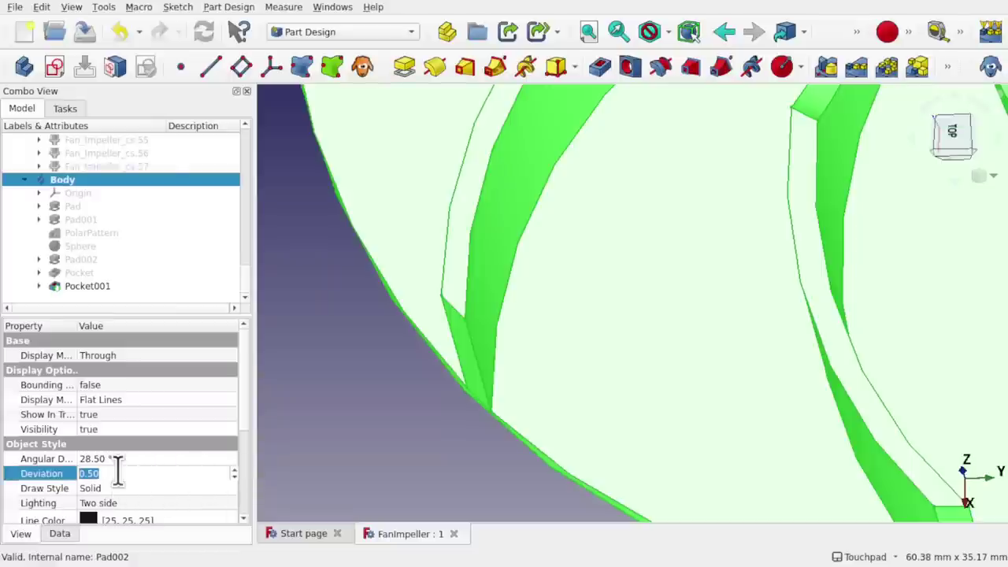
type("0.05")
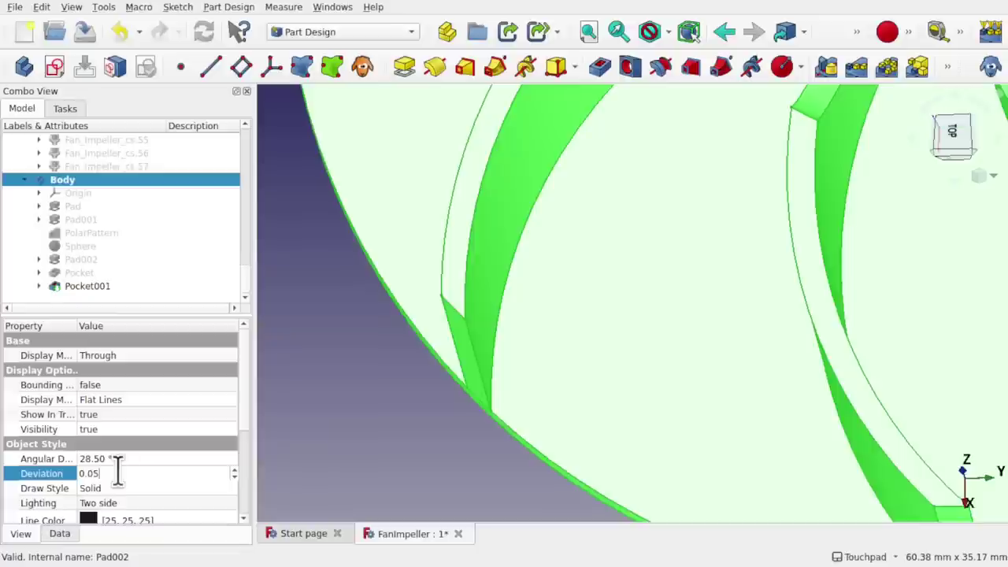
right_click(470, 450)
left_click(465, 456)
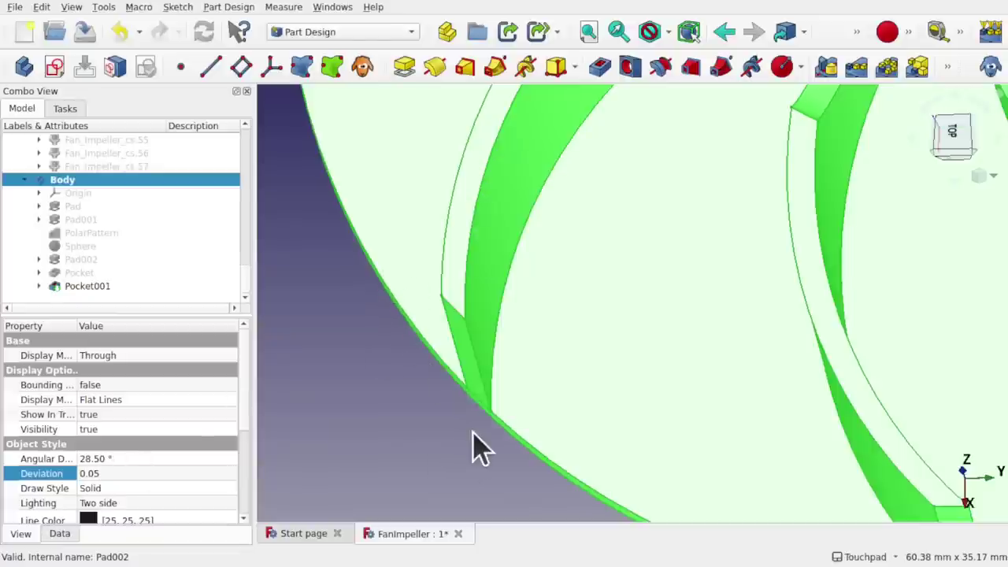
left_click(476, 427)
Examine the smoother impeller's blades, disc and hub from the side and above, and return to the start of the model tree.
scroll(476, 427, "down", 5)
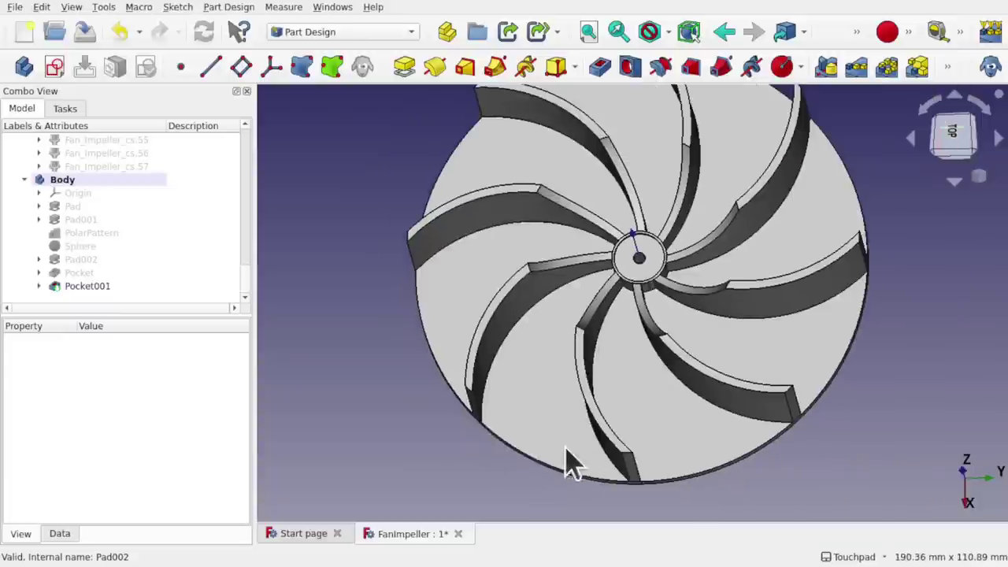
left_click_drag(567, 445, 676, 406, "shift")
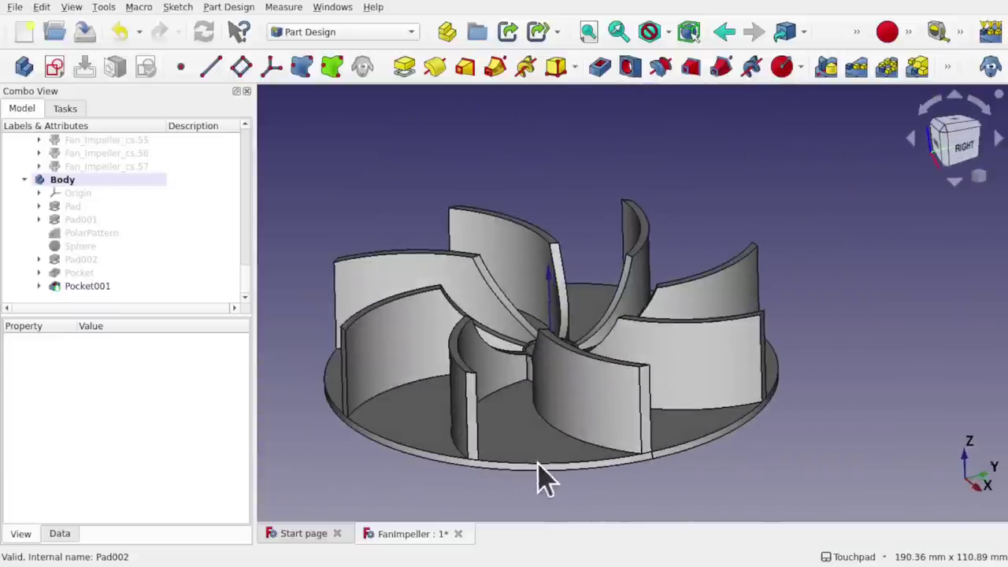
left_click_drag(645, 472, 607, 410)
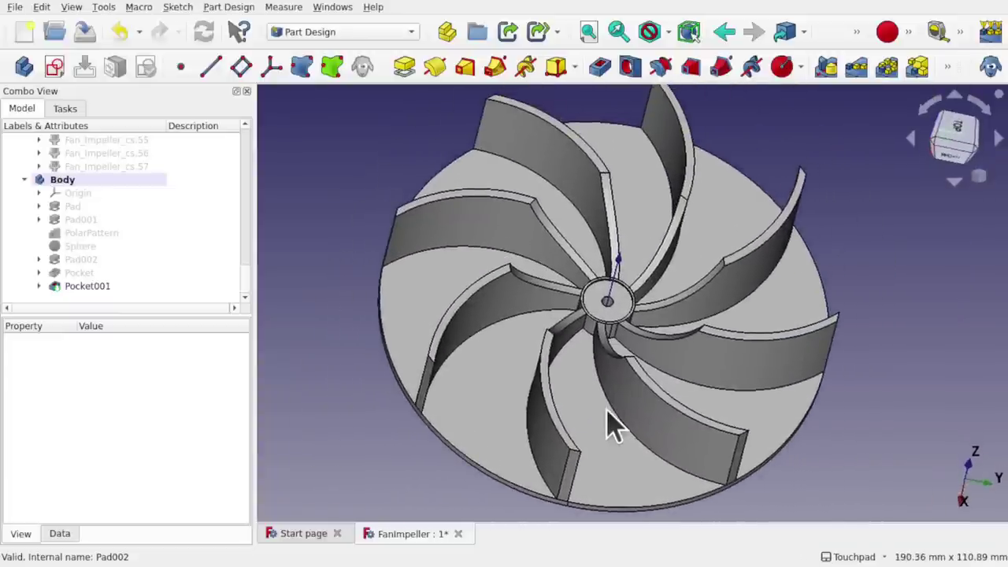
scroll(607, 409, "up", 5)
scroll(611, 426, "down", 5)
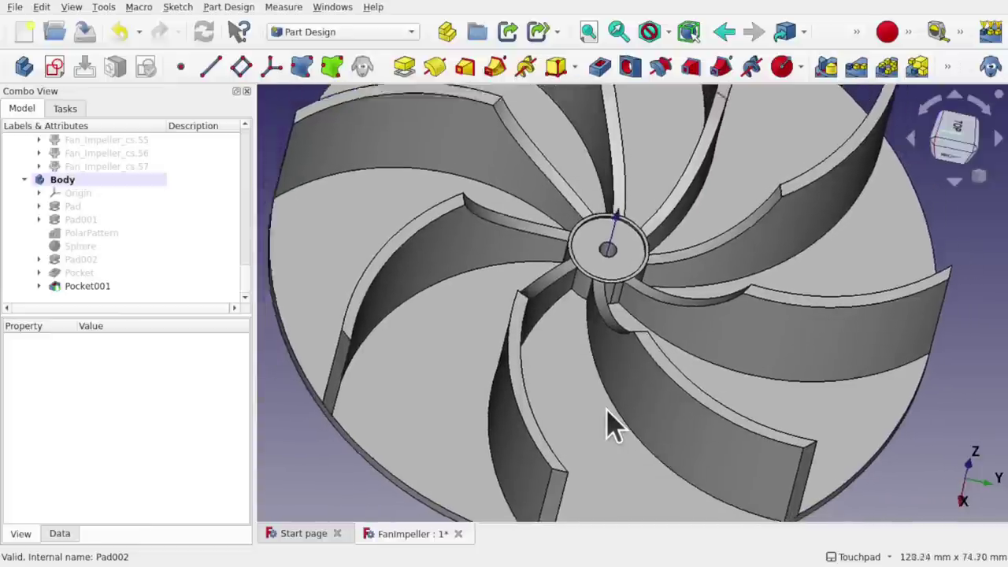
left_click_drag(612, 426, 570, 327)
left_click_drag(247, 288, 232, 112)
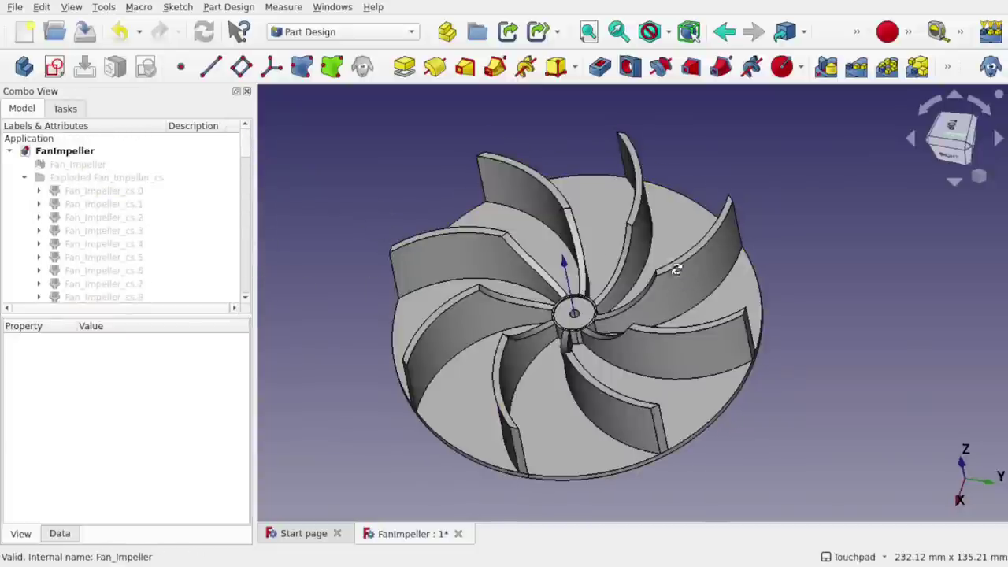
left_click_drag(675, 265, 679, 281)
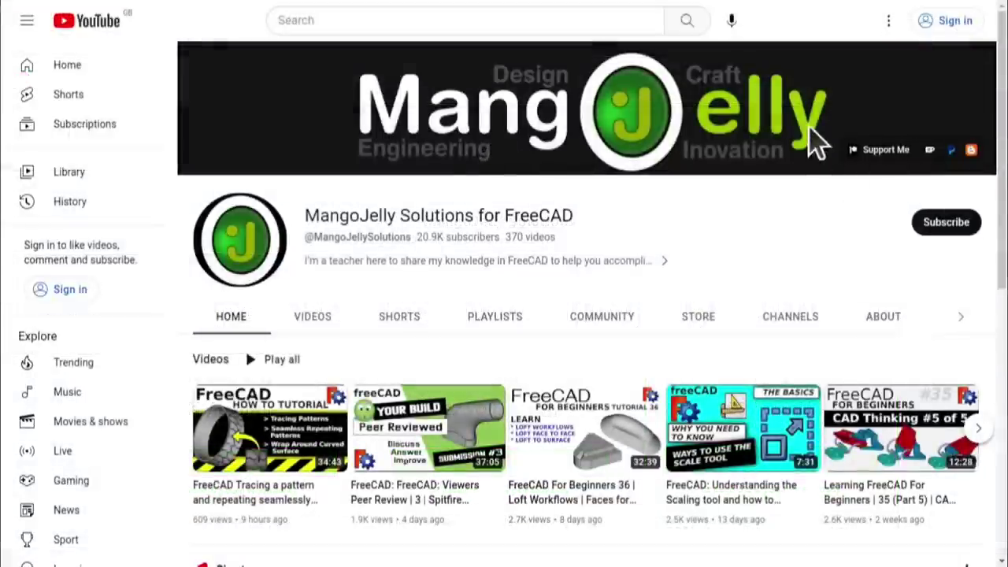
Switch to the MangoJelly Solutions YouTube channel, view its About page and briefly highlight the three donation links.
left_click(882, 323)
scroll(214, 419, "down", 3)
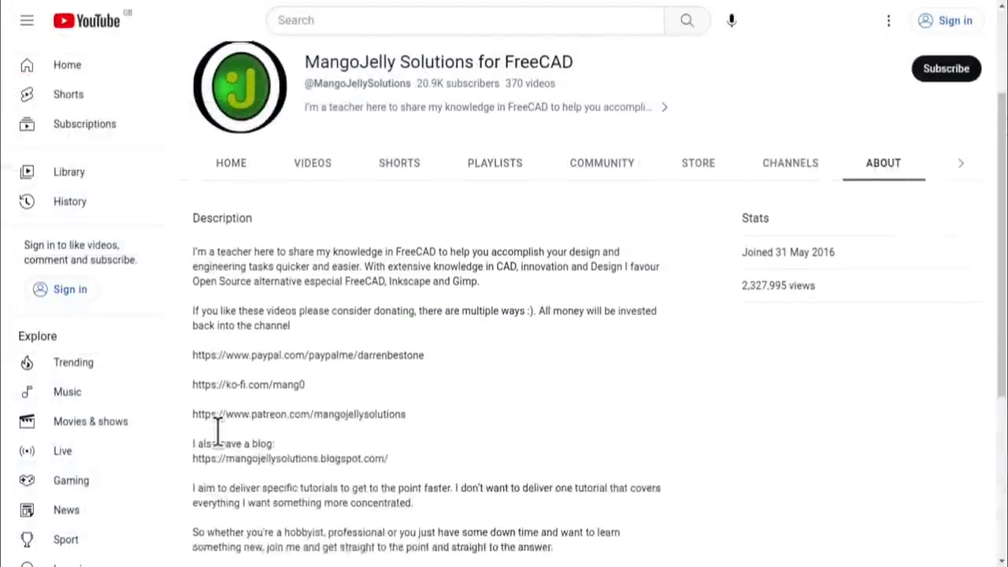
left_click_drag(422, 399, 195, 331)
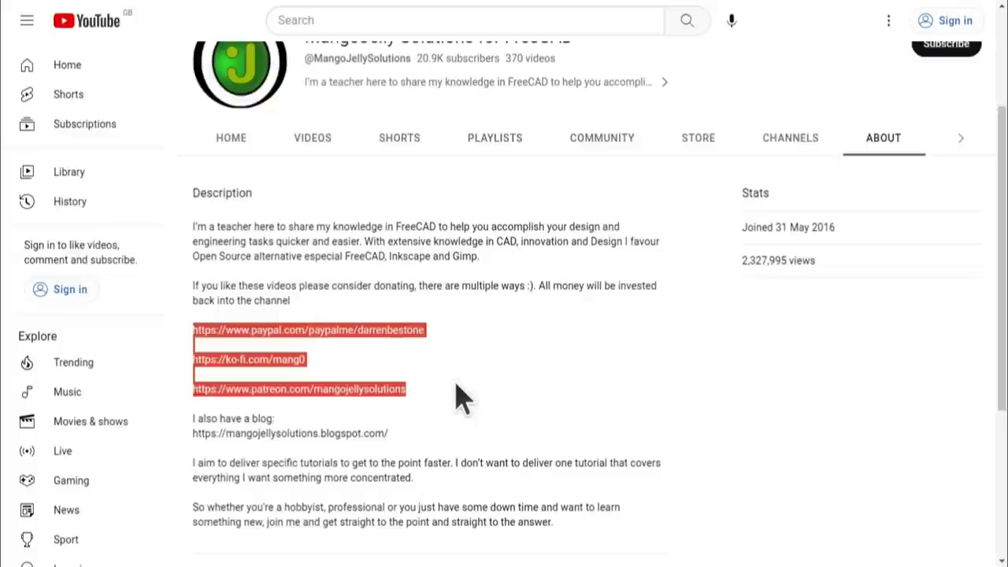
left_click(461, 397)
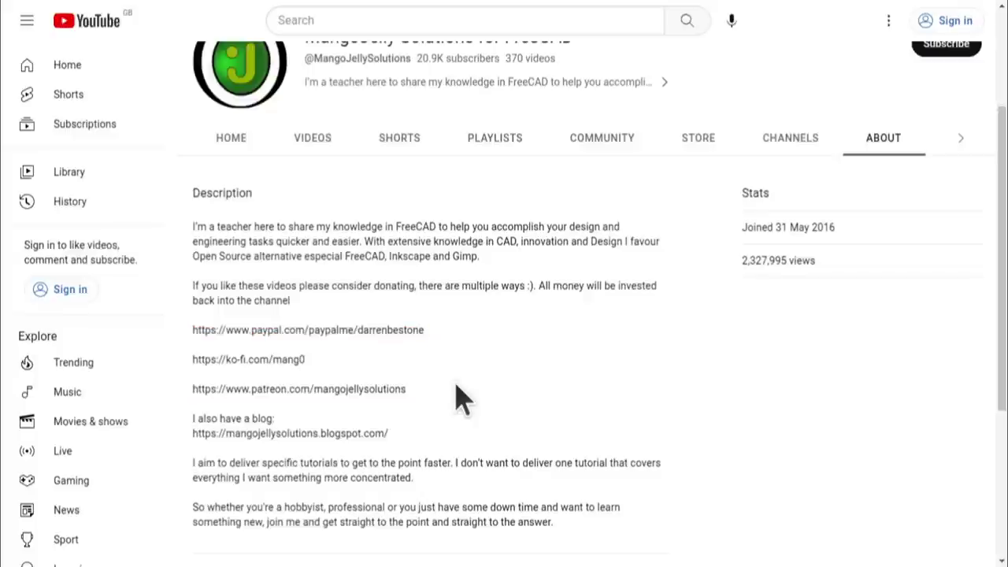